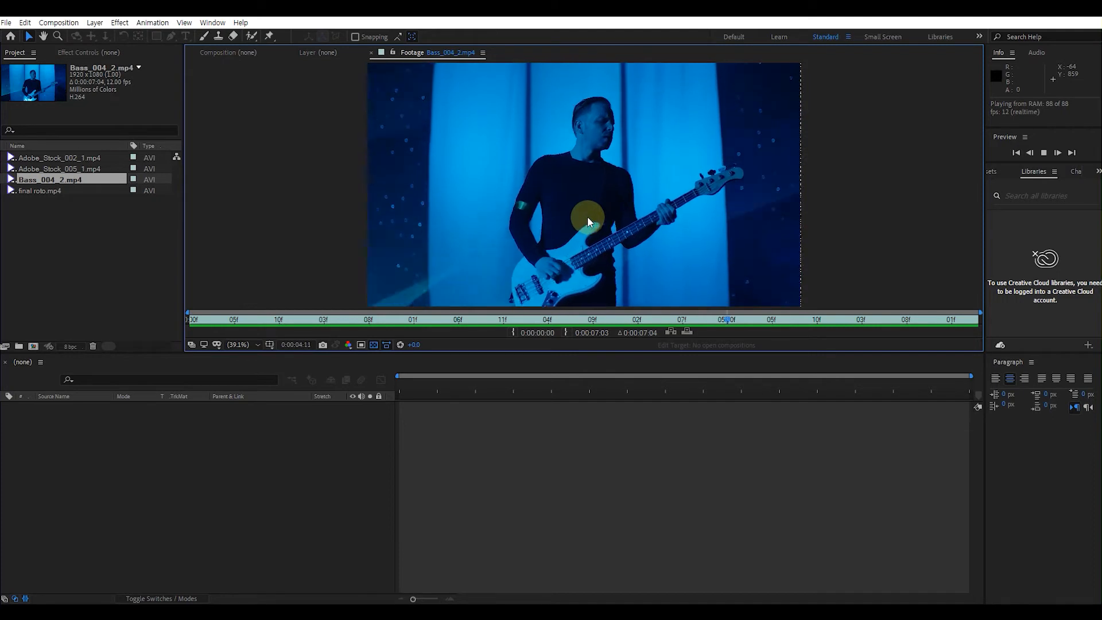
# - Preview the footage clips Adobe_Stock_002_1.mp4 and Adobe_Stock_005_1.mp4
pyautogui.doubleClick(62, 158)
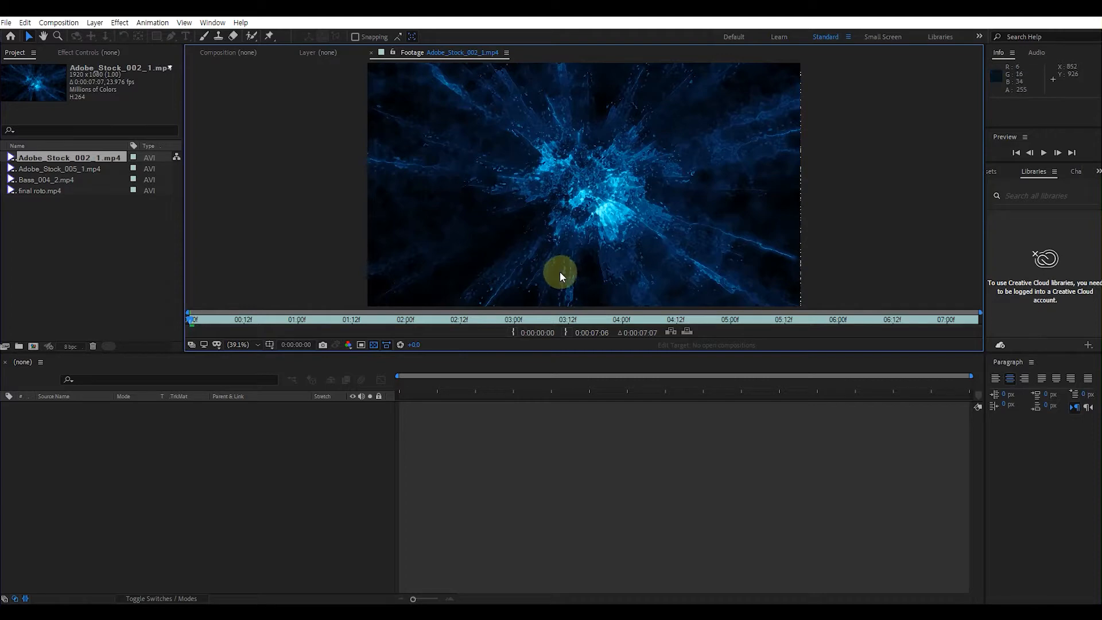
pyautogui.press('space')
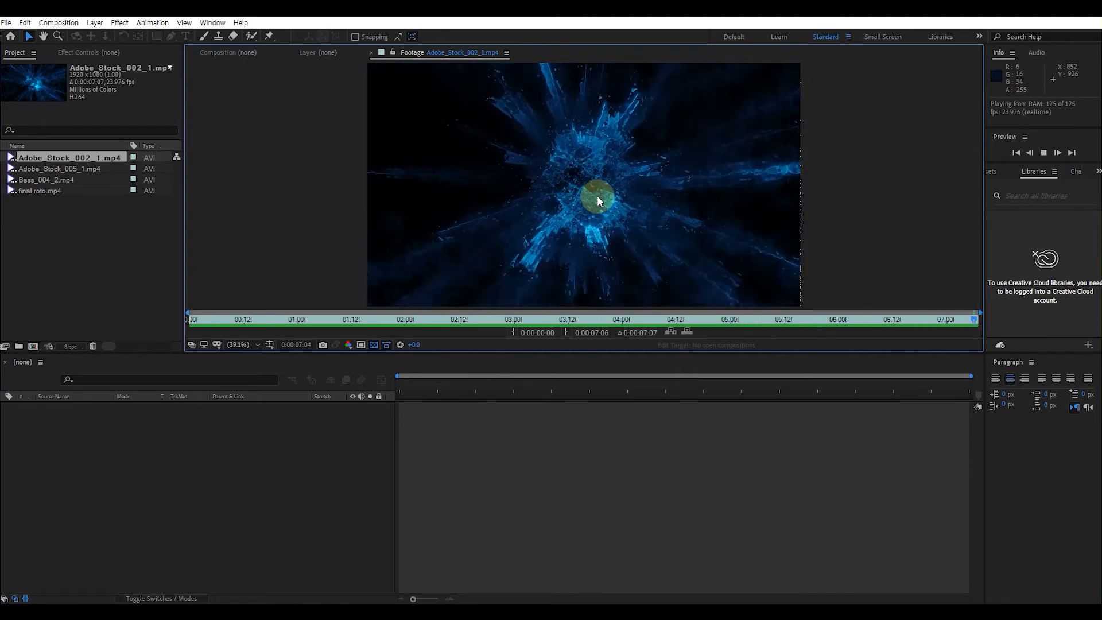
pyautogui.press('space')
pyautogui.doubleClick(63, 169)
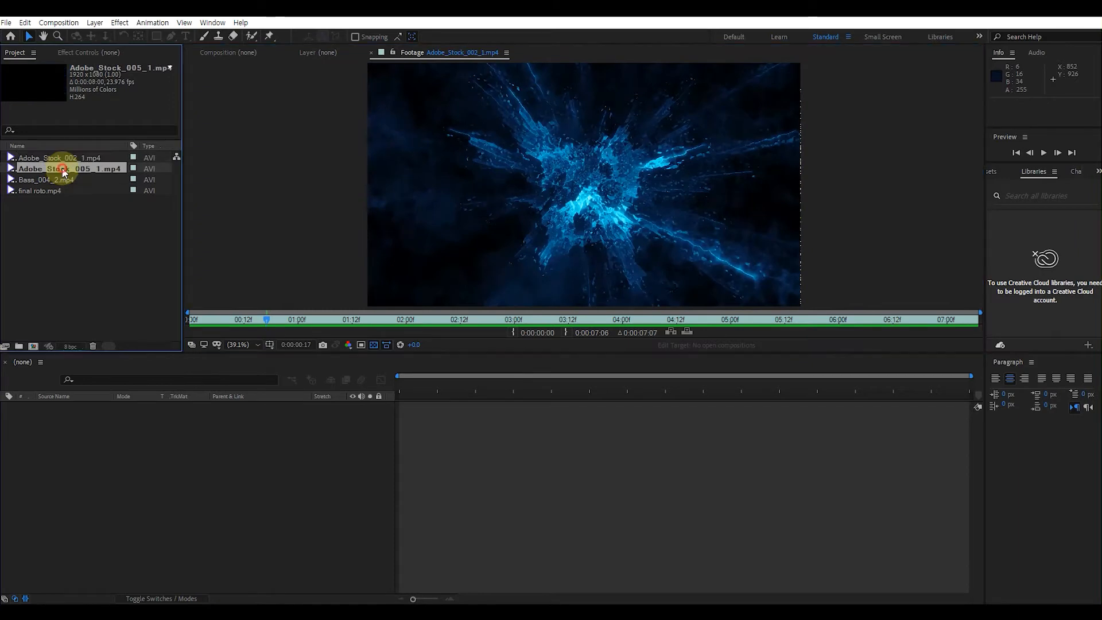
pyautogui.press('space')
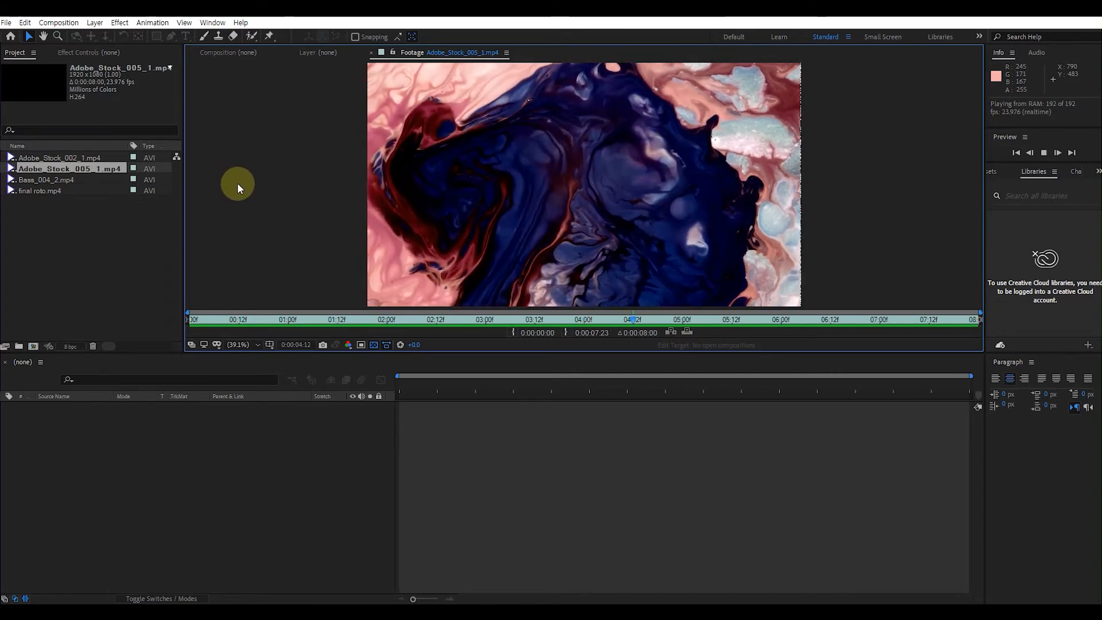
pyautogui.press('space')
# - Play back the finished example clip final roto.mp4, pausing partway to examine the effect
pyautogui.click(53, 180)
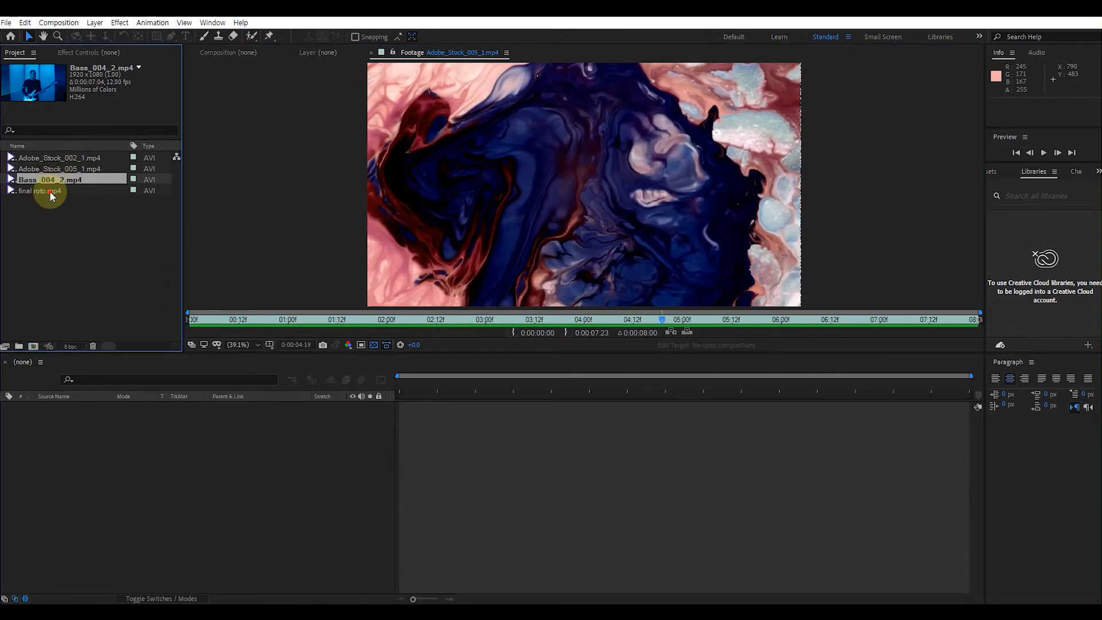
pyautogui.doubleClick(49, 190)
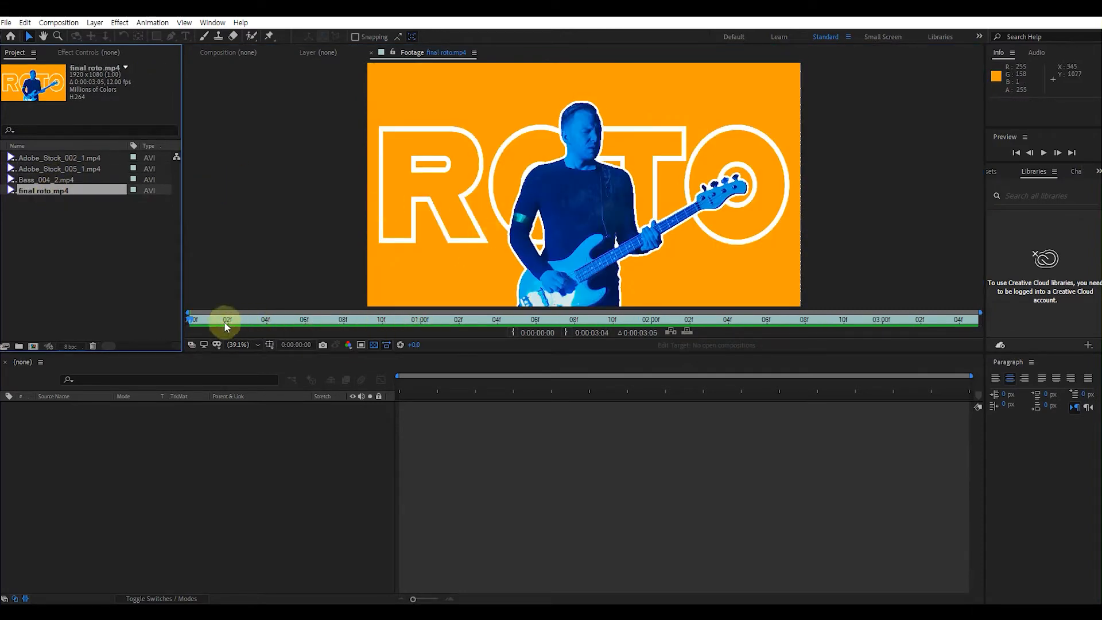
pyautogui.press('space')
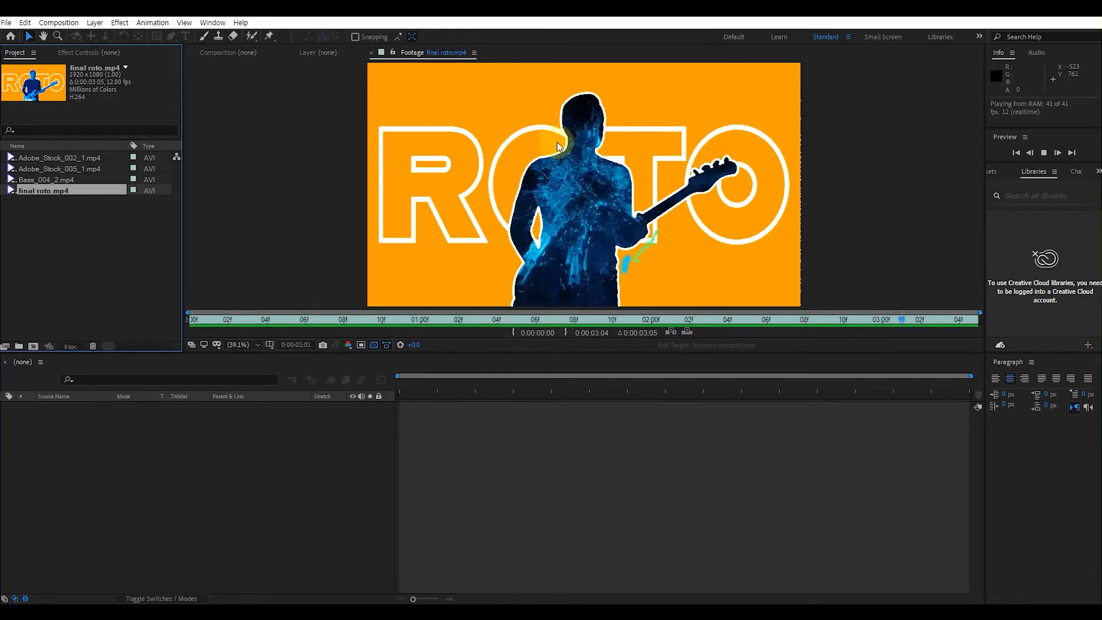
pyautogui.press('space')
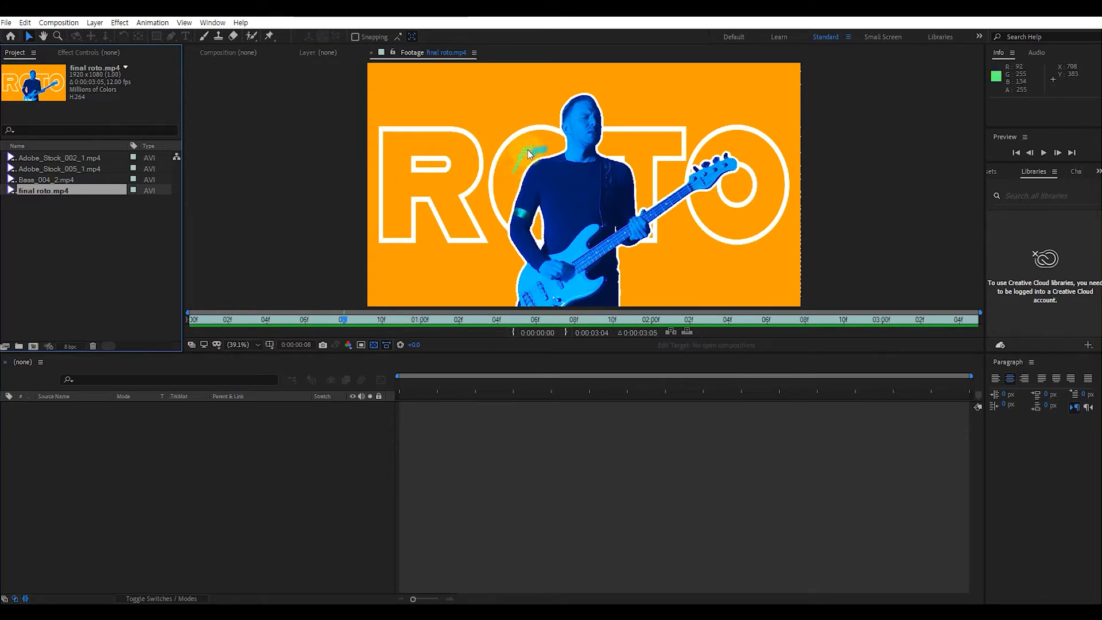
pyautogui.press('space')
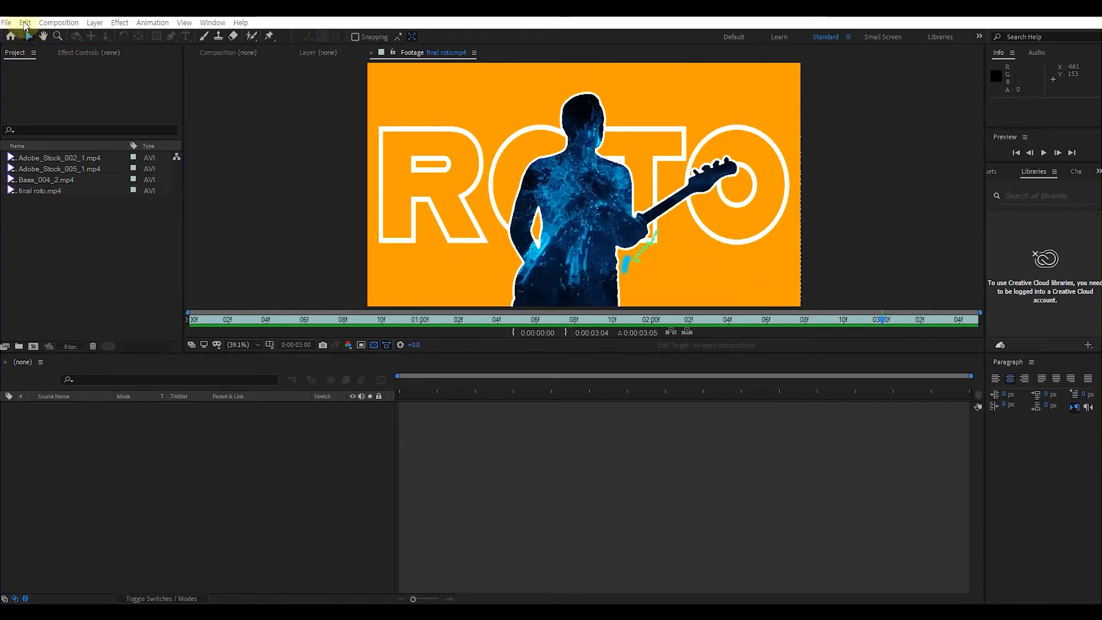
# - Create a new composition from the Bass_004_2.mp4 footage
pyautogui.click(44, 181)
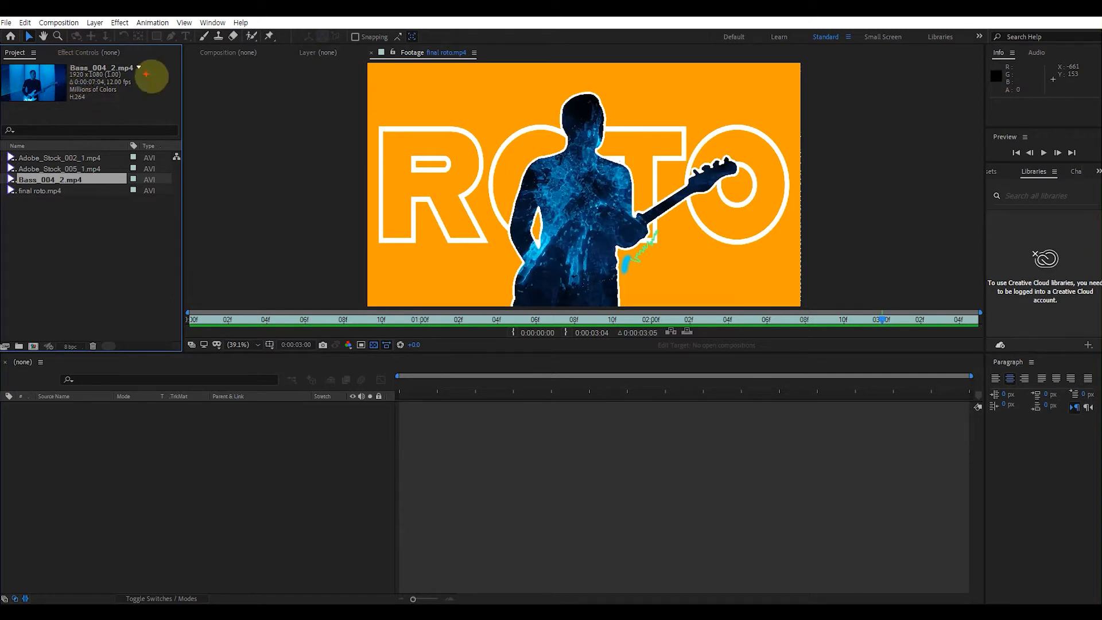
pyautogui.moveTo(144, 90); pyautogui.dragTo(60, 72)
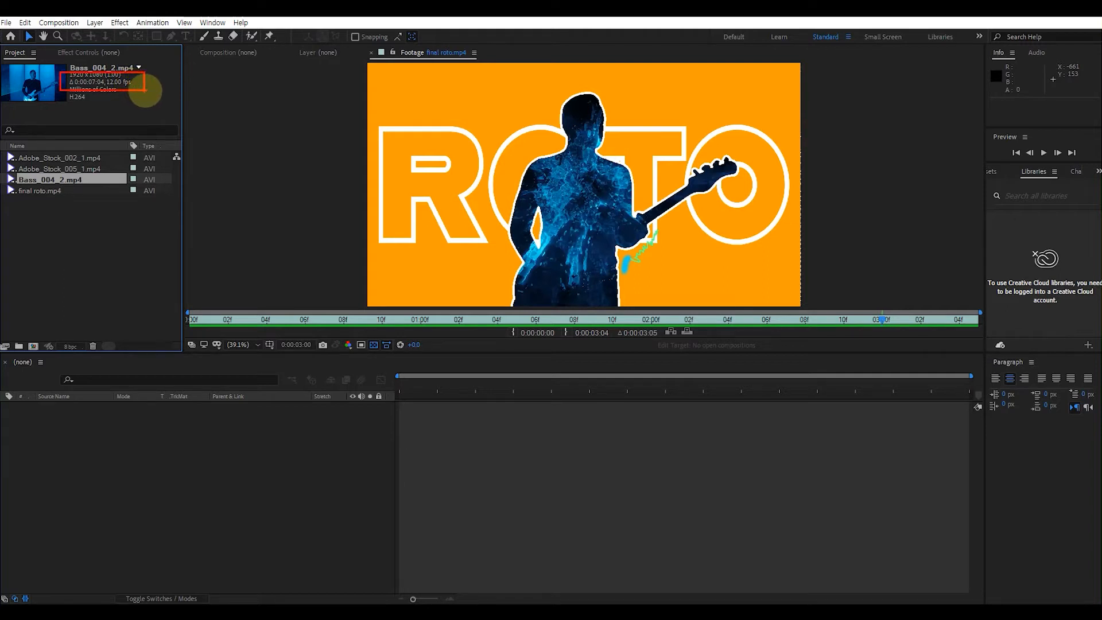
pyautogui.rightClick(57, 185)
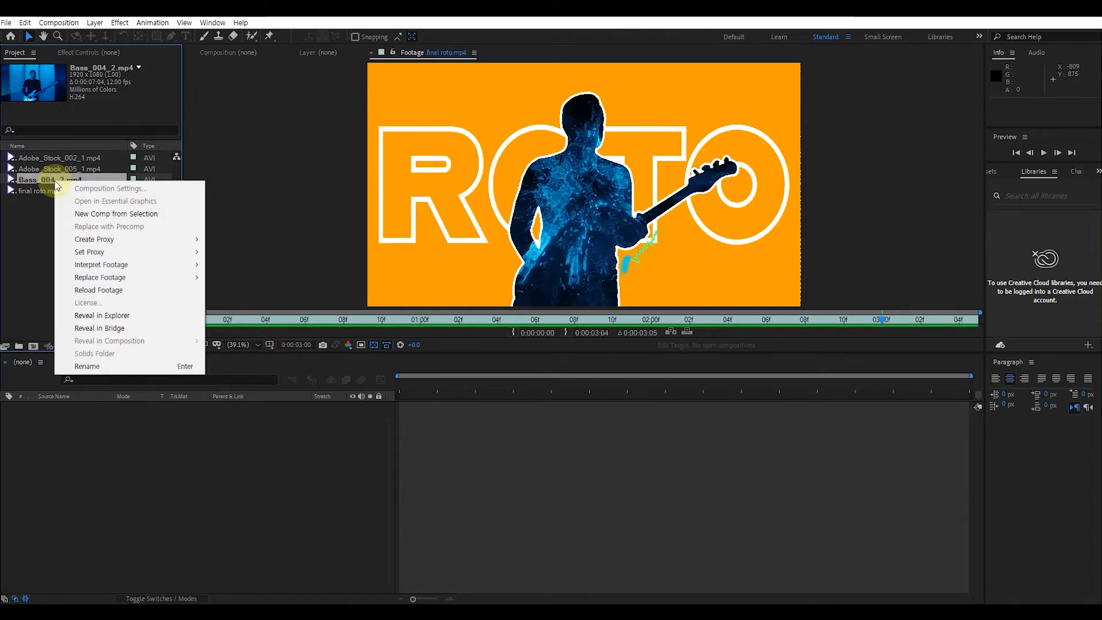
pyautogui.click(128, 216)
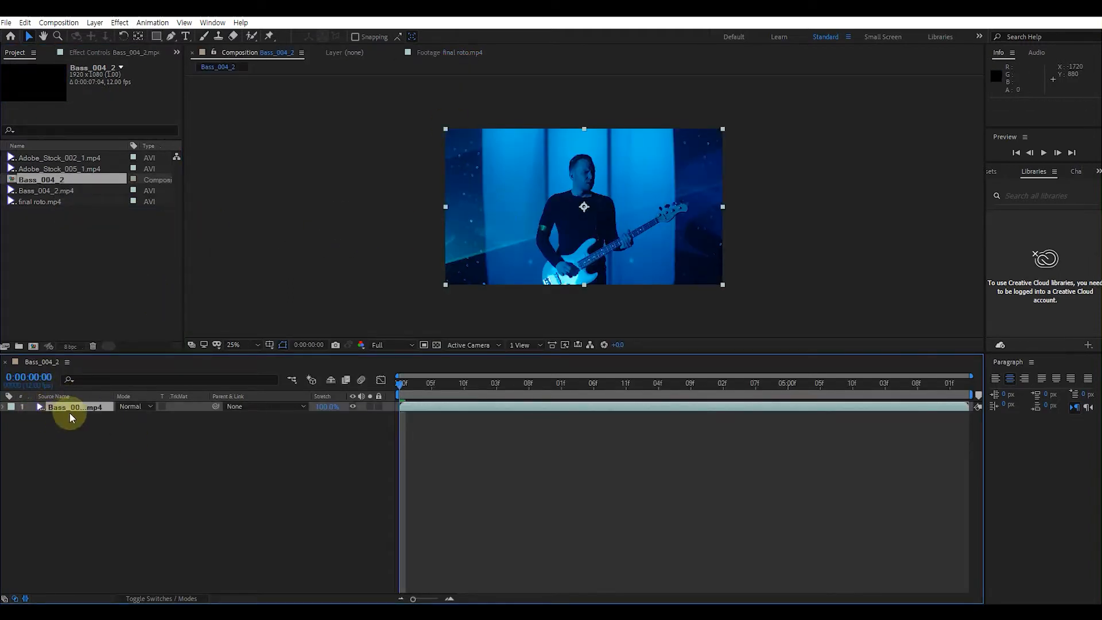
# - Rename the Bass_004_2 composition as rotobrush
pyautogui.click(61, 182)
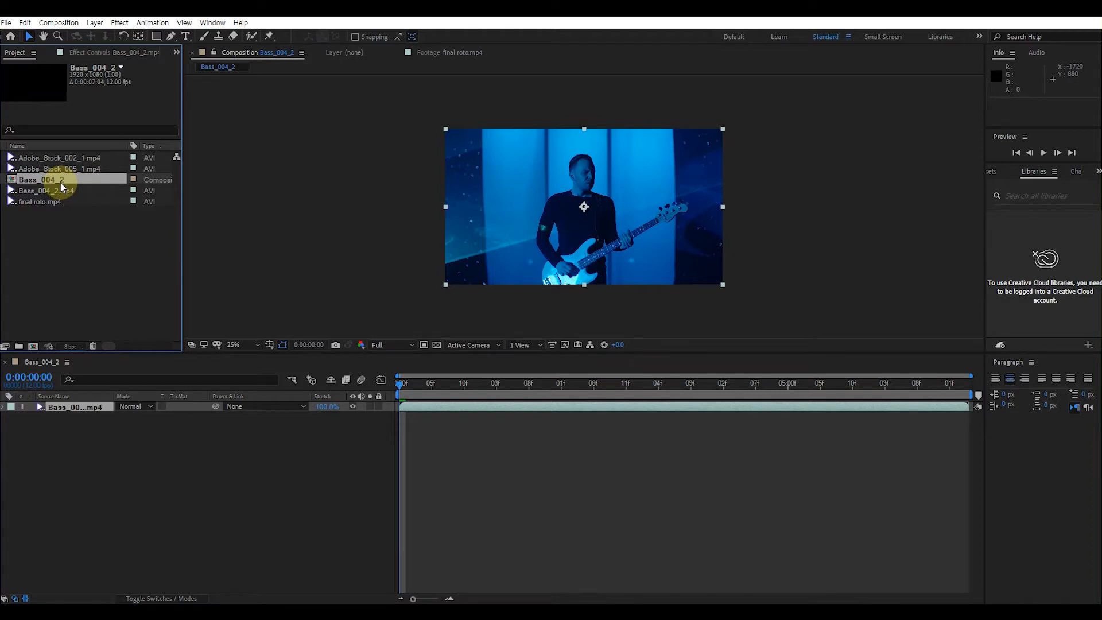
pyautogui.press('Return')
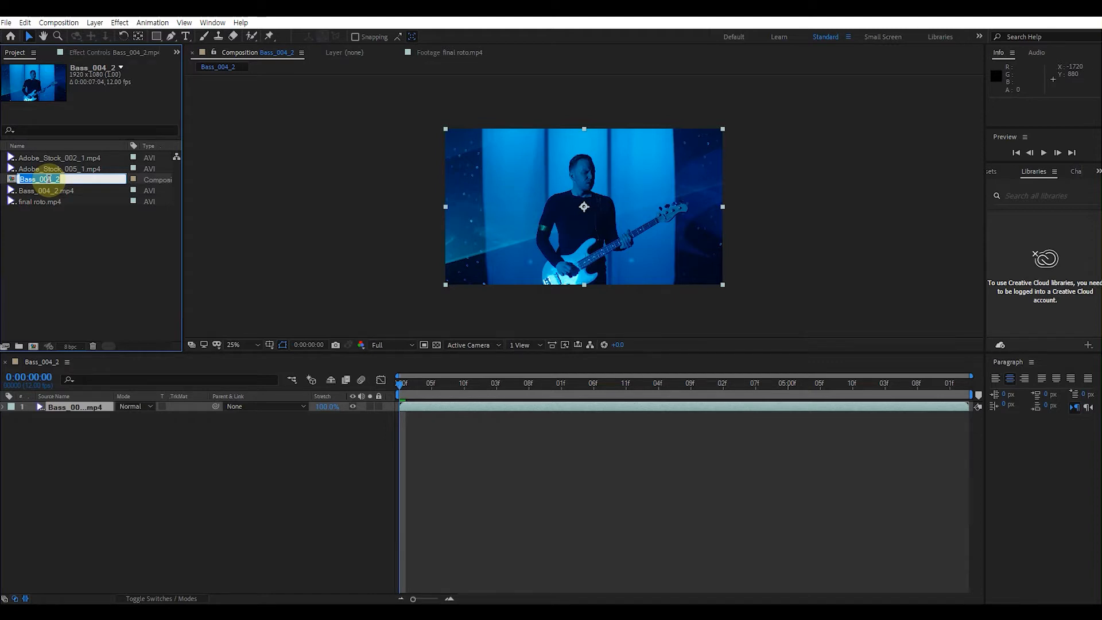
pyautogui.write('roto')
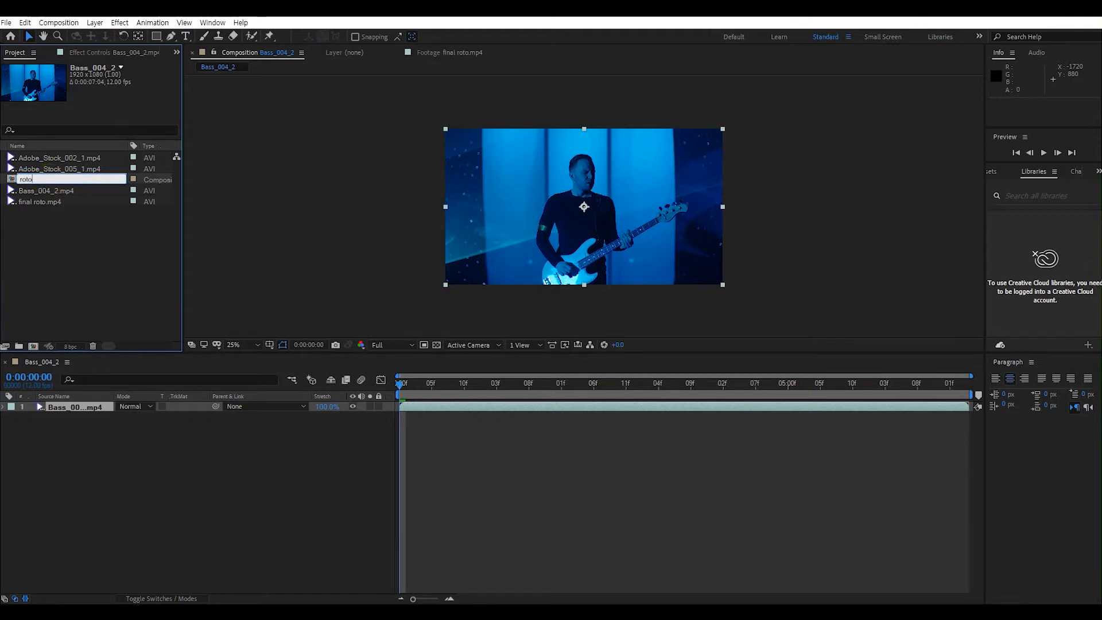
pyautogui.write('brush')
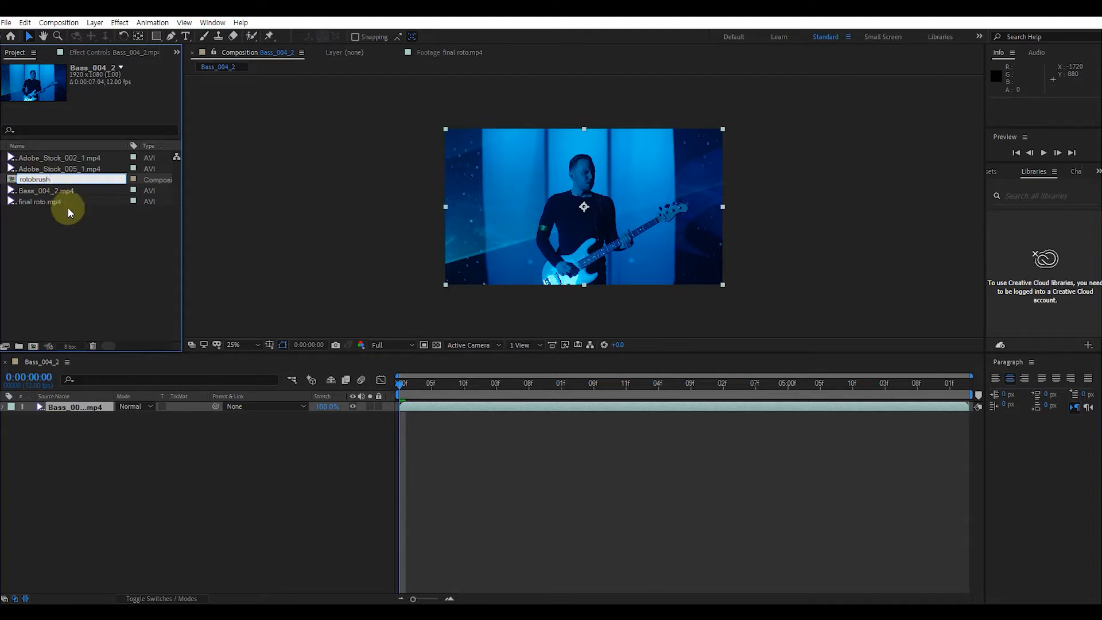
pyautogui.press('Return')
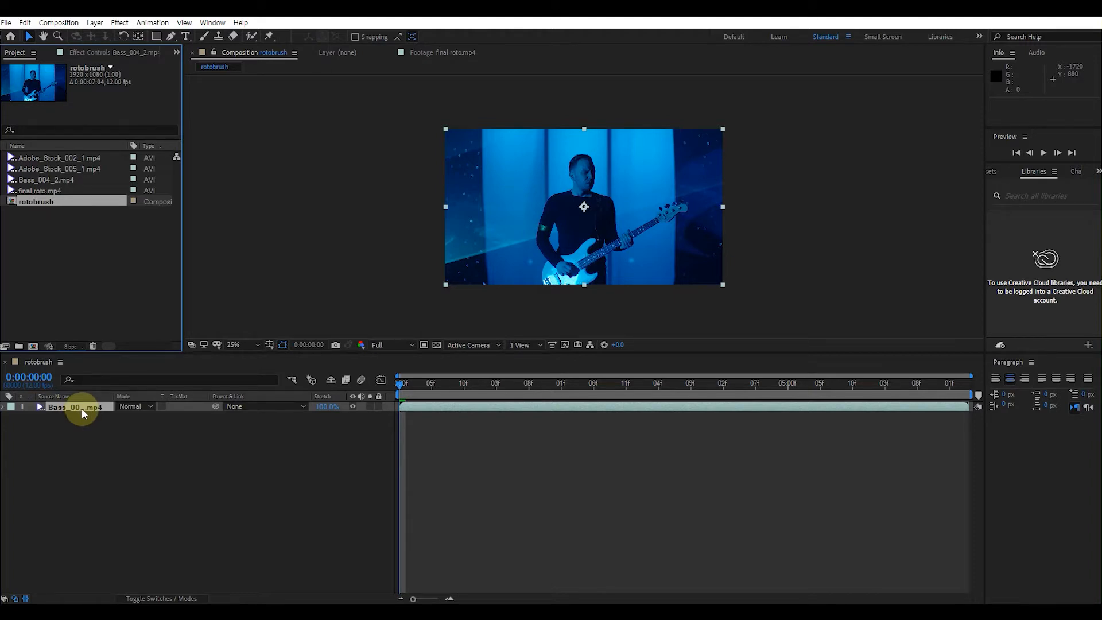
# - Open the Bass_004_2.mp4 layer in its own layer view and activate the Roto Brush tool
pyautogui.hotkey('shift', '/')
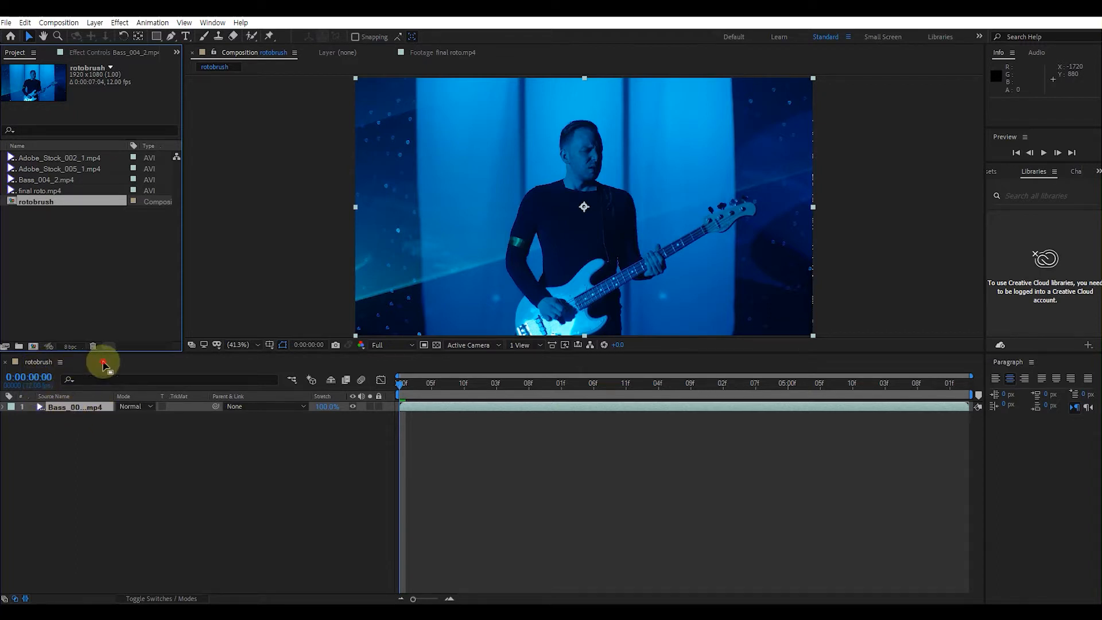
pyautogui.click(69, 407)
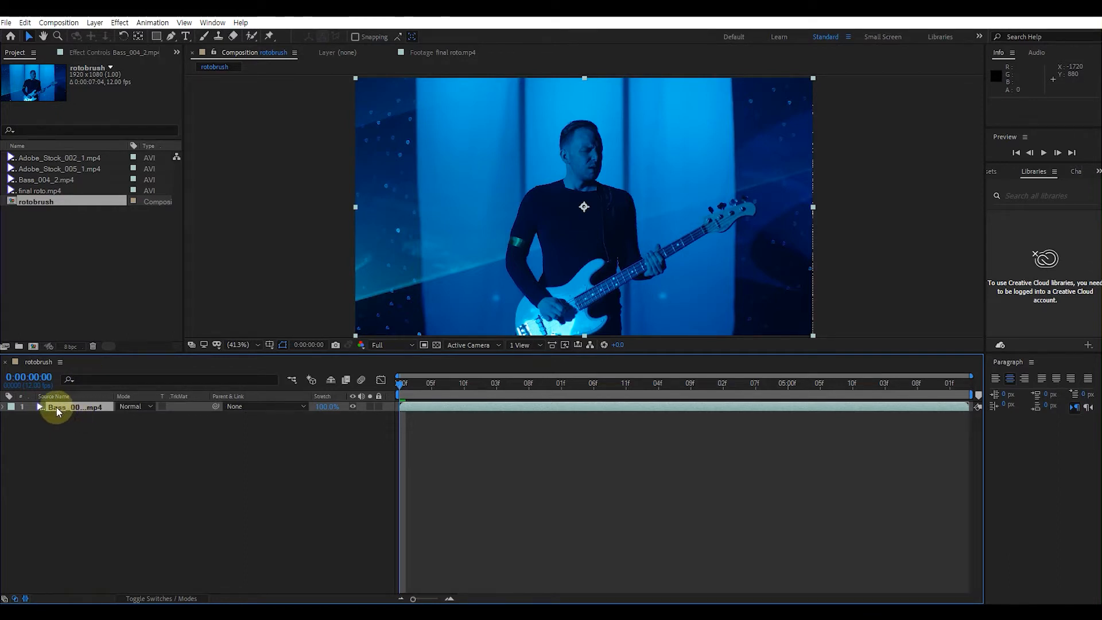
pyautogui.doubleClick(57, 406)
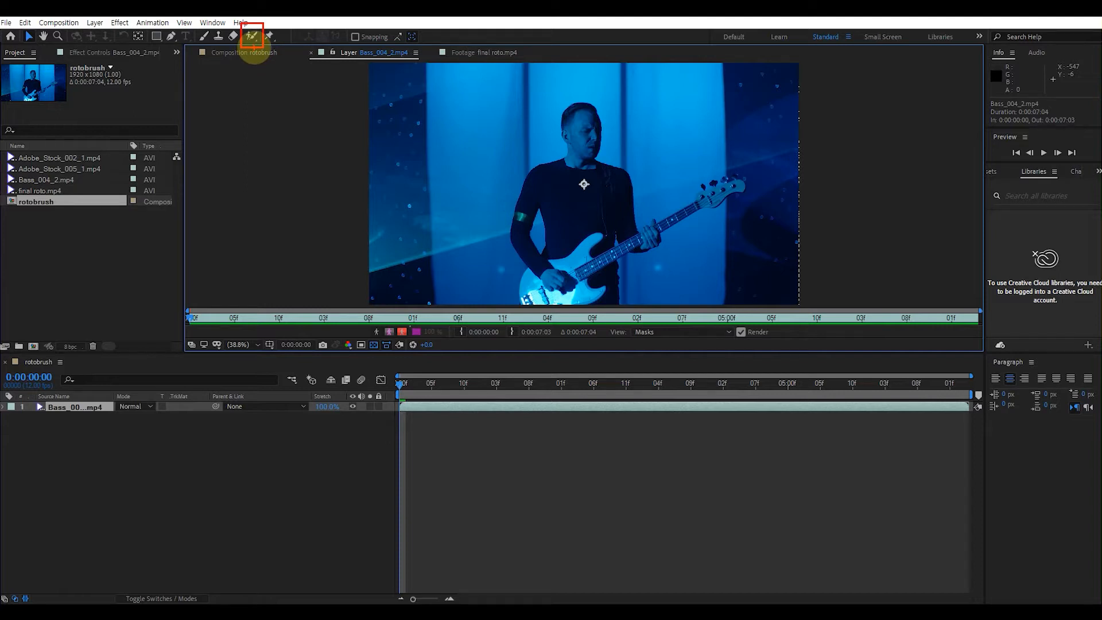
pyautogui.click(251, 37)
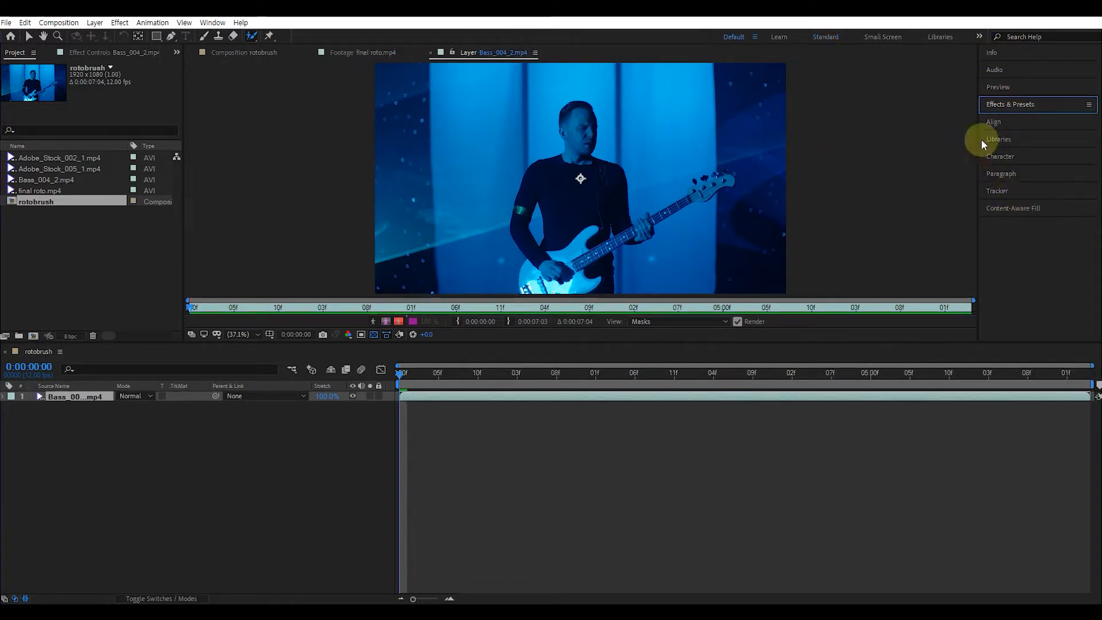
# - Show the Brushes settings in the workspace so the brush diameter can be seen
pyautogui.click(213, 23)
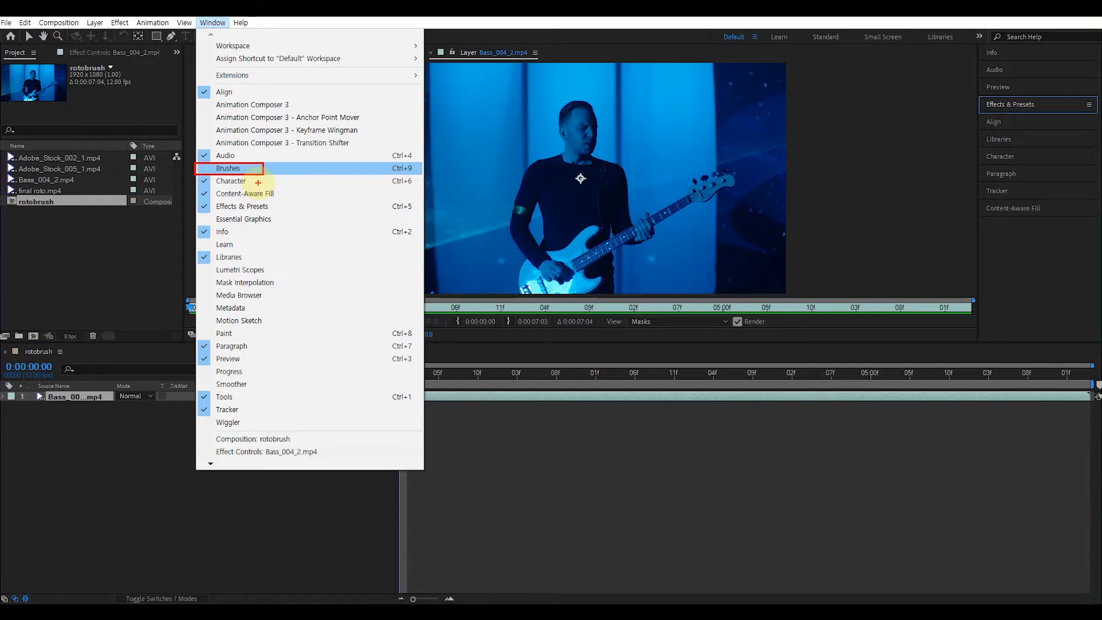
pyautogui.click(202, 168)
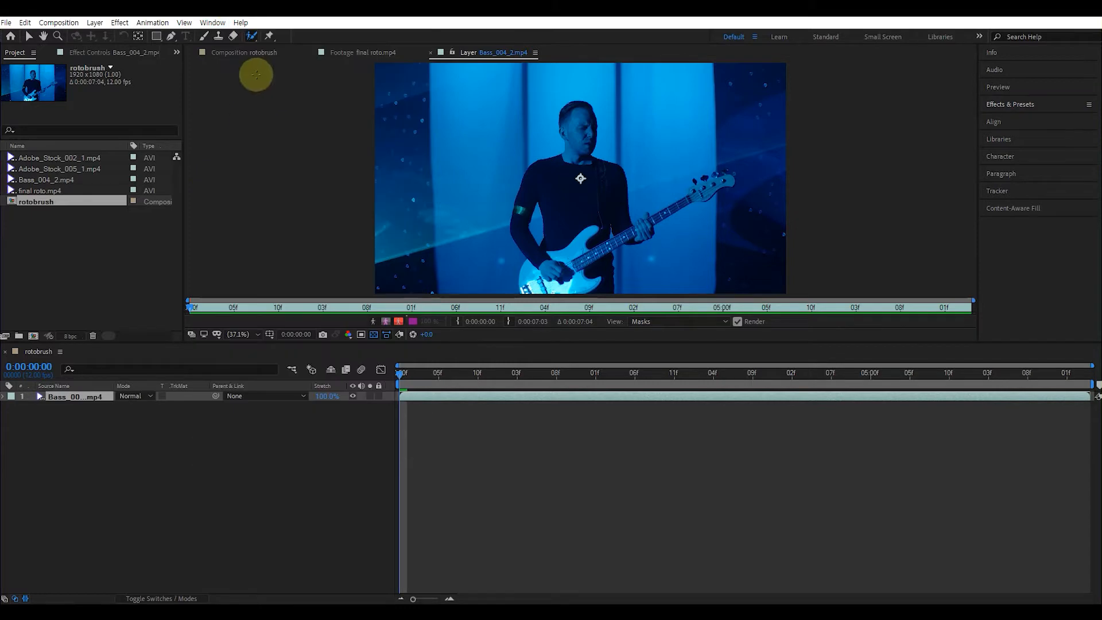
pyautogui.click(213, 22)
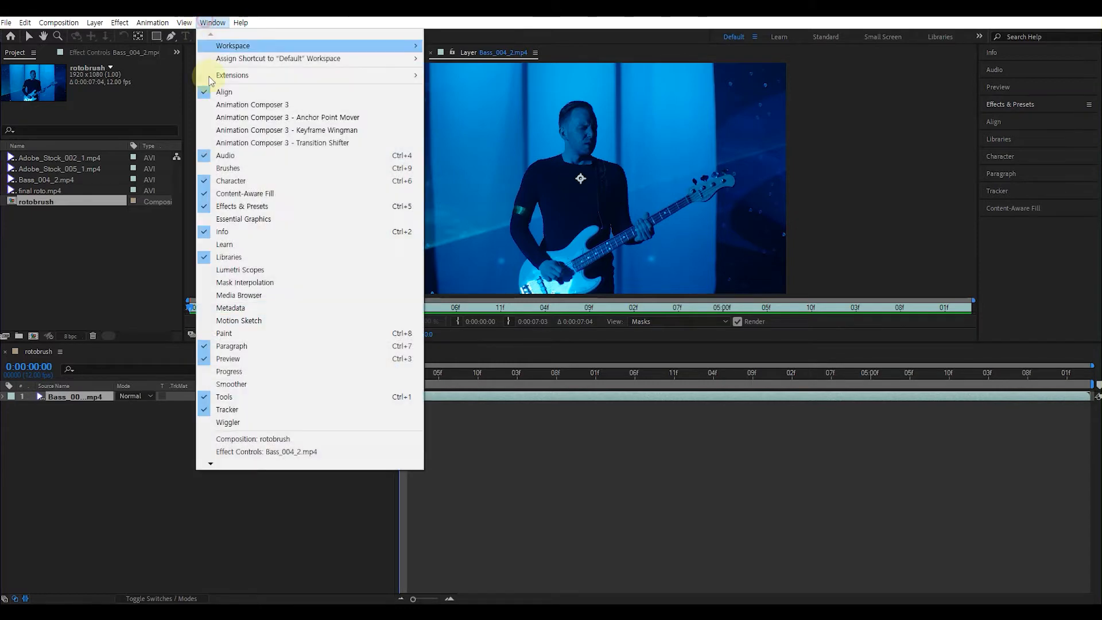
pyautogui.click(207, 168)
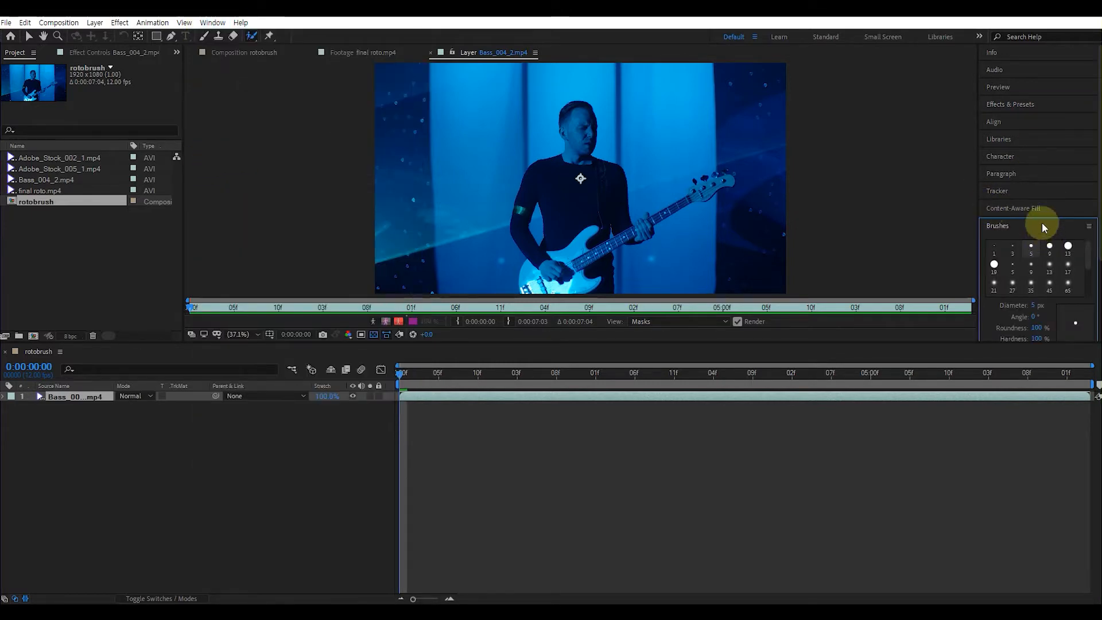
pyautogui.scroll(-3, 1042, 227)
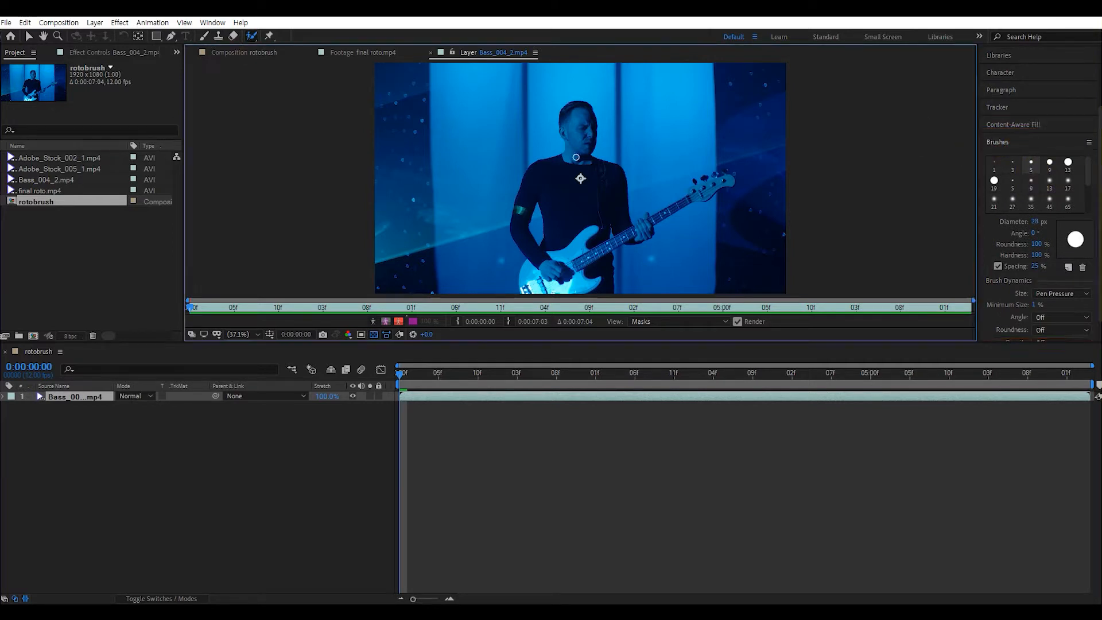
# - Try smaller and larger Roto Brush sizes over the musician and settle on a diameter of 36 px
pyautogui.keyDown('ctrl'); pyautogui.moveTo(577, 157); pyautogui.dragTo(569, 157); pyautogui.keyUp('ctrl')
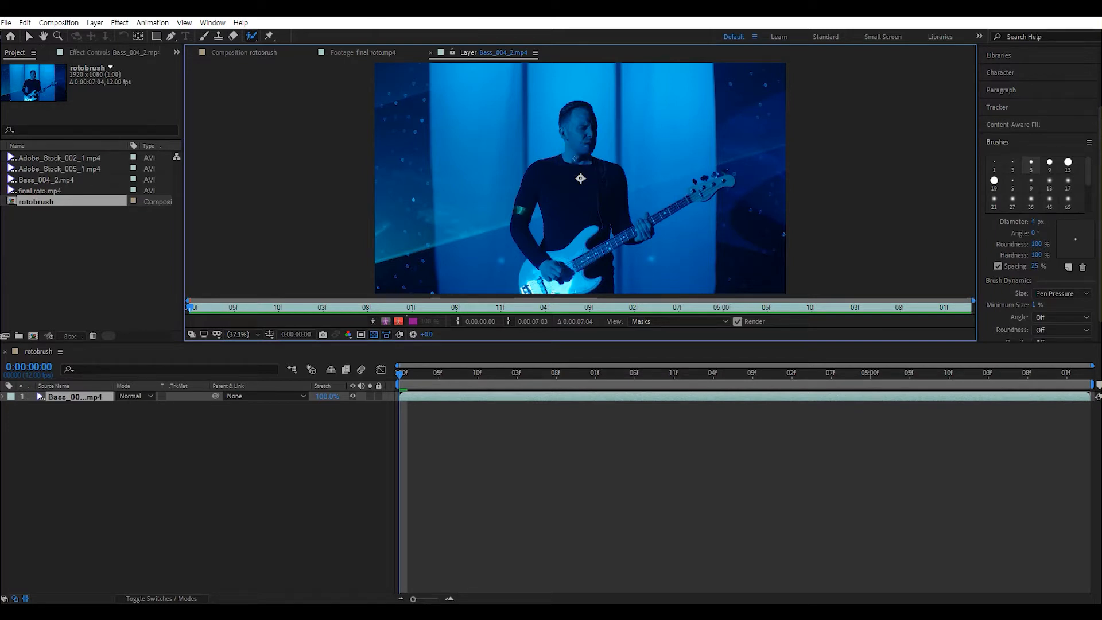
pyautogui.moveTo(575, 158)
pyautogui.keyDown('ctrl'); pyautogui.mouseDown()
pyautogui.moveTo(654, 159)
pyautogui.moveTo(577, 158)
pyautogui.mouseUp(); pyautogui.keyUp('ctrl')
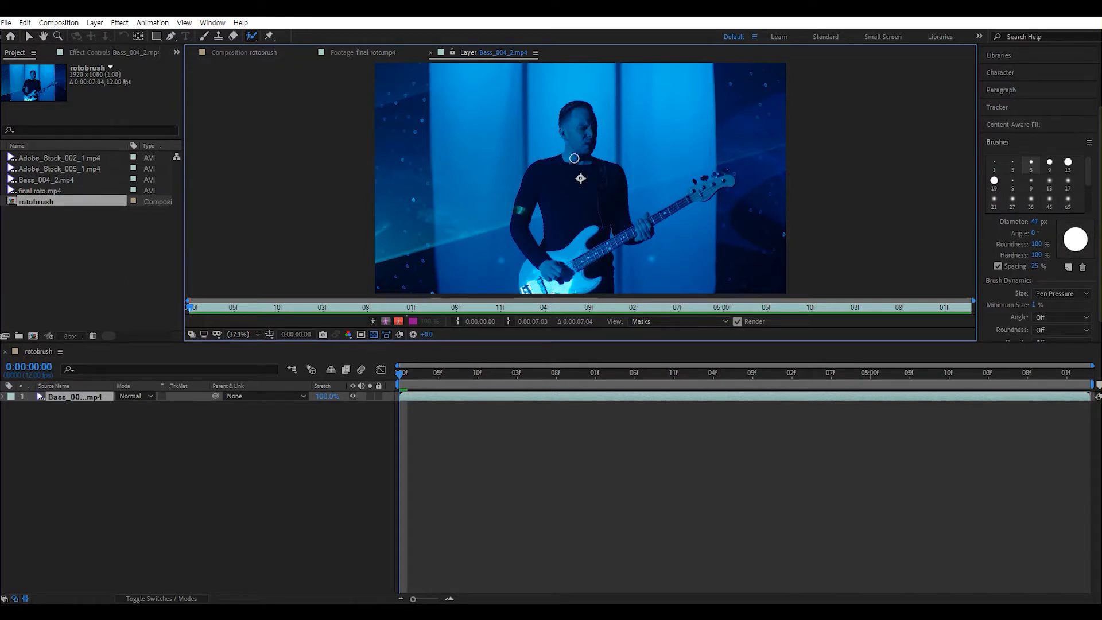
pyautogui.keyDown('ctrl'); pyautogui.moveTo(575, 157); pyautogui.dragTo(578, 158); pyautogui.keyUp('ctrl')
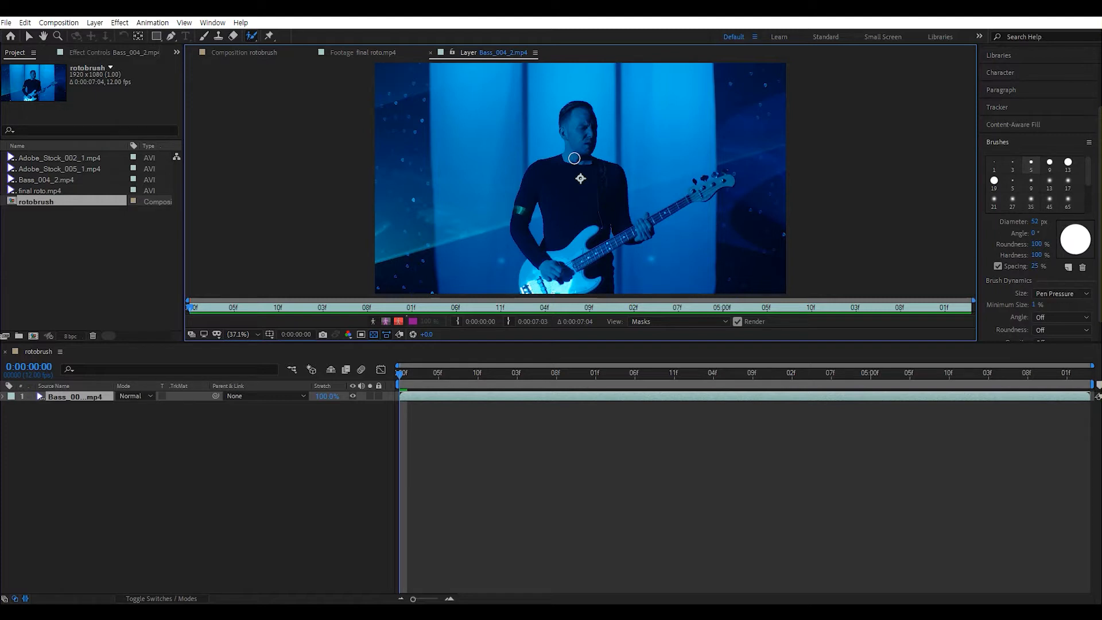
pyautogui.keyDown('ctrl'); pyautogui.moveTo(574, 158); pyautogui.dragTo(566, 157); pyautogui.keyUp('ctrl')
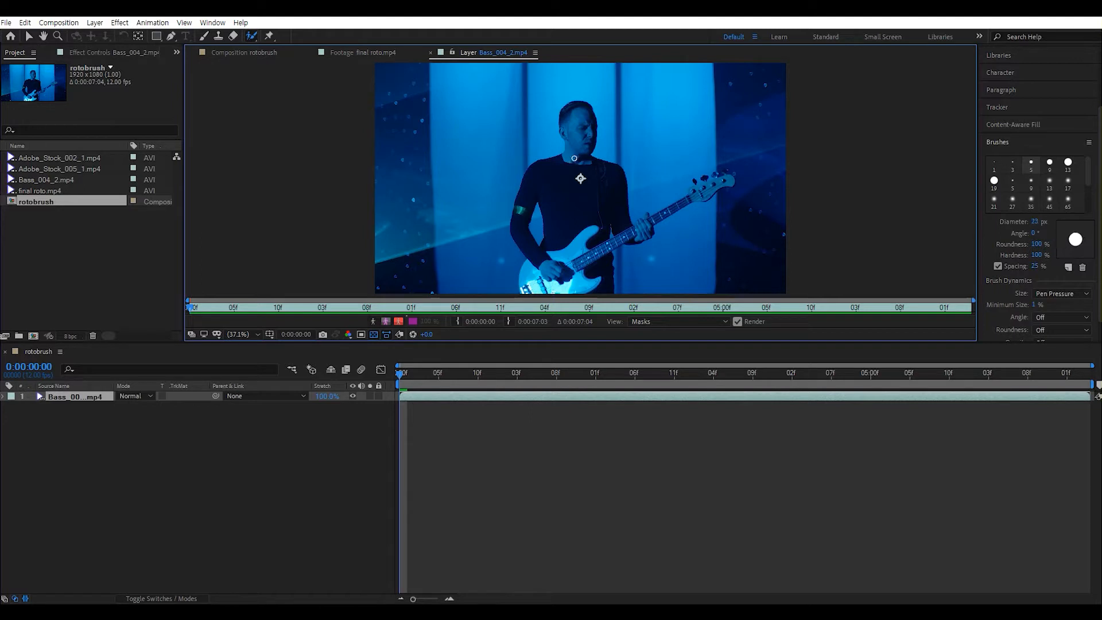
pyautogui.keyDown('ctrl'); pyautogui.moveTo(574, 158); pyautogui.dragTo(579, 158); pyautogui.keyUp('ctrl')
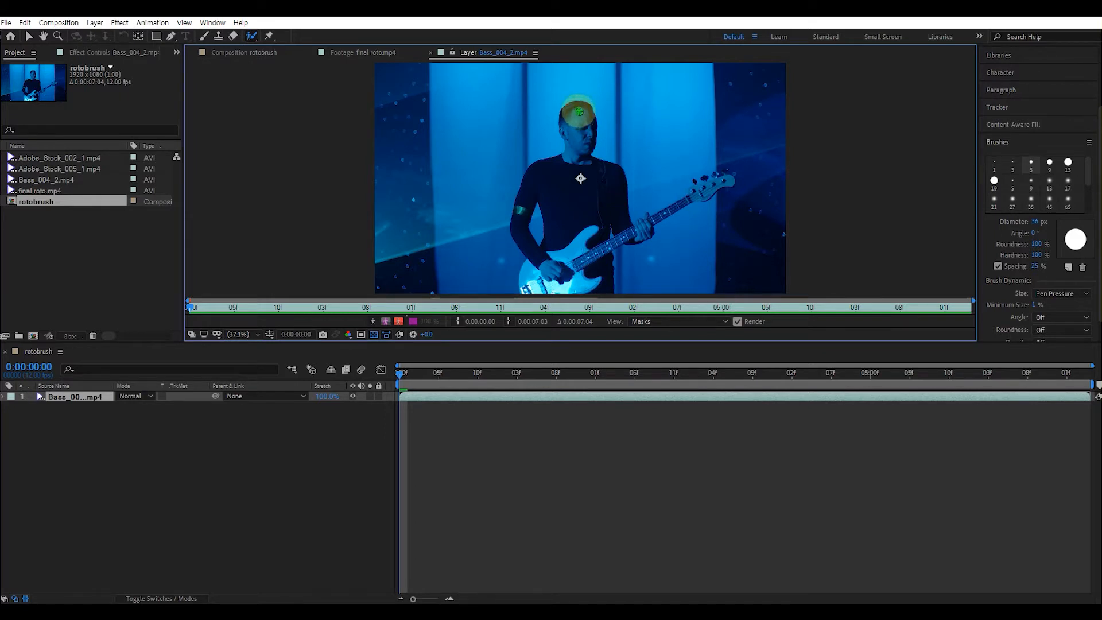
# - Paint Roto Brush foreground strokes from the musician's head down to the guitar body and across the guitar's headstock, enlarging the layer view
pyautogui.moveTo(573, 115); pyautogui.dragTo(571, 274)
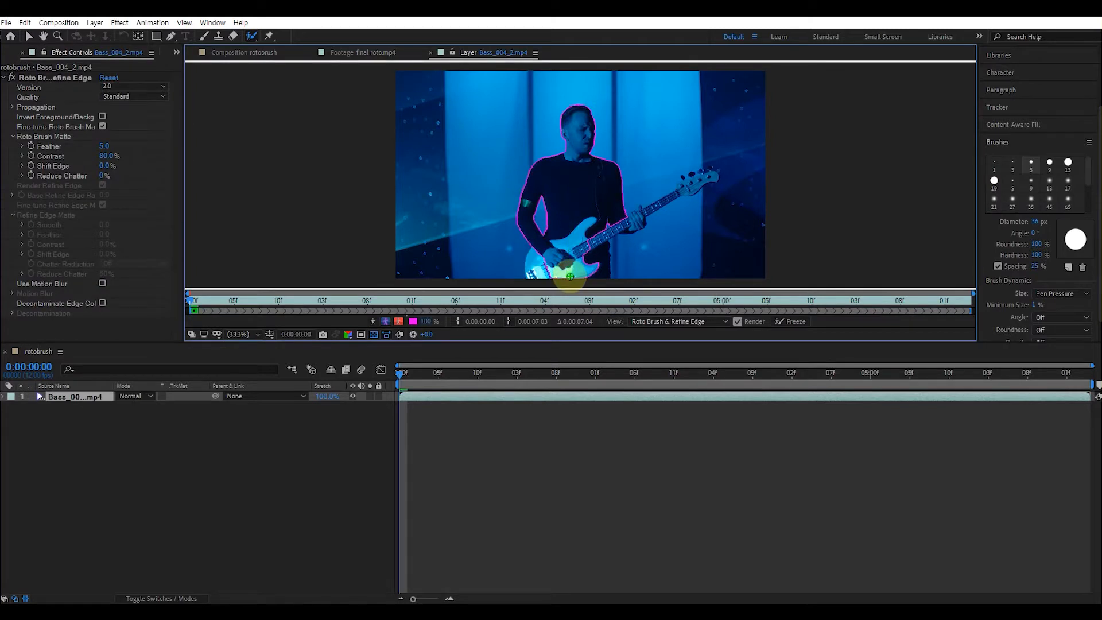
pyautogui.moveTo(591, 343); pyautogui.dragTo(591, 422)
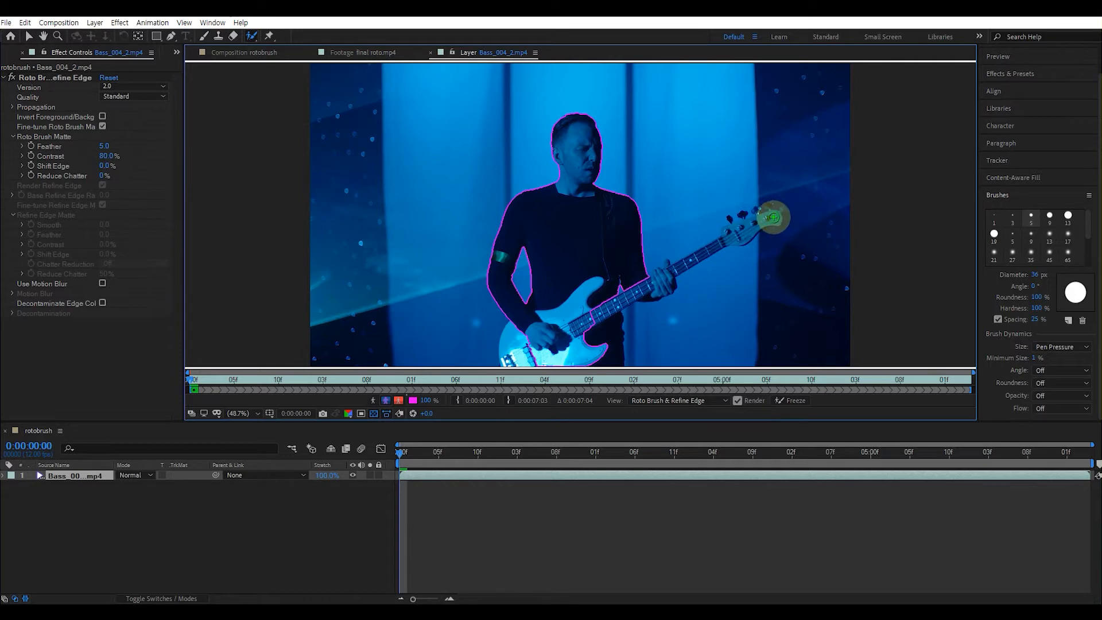
pyautogui.moveTo(775, 217); pyautogui.dragTo(726, 241)
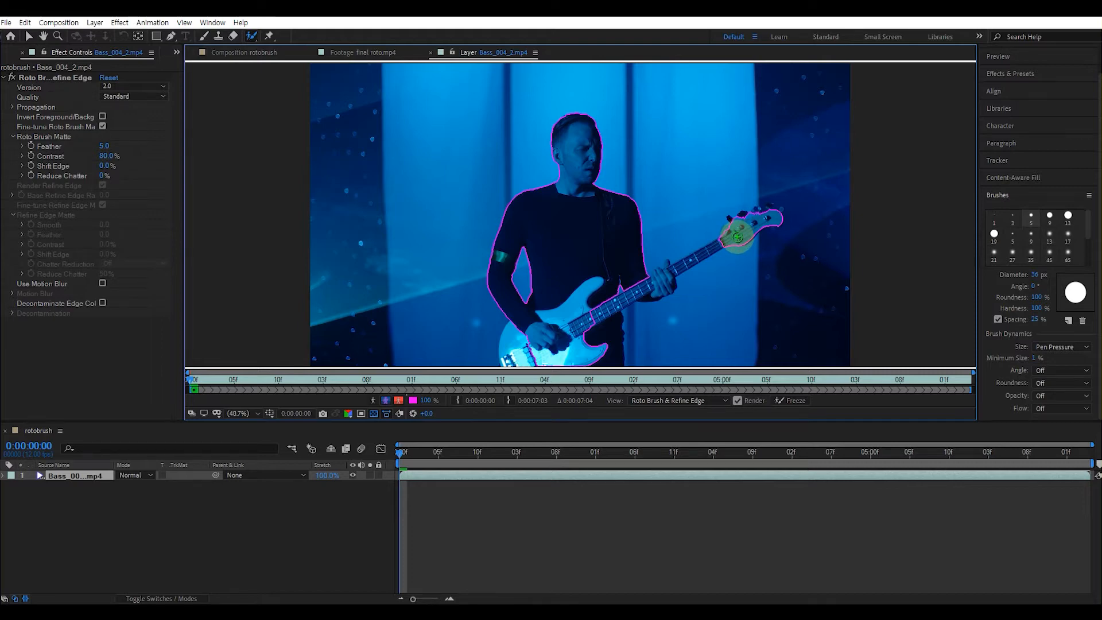
# - Set the Roto Brush diameter to 15 px and paint foreground strokes along the guitar neck and down the left edge of its body
pyautogui.moveTo(741, 233); pyautogui.dragTo(746, 228)
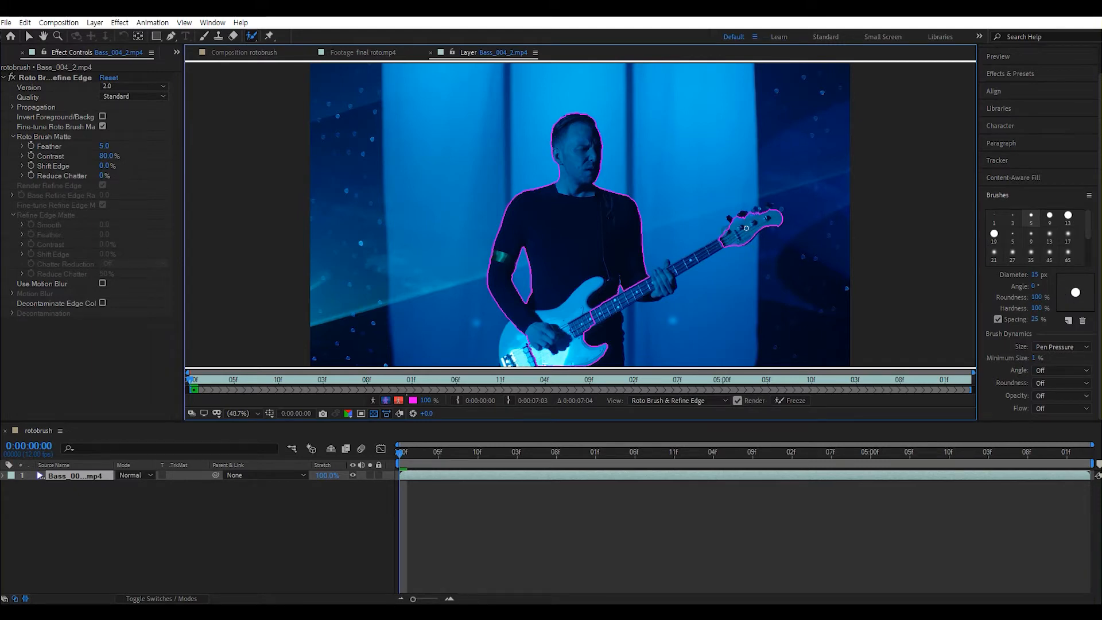
pyautogui.moveTo(746, 228); pyautogui.dragTo(741, 229)
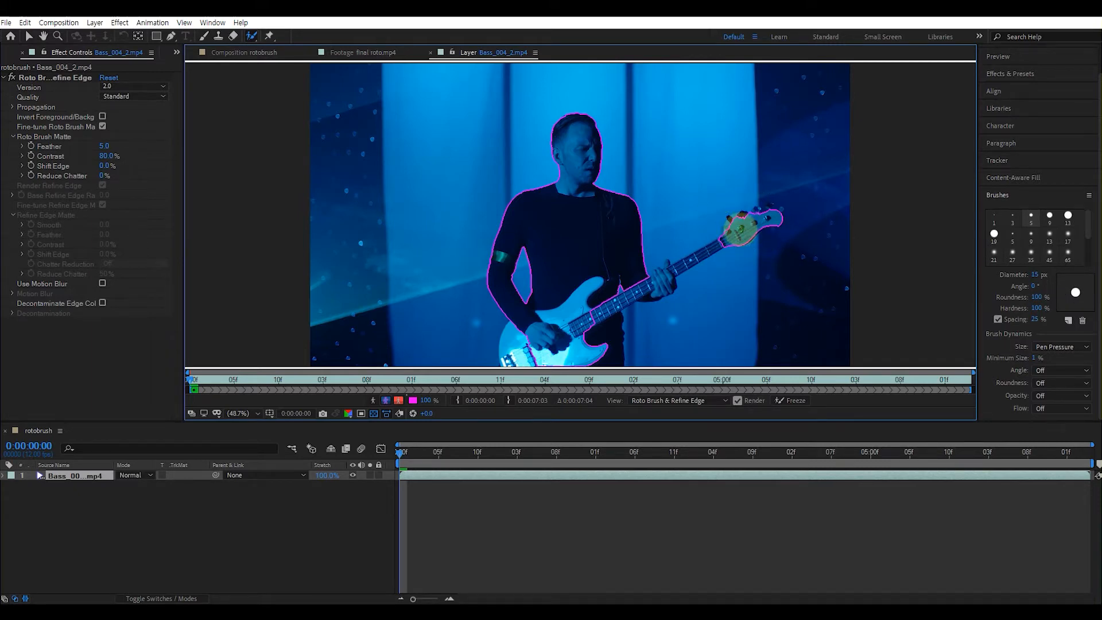
pyautogui.moveTo(725, 238); pyautogui.dragTo(577, 319)
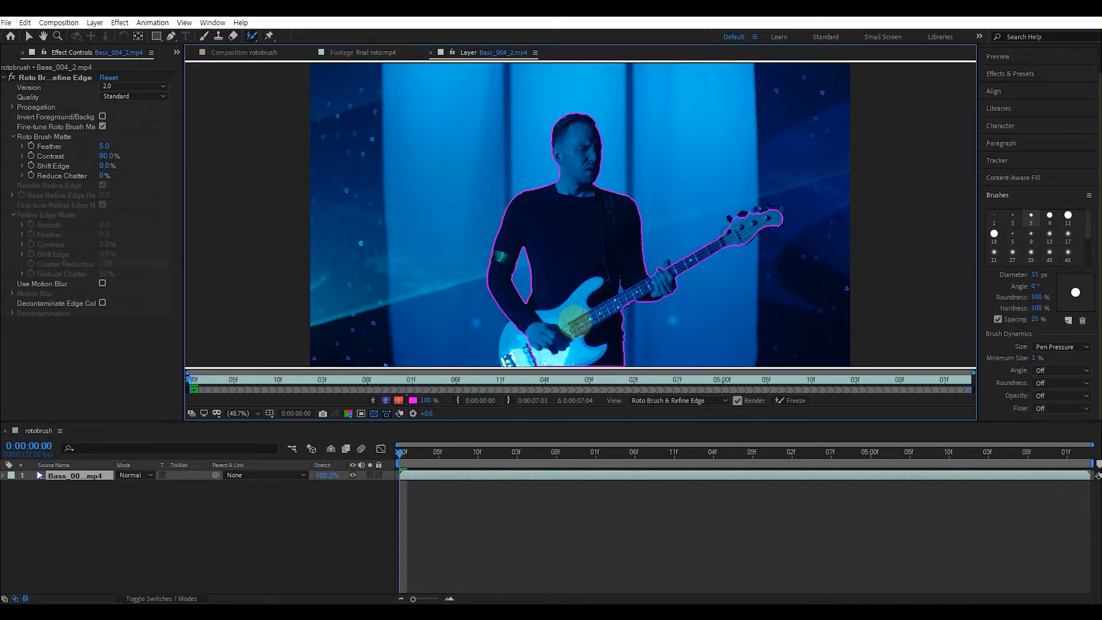
pyautogui.moveTo(520, 320)
pyautogui.mouseDown()
pyautogui.moveTo(512, 373)
pyautogui.moveTo(538, 354)
pyautogui.moveTo(501, 366)
pyautogui.mouseUp()
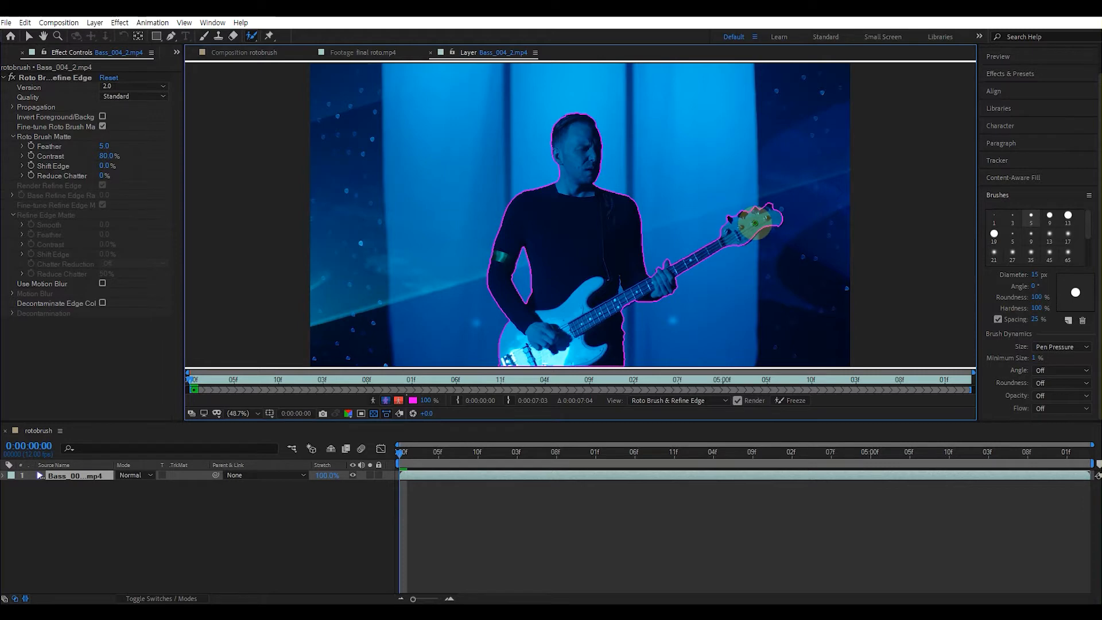
# - Reduce the brush to 6 px and paint foreground strokes over the upper tuning pegs and around the headstock's outer and lower edges
pyautogui.scroll(-4, 755, 223)
pyautogui.scroll(6, 574, 219)
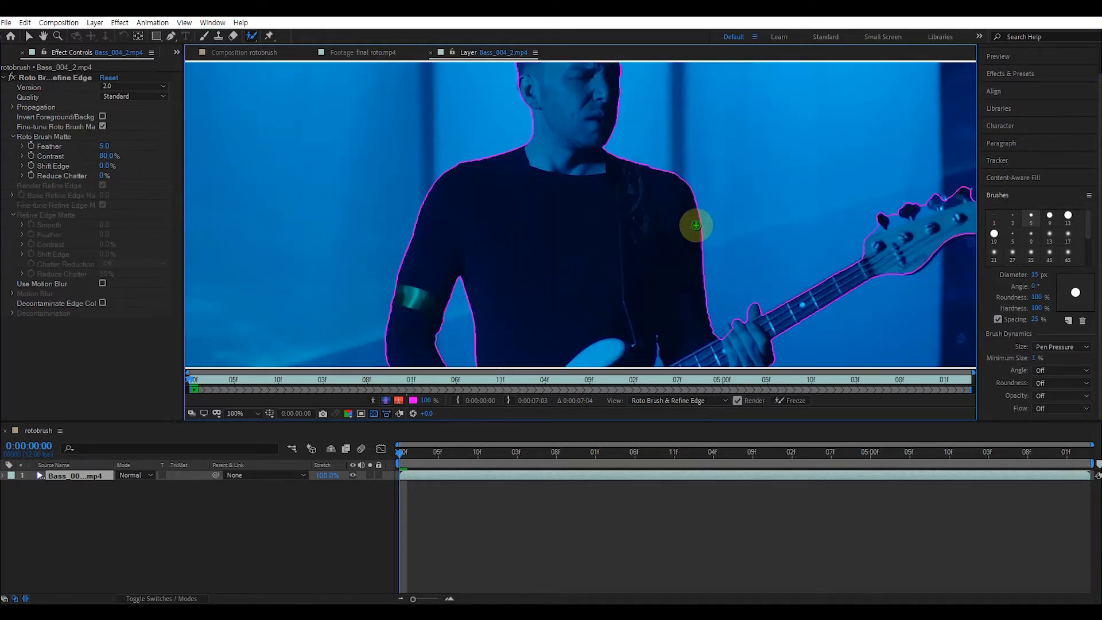
pyautogui.scroll(1, 756, 238)
pyautogui.press('space')
pyautogui.moveTo(887, 255); pyautogui.dragTo(445, 184)
pyautogui.moveTo(797, 206); pyautogui.dragTo(660, 220)
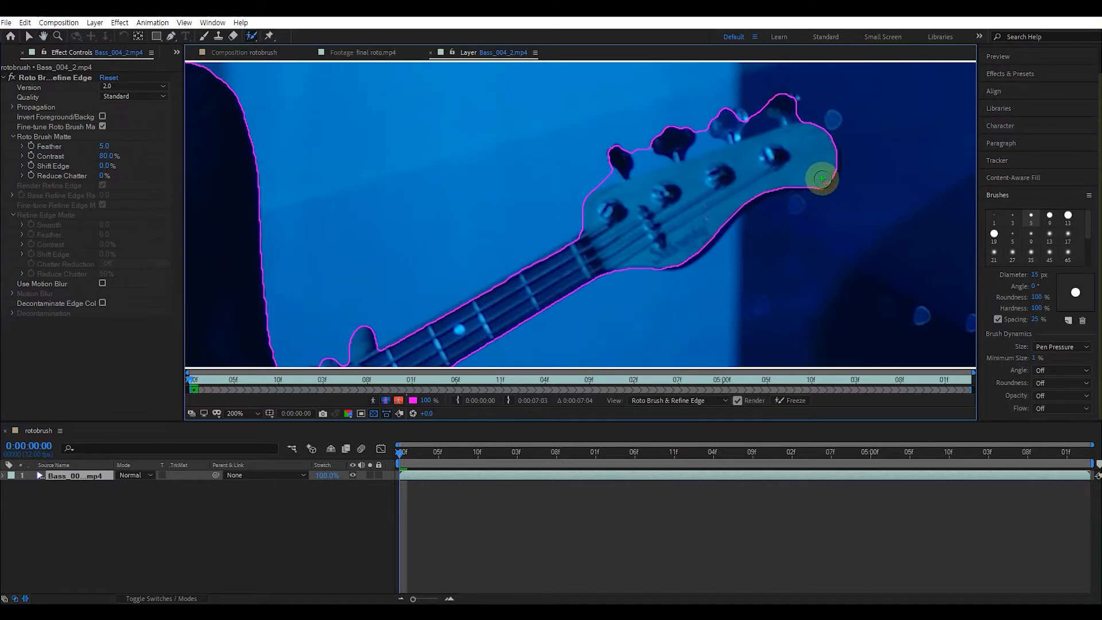
pyautogui.scroll(1, 689, 187)
pyautogui.scroll(-1, 689, 193)
pyautogui.scroll(-2, 689, 193)
pyautogui.scroll(2, 689, 192)
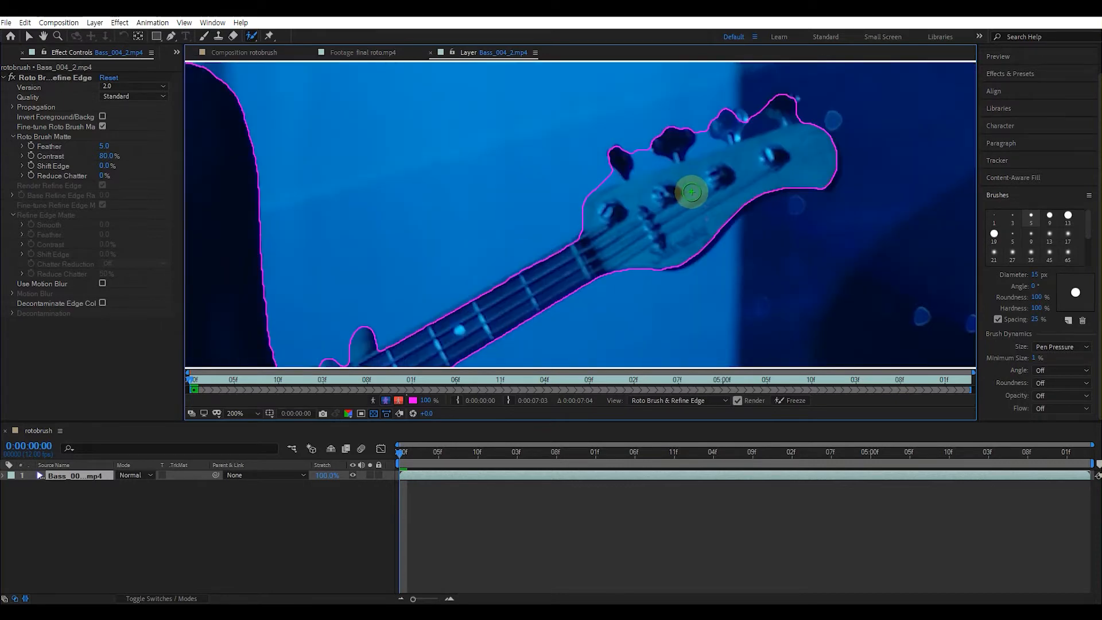
pyautogui.press('h')
pyautogui.moveTo(726, 190); pyautogui.dragTo(651, 187)
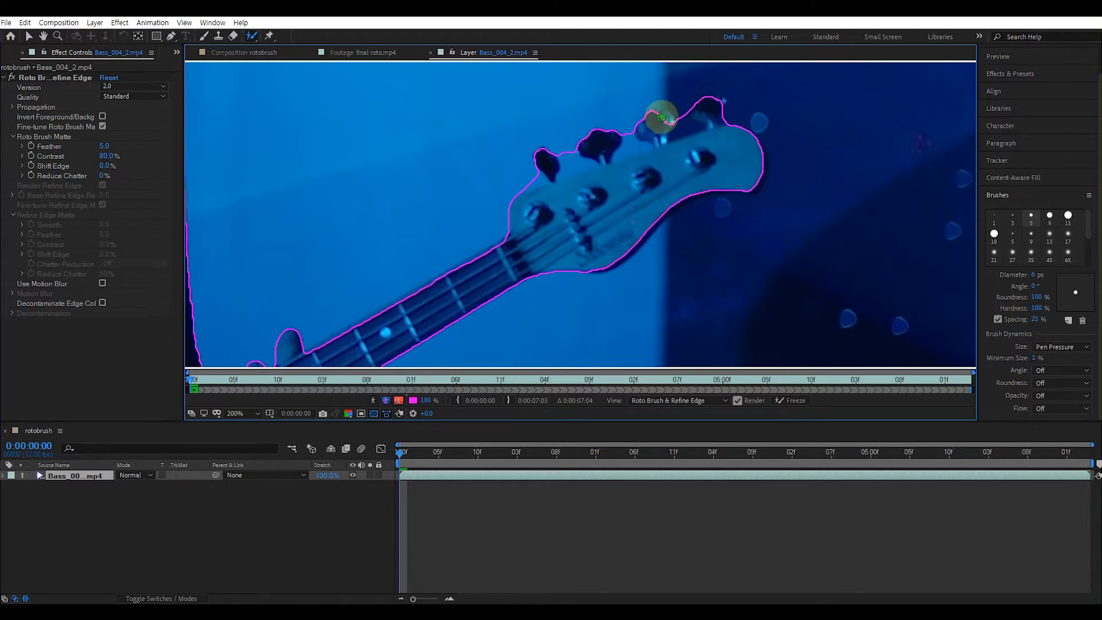
pyautogui.moveTo(671, 117); pyautogui.dragTo(665, 127)
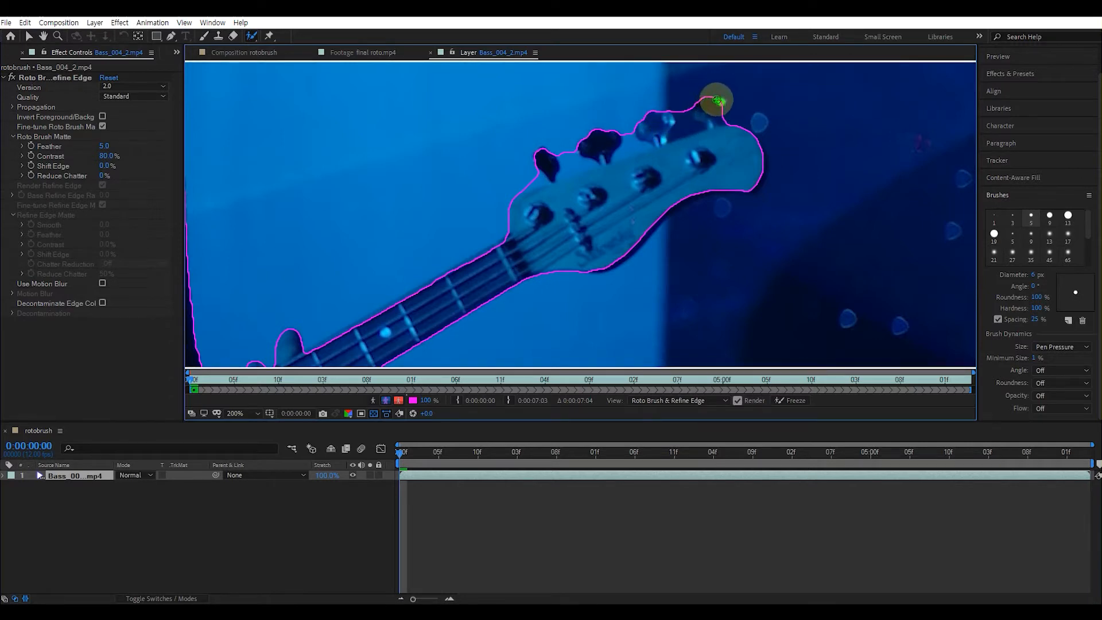
pyautogui.moveTo(714, 99); pyautogui.dragTo(712, 102)
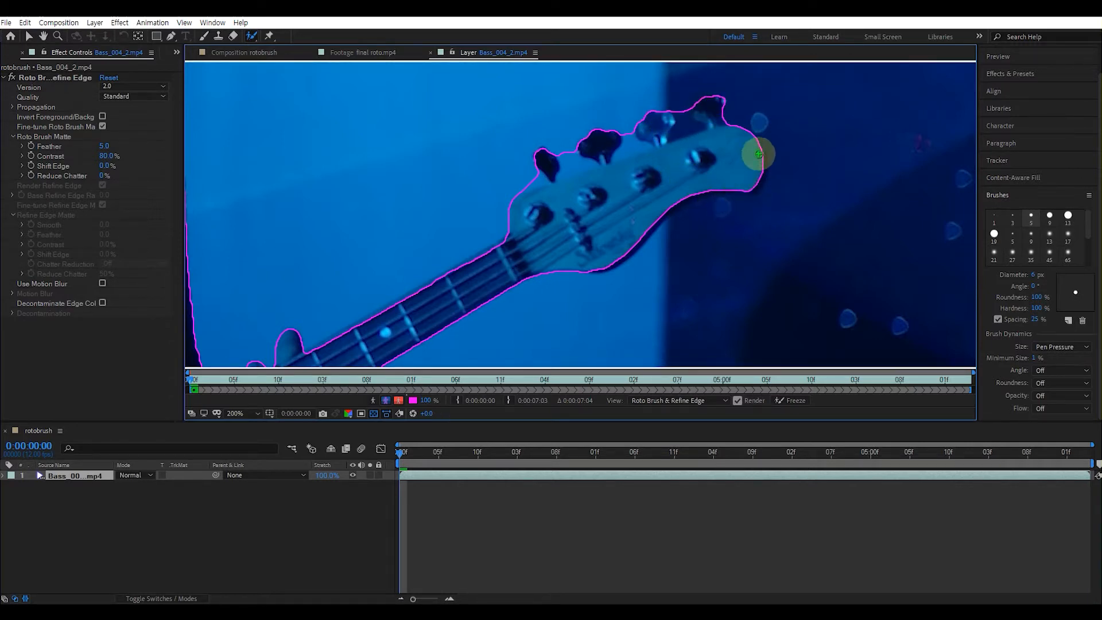
pyautogui.moveTo(758, 144)
pyautogui.mouseDown()
pyautogui.moveTo(752, 185)
pyautogui.moveTo(682, 200)
pyautogui.moveTo(619, 259)
pyautogui.moveTo(589, 264)
pyautogui.mouseUp()
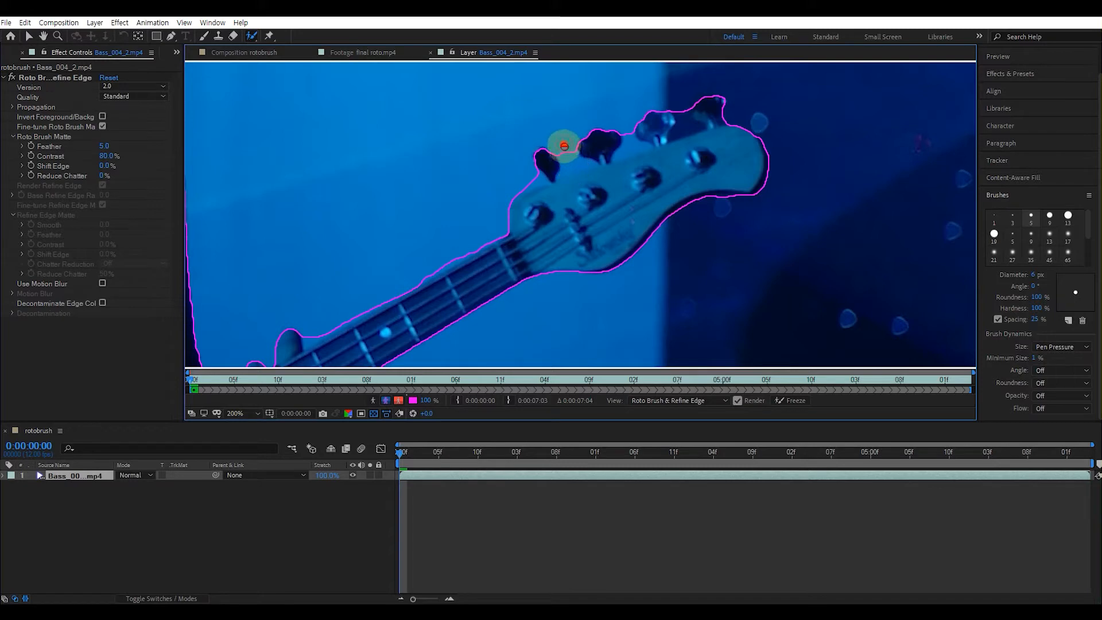
# - Subtract the background between the tuning pegs and along the neck and headstock edges, restoring the headstock corner with a foreground stroke
pyautogui.moveTo(565, 146); pyautogui.dragTo(570, 160)
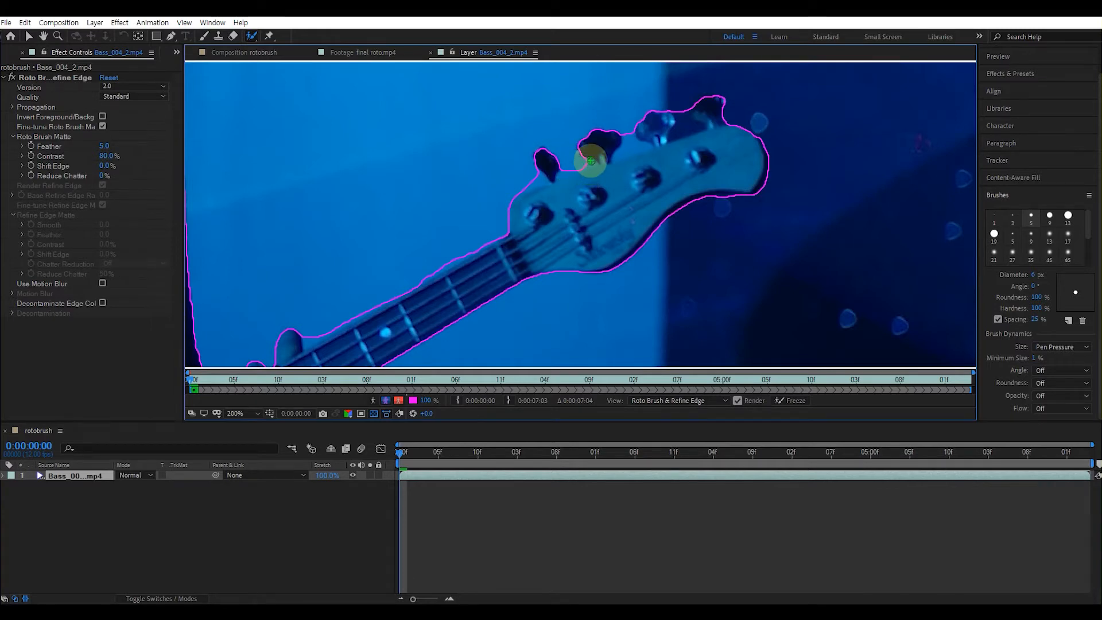
pyautogui.moveTo(628, 131); pyautogui.dragTo(630, 148)
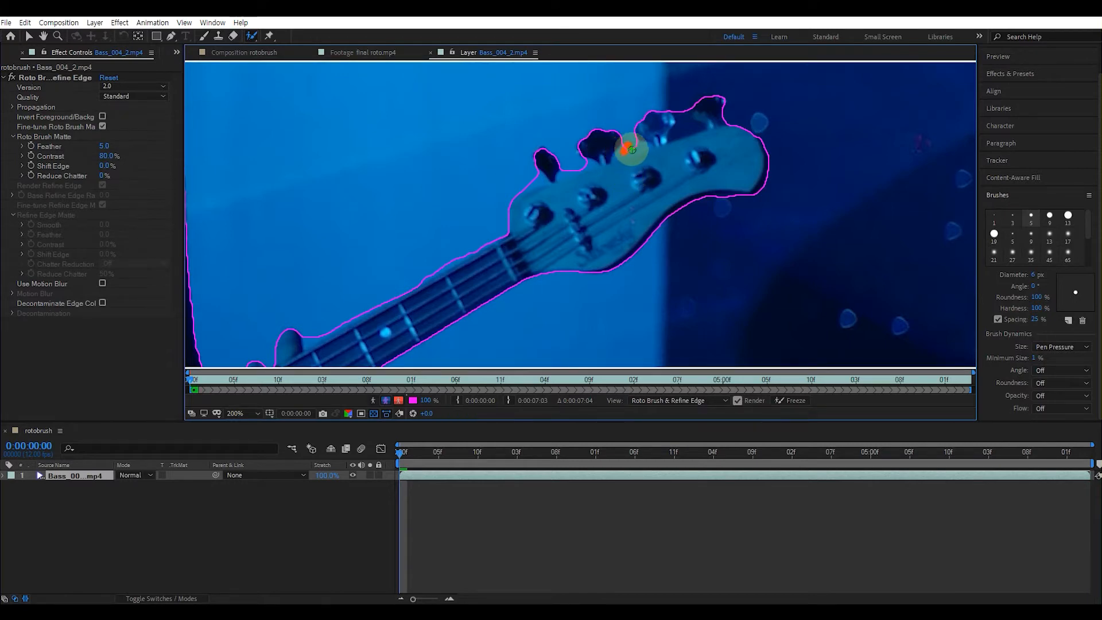
pyautogui.moveTo(639, 145); pyautogui.dragTo(623, 151)
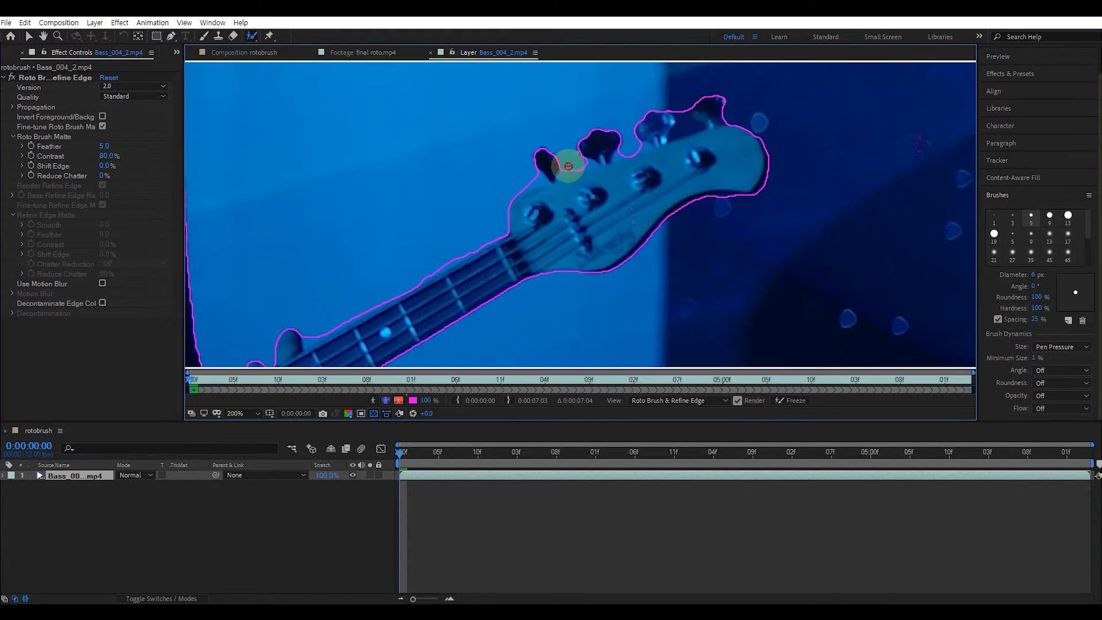
pyautogui.moveTo(565, 171); pyautogui.dragTo(512, 180)
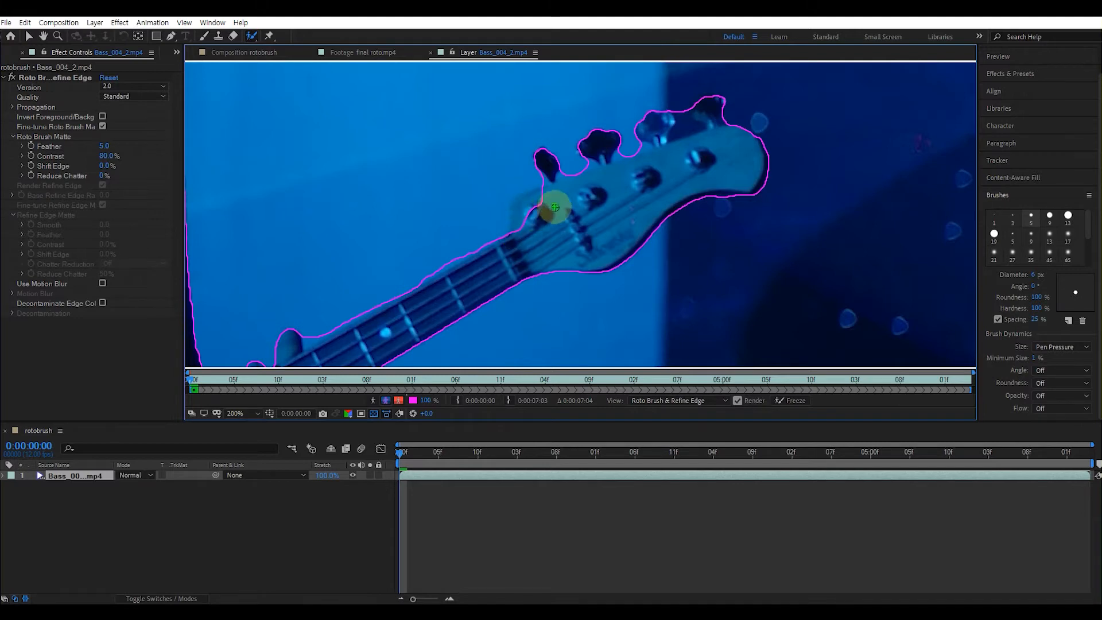
pyautogui.moveTo(525, 210); pyautogui.dragTo(522, 233)
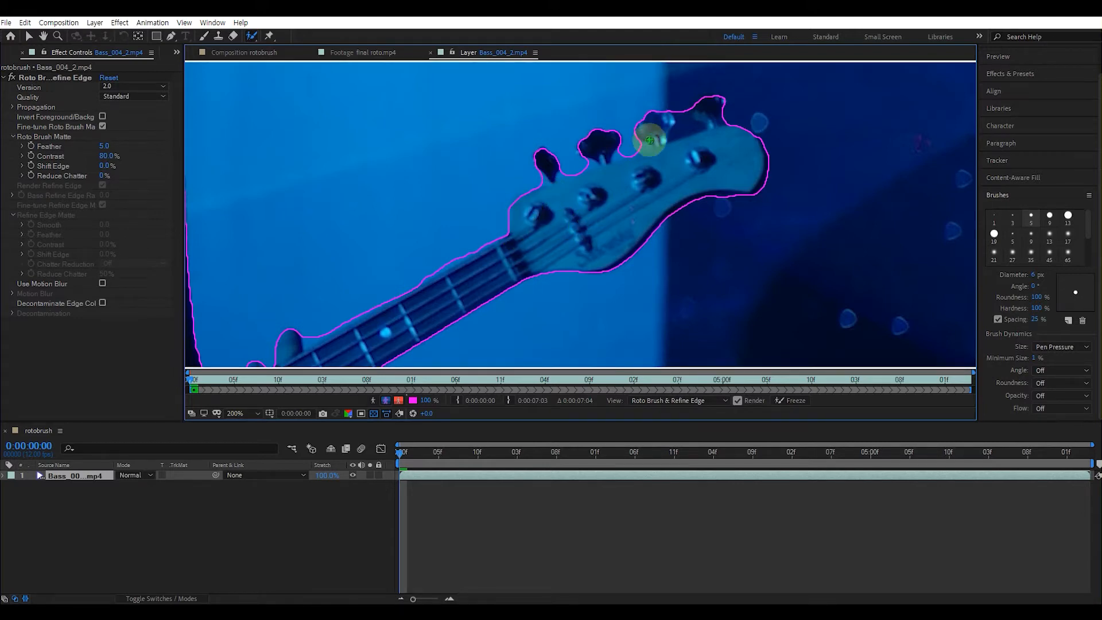
pyautogui.moveTo(681, 106); pyautogui.dragTo(687, 127)
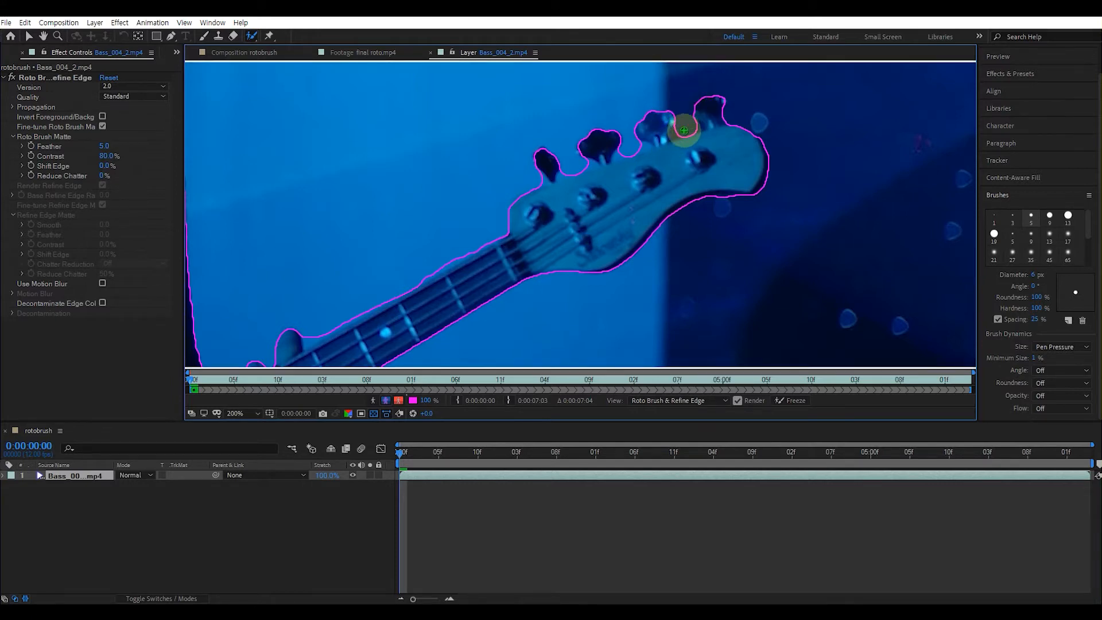
pyautogui.moveTo(471, 249); pyautogui.dragTo(422, 277)
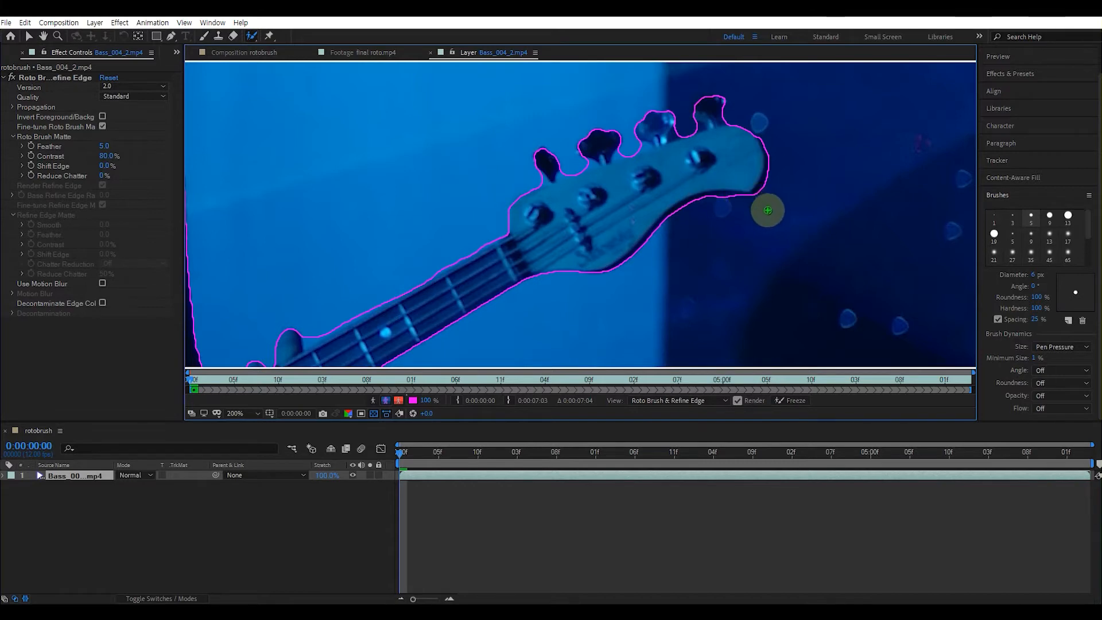
pyautogui.moveTo(750, 208)
pyautogui.mouseDown()
pyautogui.moveTo(713, 198)
pyautogui.moveTo(746, 203)
pyautogui.mouseUp()
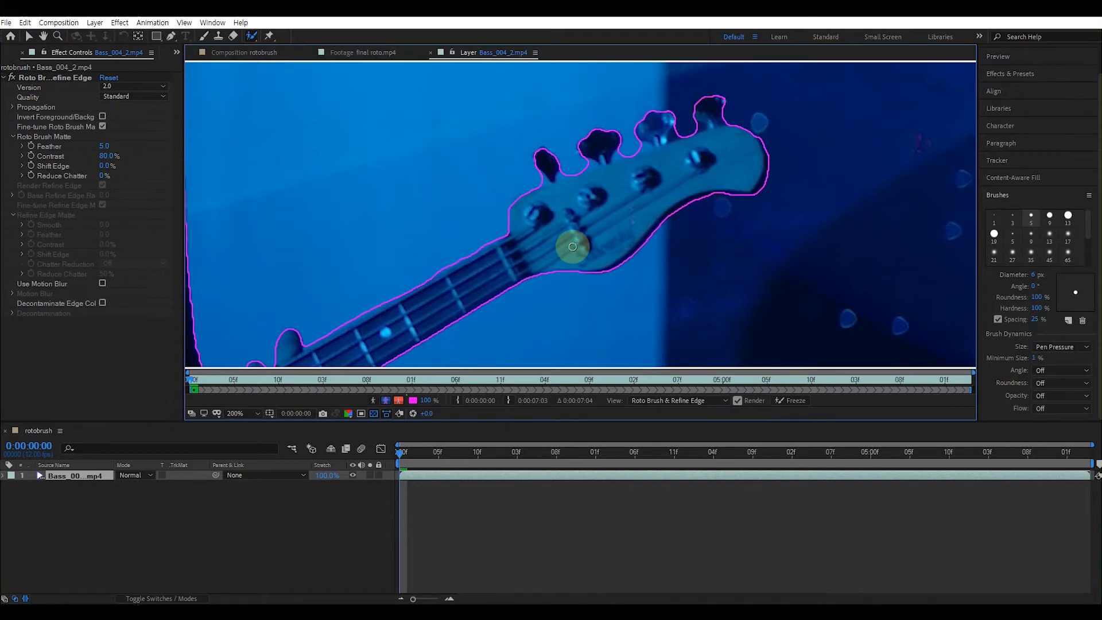
pyautogui.hotkey('shift', '/')
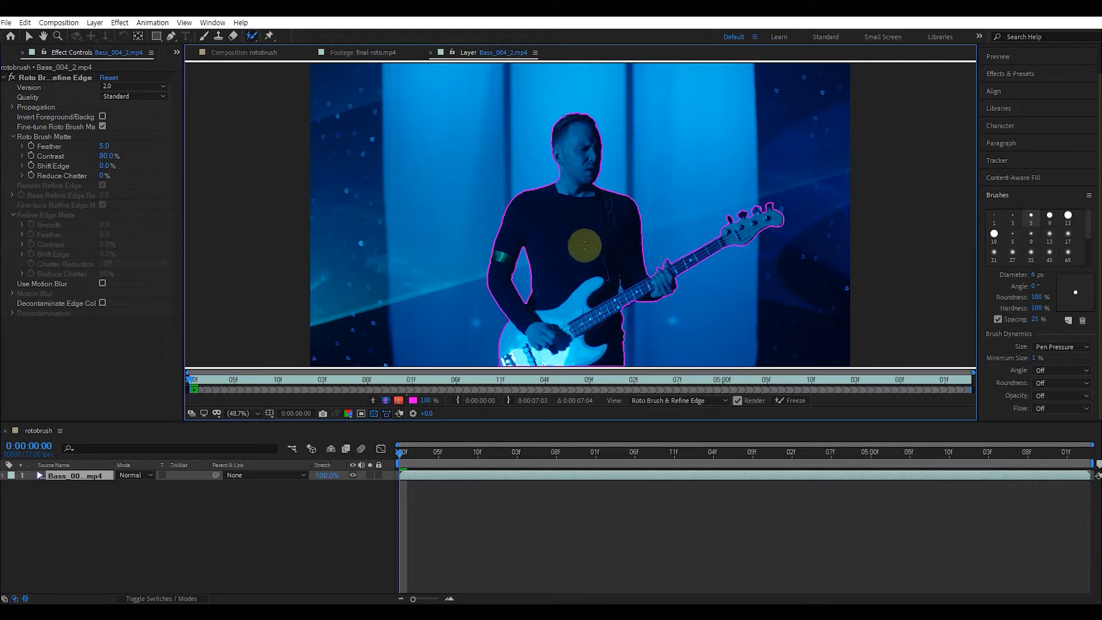
# - Subtract the small background gap between the shirt and the guitar neck, and paint the neck's adjoining edges back as foreground
pyautogui.moveTo(524, 253); pyautogui.dragTo(522, 290)
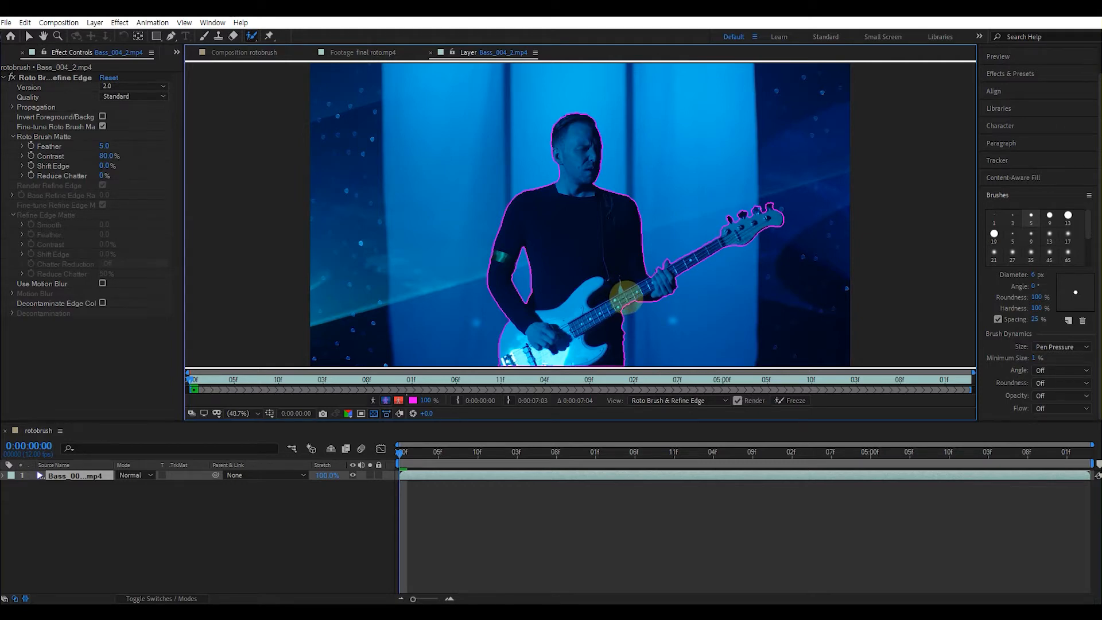
pyautogui.scroll(-2, 627, 296)
pyautogui.scroll(6, 627, 293)
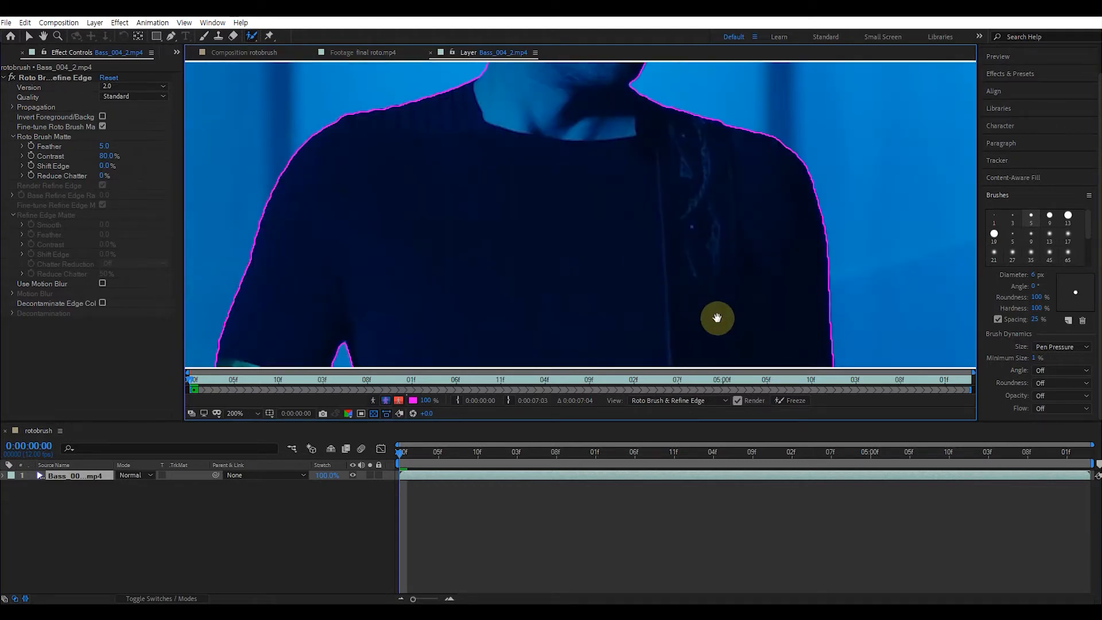
pyautogui.moveTo(717, 318); pyautogui.dragTo(621, 167)
pyautogui.moveTo(679, 305); pyautogui.dragTo(617, 179)
pyautogui.moveTo(640, 283); pyautogui.dragTo(614, 192)
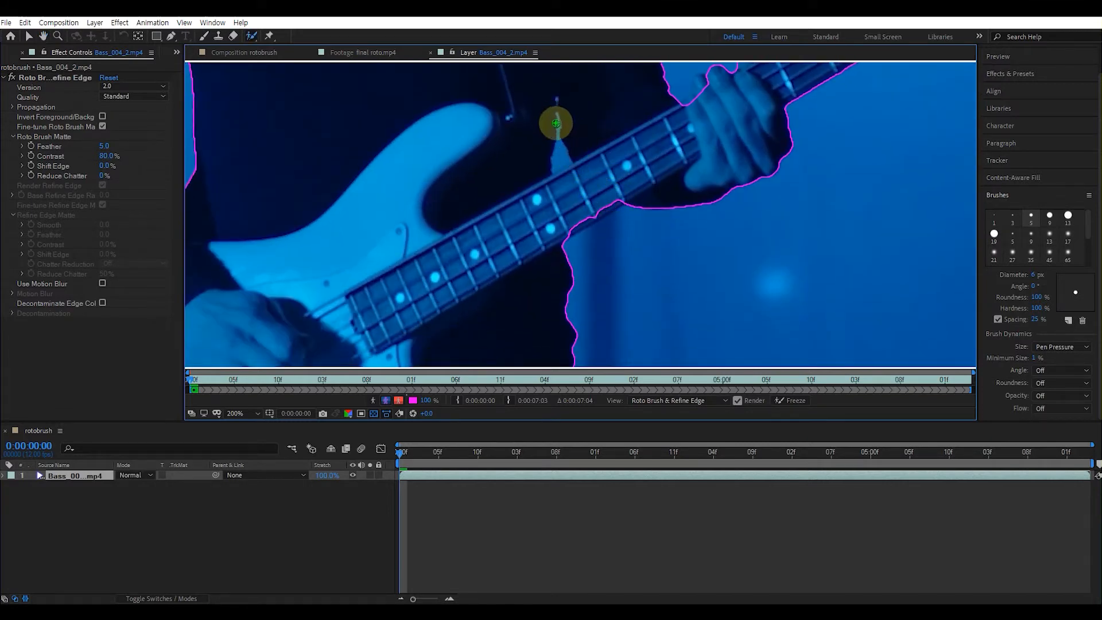
pyautogui.moveTo(560, 161); pyautogui.dragTo(561, 141)
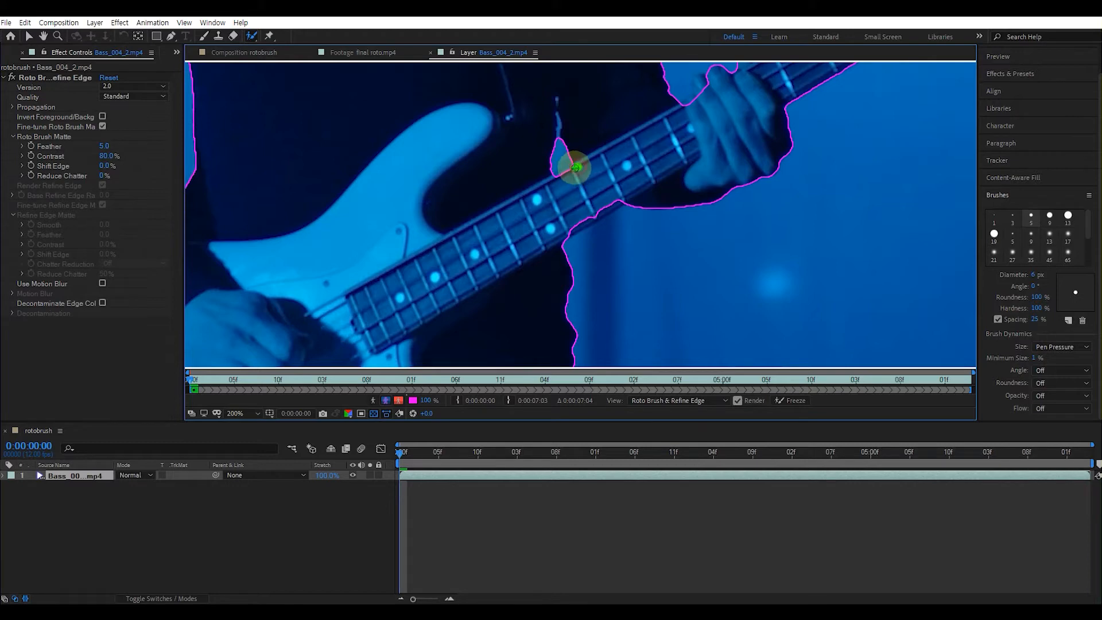
pyautogui.moveTo(552, 183)
pyautogui.mouseDown()
pyautogui.moveTo(600, 194)
pyautogui.moveTo(606, 207)
pyautogui.moveTo(563, 235)
pyautogui.mouseUp()
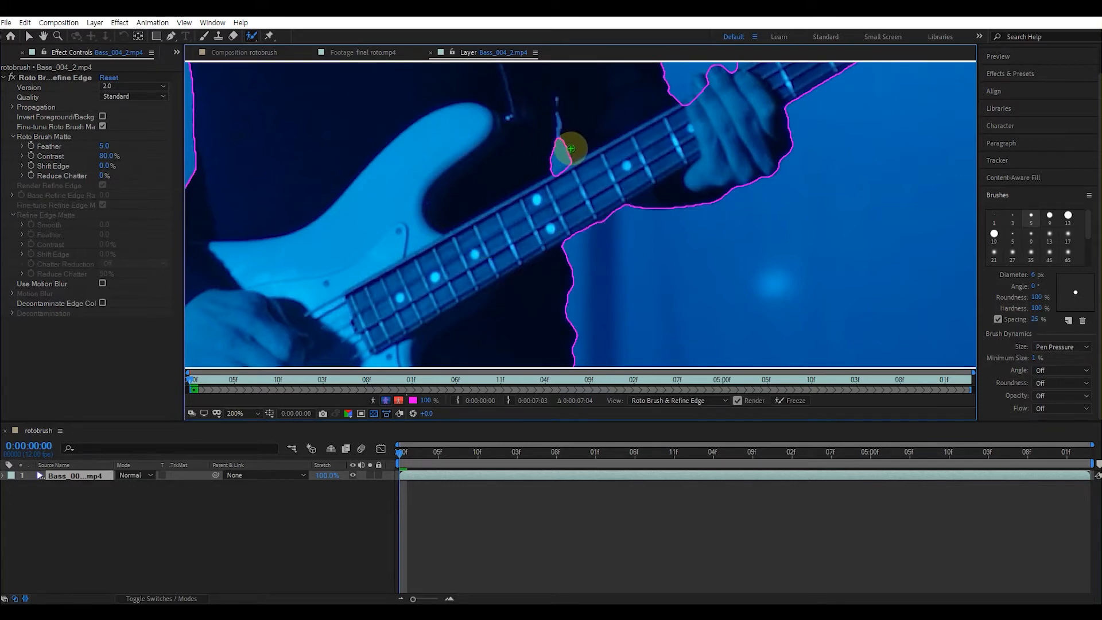
# - With a 2 px brush, extend the subtracted gap into its narrow tip and refine the outline along the neck and fretting hand
pyautogui.press('.')
pyautogui.moveTo(583, 128); pyautogui.dragTo(603, 277)
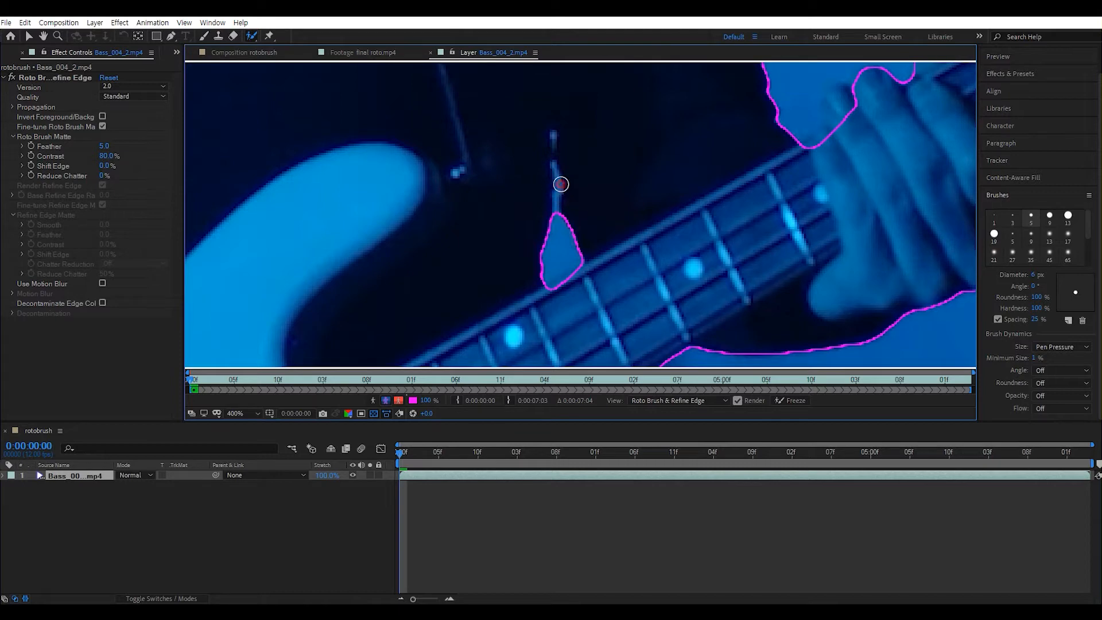
pyautogui.moveTo(561, 184); pyautogui.dragTo(556, 168)
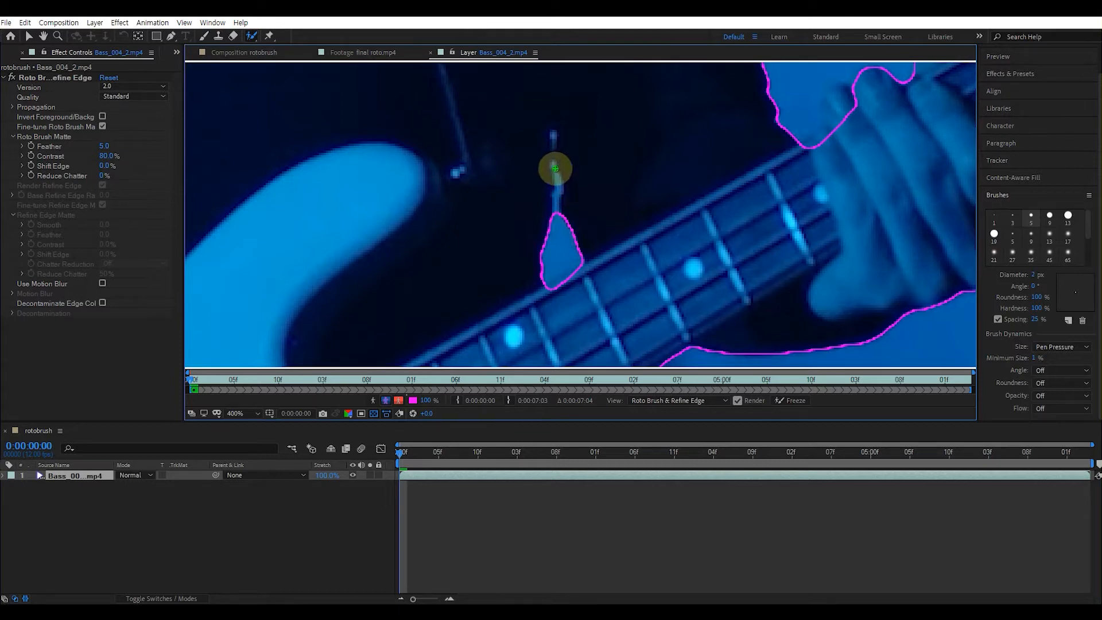
pyautogui.moveTo(554, 166); pyautogui.dragTo(559, 224)
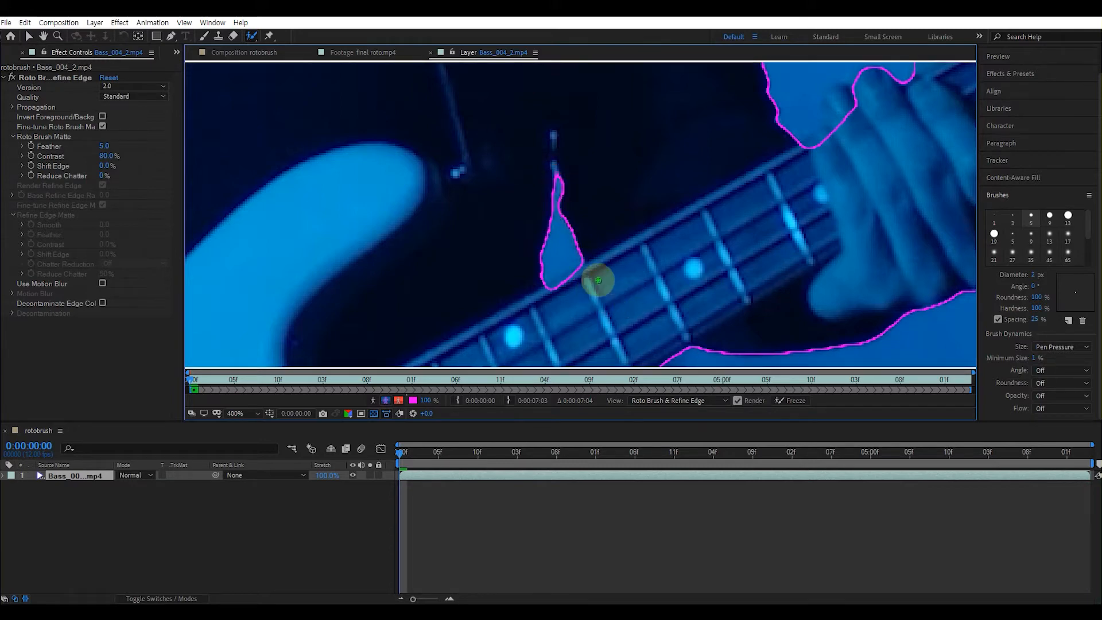
pyautogui.moveTo(586, 266); pyautogui.dragTo(549, 293)
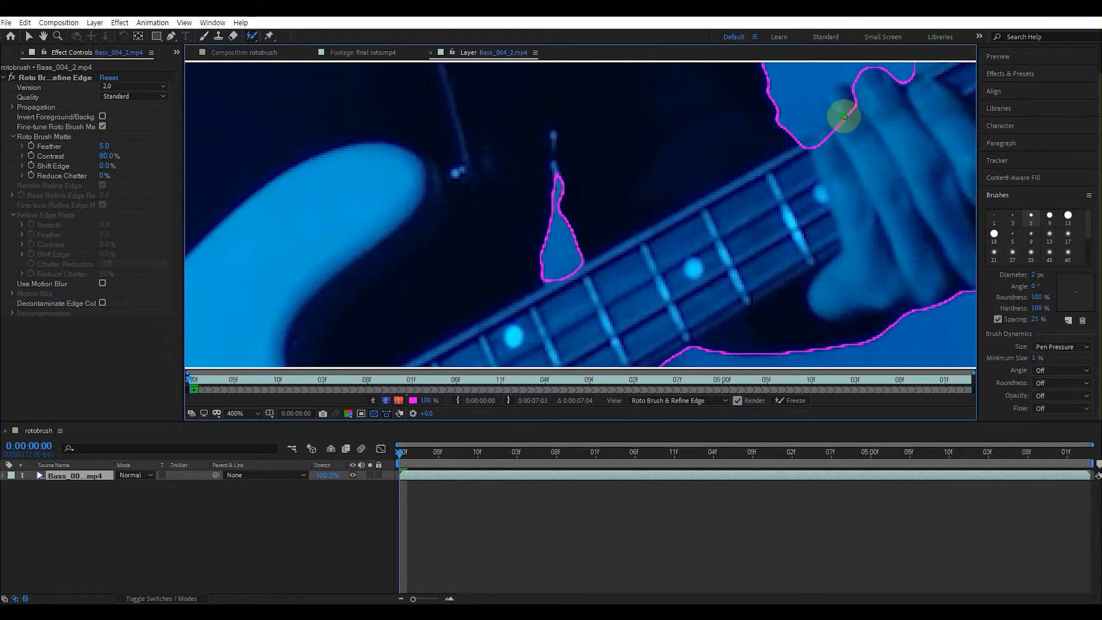
pyautogui.moveTo(890, 169); pyautogui.dragTo(782, 241)
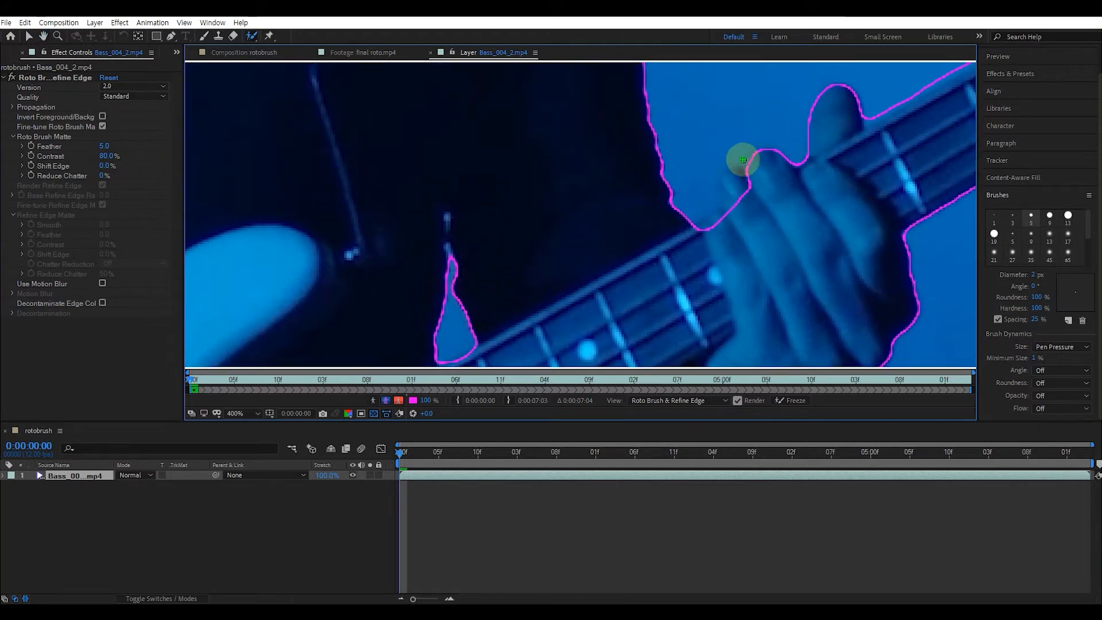
pyautogui.moveTo(726, 172)
pyautogui.mouseDown()
pyautogui.moveTo(739, 198)
pyautogui.moveTo(734, 251)
pyautogui.mouseUp()
pyautogui.hotkey('shift', '/')
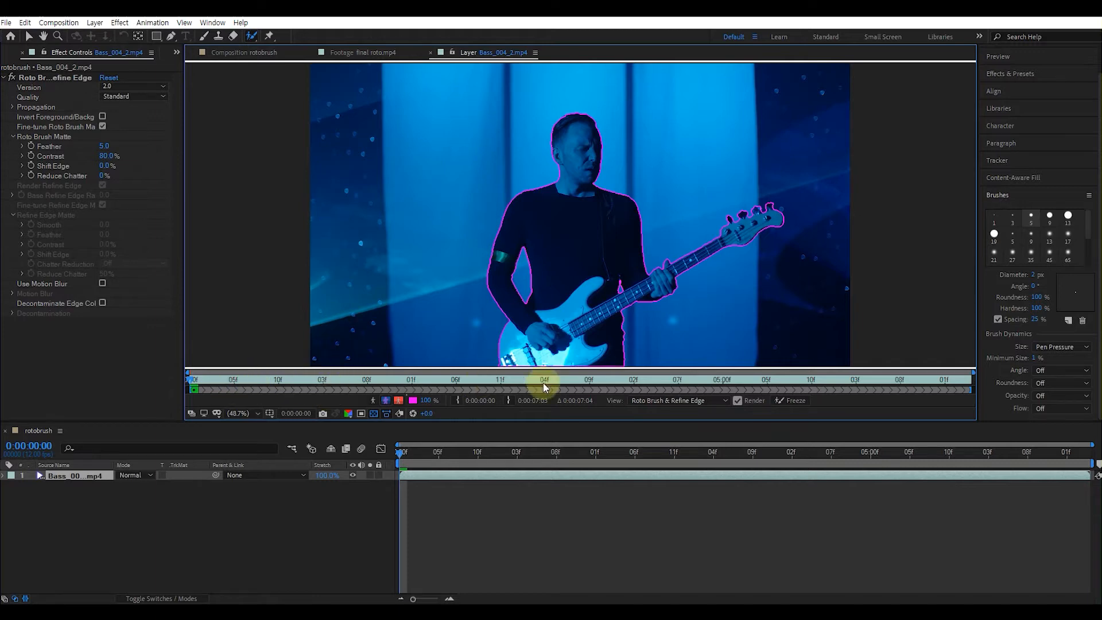
# - Trim the end of the Bass_004_2.mp4 layer by setting its Out point to 0:00:04:06
pyautogui.click(659, 381)
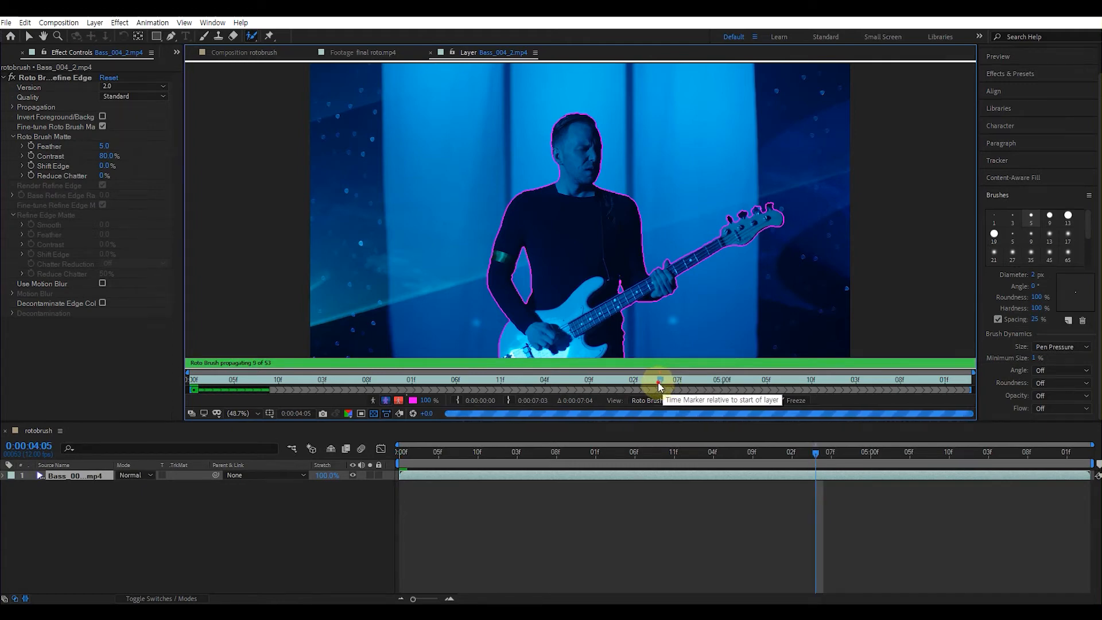
pyautogui.click(683, 382)
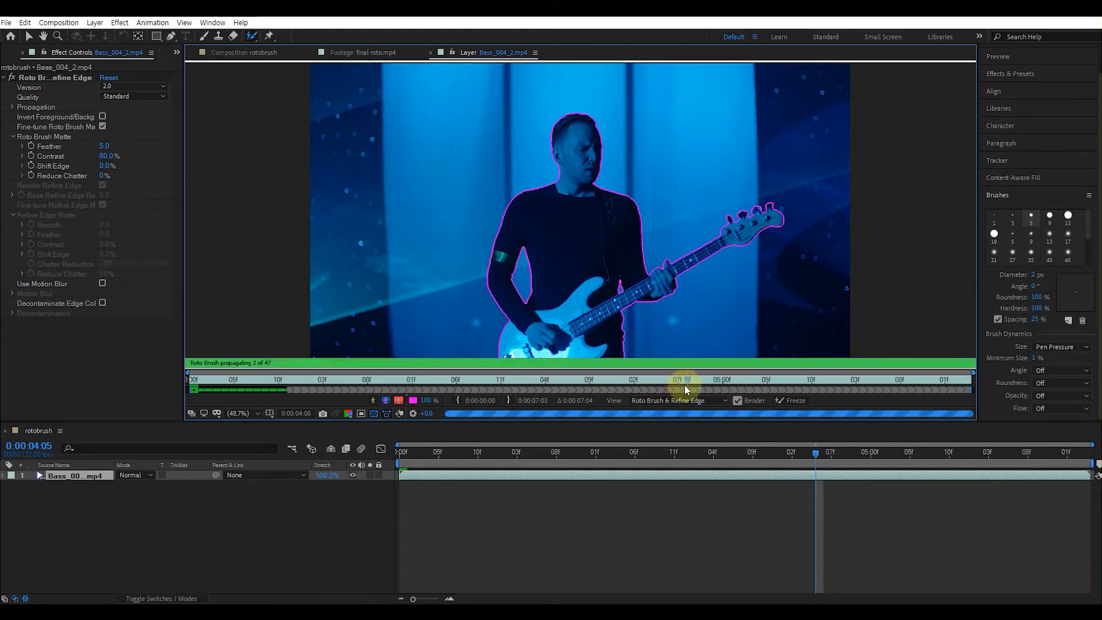
pyautogui.click(509, 401)
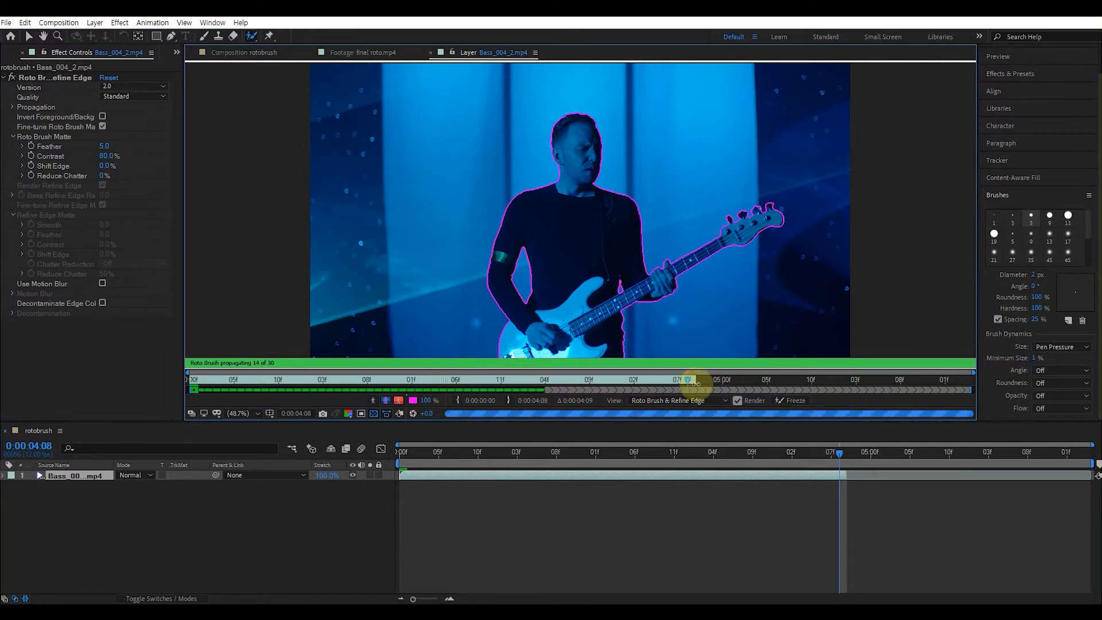
pyautogui.moveTo(689, 380); pyautogui.dragTo(673, 385)
pyautogui.click(509, 400)
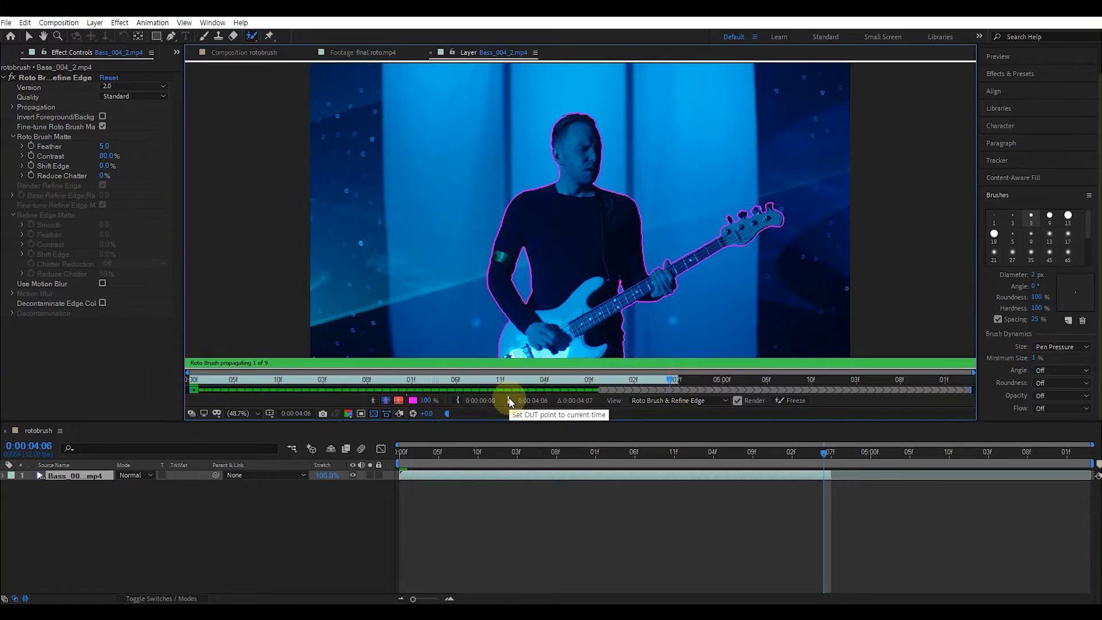
# - Shorten the Bass_004_2.mp4 layer further by setting its Out point to 0:00:03:10
pyautogui.moveTo(679, 377); pyautogui.dragTo(633, 381)
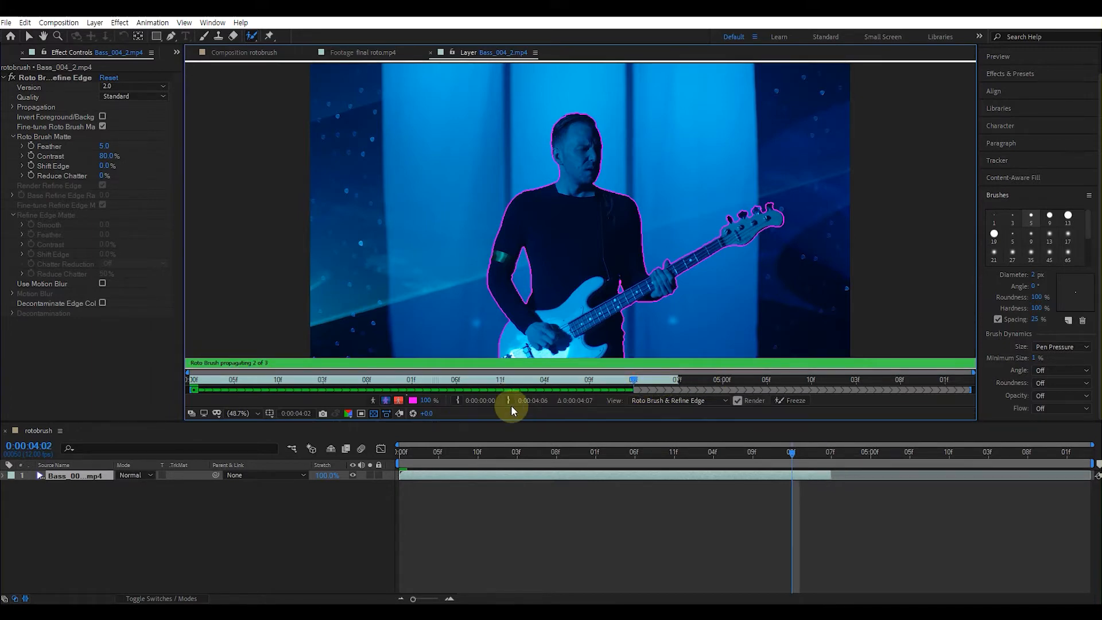
pyautogui.click(509, 400)
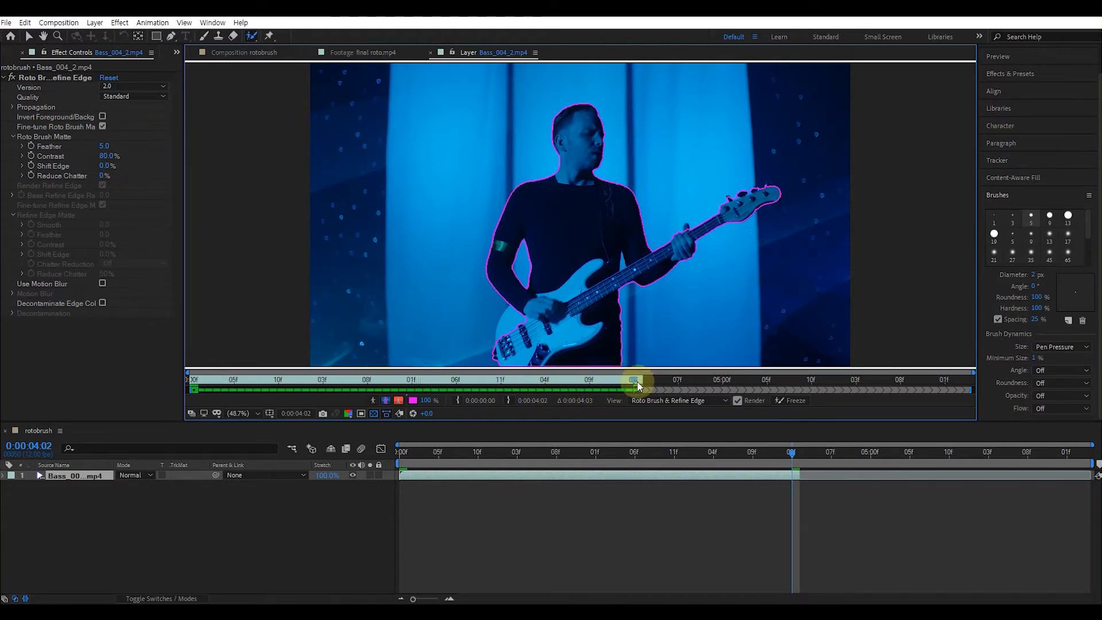
pyautogui.press('pageup')
pyautogui.press('pageup')
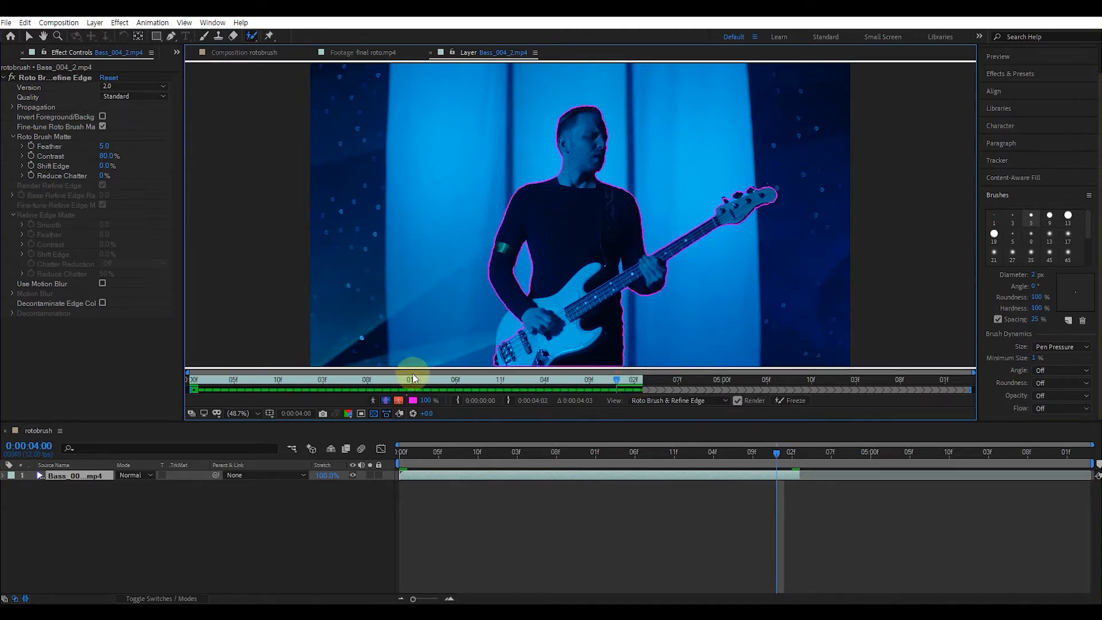
pyautogui.click(508, 401)
pyautogui.press('pageup')
pyautogui.press('pageup')
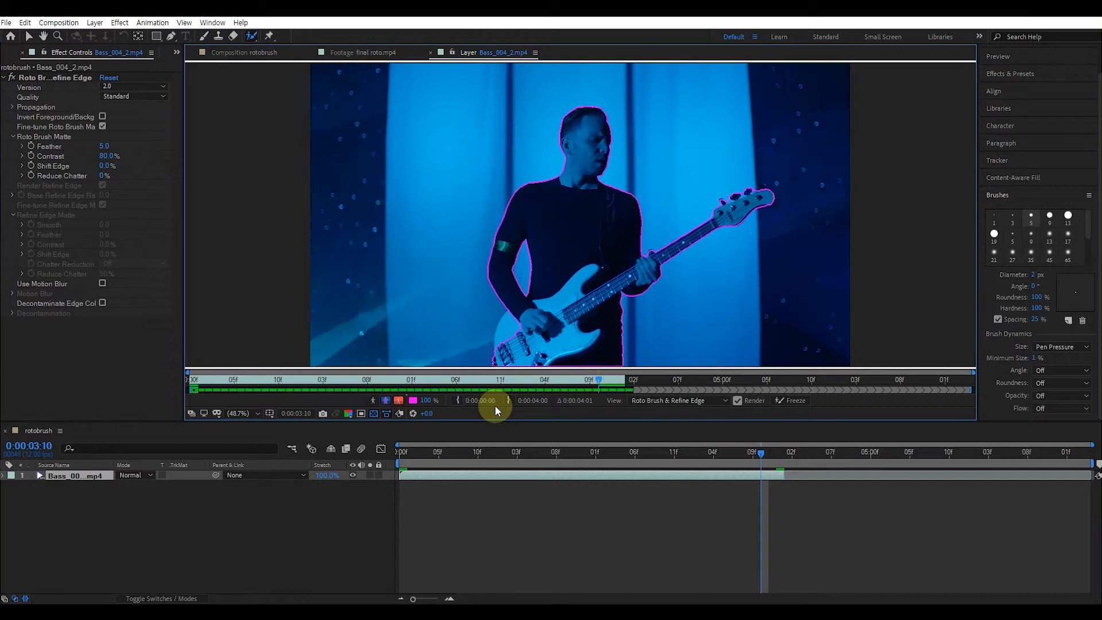
pyautogui.click(507, 401)
# - Return to the first frame and set the Roto Brush quality to Best, keeping version 2.0
pyautogui.moveTo(602, 388); pyautogui.dragTo(136, 398)
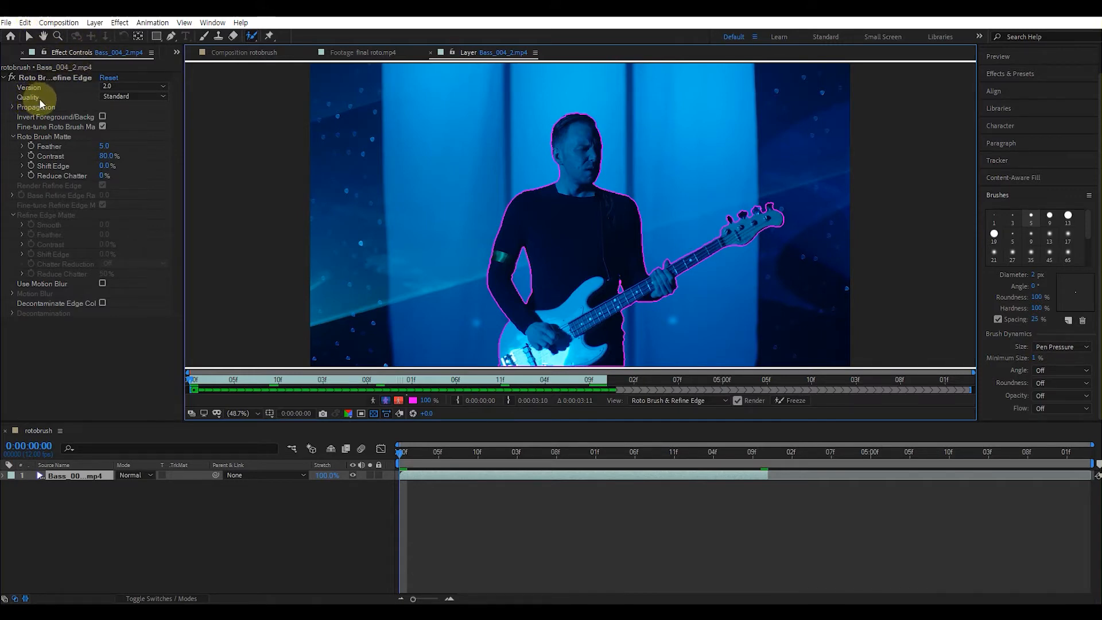
pyautogui.click(121, 95)
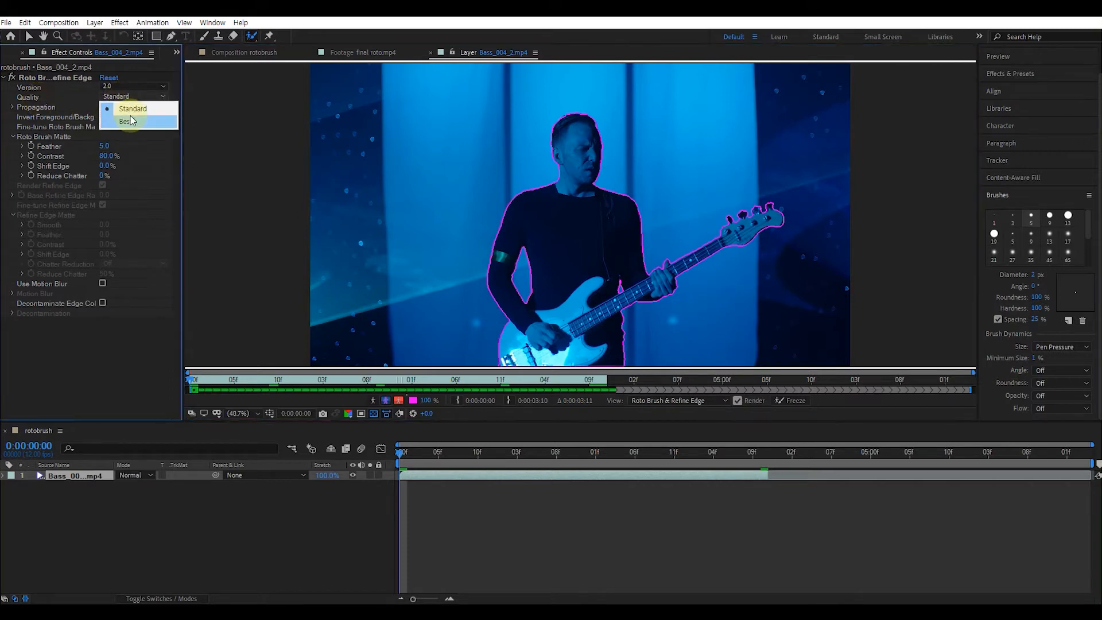
pyautogui.click(128, 121)
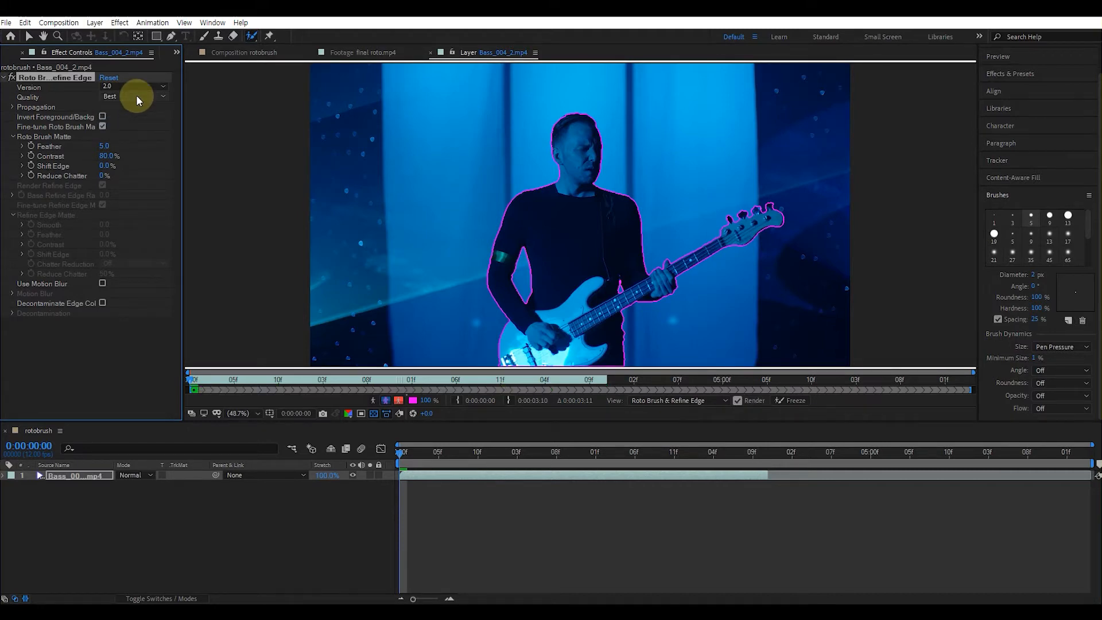
pyautogui.click(136, 95)
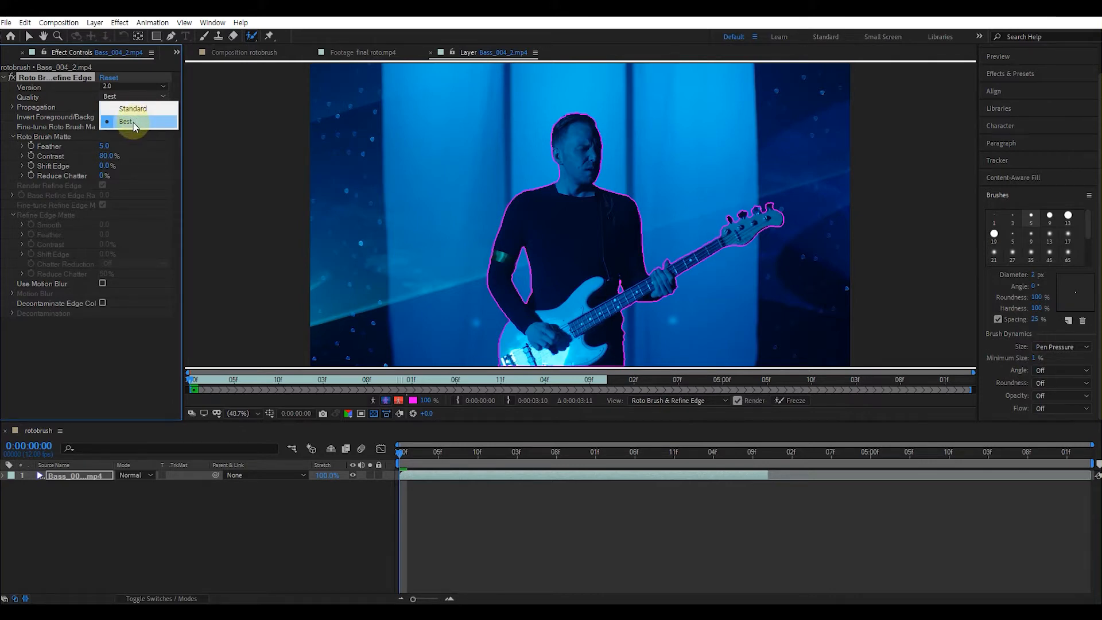
pyautogui.click(131, 123)
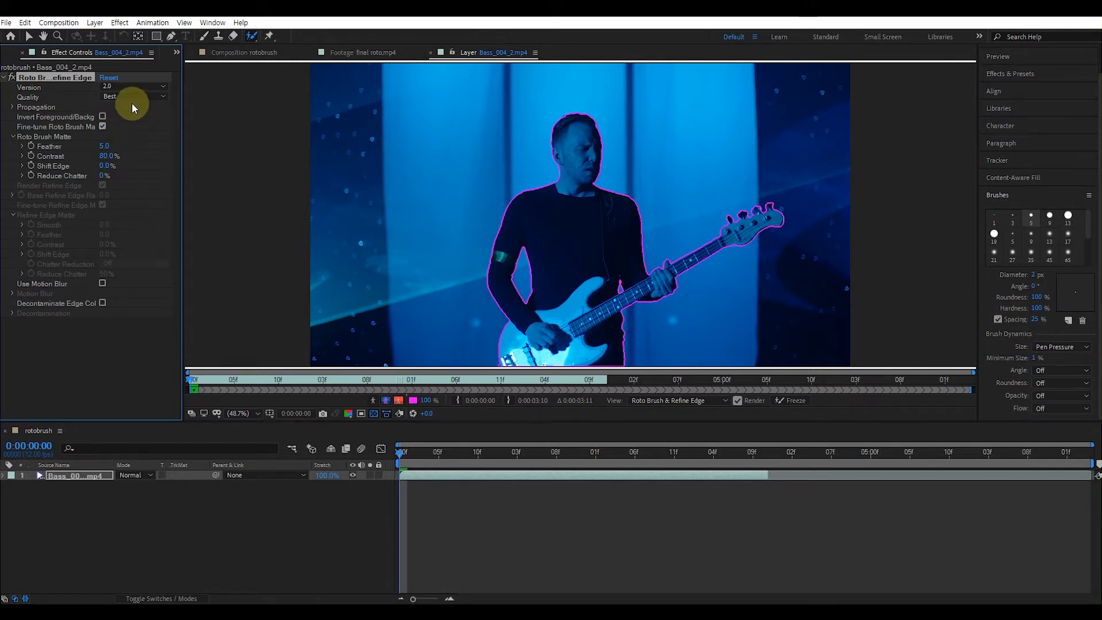
pyautogui.click(133, 85)
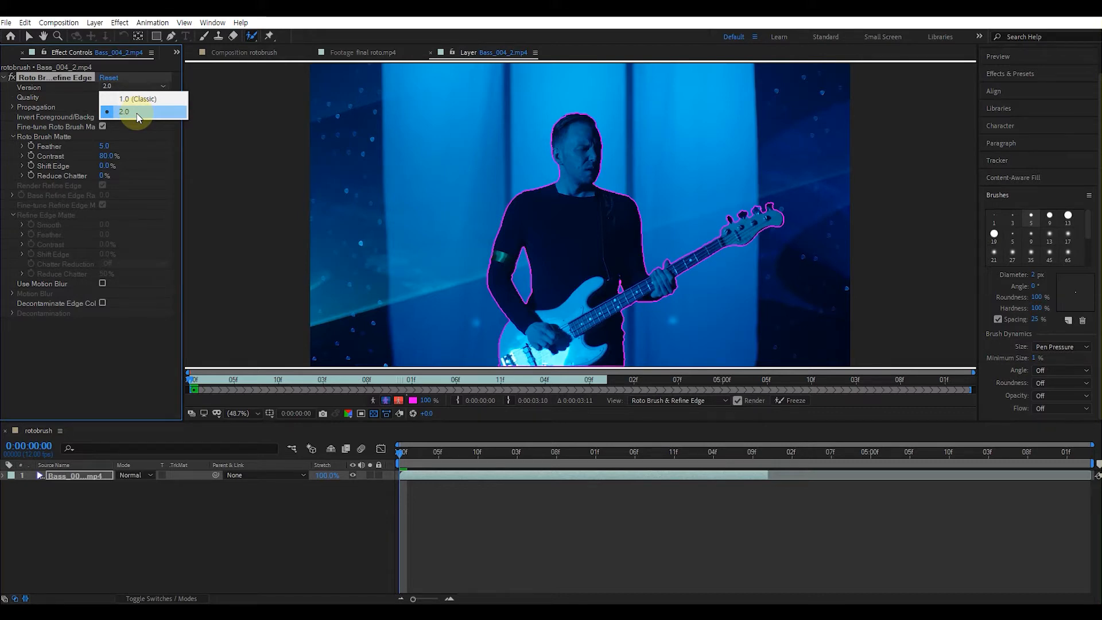
pyautogui.click(138, 115)
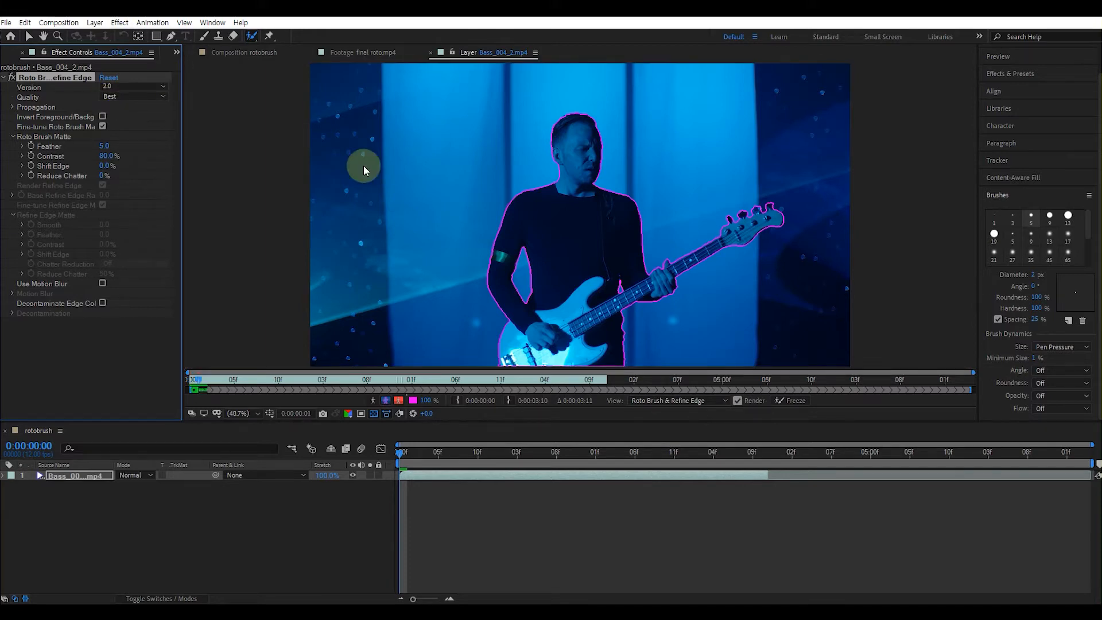
# - Play the Roto Brush propagation through the clip and move to 0:00:01:00 to check the outline
pyautogui.press('space')
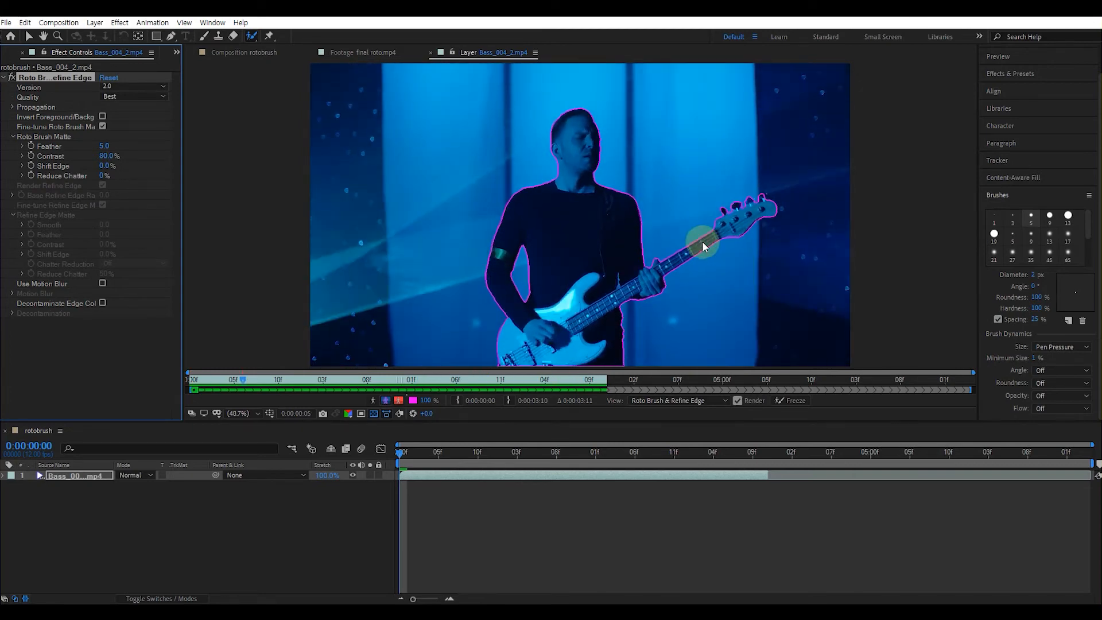
pyautogui.press('space')
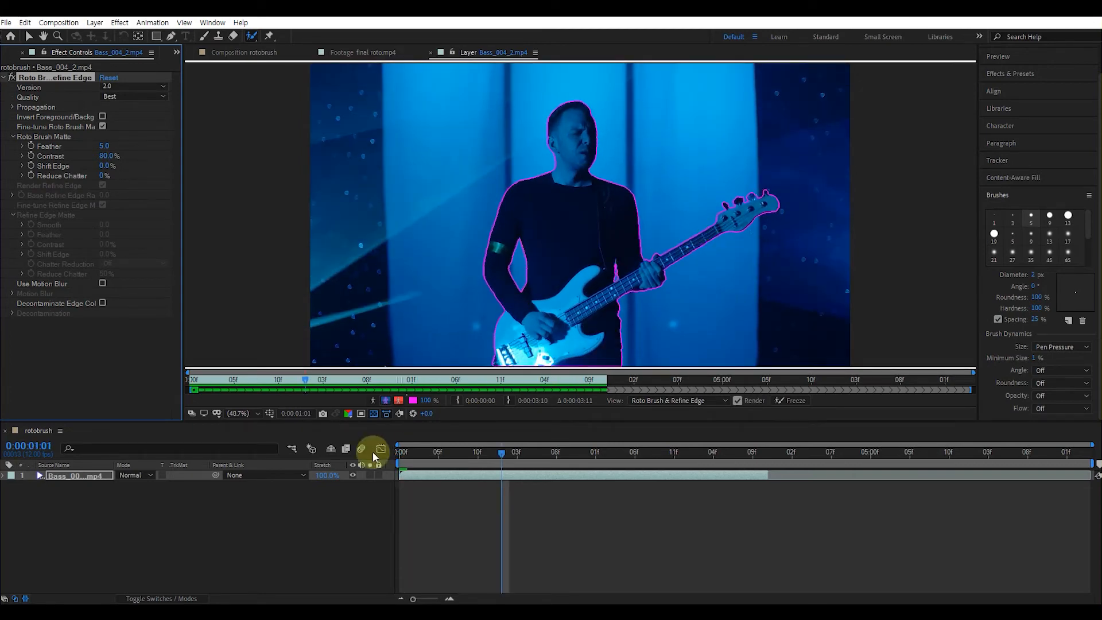
pyautogui.moveTo(217, 382); pyautogui.dragTo(297, 378)
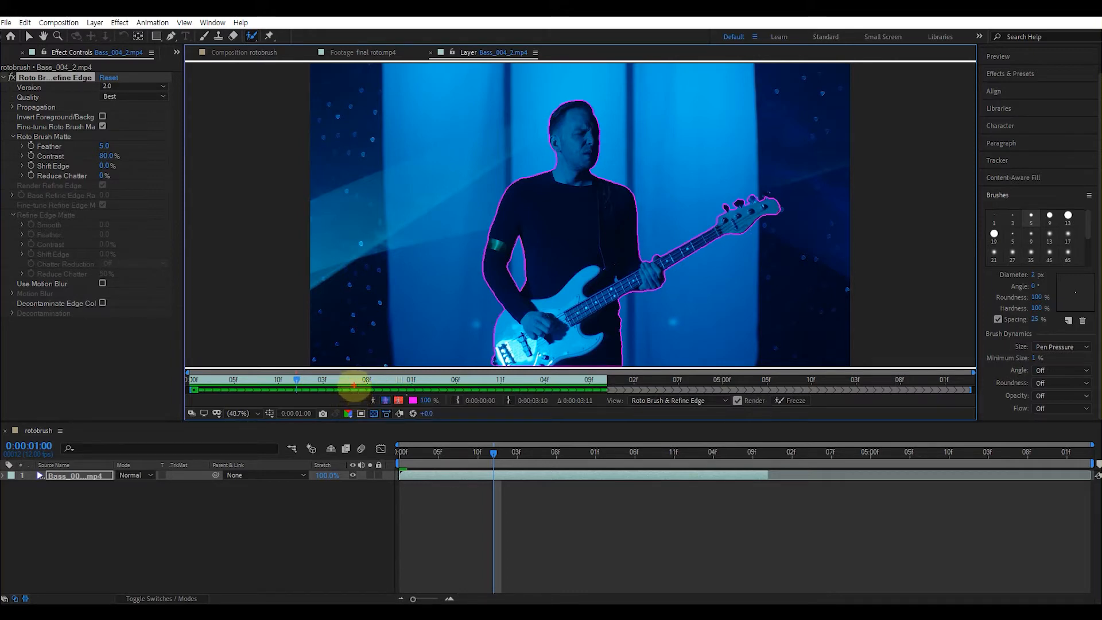
# - Inspect the cutout as a black-and-white alpha matte, and switch the layer view to the red alpha overlay
pyautogui.moveTo(354, 387)
pyautogui.mouseDown()
pyautogui.moveTo(387, 414)
pyautogui.moveTo(408, 414)
pyautogui.mouseUp()
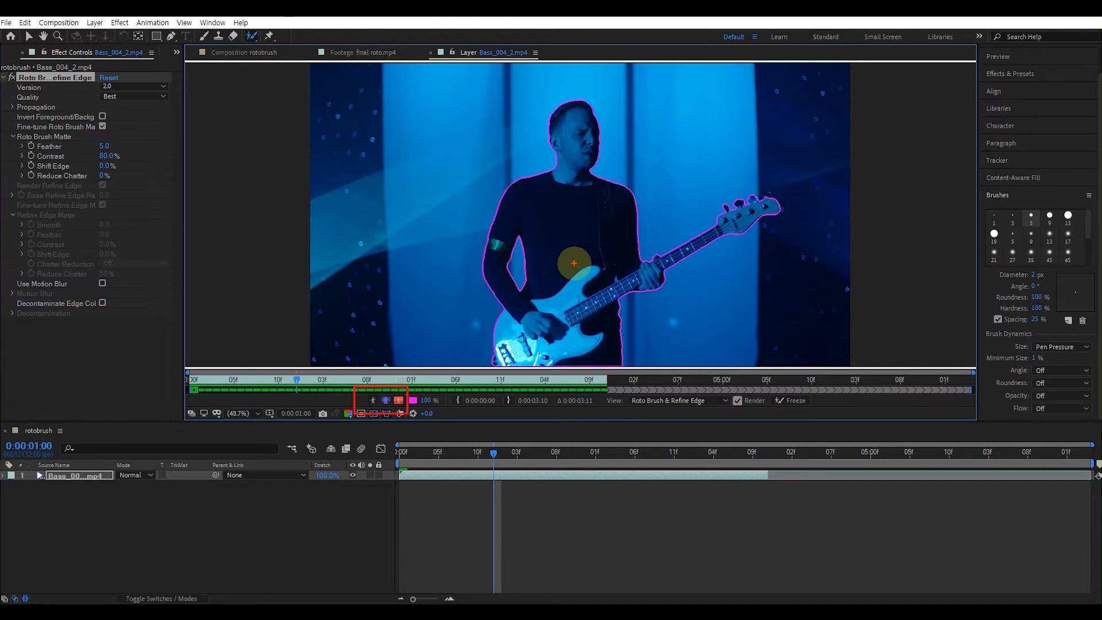
pyautogui.click(374, 401)
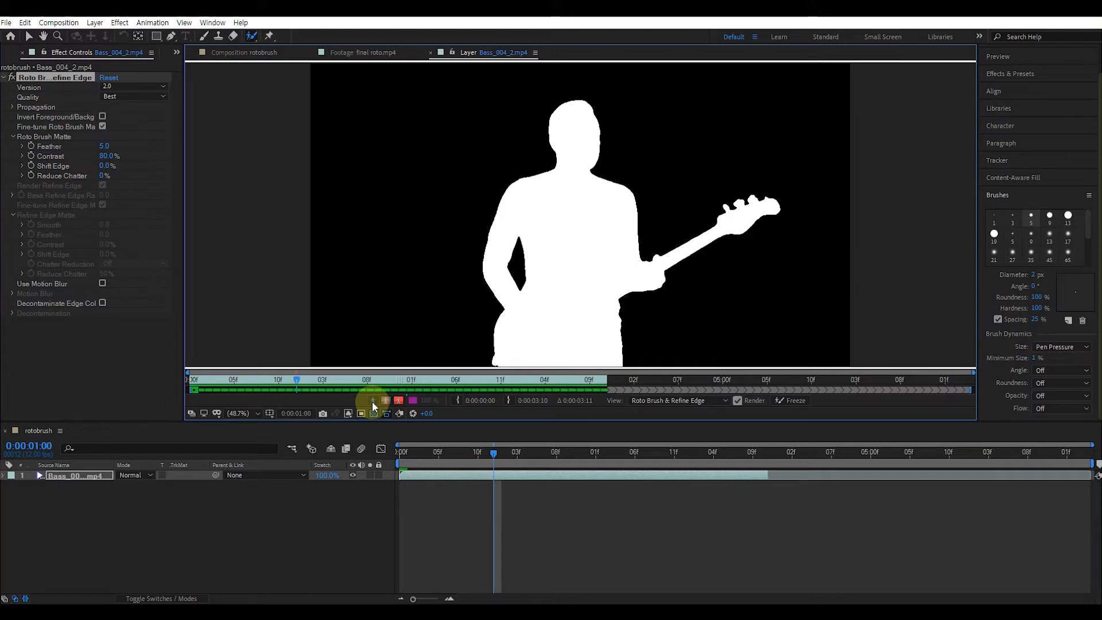
pyautogui.click(373, 402)
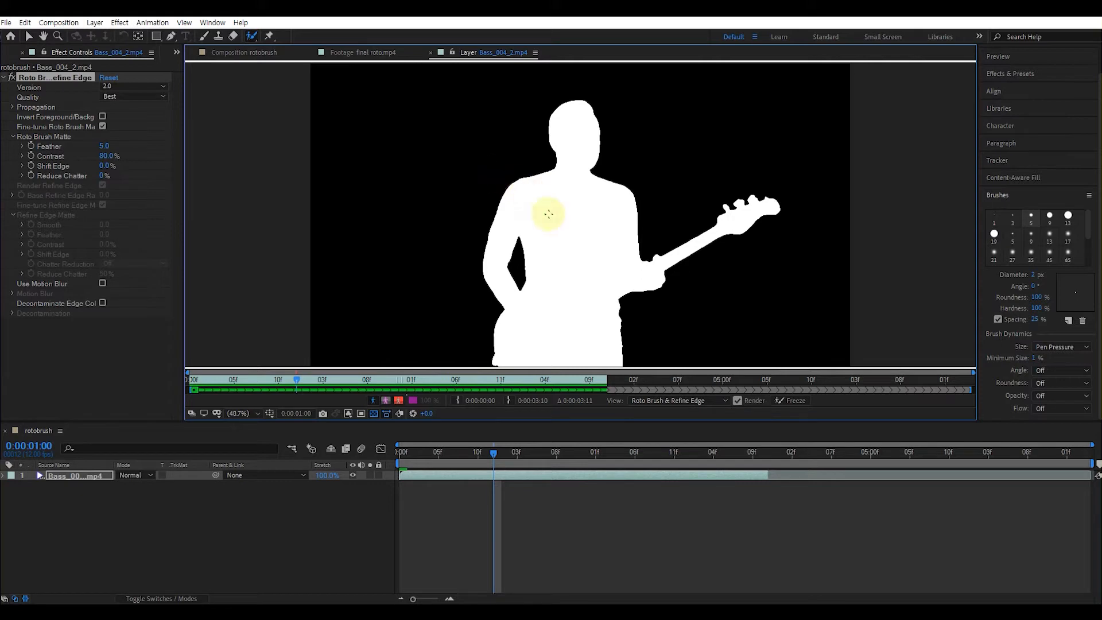
pyautogui.click(399, 403)
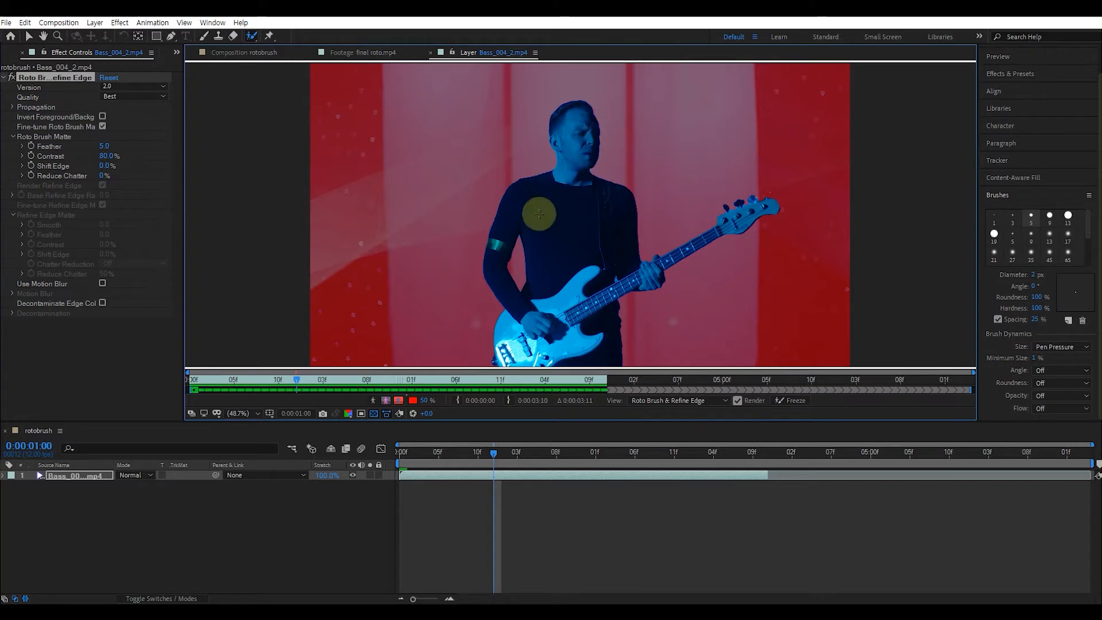
# - At 0:00:00:01, paint the outermost tuning peg of the headstock back in as foreground
pyautogui.moveTo(228, 386); pyautogui.dragTo(185, 378)
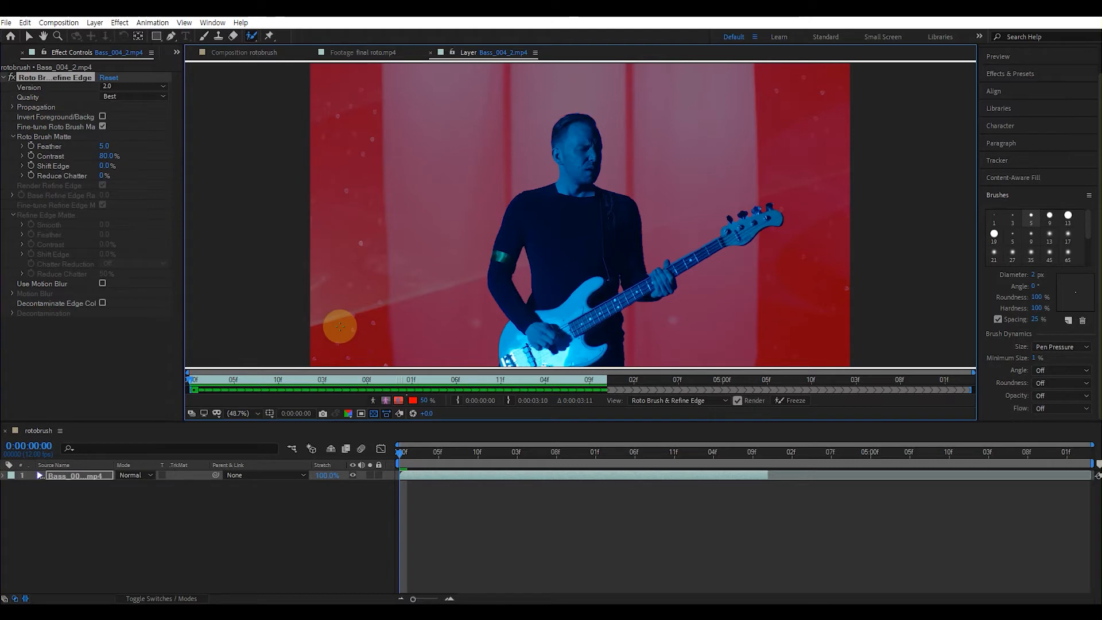
pyautogui.press('pagedown')
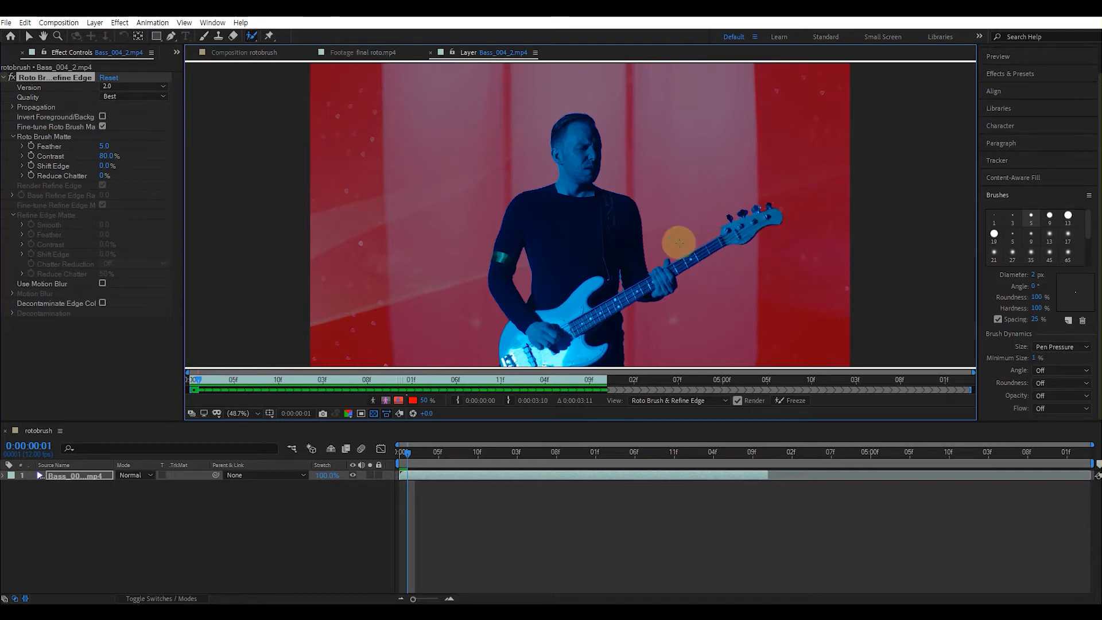
pyautogui.scroll(-1, 758, 227)
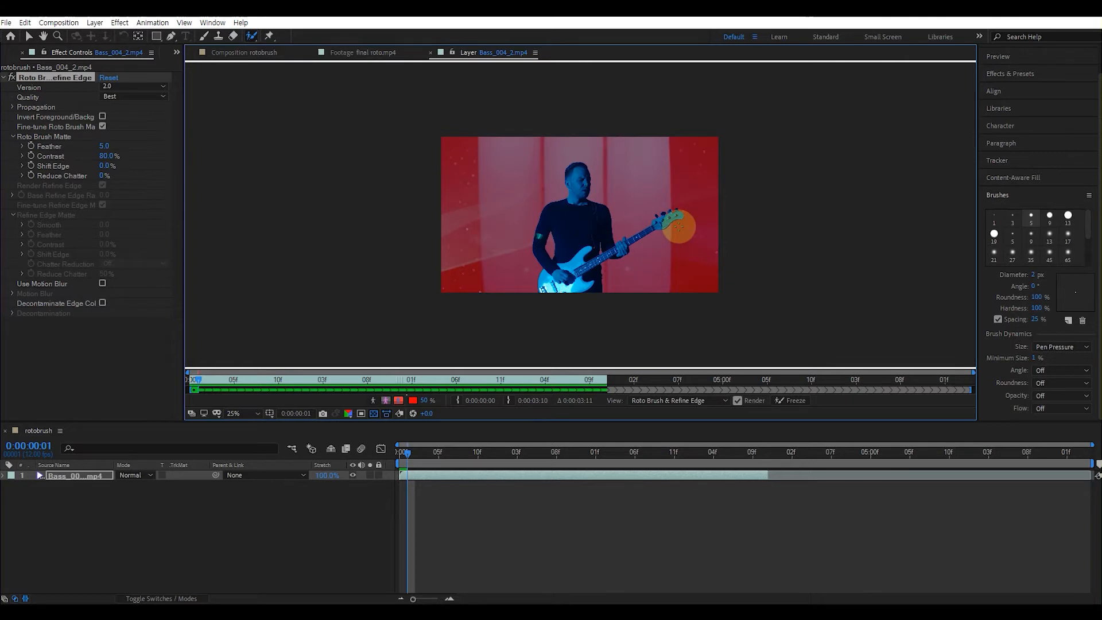
pyautogui.scroll(2, 678, 226)
pyautogui.moveTo(922, 240); pyautogui.dragTo(654, 229)
pyautogui.scroll(1, 664, 231)
pyautogui.scroll(1, 664, 230)
pyautogui.scroll(-1, 665, 230)
pyautogui.moveTo(738, 283); pyautogui.dragTo(677, 241)
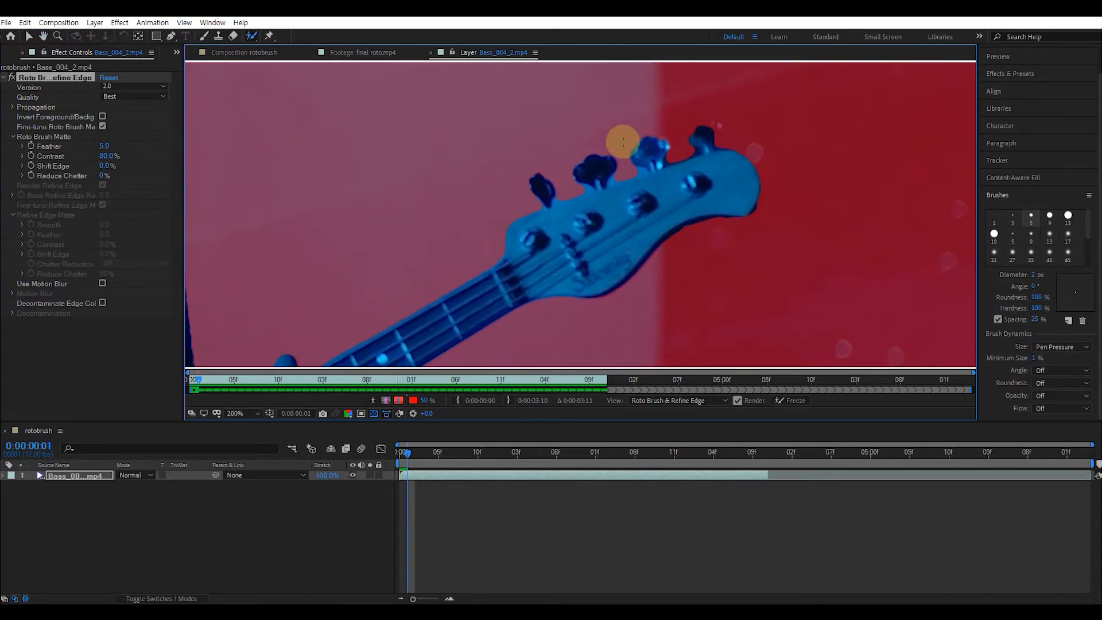
pyautogui.click(706, 131)
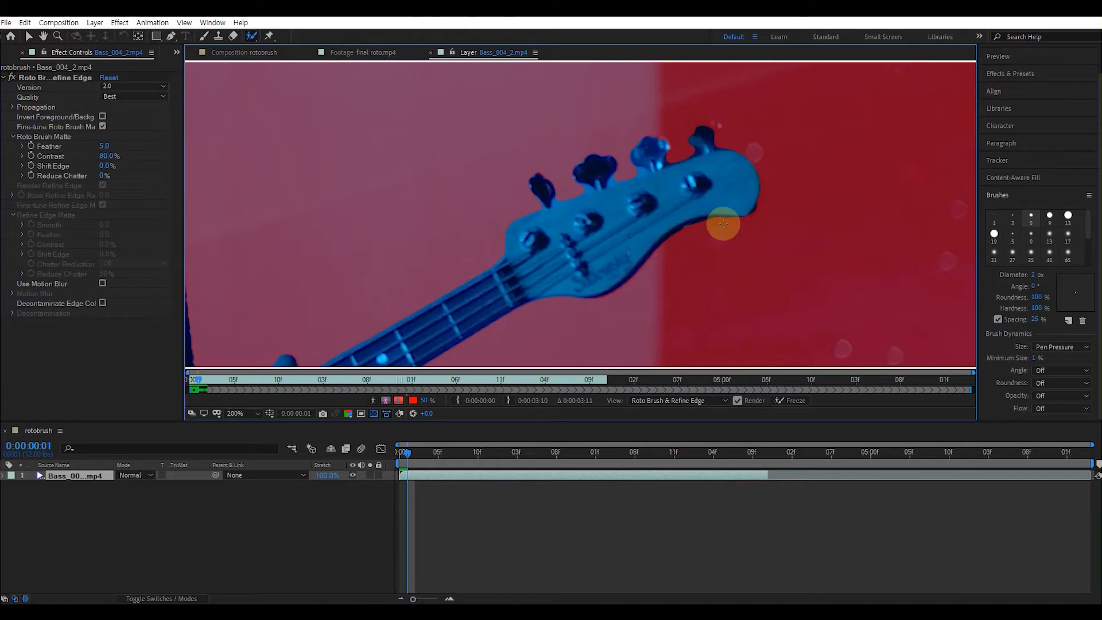
pyautogui.moveTo(706, 131)
pyautogui.mouseDown()
pyautogui.moveTo(717, 124)
pyautogui.moveTo(712, 142)
pyautogui.mouseUp()
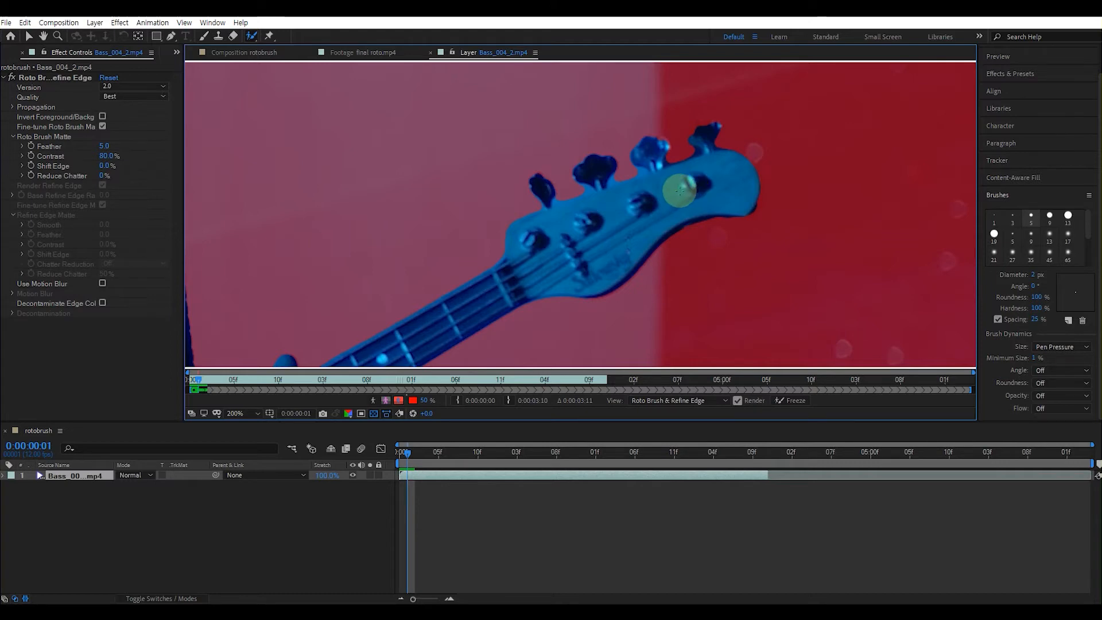
# - Restore the outermost tuning peg as foreground at 0:00:00:02 and 0:00:00:03, and subtract the background between the middle pegs at 0:00:00:04
pyautogui.press('pagedown')
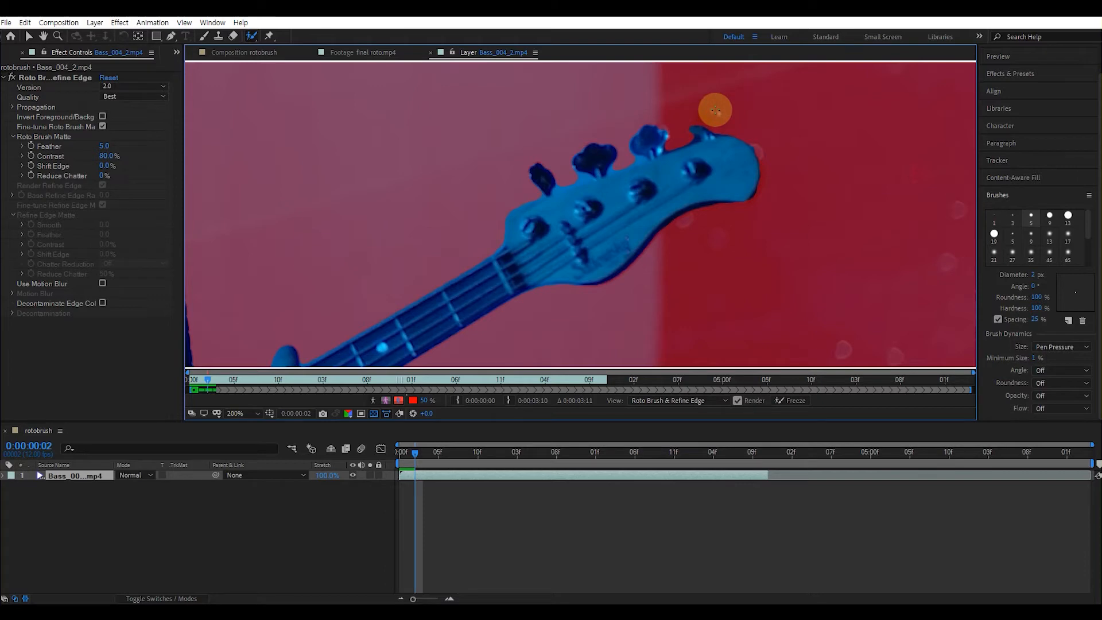
pyautogui.moveTo(709, 124)
pyautogui.mouseDown()
pyautogui.moveTo(713, 112)
pyautogui.moveTo(699, 133)
pyautogui.mouseUp()
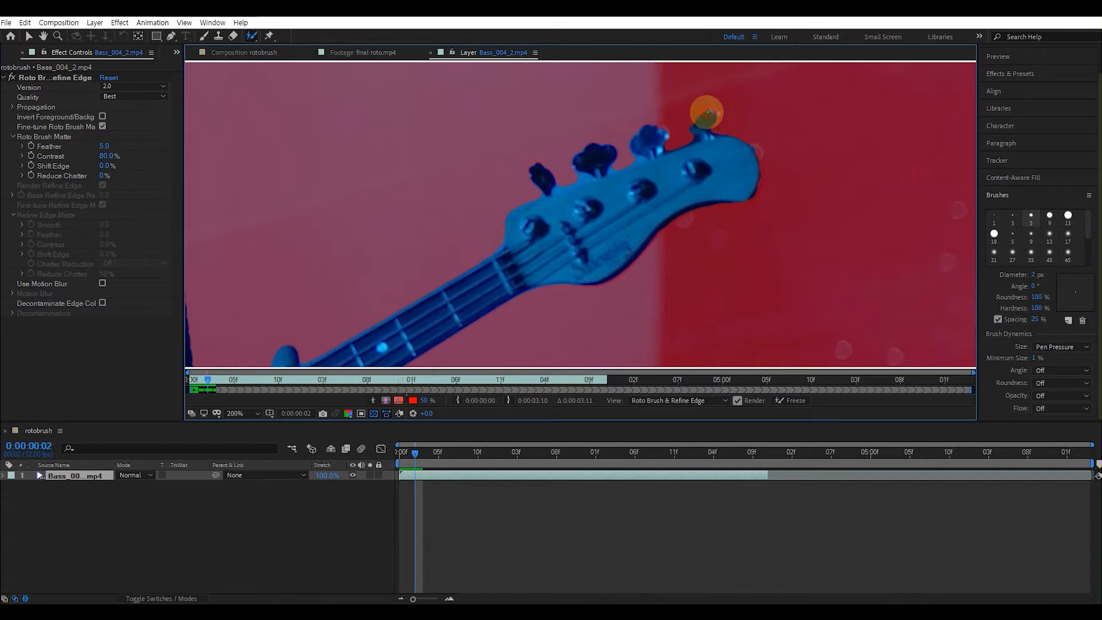
pyautogui.moveTo(693, 127); pyautogui.dragTo(707, 130)
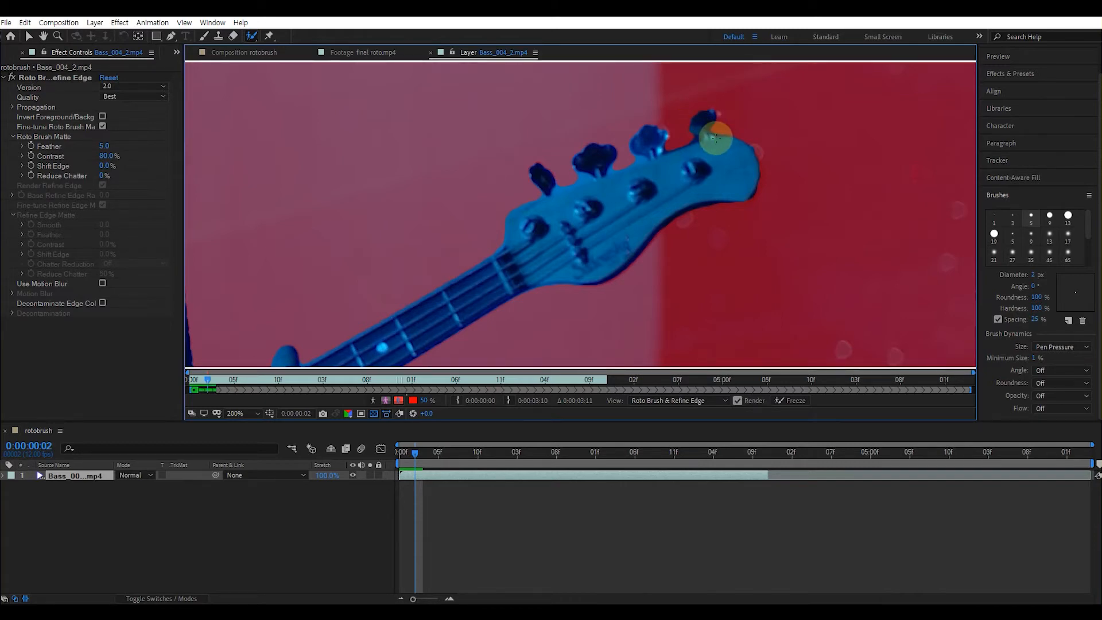
pyautogui.press('pagedown')
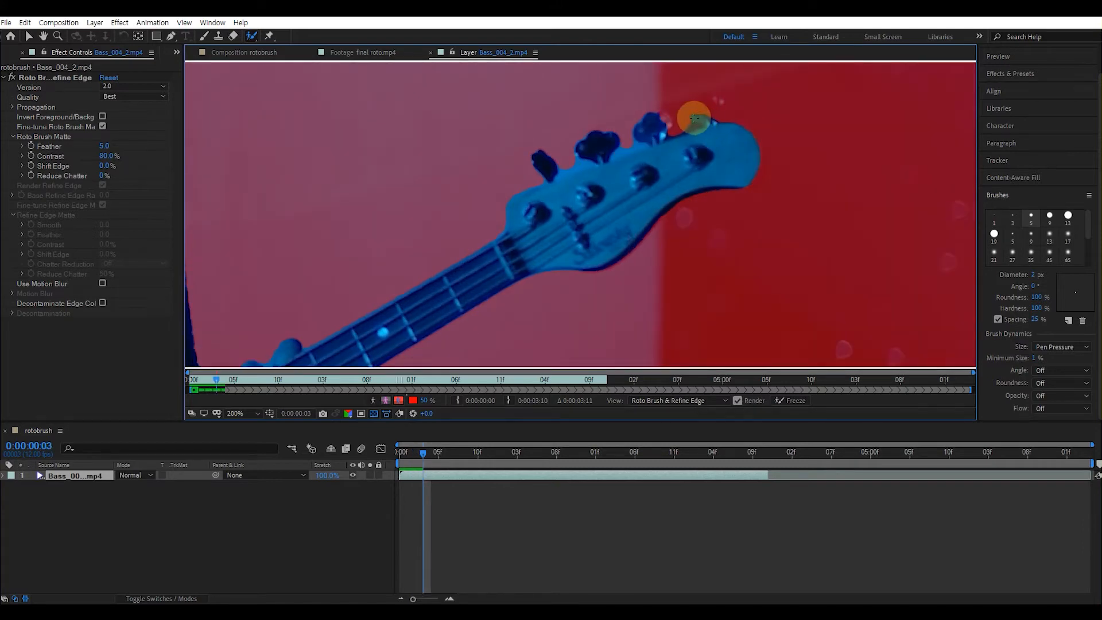
pyautogui.moveTo(694, 119)
pyautogui.mouseDown()
pyautogui.moveTo(701, 101)
pyautogui.moveTo(718, 101)
pyautogui.moveTo(711, 122)
pyautogui.mouseUp()
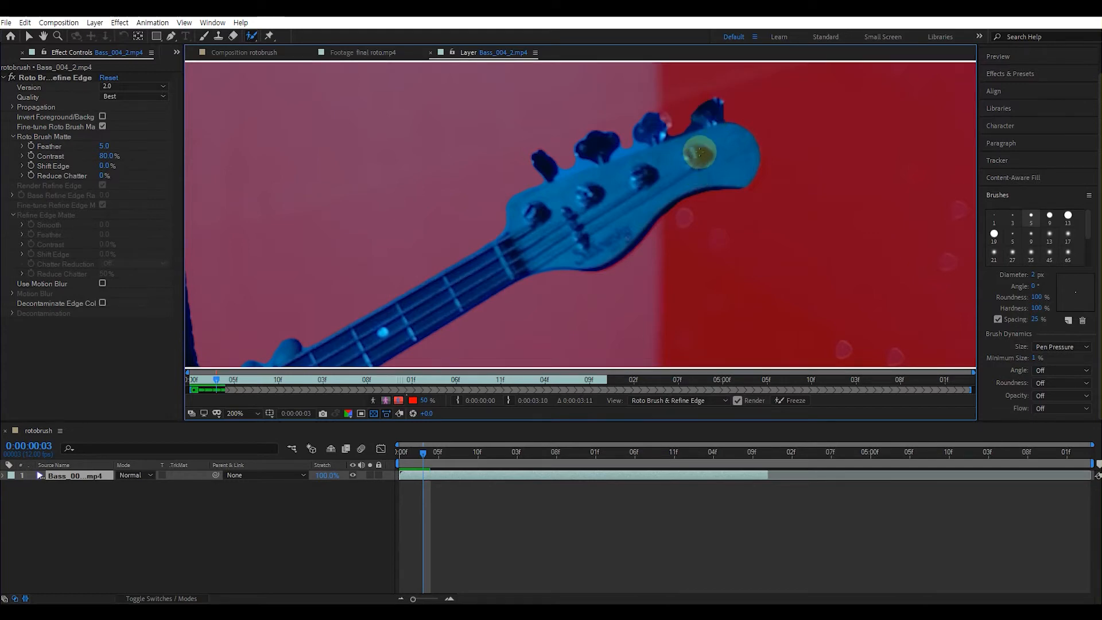
pyautogui.press('pagedown')
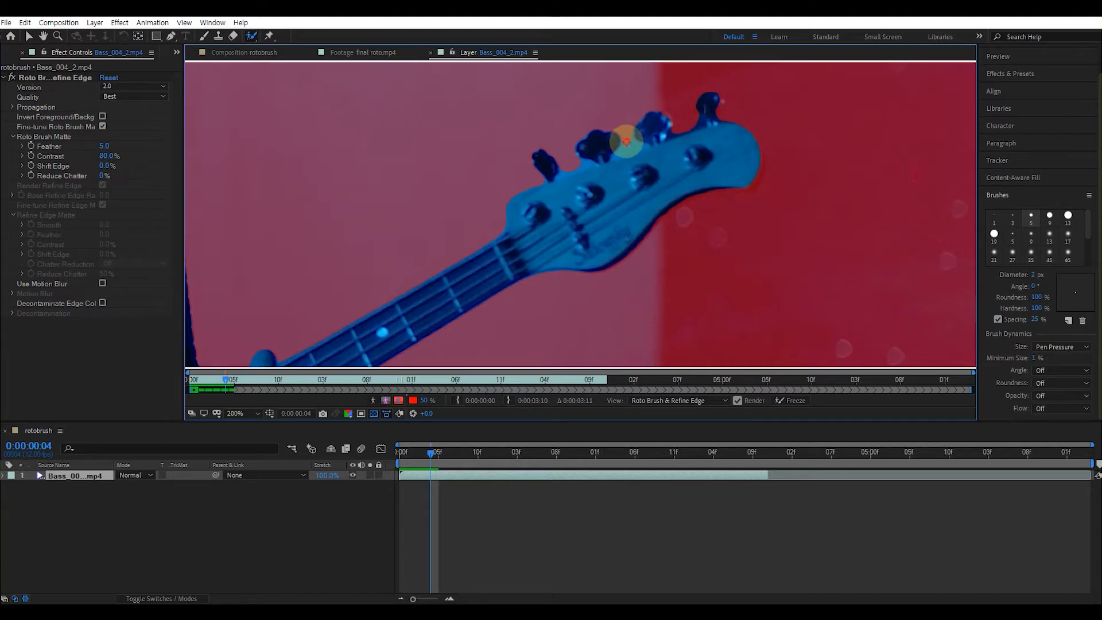
pyautogui.moveTo(625, 139); pyautogui.dragTo(615, 136)
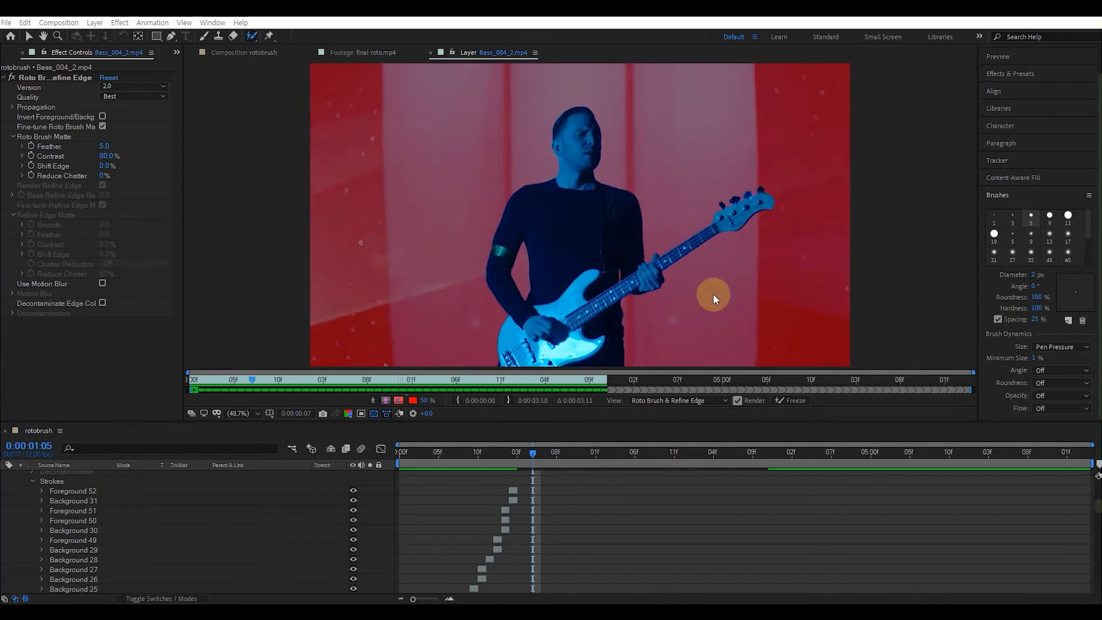
# - Freeze the Roto Brush propagation for the corrected bass player cutout
pyautogui.click(791, 396)
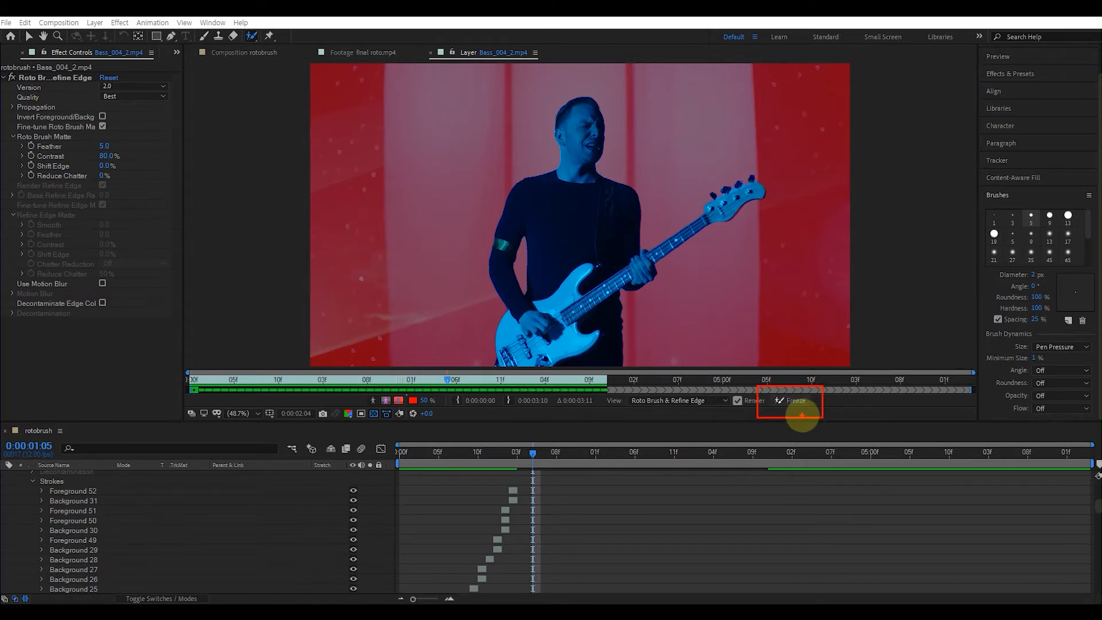
pyautogui.click(790, 399)
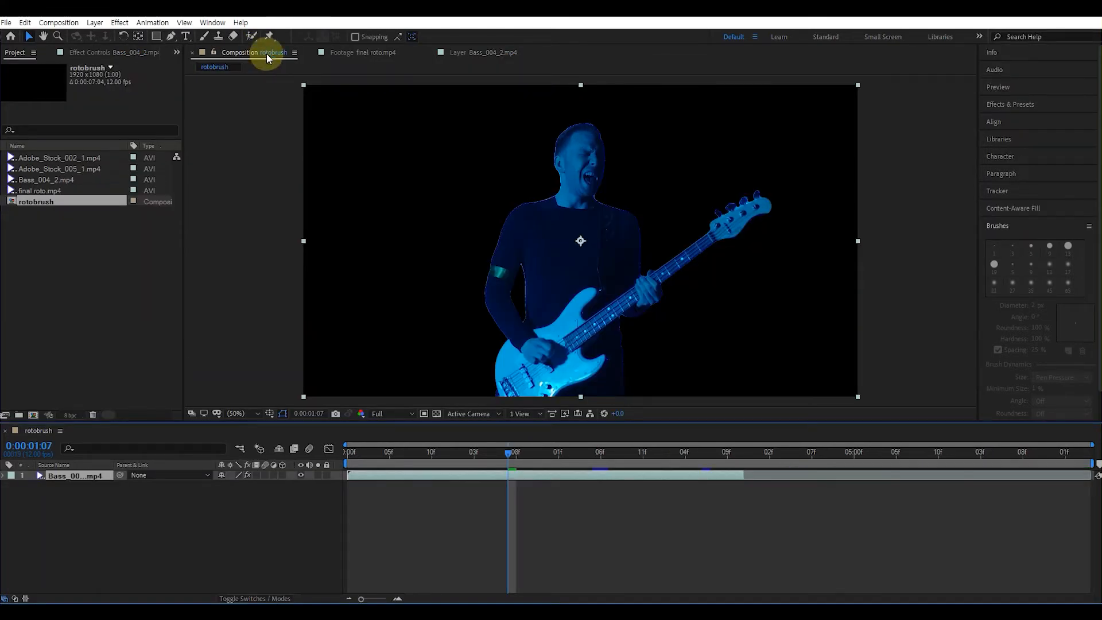
# - Review the isolated bass player in the rotobrush composition by scrubbing through the frames to 0:00:02:06
pyautogui.click(266, 53)
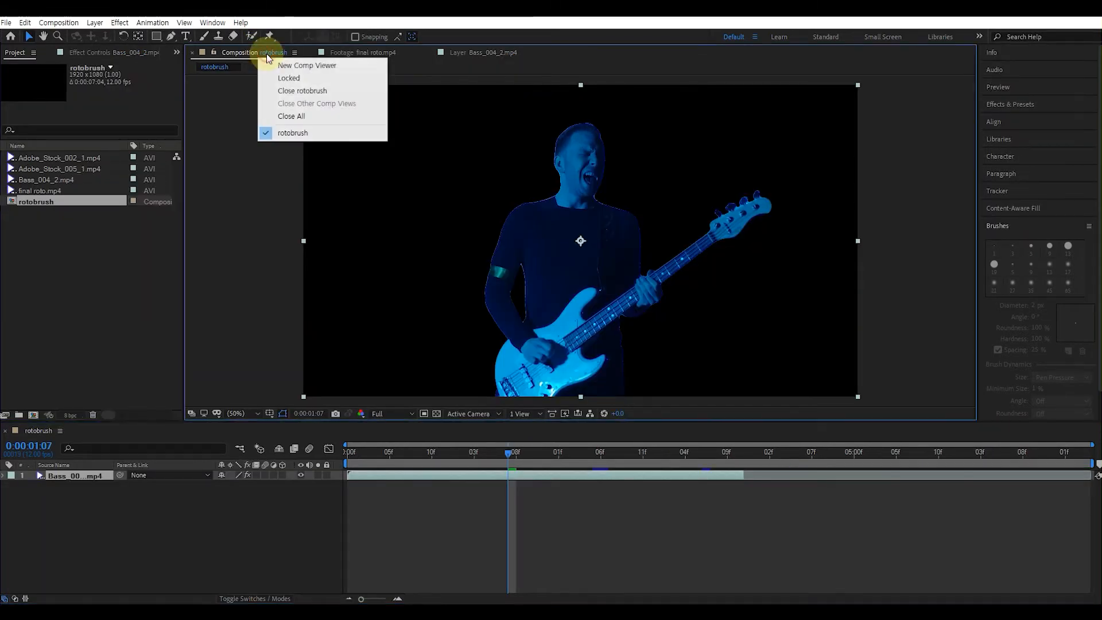
pyautogui.click(212, 291)
pyautogui.moveTo(381, 450); pyautogui.dragTo(601, 450)
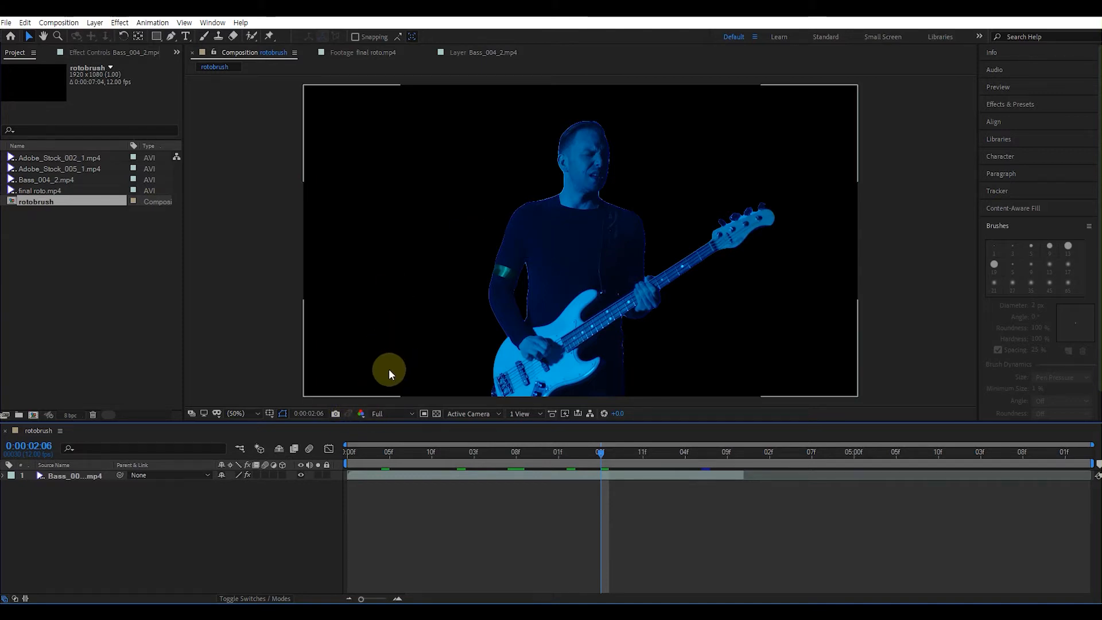
# - Inspect the bass player cutout's alpha channel in the composition view, and return the display to RGB
pyautogui.click(361, 413)
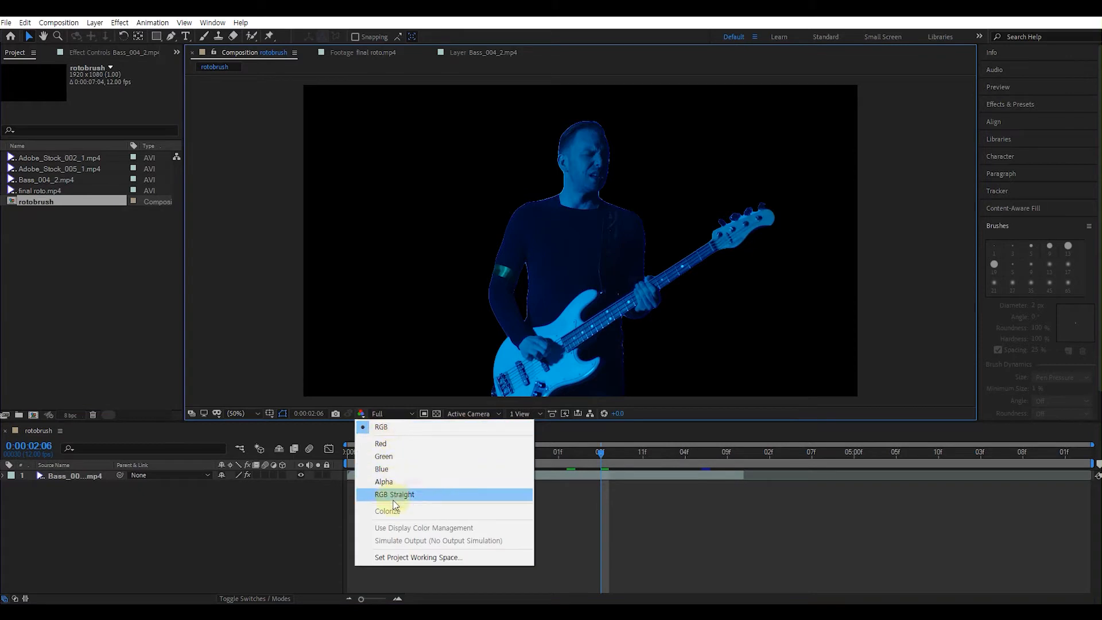
pyautogui.click(384, 482)
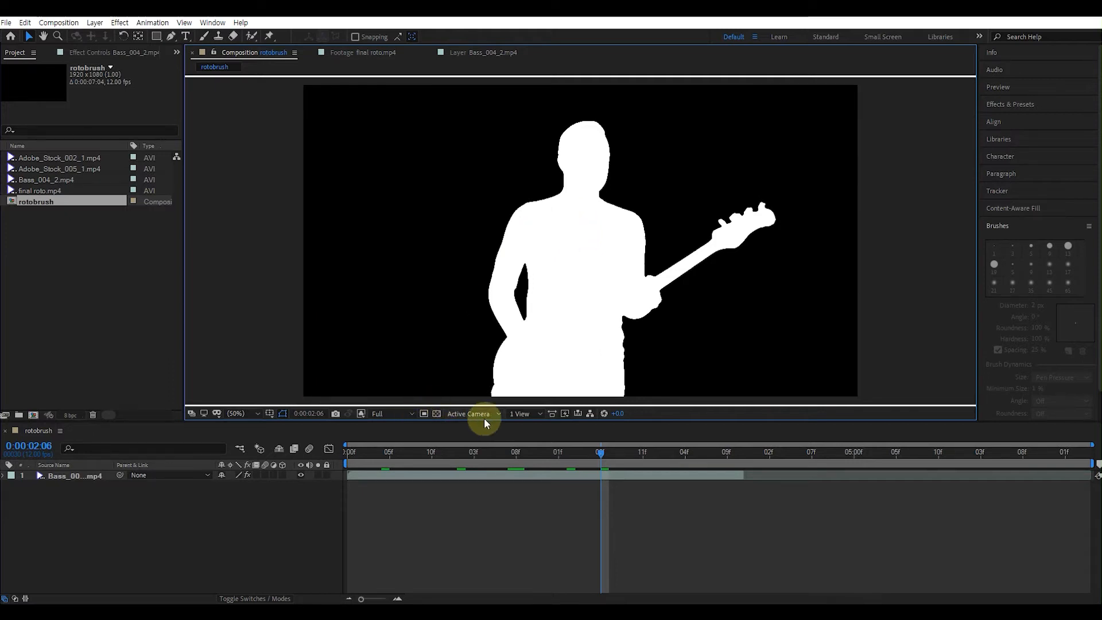
pyautogui.click(361, 415)
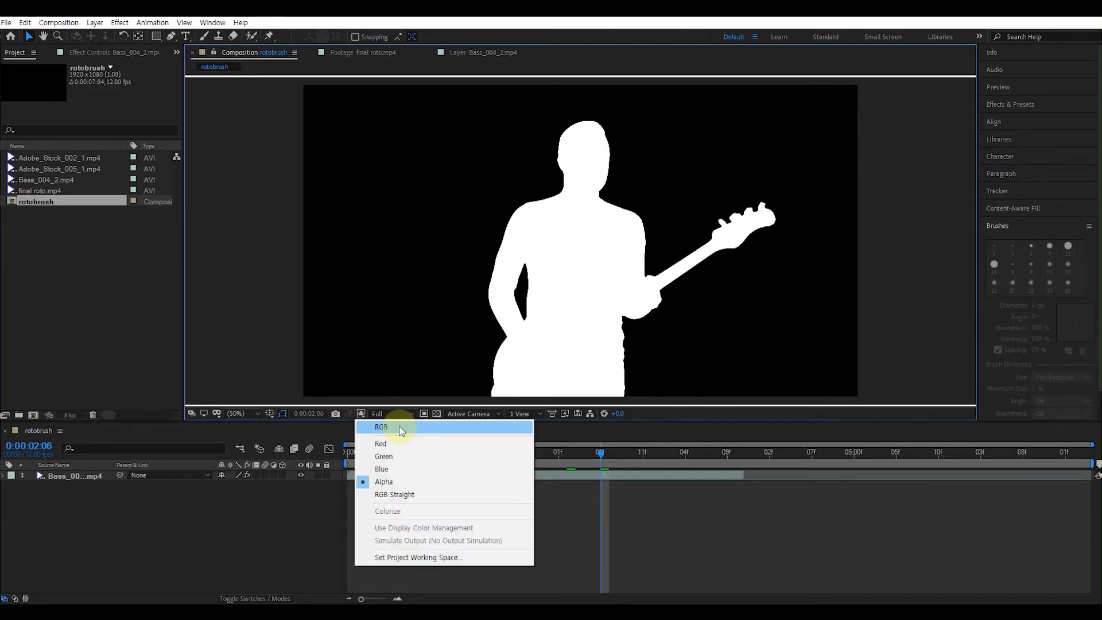
pyautogui.click(401, 428)
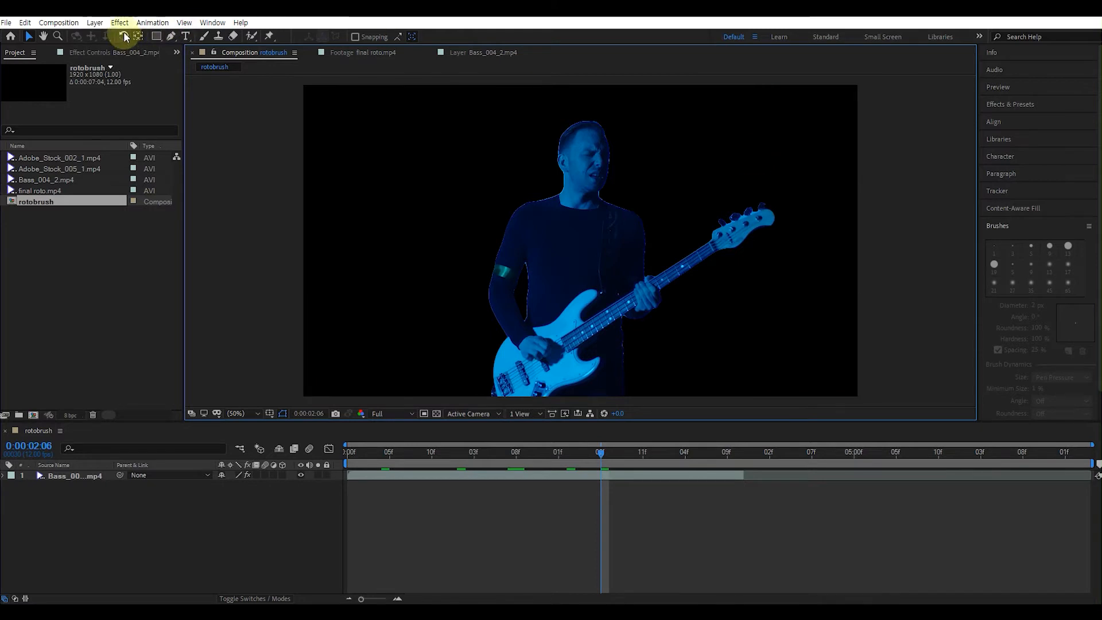
# - Create a 1920 x 1080 bright orange solid and place it beneath the bass player layer
pyautogui.click(96, 24)
pyautogui.moveTo(115, 36)
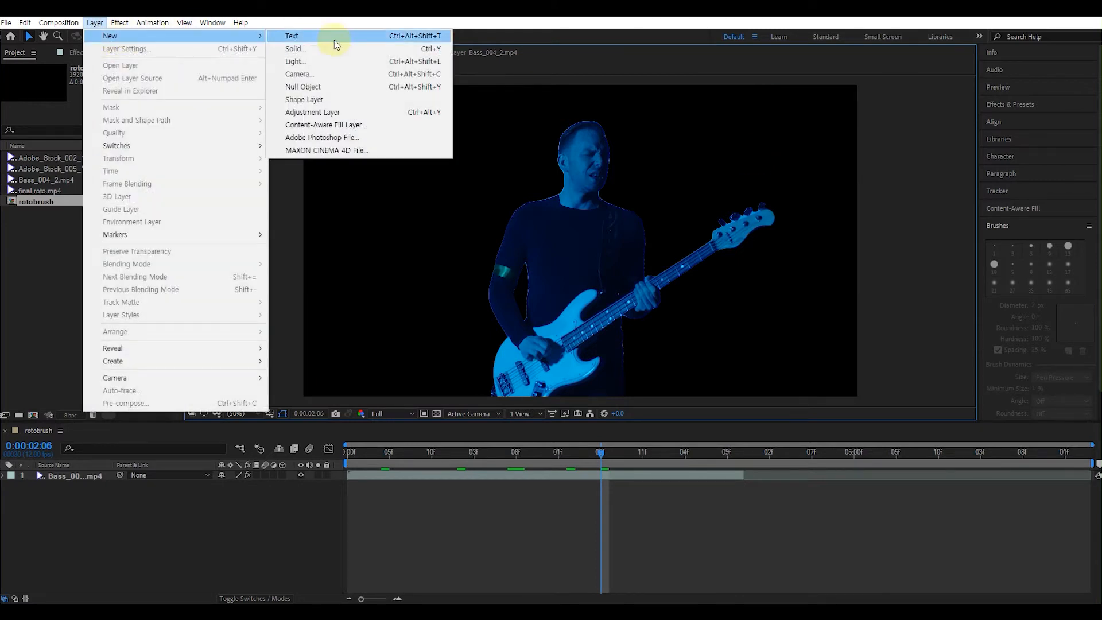
pyautogui.click(326, 54)
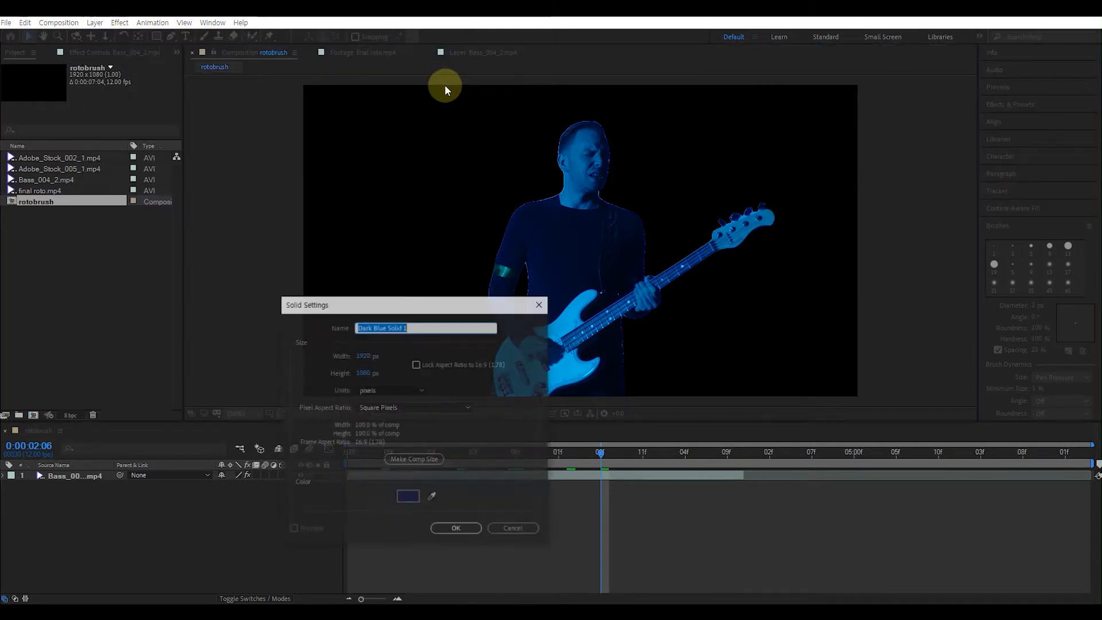
pyautogui.click(406, 497)
pyautogui.moveTo(753, 429); pyautogui.dragTo(748, 455)
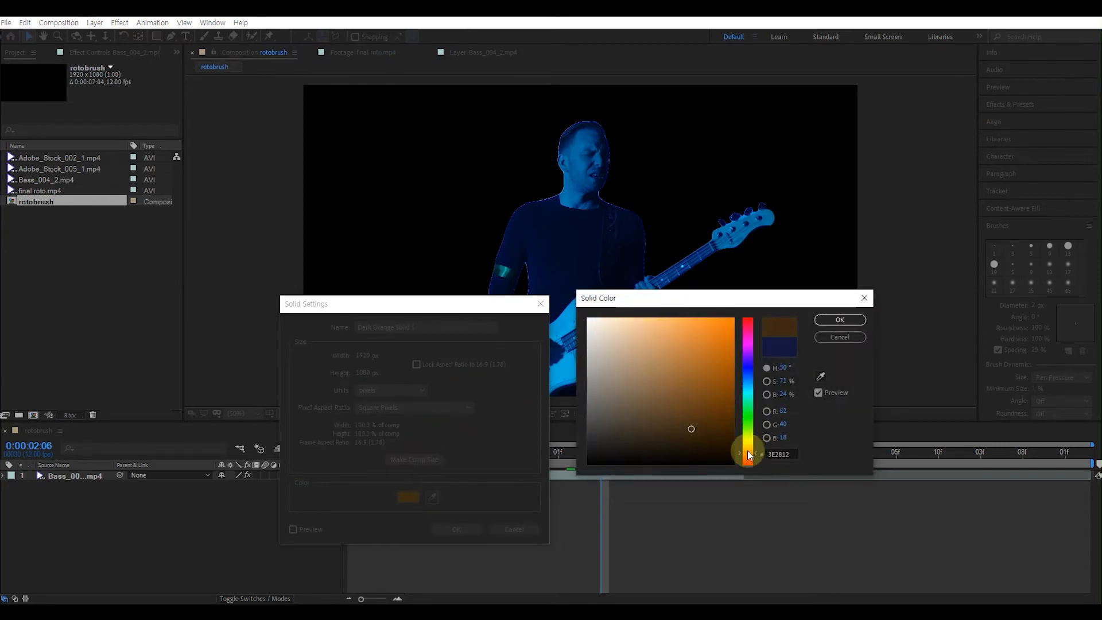
pyautogui.moveTo(706, 387); pyautogui.dragTo(741, 310)
pyautogui.click(838, 320)
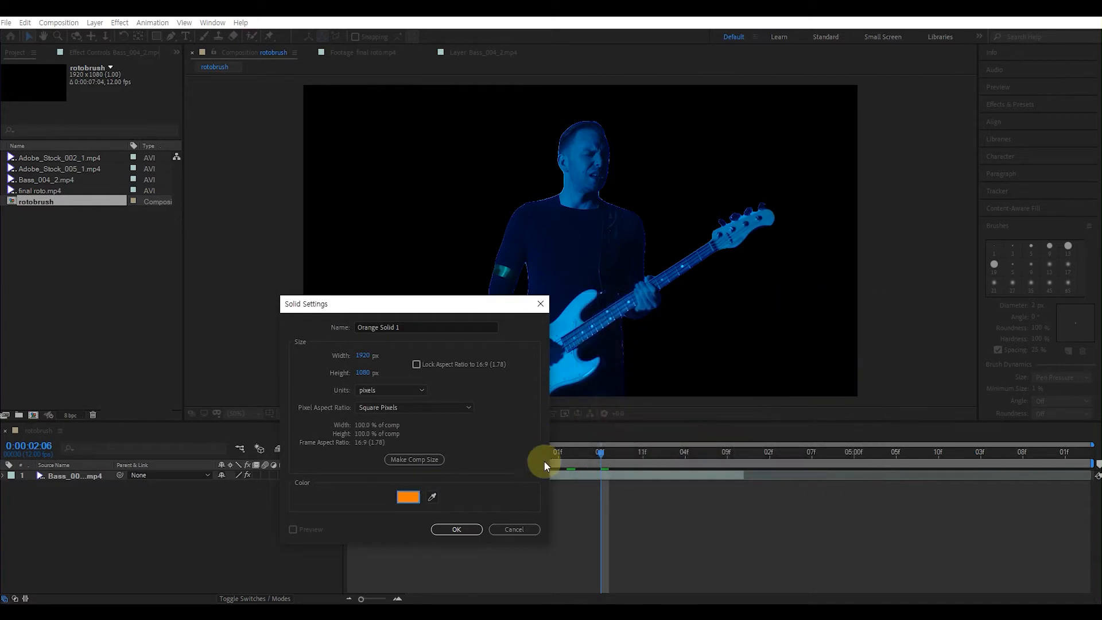
pyautogui.click(457, 530)
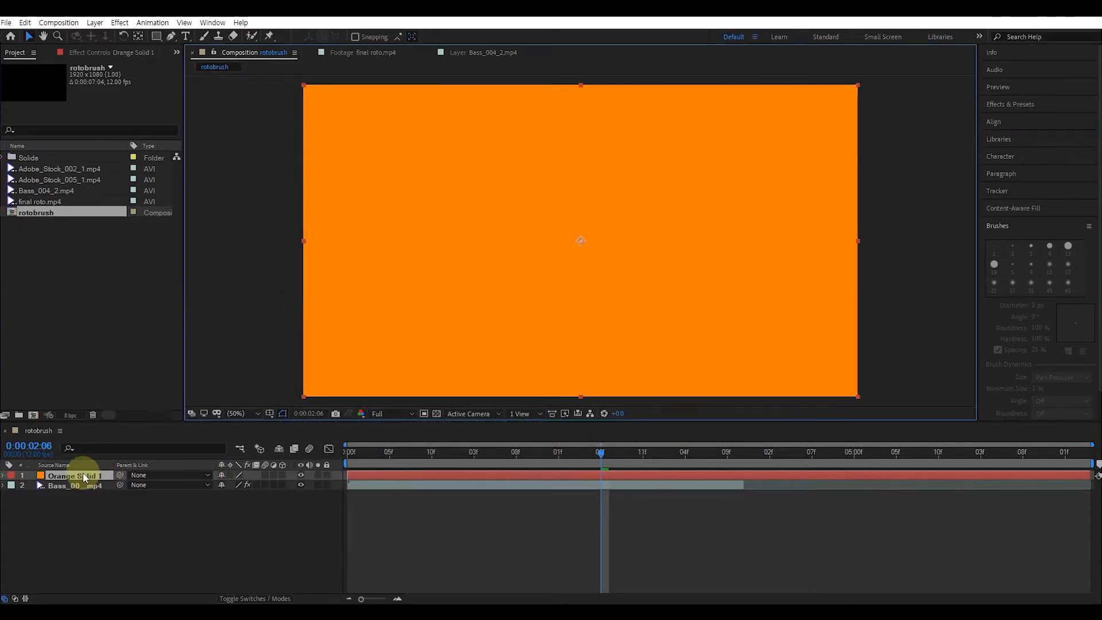
pyautogui.moveTo(84, 474); pyautogui.dragTo(84, 512)
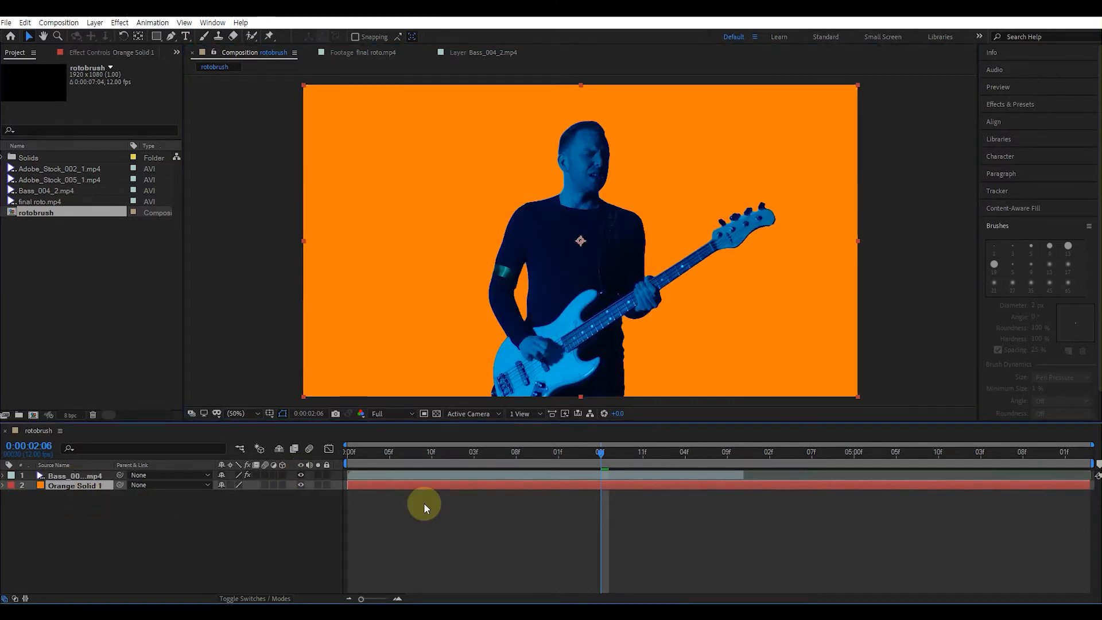
# - End the work area at 0:00:03:10 and preview the bass player over the orange background
pyautogui.click(738, 451)
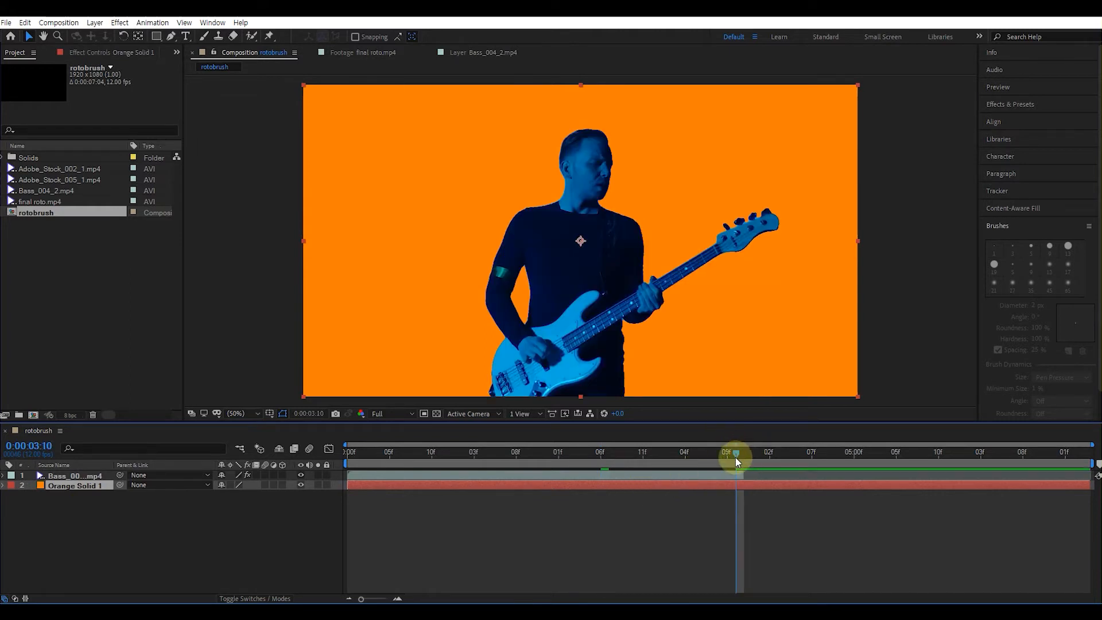
pyautogui.press('n')
pyautogui.press('space')
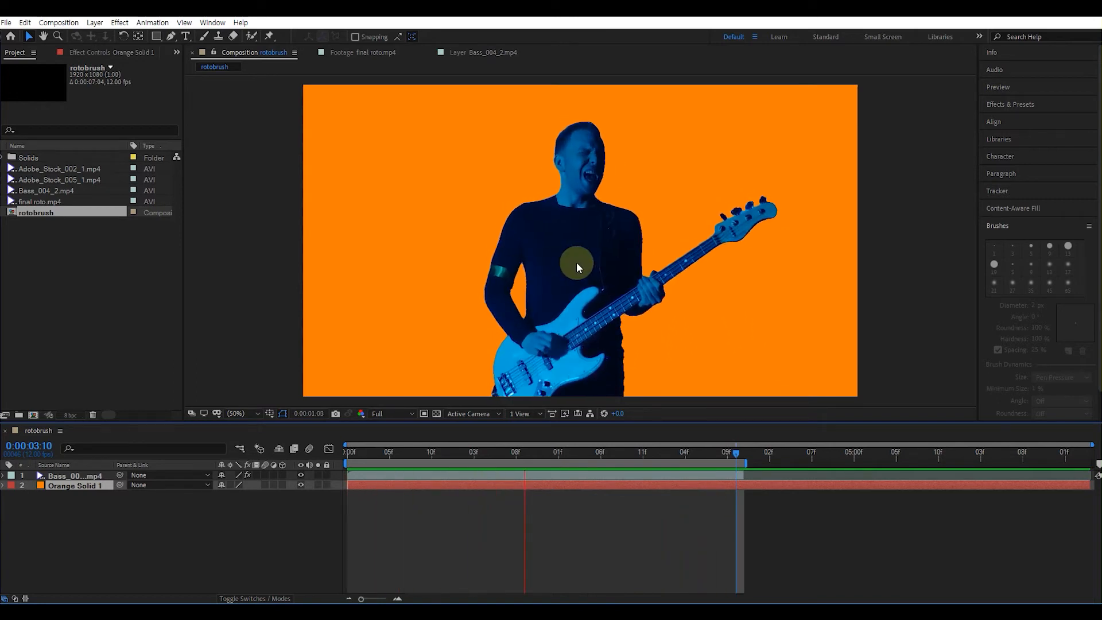
# - Add the Adobe_Stock_005_1.mp4 footage to the composition between the bass player layer and the orange solid
pyautogui.click(47, 169)
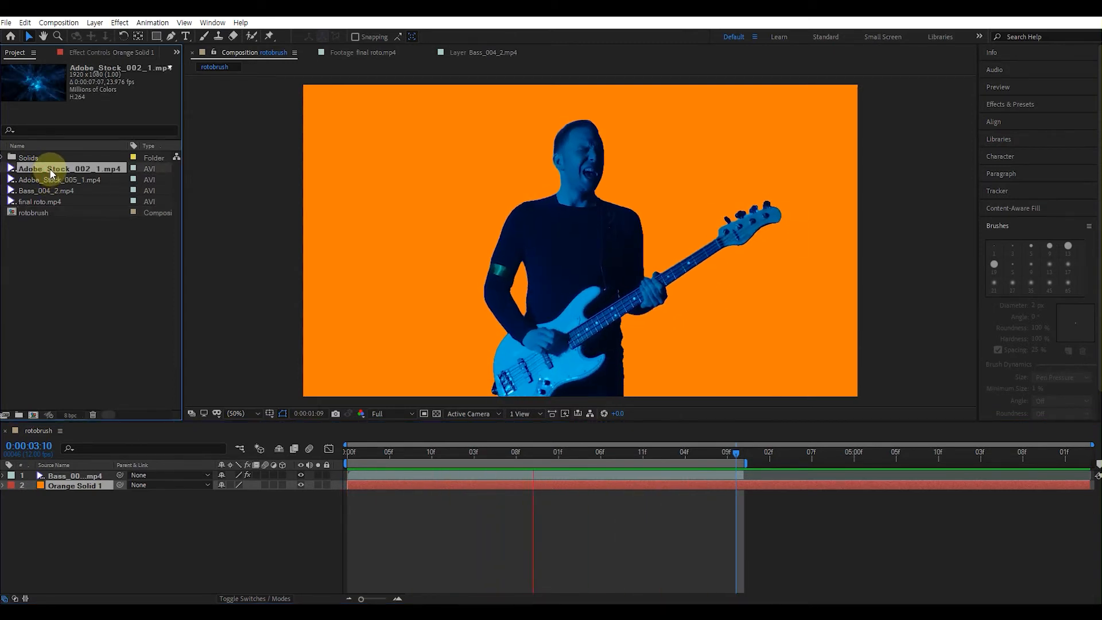
pyautogui.click(51, 179)
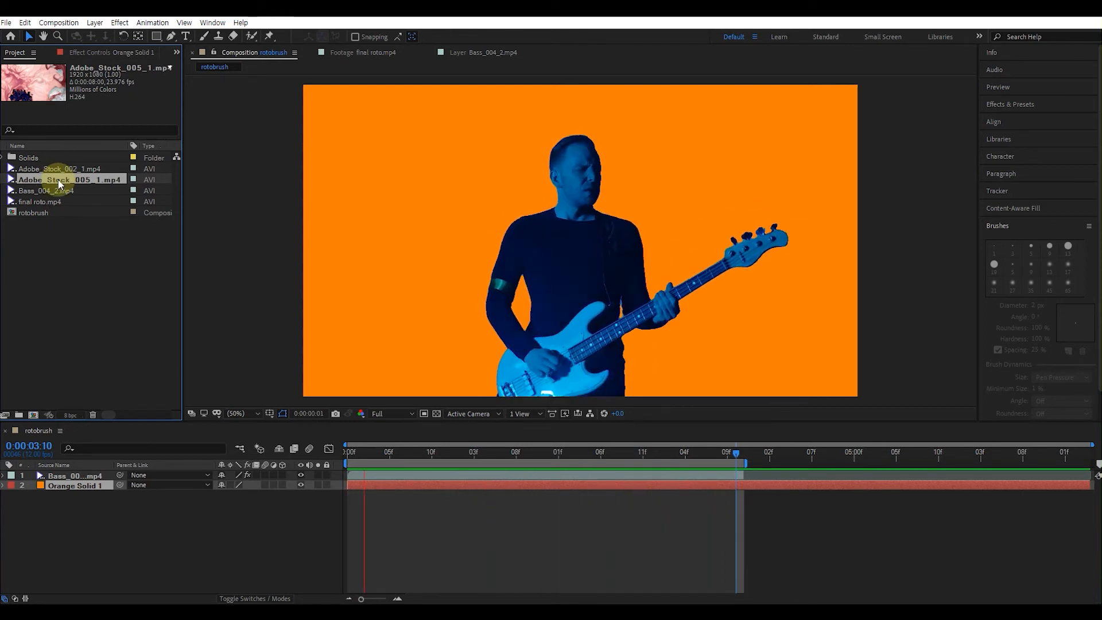
pyautogui.moveTo(59, 184); pyautogui.dragTo(86, 480)
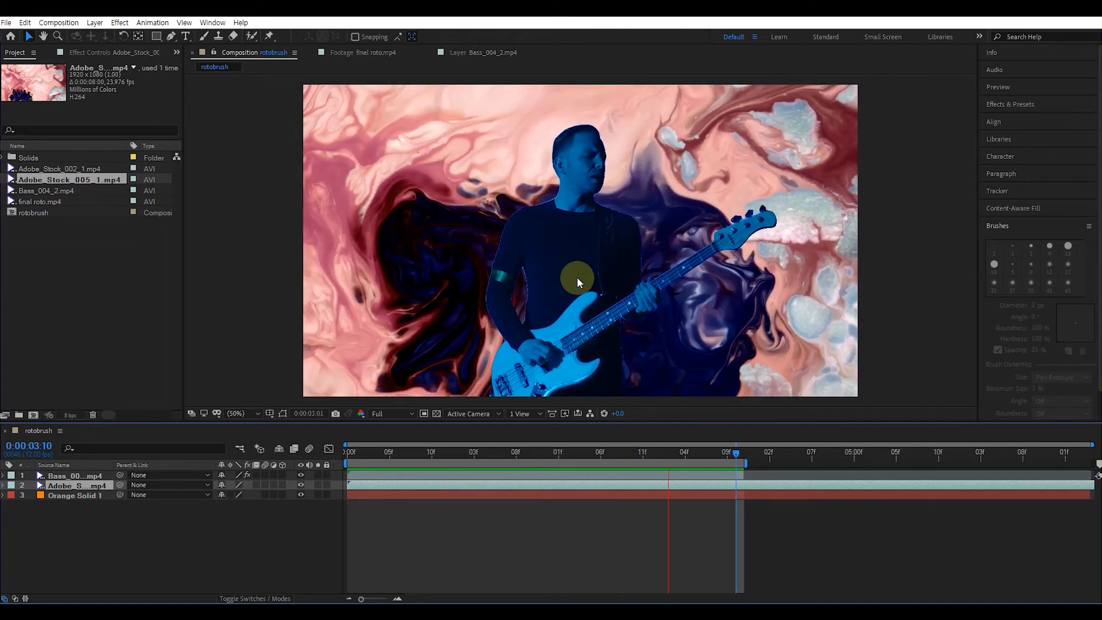
# - Show the track matte options and set the Adobe_Stock_005_1.mp4 layer to Alpha Matte "Bass_004_2.mp4"
pyautogui.click(80, 476)
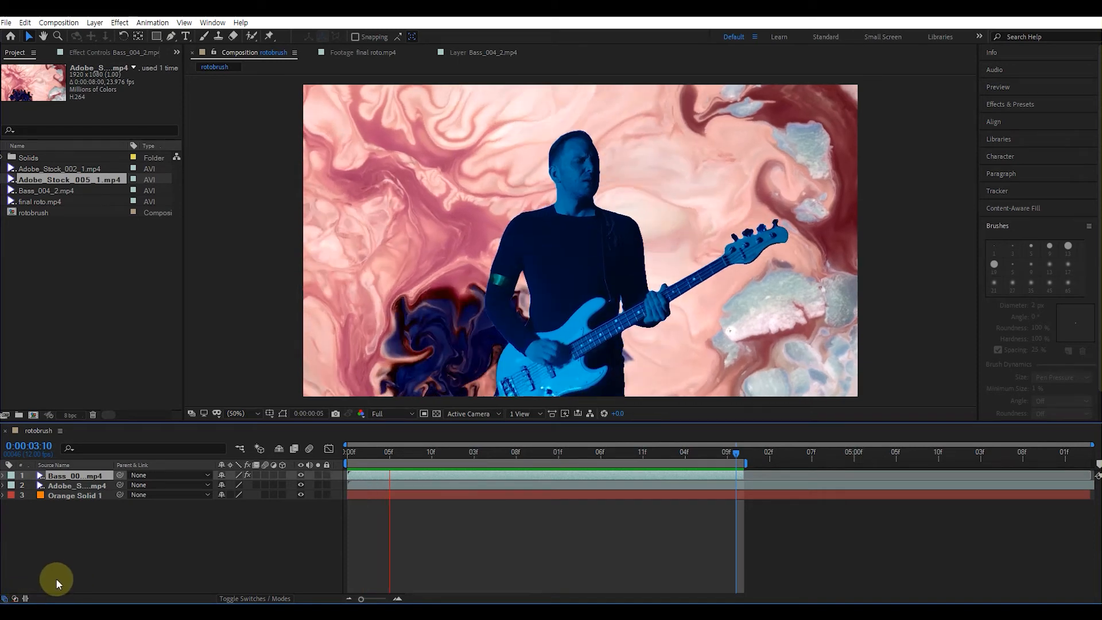
pyautogui.click(14, 599)
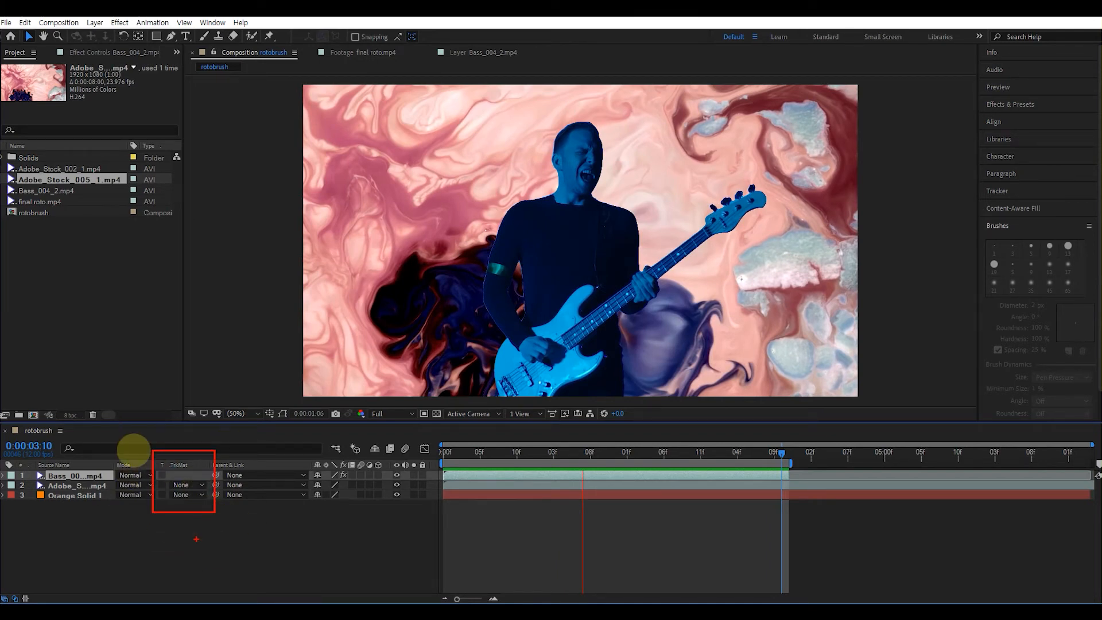
pyautogui.click(71, 487)
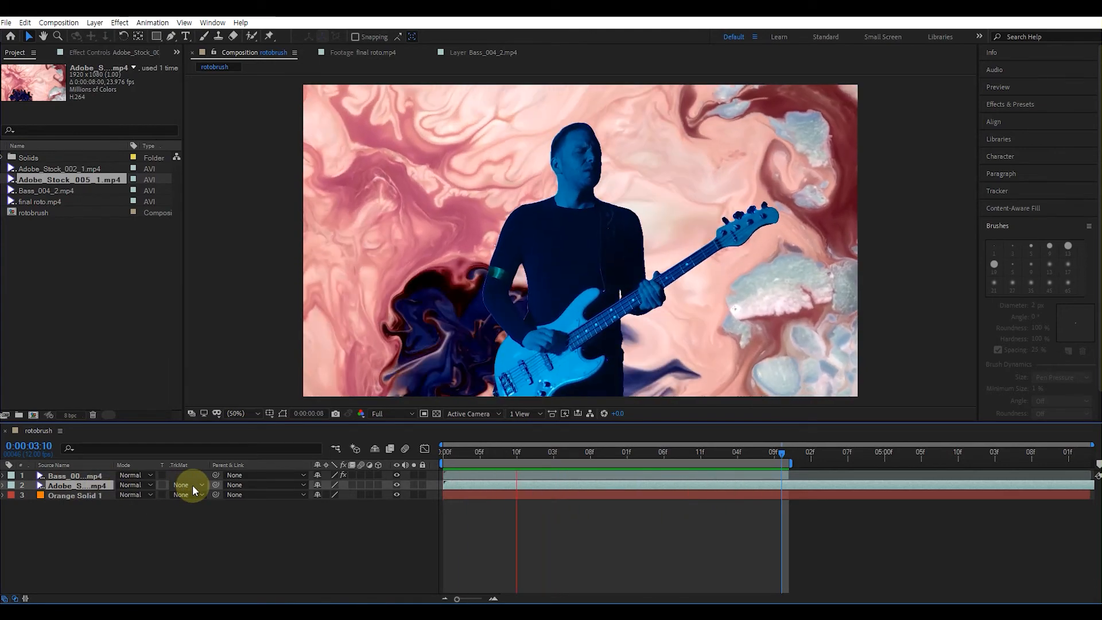
pyautogui.click(194, 487)
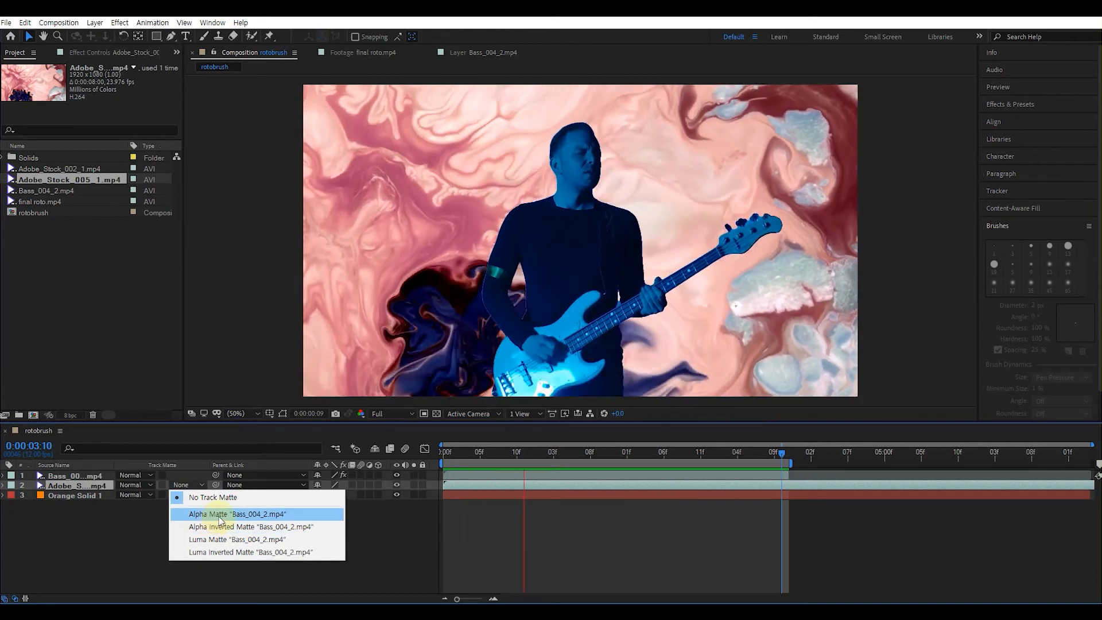
pyautogui.click(219, 515)
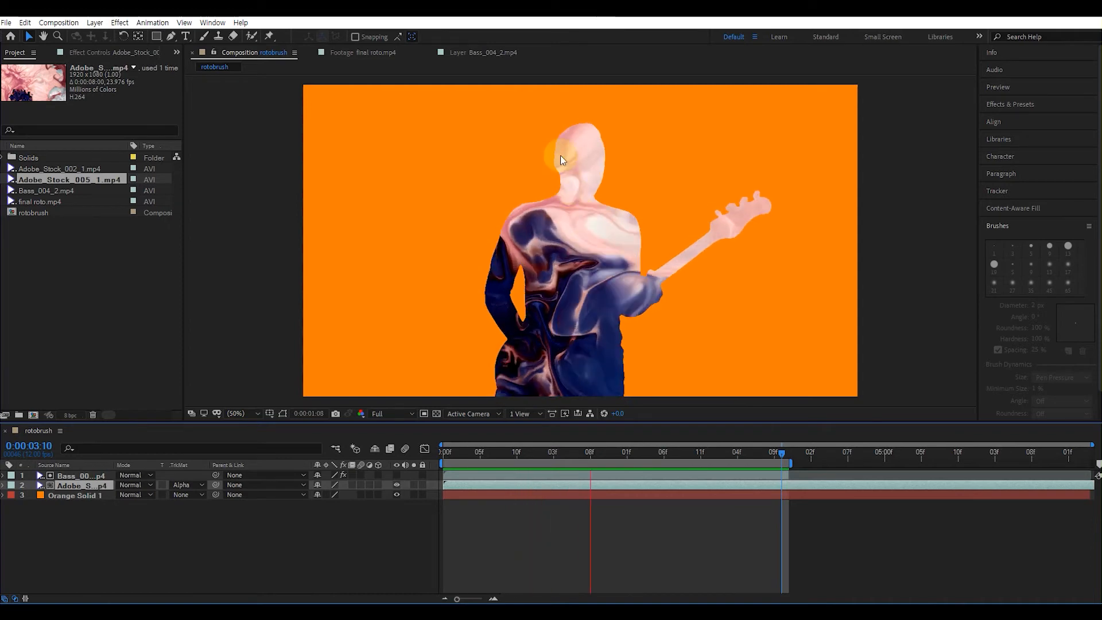
# - Duplicate the Bass_004_2.mp4 matte layer and make the top copy visible
pyautogui.click(80, 475)
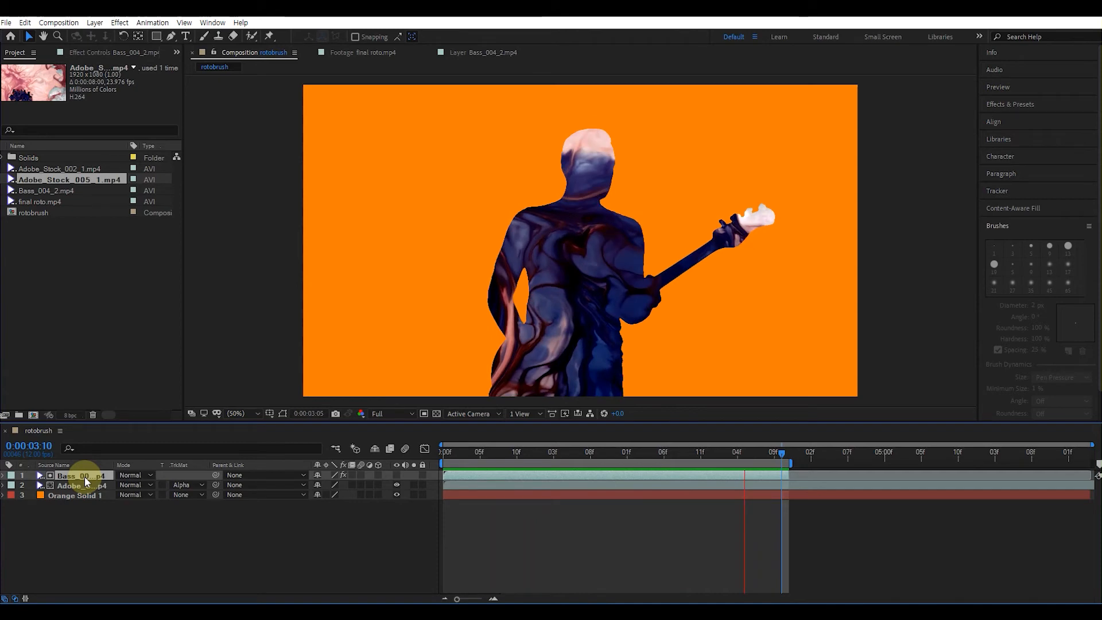
pyautogui.hotkey('ctrl', 'd')
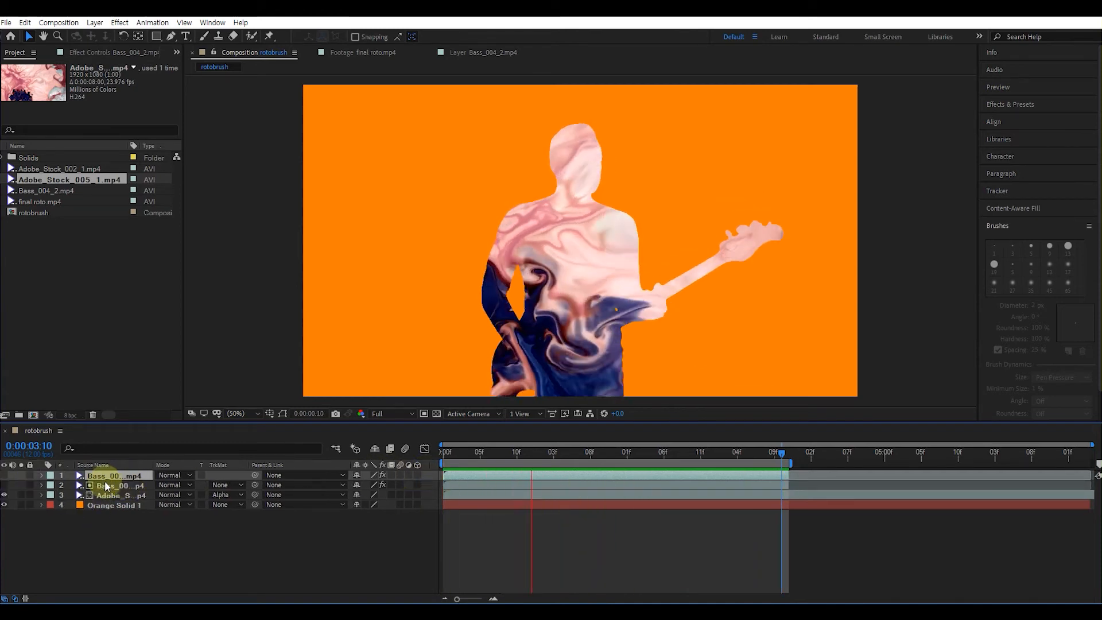
pyautogui.click(4, 474)
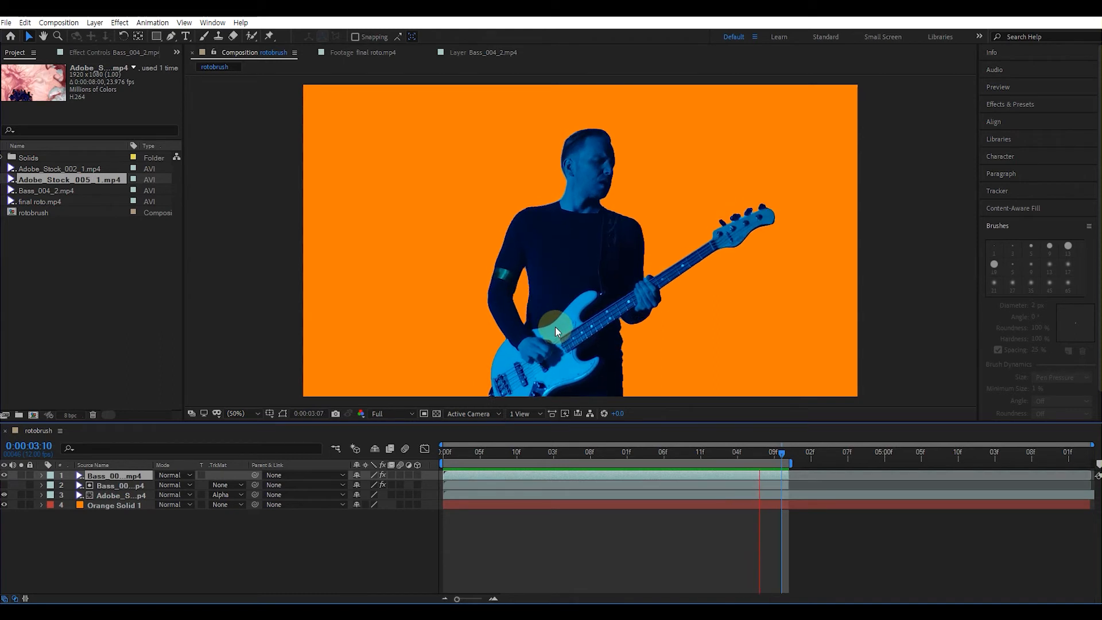
# - At 0:00:01:11, apply the Levels effect to the top Bass_004_2.mp4 layer and widen its effect settings view
pyautogui.click(570, 453)
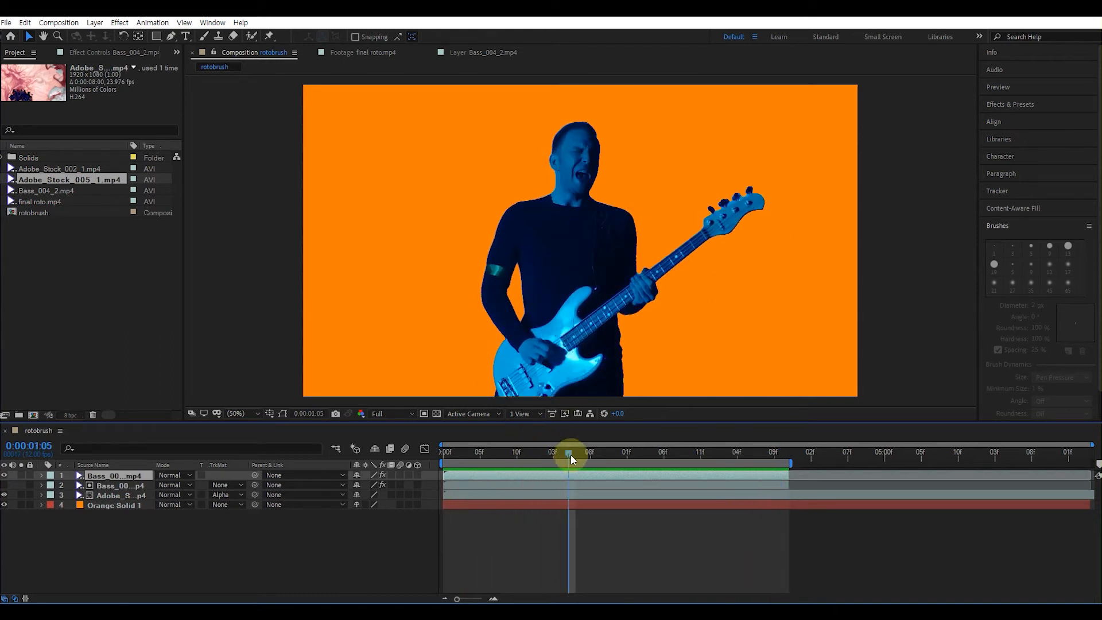
pyautogui.moveTo(584, 453); pyautogui.dragTo(614, 450)
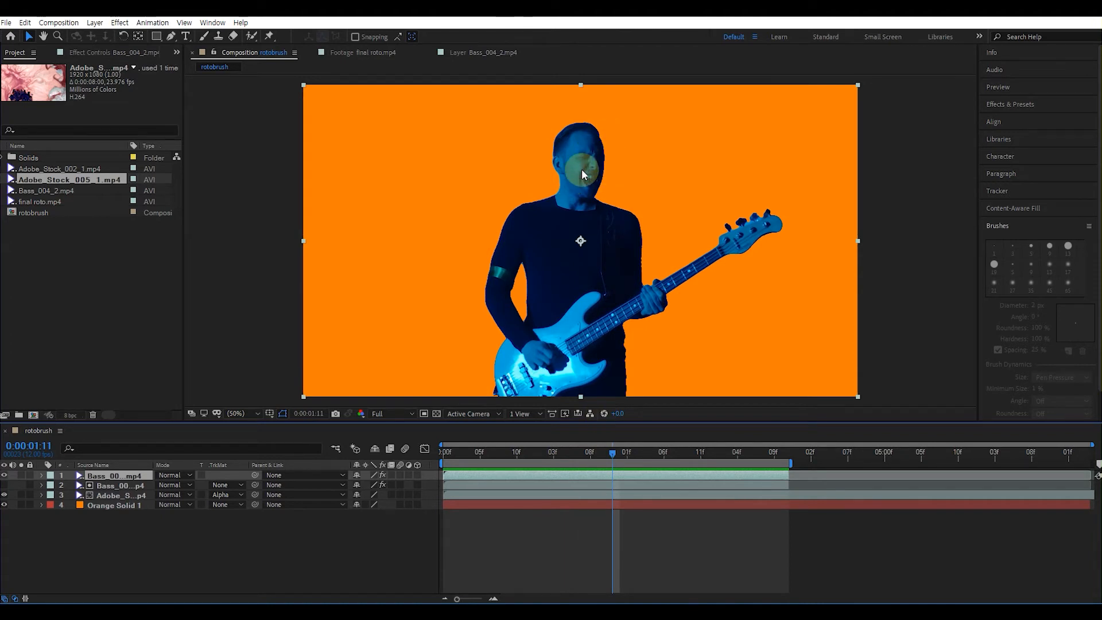
pyautogui.click(1016, 104)
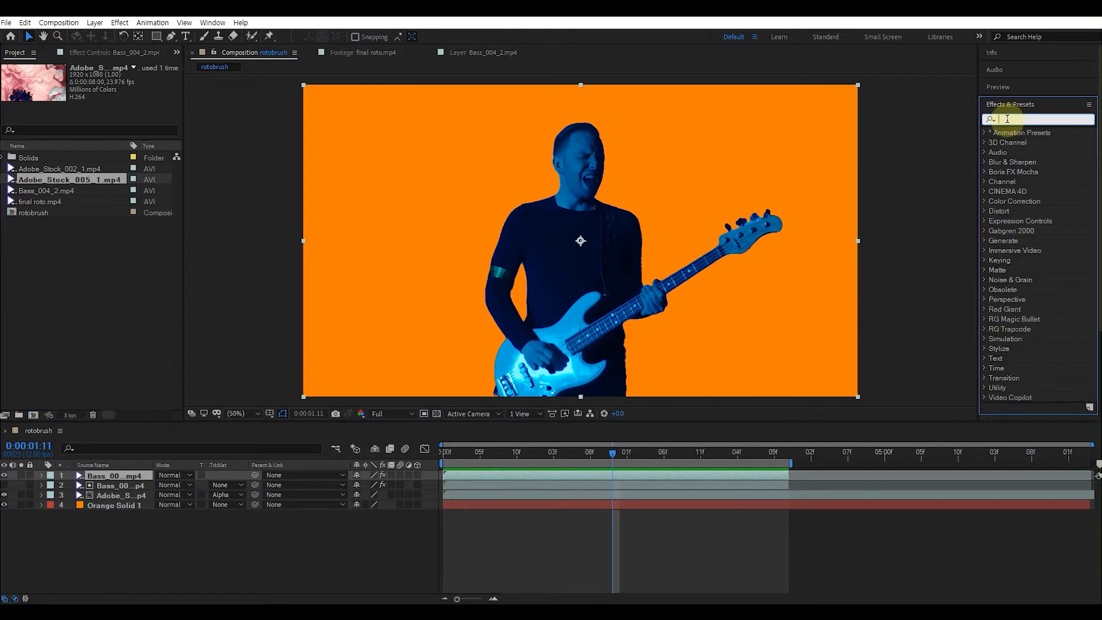
pyautogui.write('level')
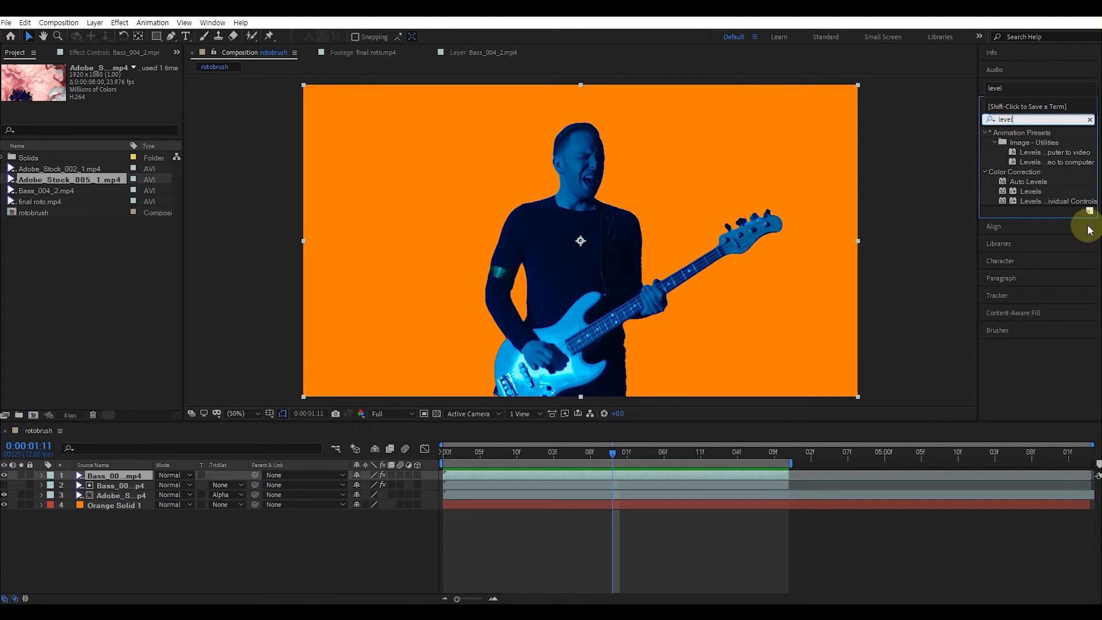
pyautogui.click(1029, 193)
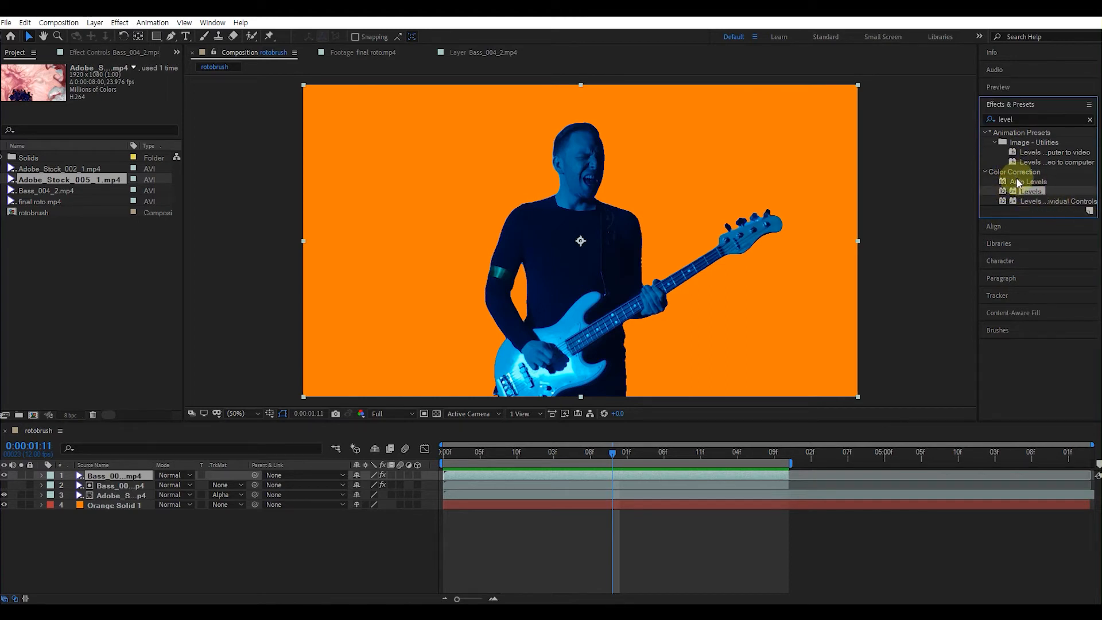
pyautogui.moveTo(1035, 191); pyautogui.dragTo(720, 479)
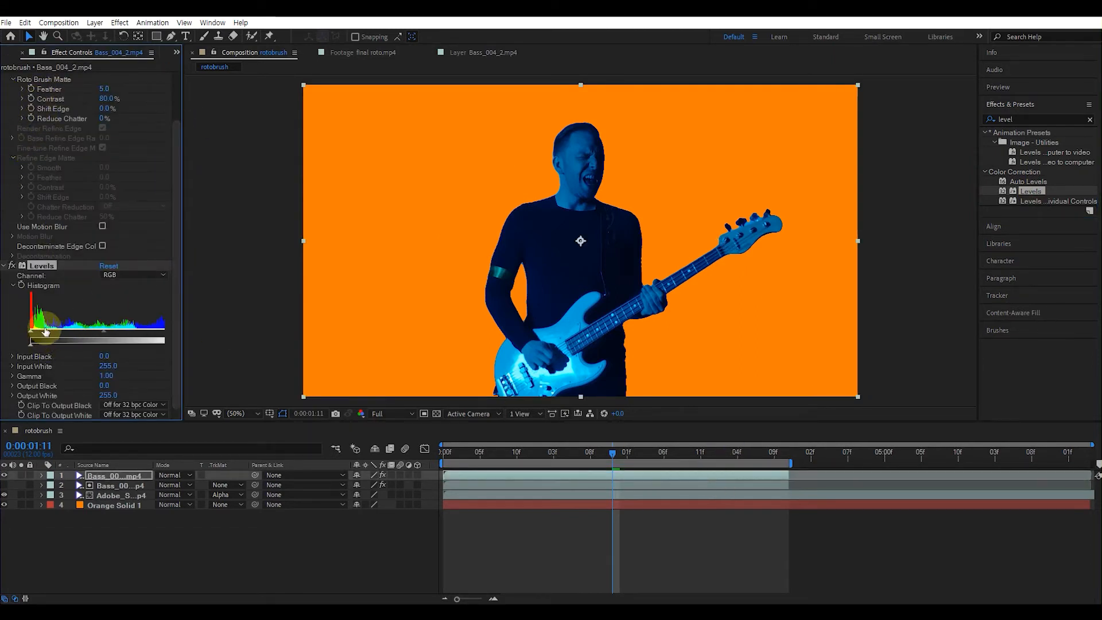
pyautogui.moveTo(181, 295); pyautogui.dragTo(244, 301)
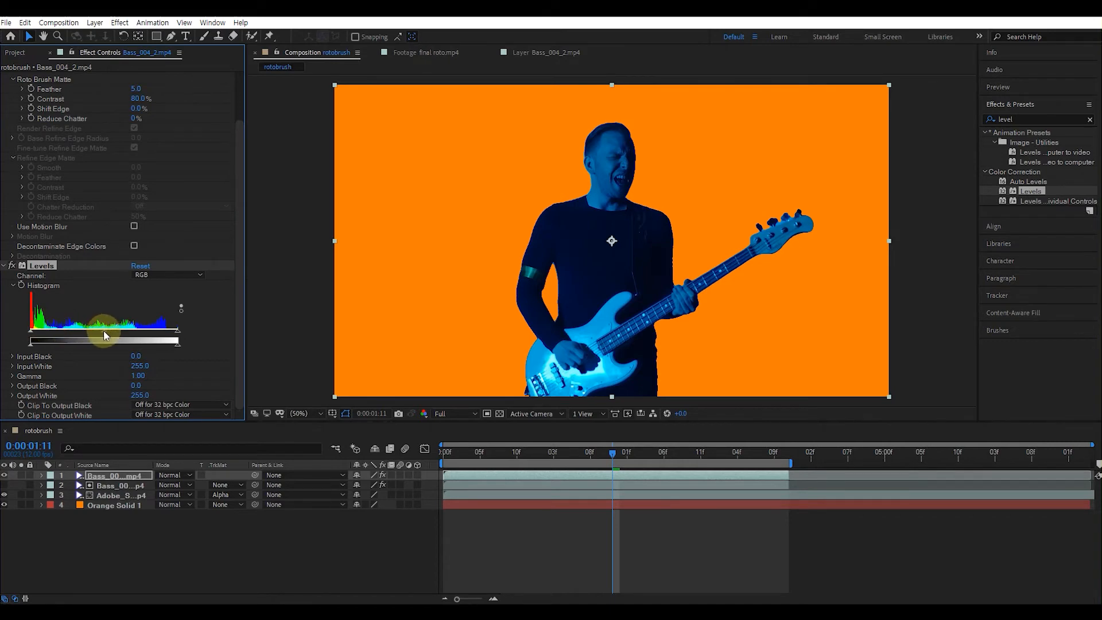
# - Adjust Levels on the top Bass_004_2.mp4 layer to Input Black 8, Input White 229 and Gamma 1.62
pyautogui.moveTo(107, 329); pyautogui.dragTo(80, 331)
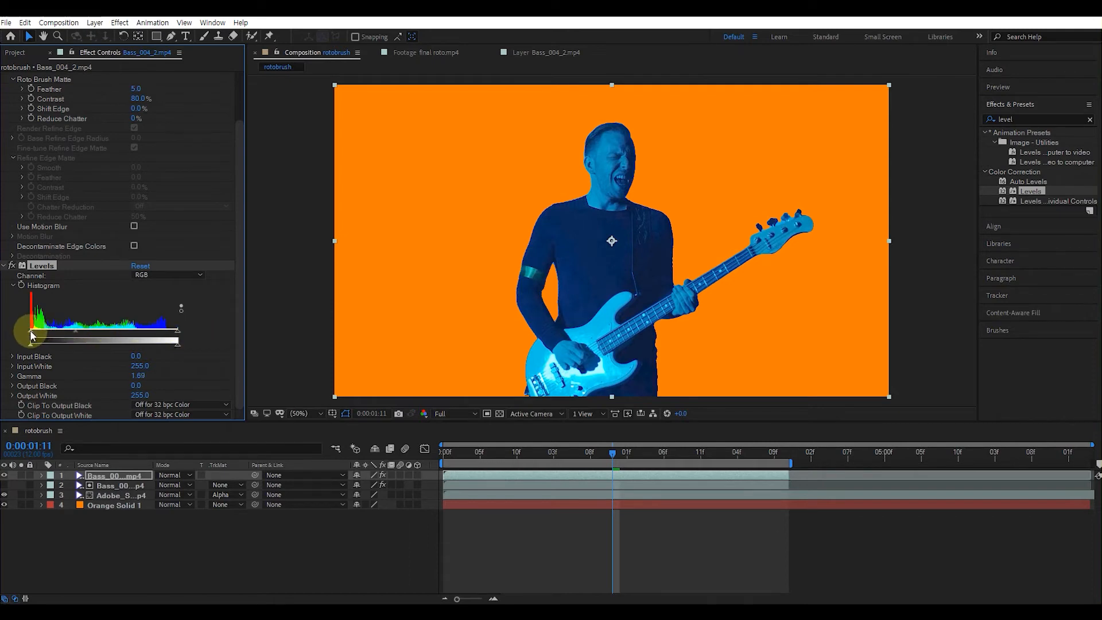
pyautogui.moveTo(31, 332); pyautogui.dragTo(35, 334)
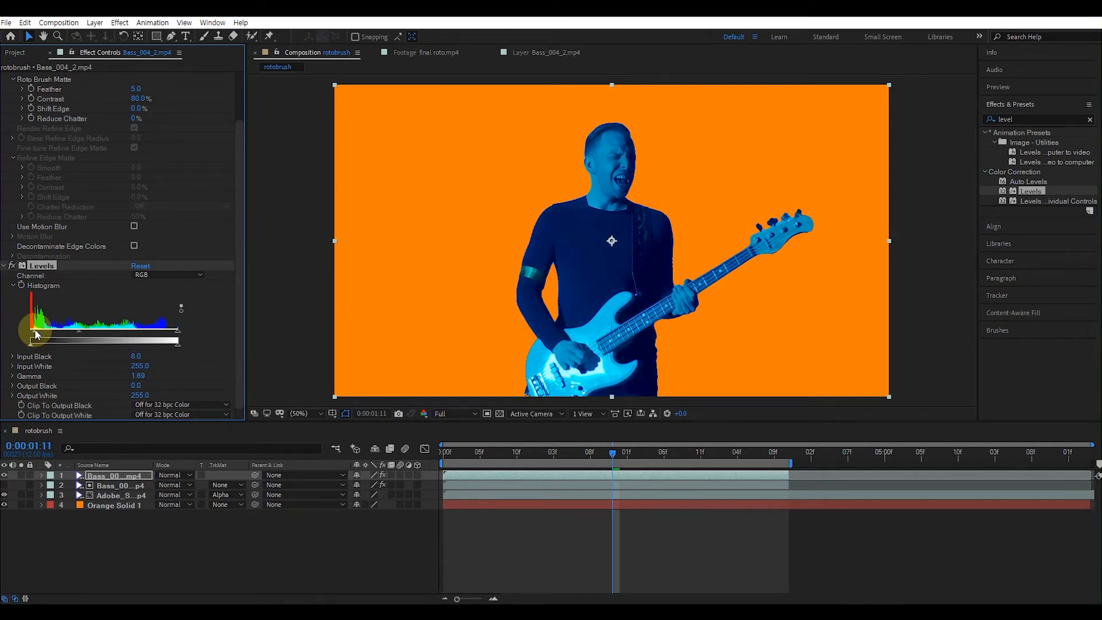
pyautogui.moveTo(176, 336); pyautogui.dragTo(175, 335)
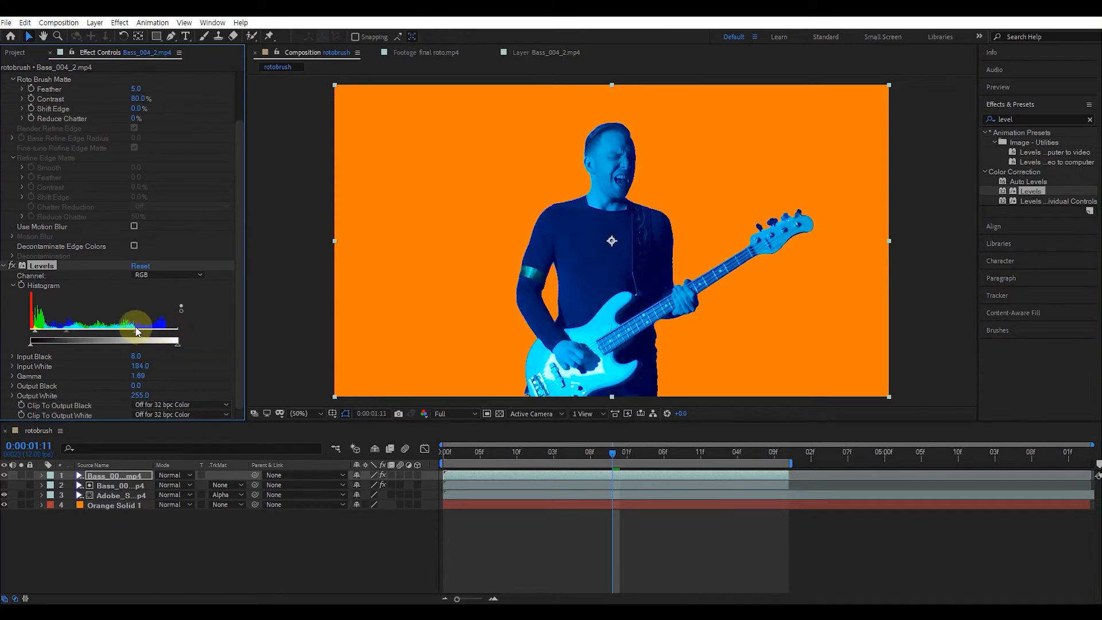
pyautogui.moveTo(136, 330); pyautogui.dragTo(159, 331)
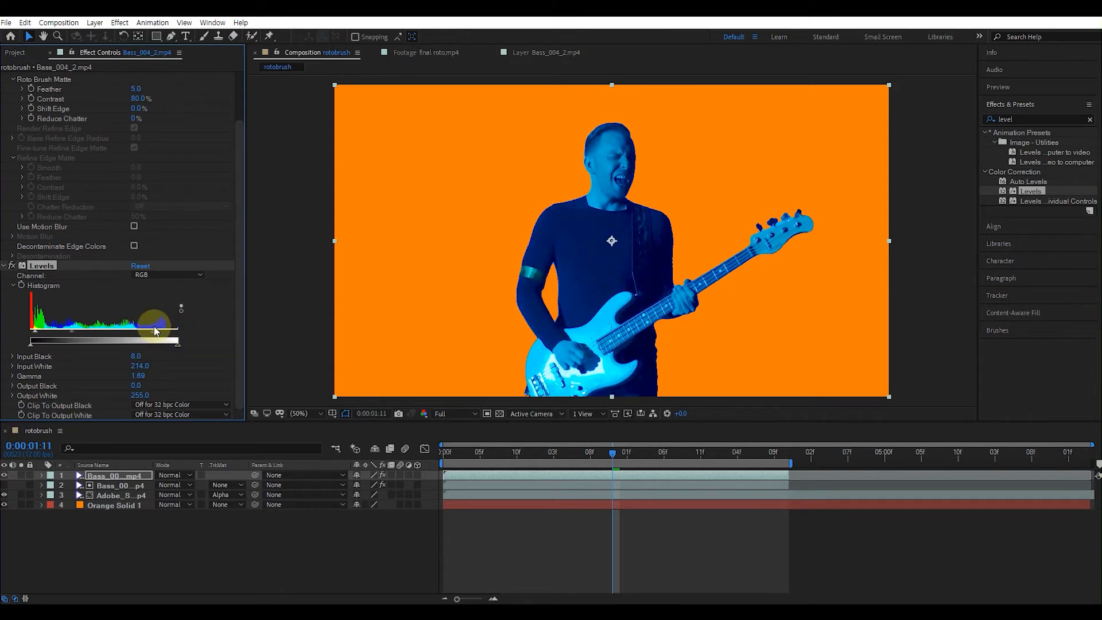
pyautogui.moveTo(74, 331); pyautogui.dragTo(76, 331)
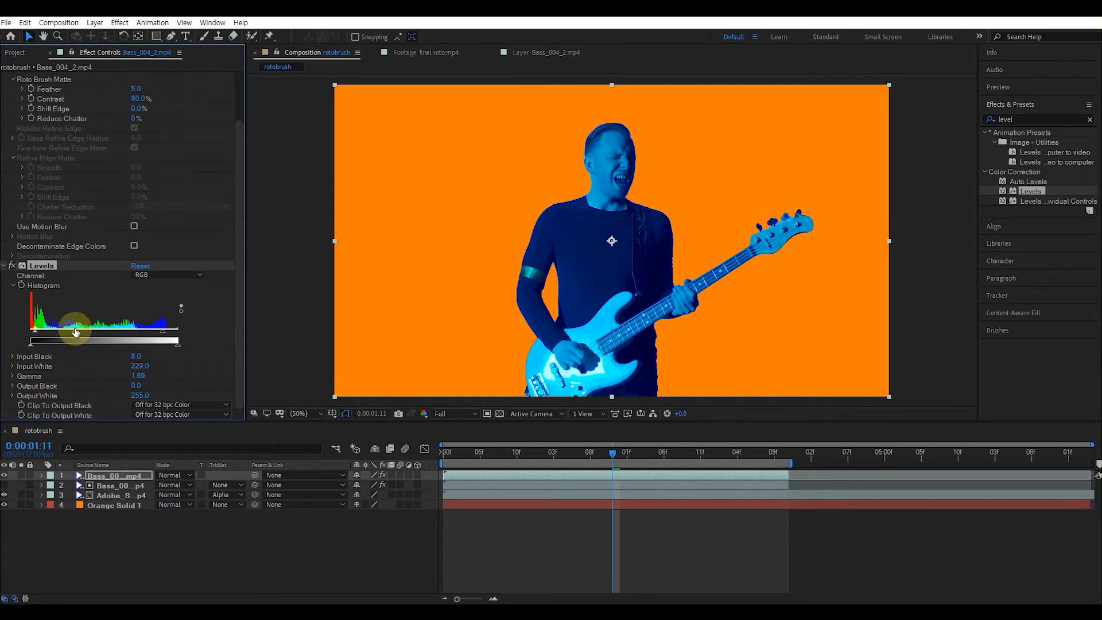
# - Compare the top bass player layer with and without Levels, and refine its Gamma to 1.48
pyautogui.click(12, 265)
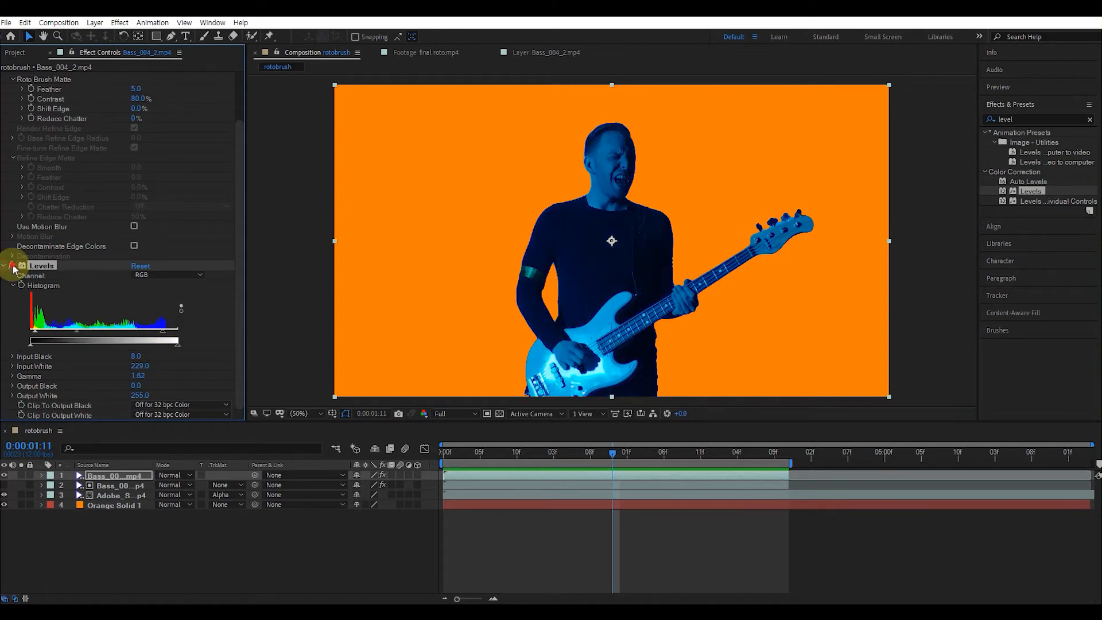
pyautogui.click(12, 266)
pyautogui.click(13, 266)
pyautogui.click(12, 265)
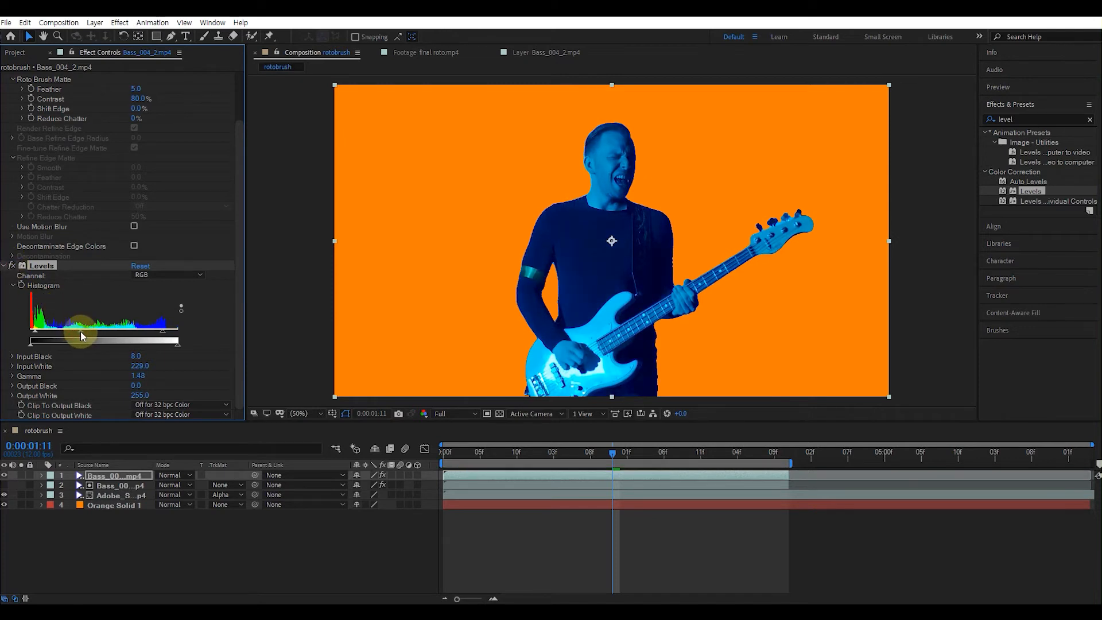
pyautogui.click(12, 266)
pyautogui.click(12, 266)
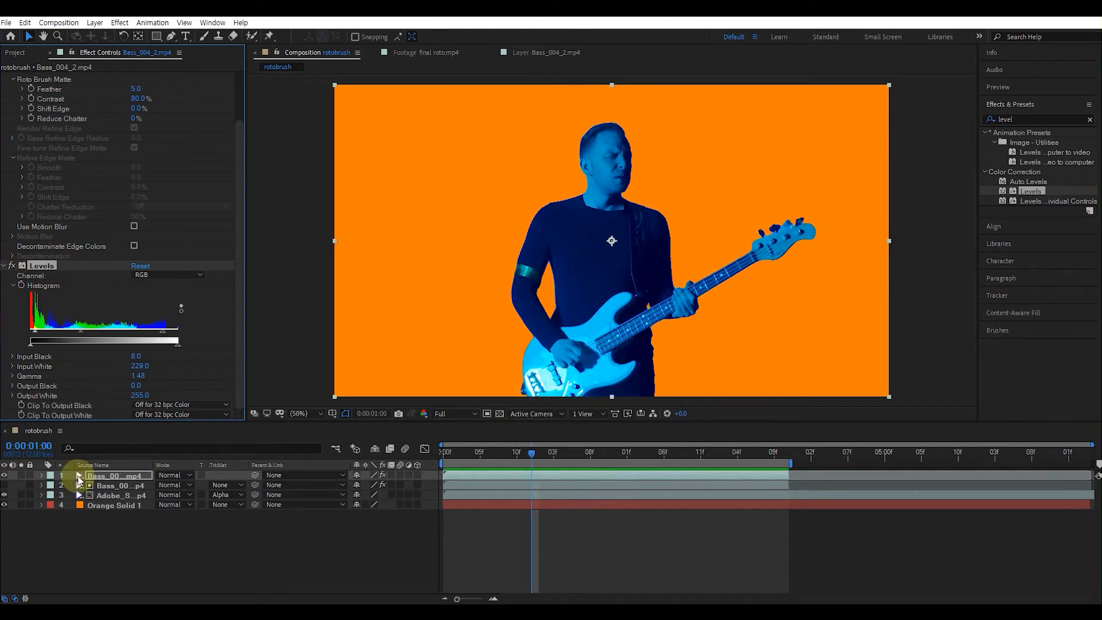
# - Toggle the top Bass_004_2.mp4 layer's visibility repeatedly at 0:00:01:00 to compare the player with the footage-filled silhouette
pyautogui.click(5, 475)
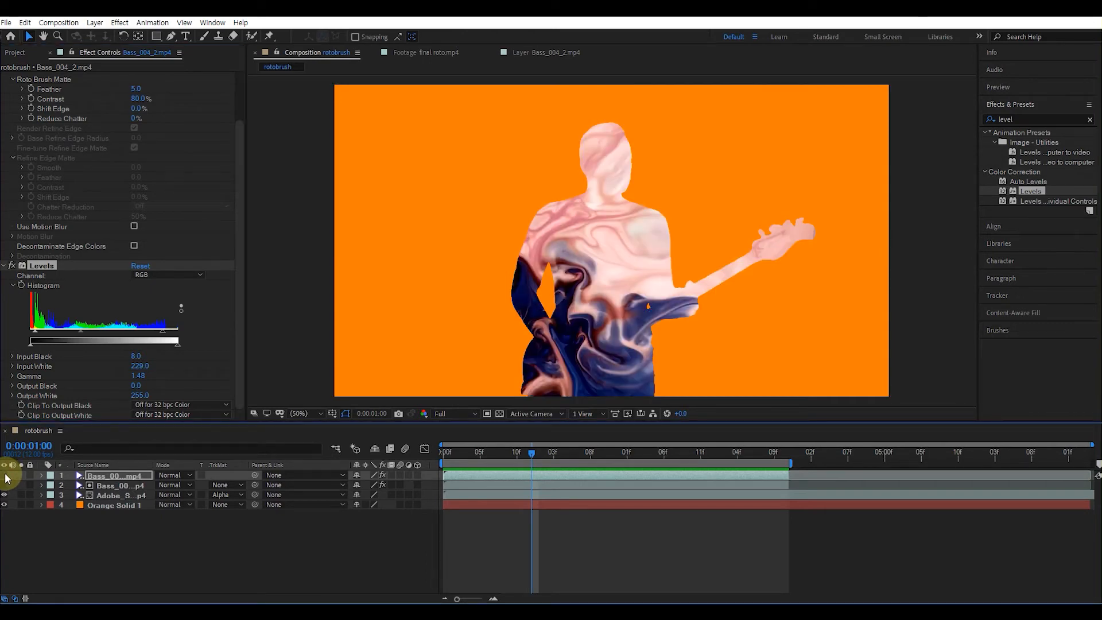
pyautogui.click(5, 476)
pyautogui.click(5, 476)
pyautogui.click(5, 476)
pyautogui.click(6, 476)
pyautogui.click(5, 476)
pyautogui.click(5, 476)
pyautogui.click(5, 476)
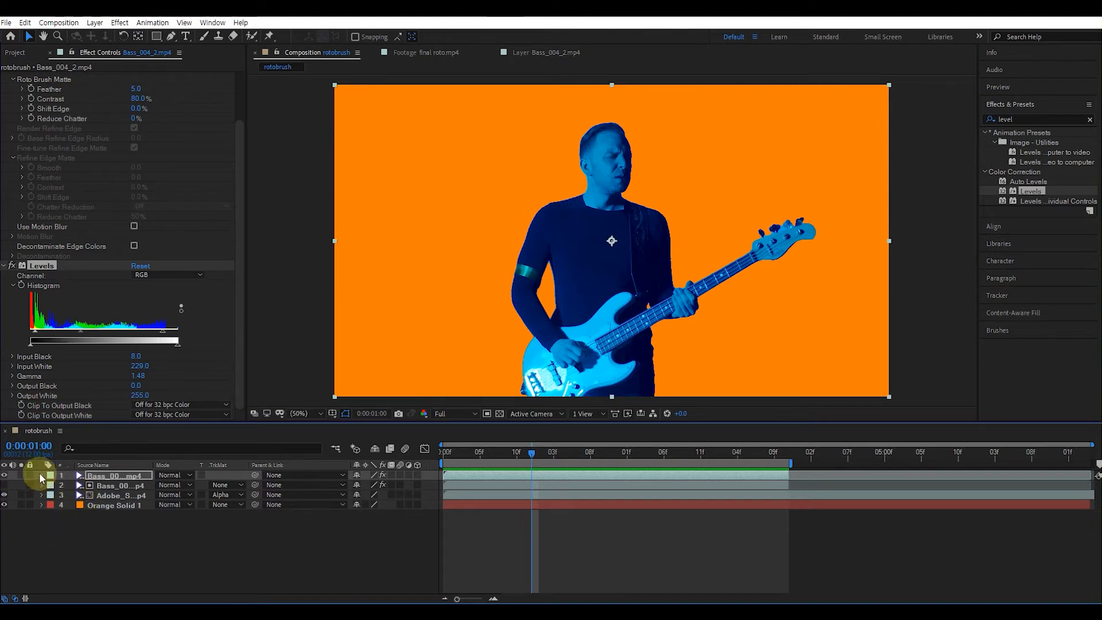
# - Add the expression wiggle(5,1000) to the Opacity of the top Bass_004_2.mp4 layer
pyautogui.click(112, 478)
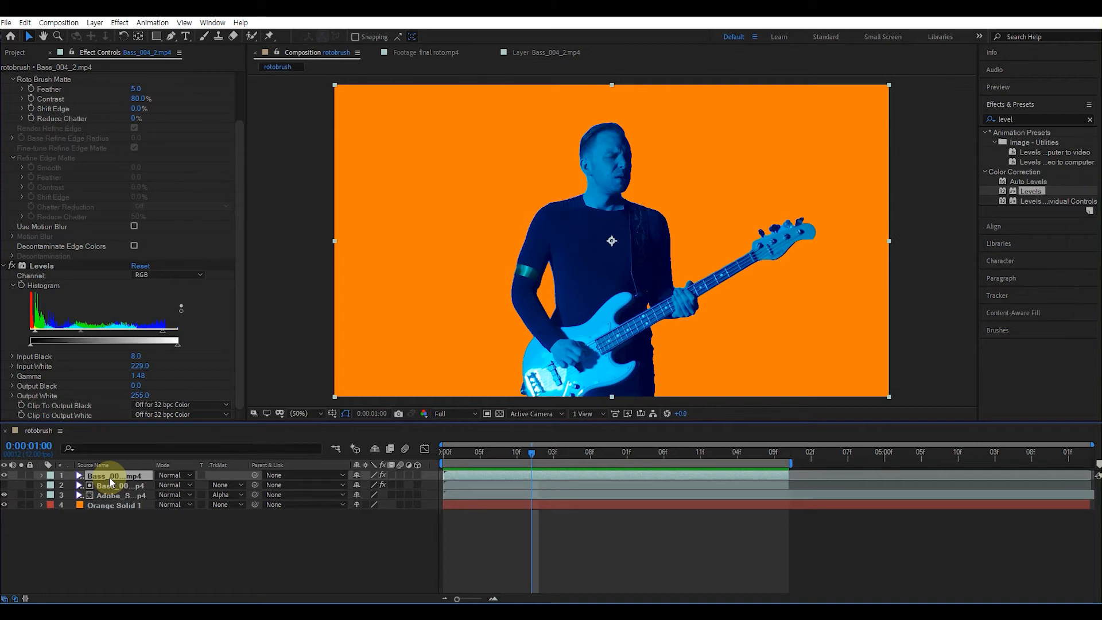
pyautogui.press('t')
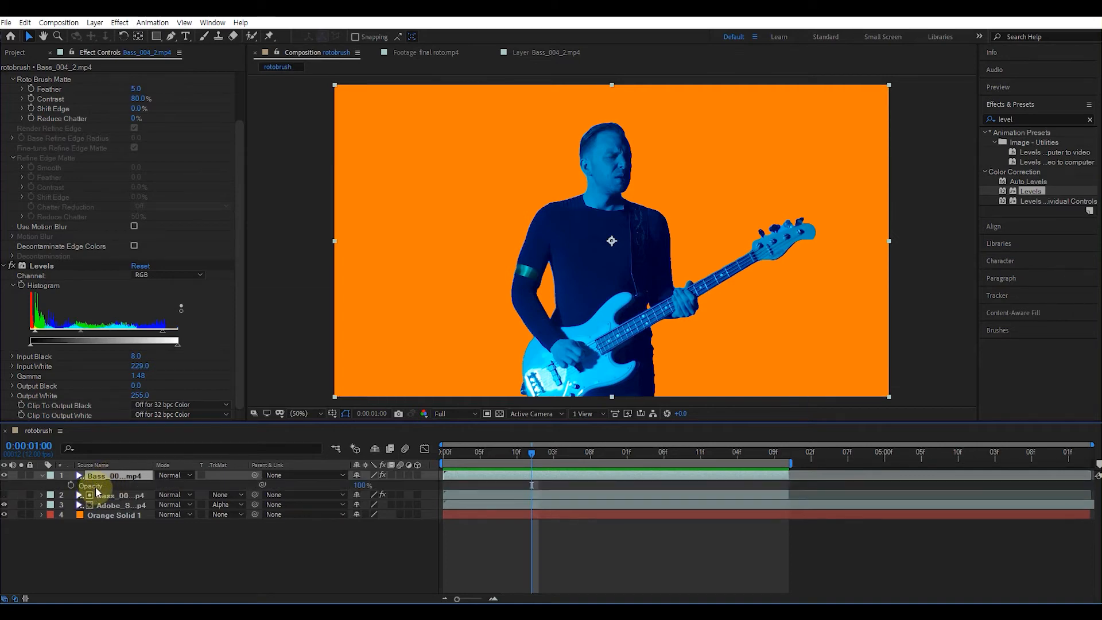
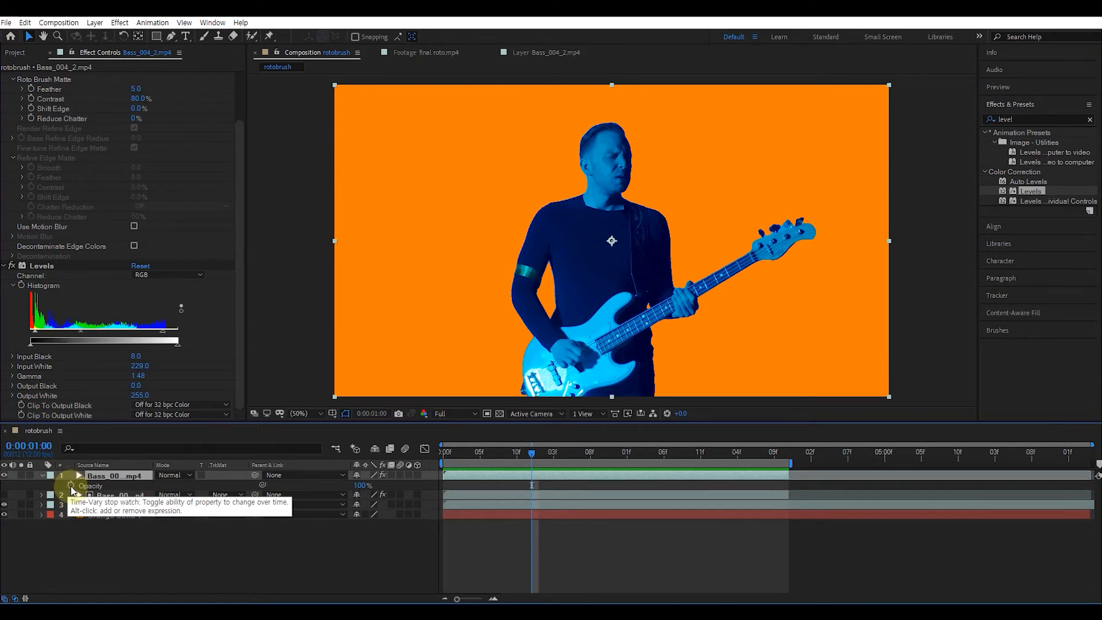
pyautogui.keyDown('alt'); pyautogui.click(71, 487); pyautogui.keyUp('alt')
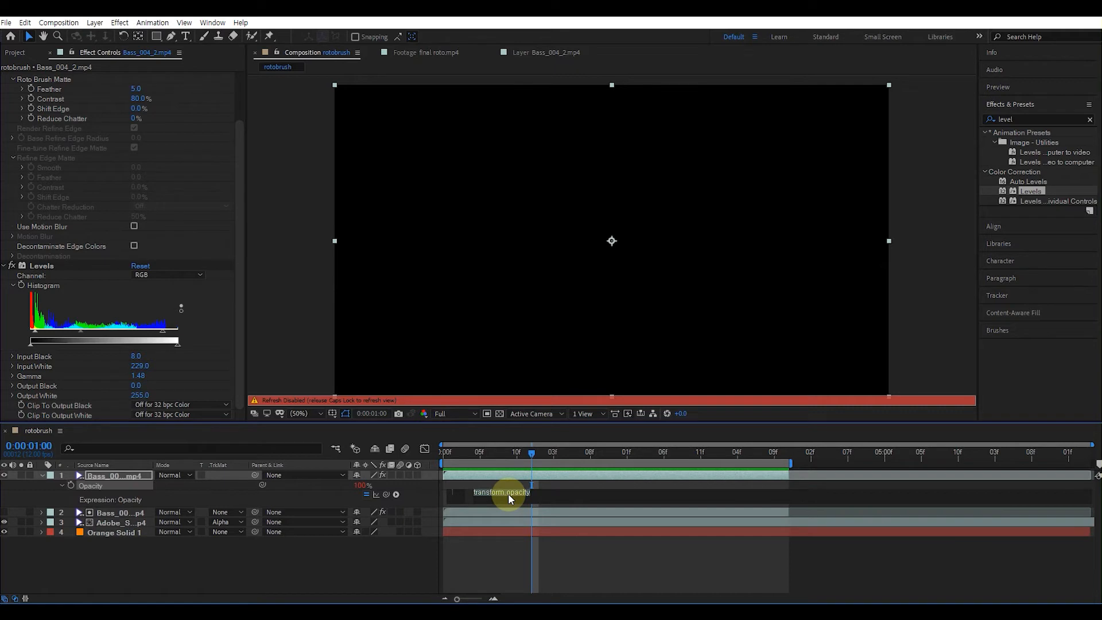
pyautogui.write('WW')
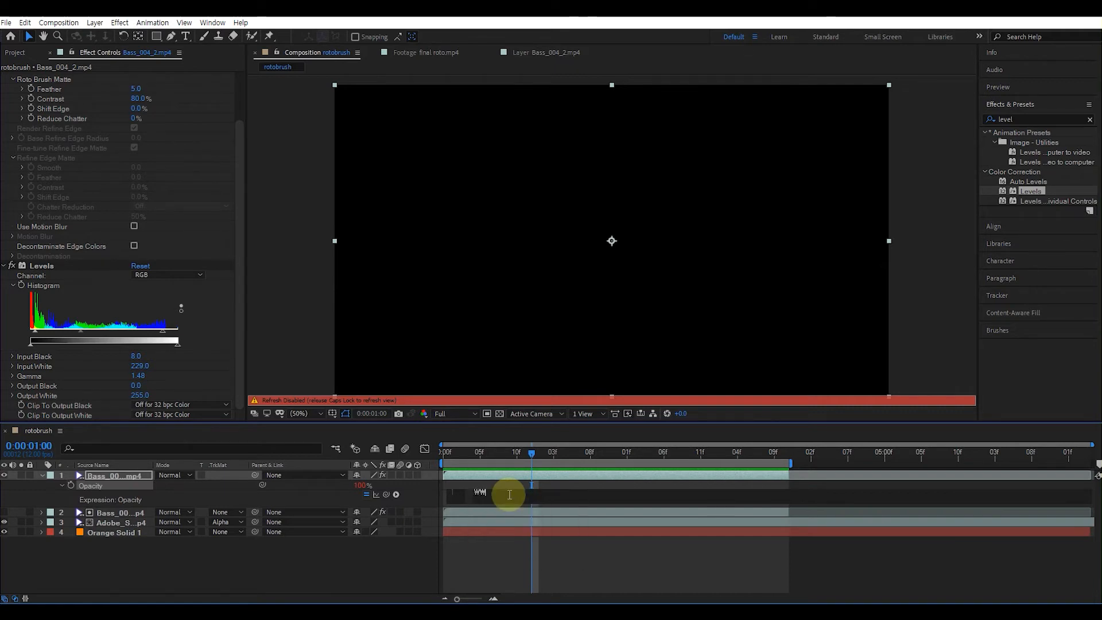
pyautogui.press('capslock')
pyautogui.write('wiggle')
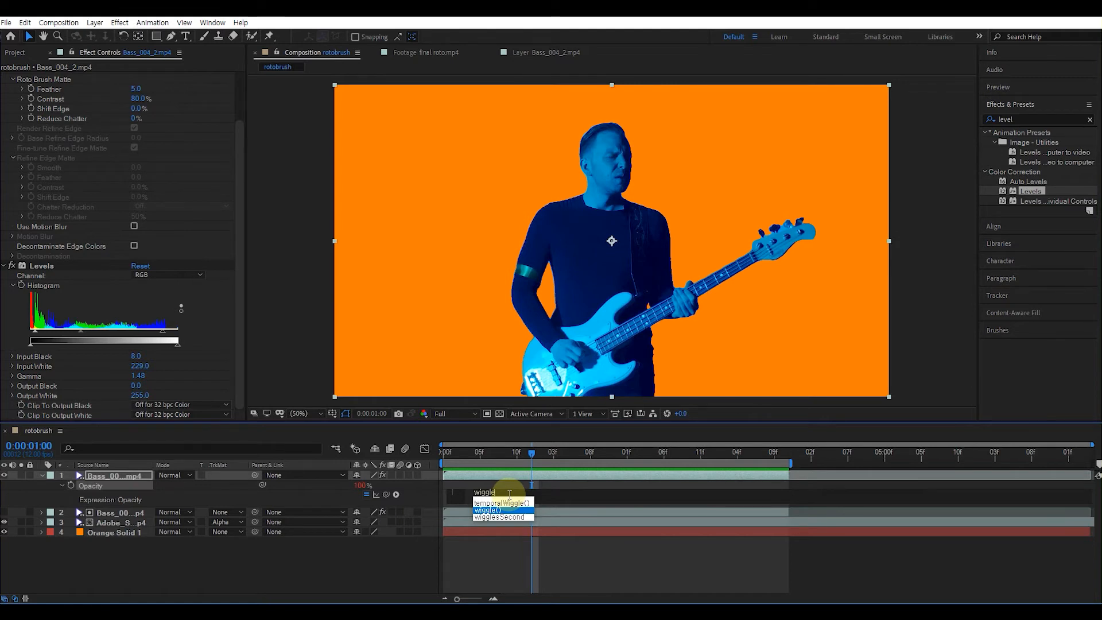
pyautogui.press('Return')
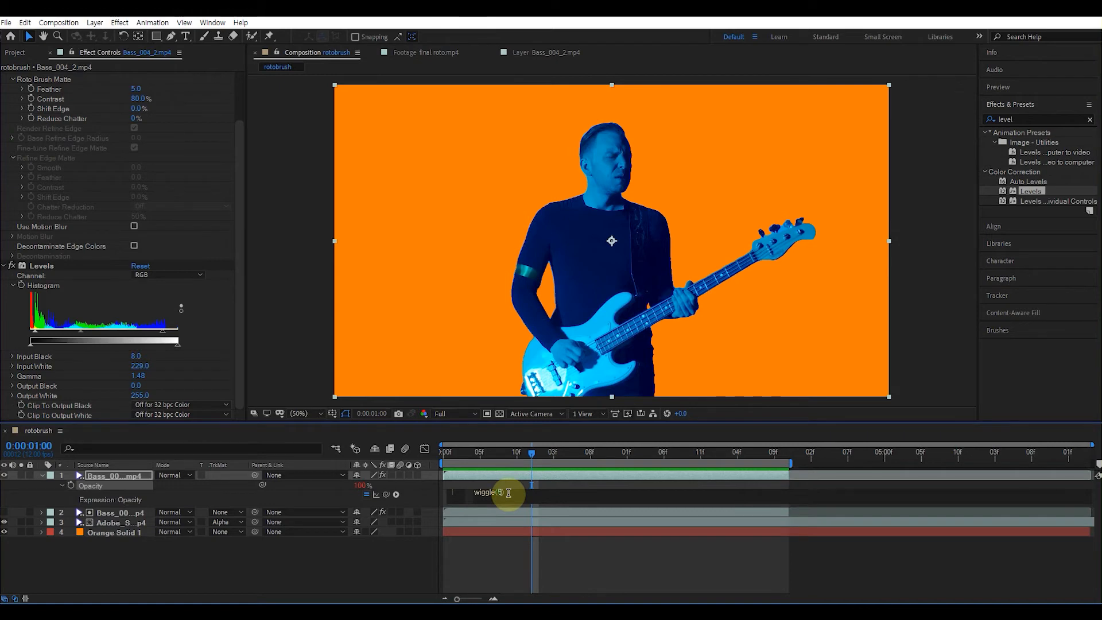
pyautogui.write('5,1000')
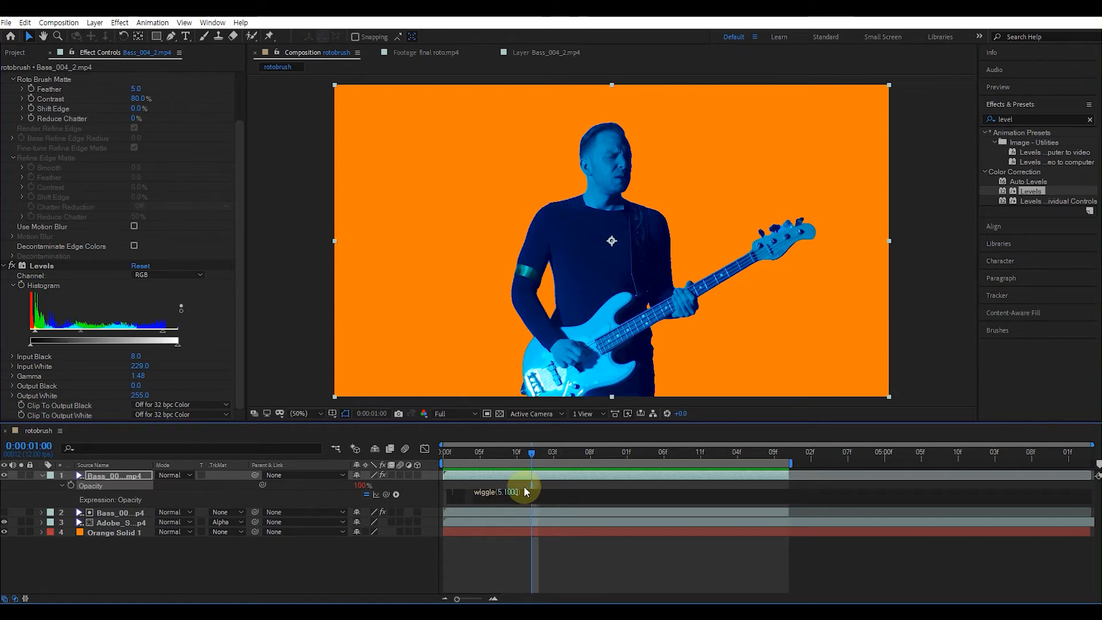
pyautogui.click(683, 573)
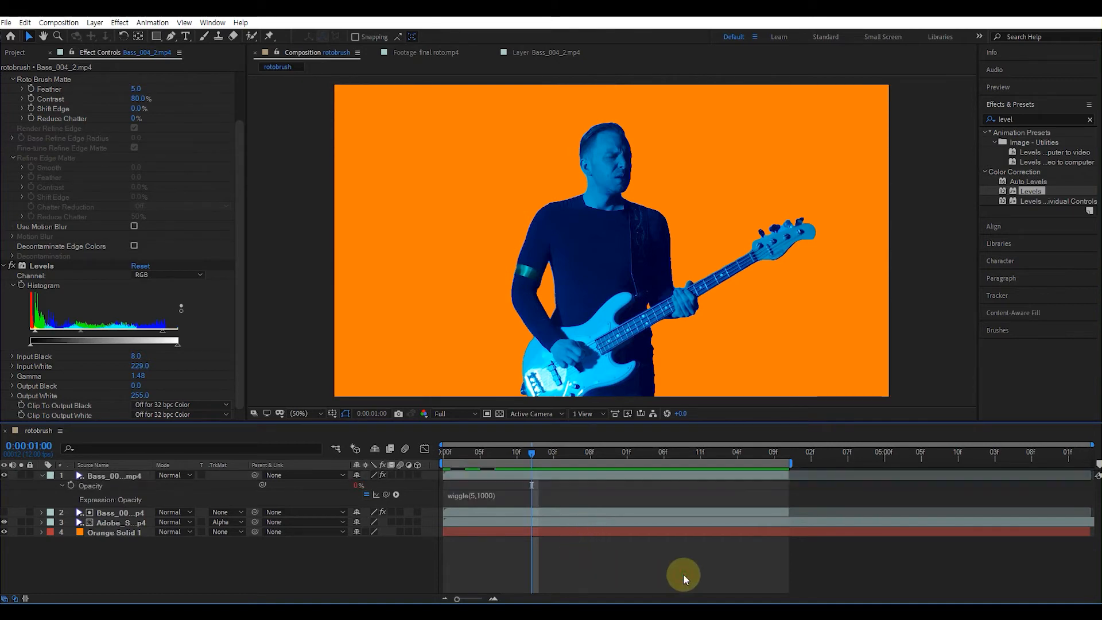
# - Preview the opacity flicker from the start of the composition and park the playhead at 0:00:00:05
pyautogui.press('Home')
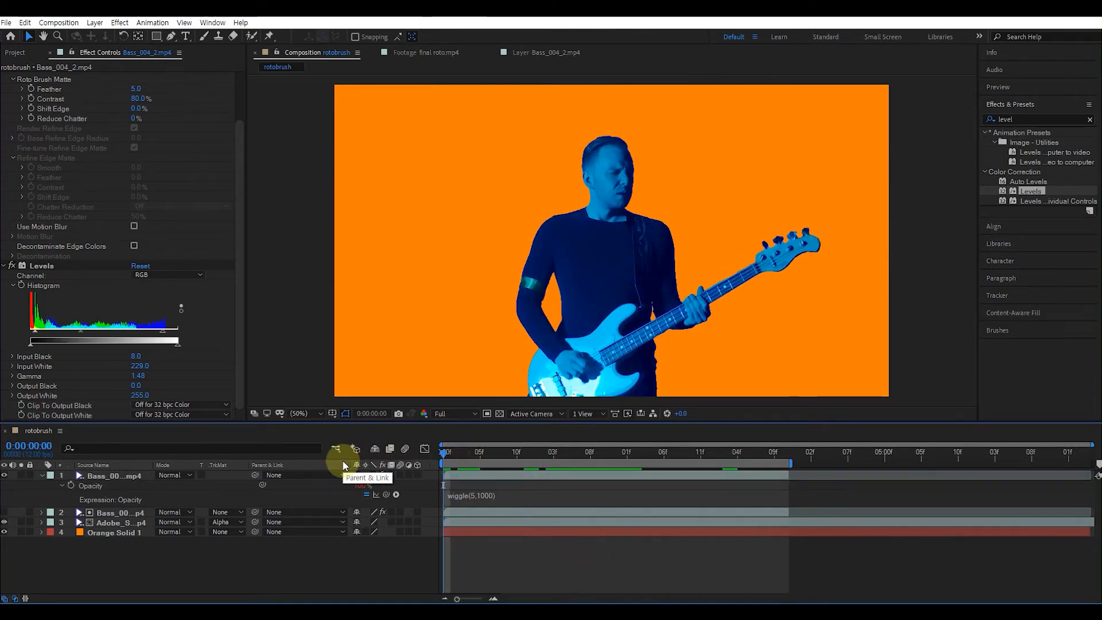
pyautogui.press('space')
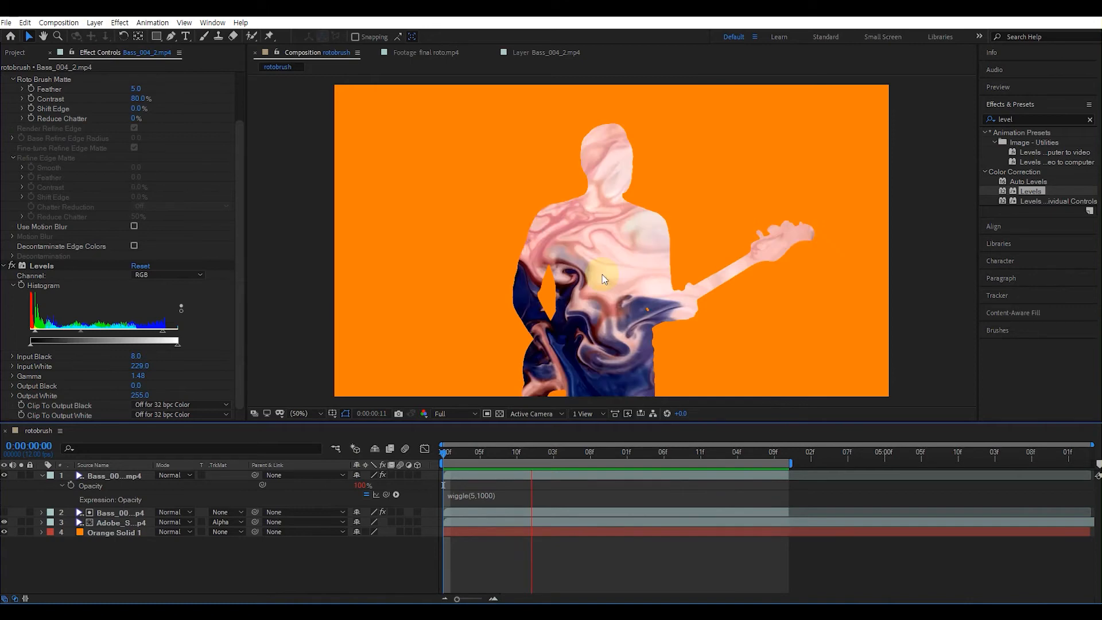
pyautogui.press('space')
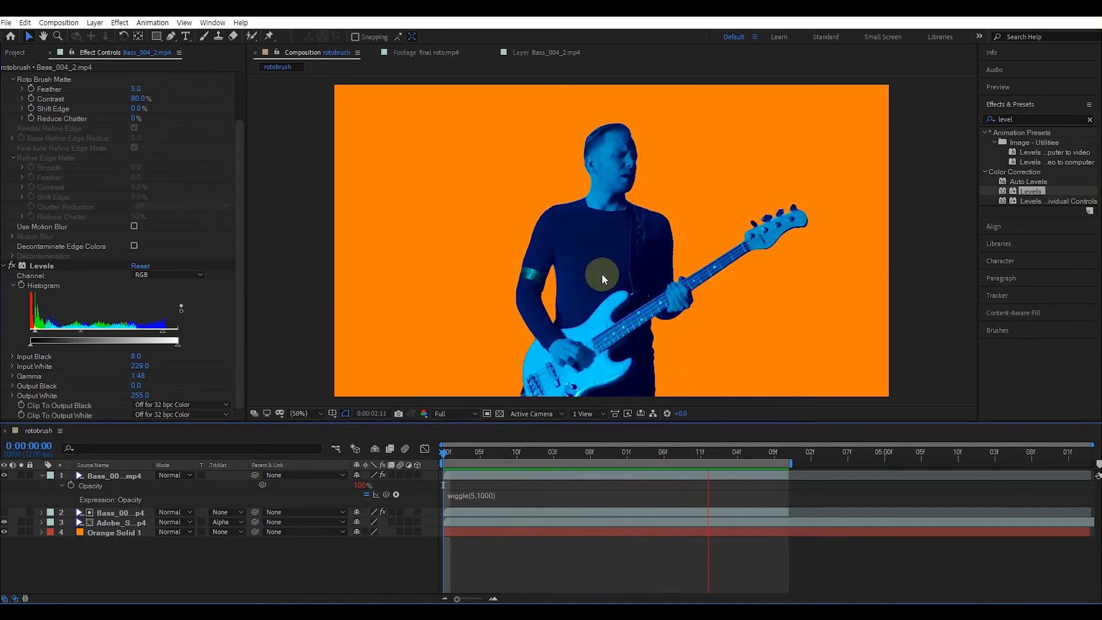
pyautogui.click(479, 450)
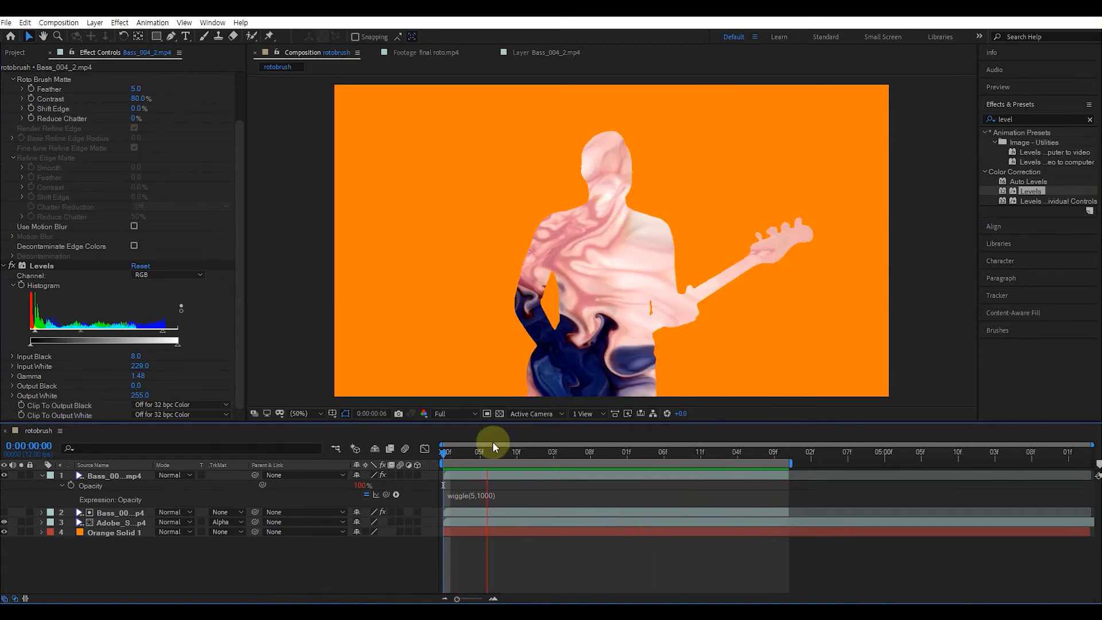
# - Change the opacity expression to wiggle(2,1000) and preview the slower flicker
pyautogui.click(471, 496)
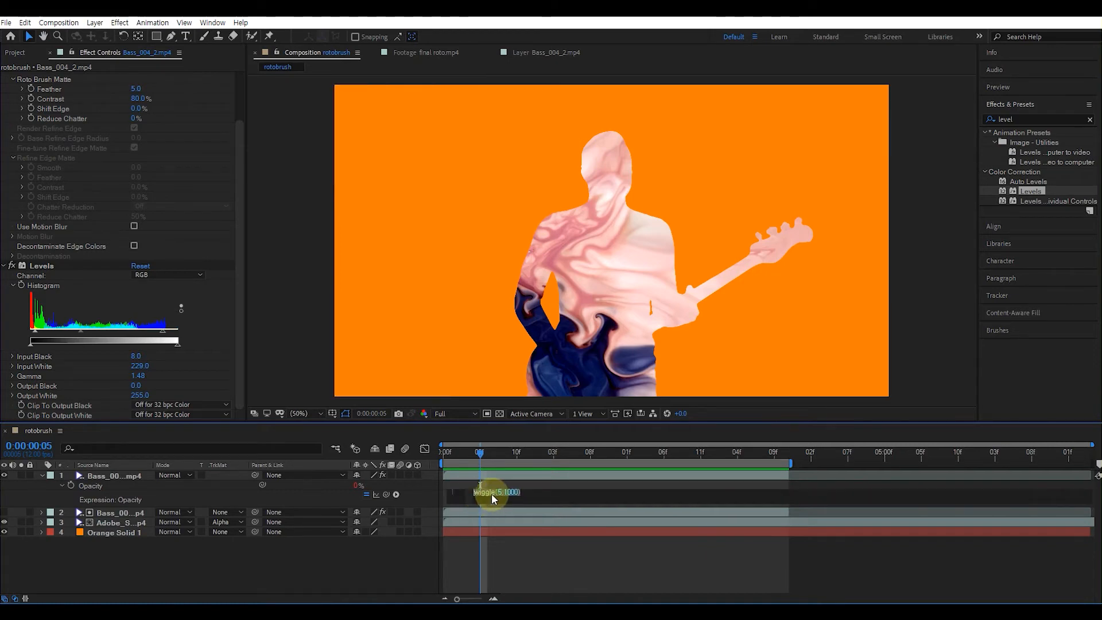
pyautogui.moveTo(498, 492); pyautogui.dragTo(501, 491)
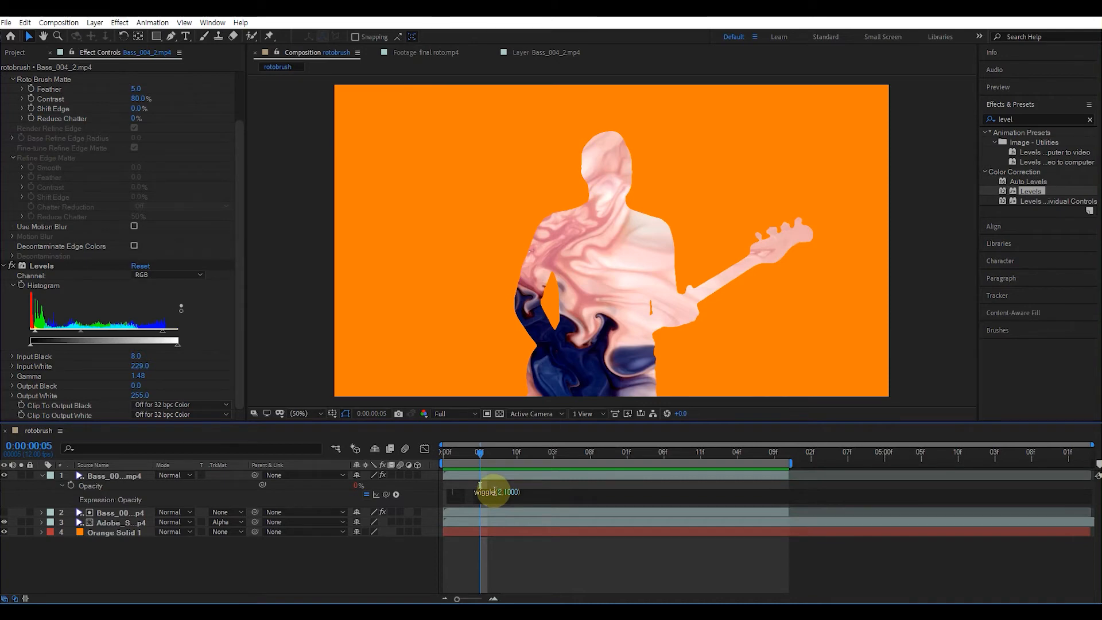
pyautogui.write('2')
pyautogui.click(588, 566)
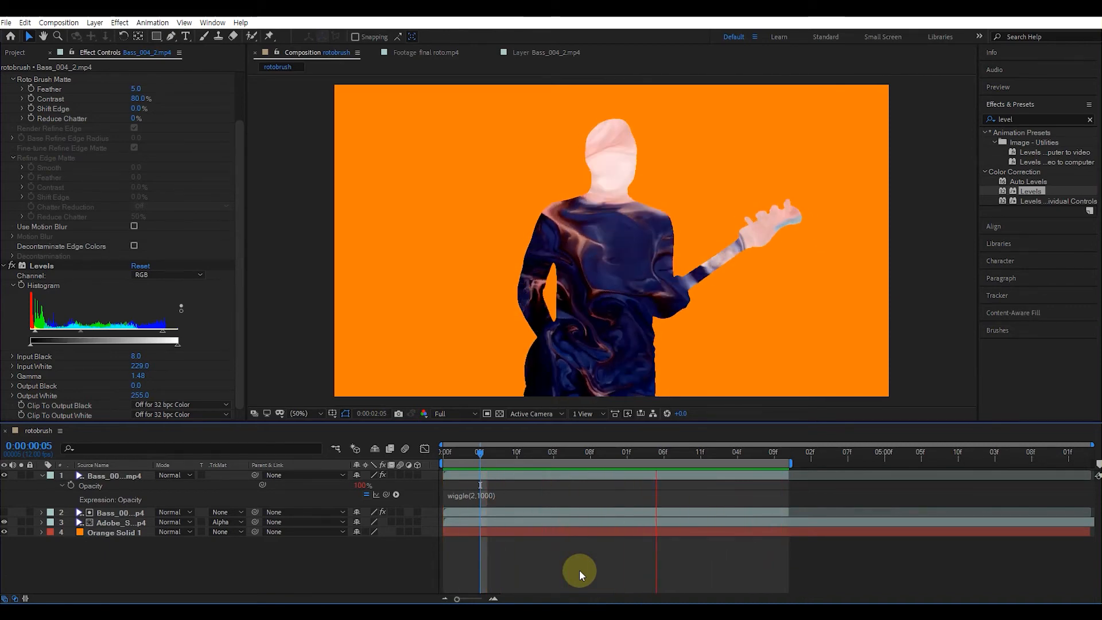
pyautogui.press('space')
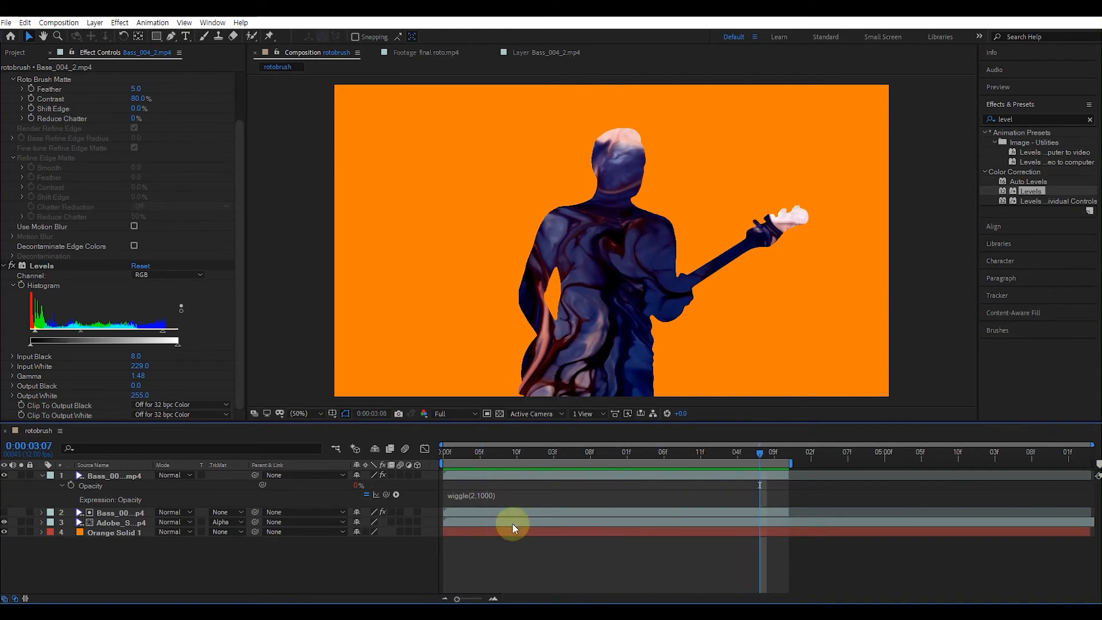
# - Change the opacity expression to wiggle(10,1000) and preview the faster flicker
pyautogui.click(470, 496)
pyautogui.click(500, 492)
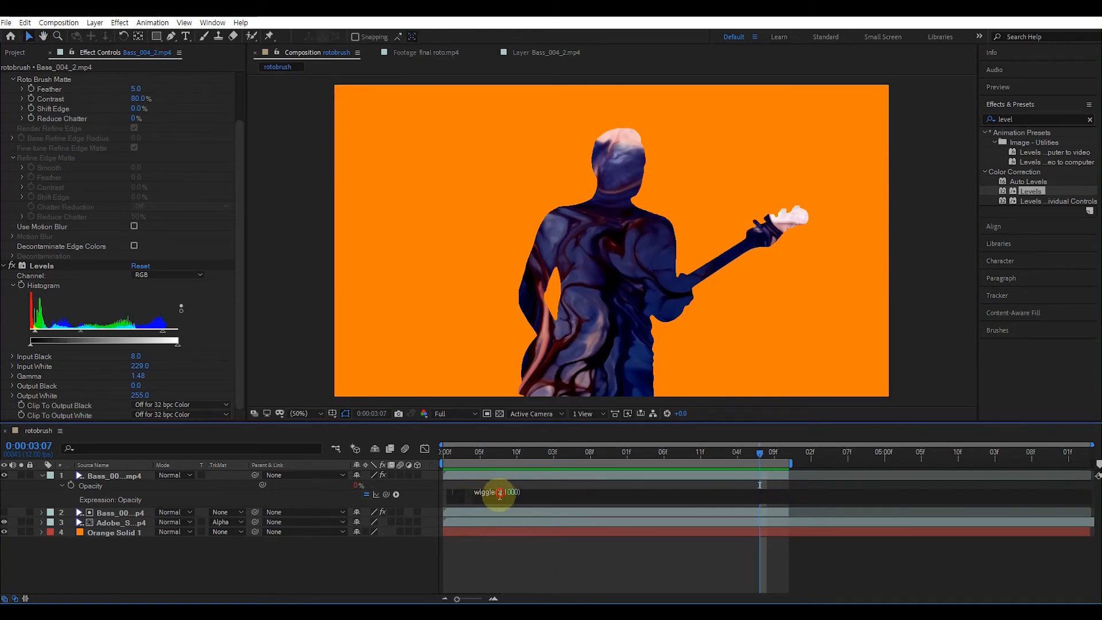
pyautogui.write('2')
pyautogui.click(673, 534)
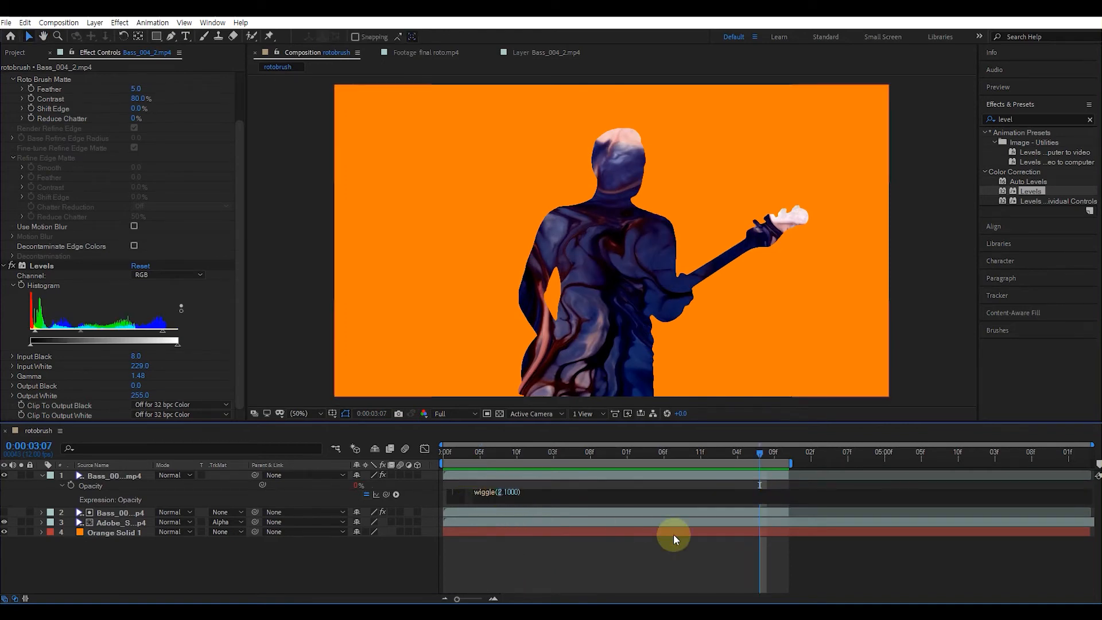
pyautogui.write('10')
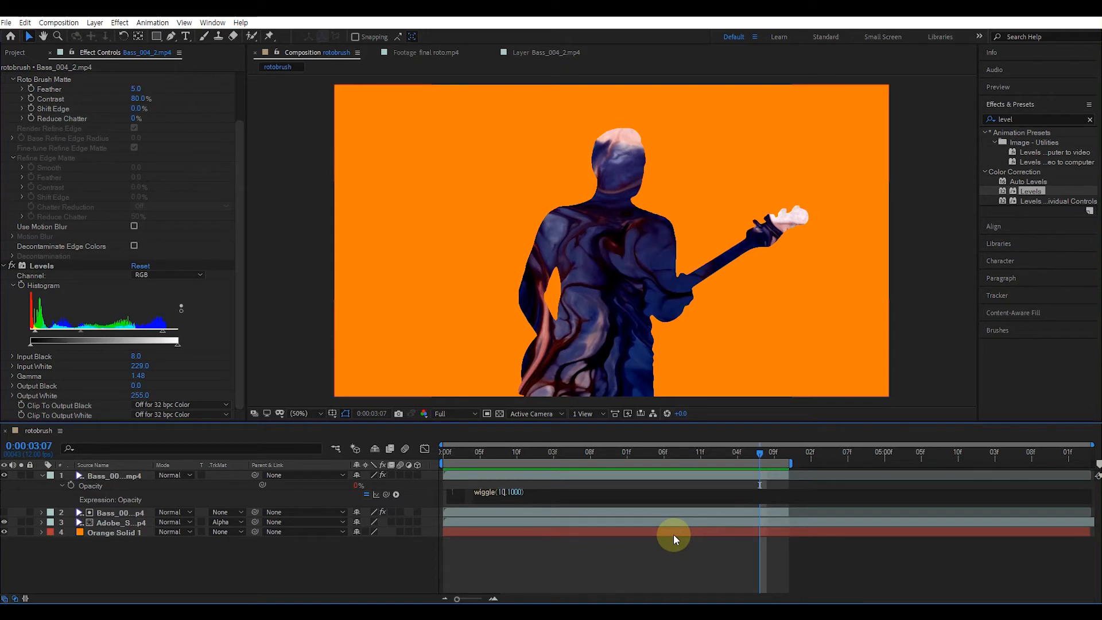
pyautogui.click(562, 564)
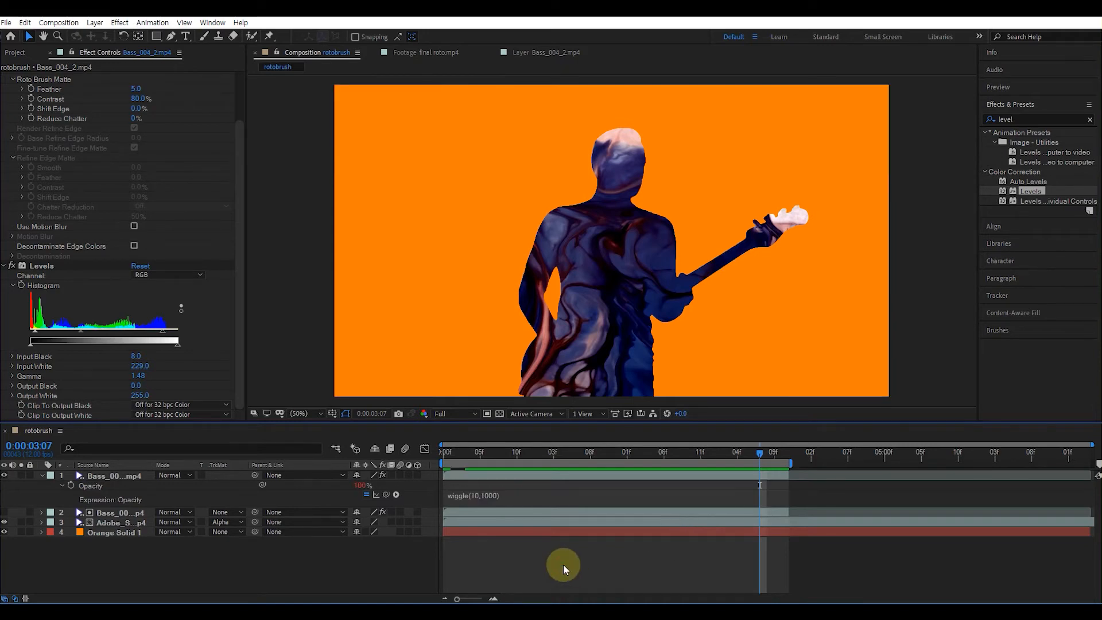
pyautogui.press('space')
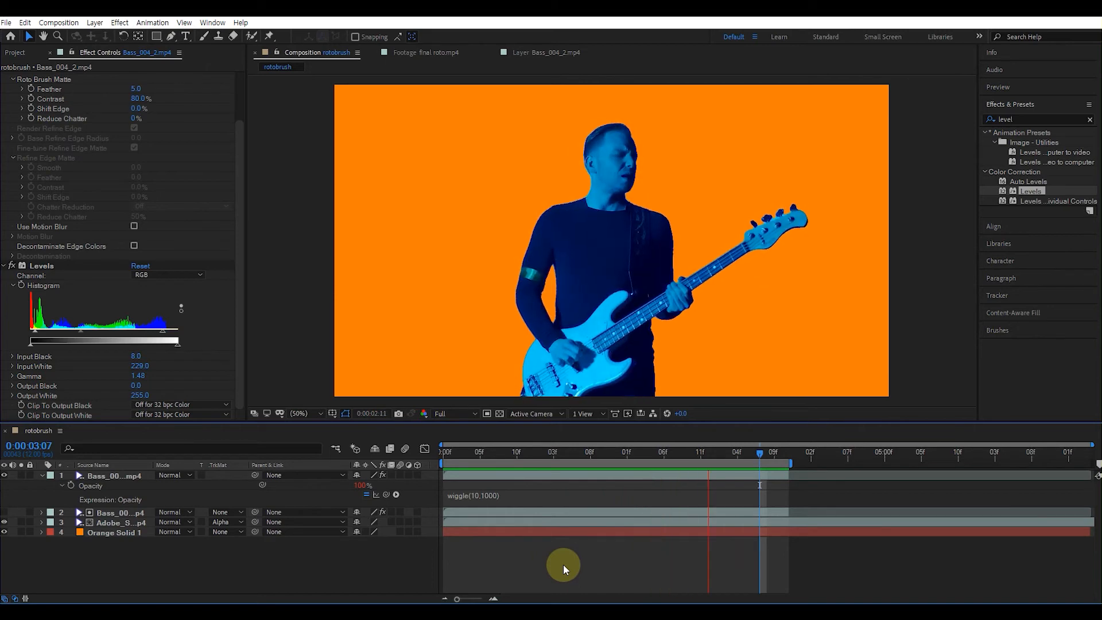
pyautogui.press('space')
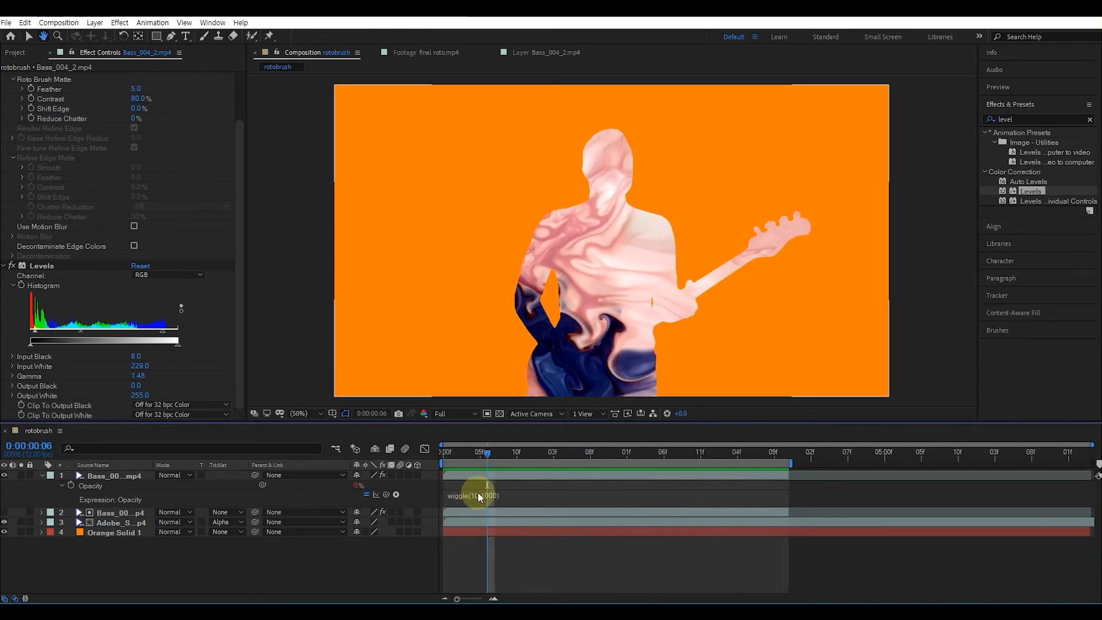
# - Change the top bass layer's opacity expression to wiggle(4,1000) and preview the flicker
pyautogui.click(477, 497)
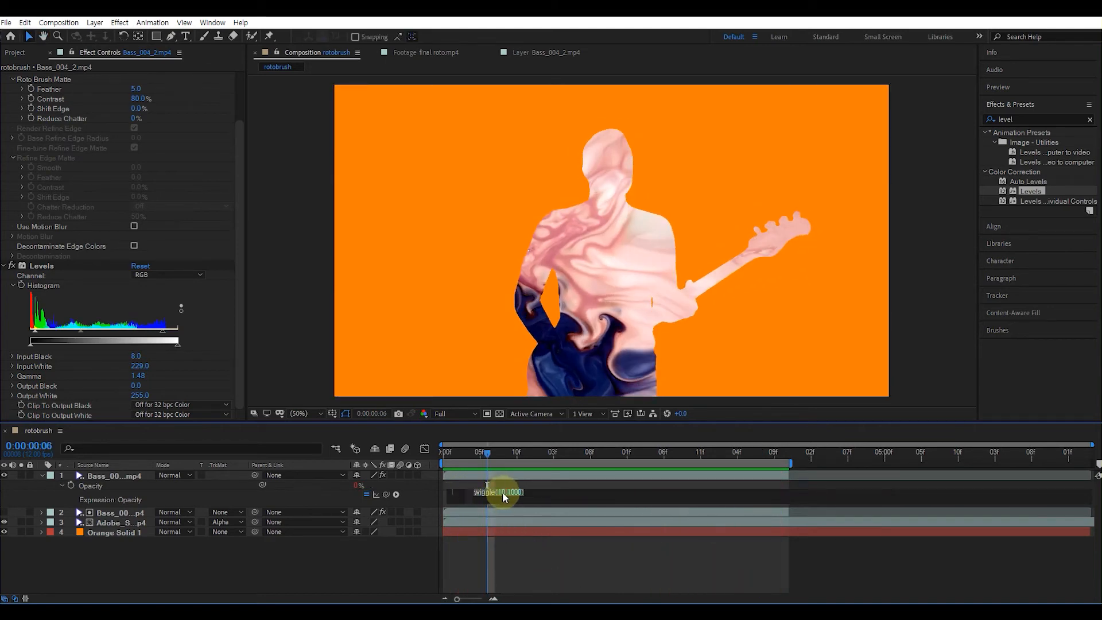
pyautogui.rightClick(501, 491)
pyautogui.click(499, 492)
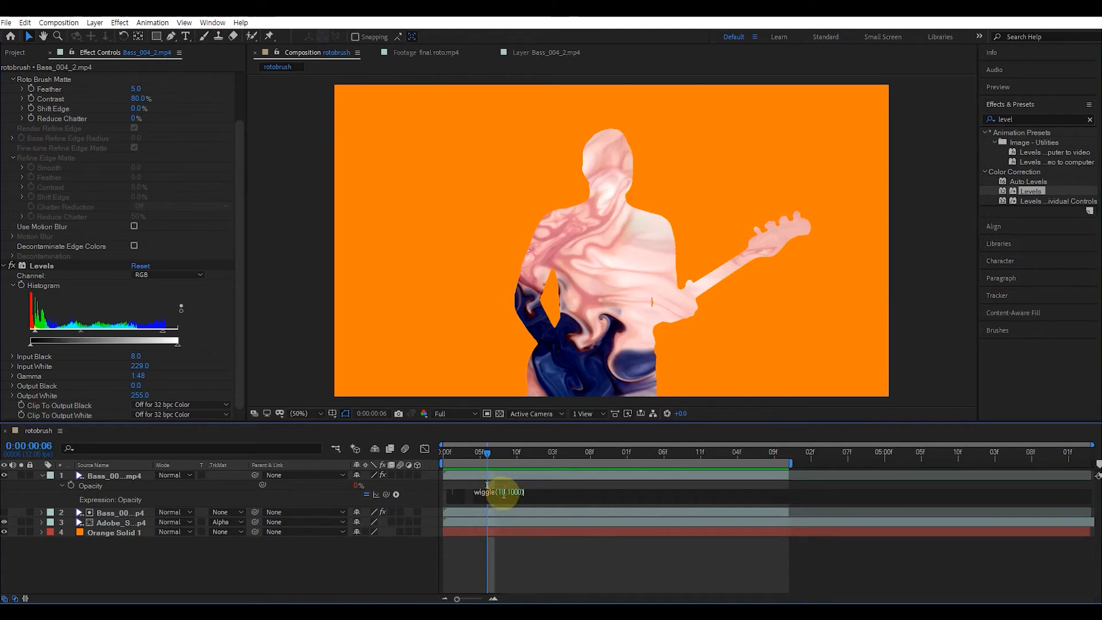
pyautogui.moveTo(497, 492); pyautogui.dragTo(505, 493)
pyautogui.write('4')
pyautogui.click(586, 551)
pyautogui.press('space')
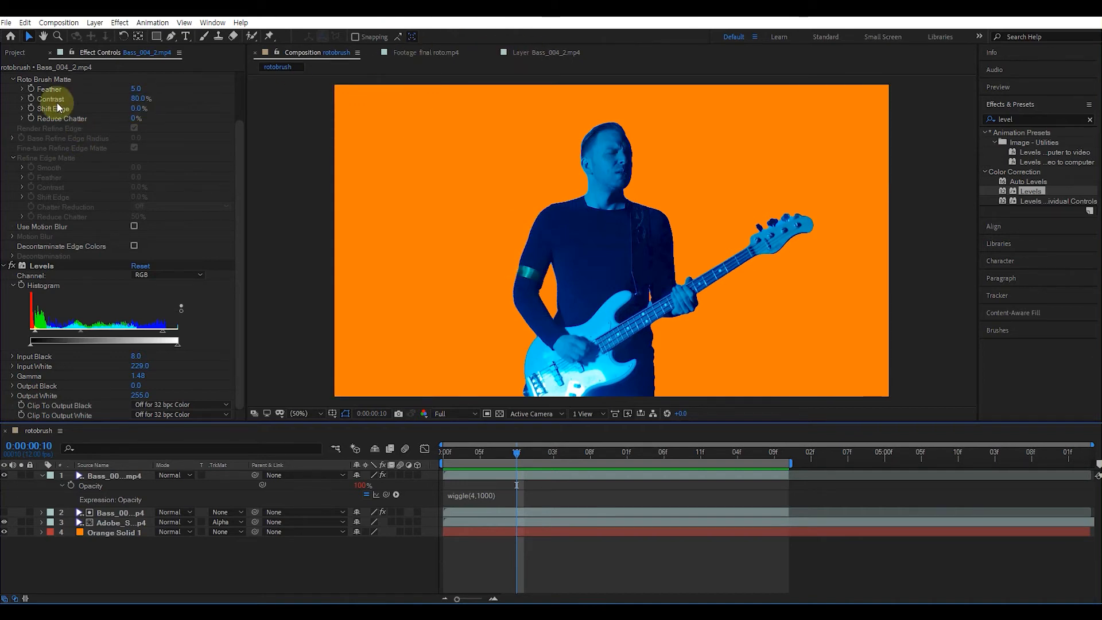
# - Open the final roto.mp4 footage to examine the reference outline around the bass player, and return to the rotobrush composition
pyautogui.click(14, 52)
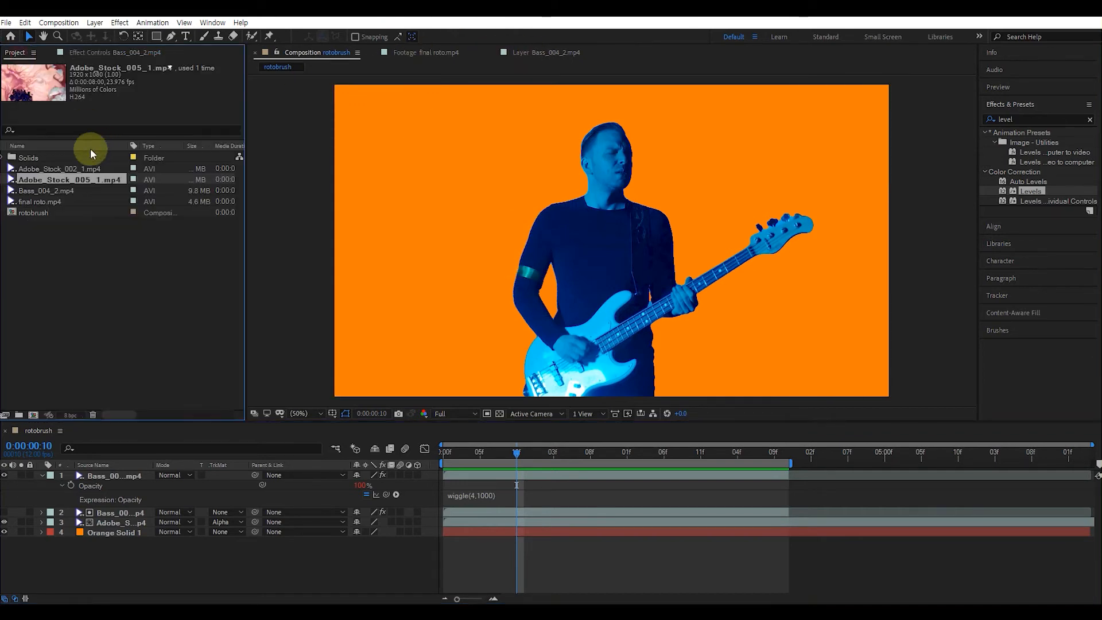
pyautogui.doubleClick(38, 201)
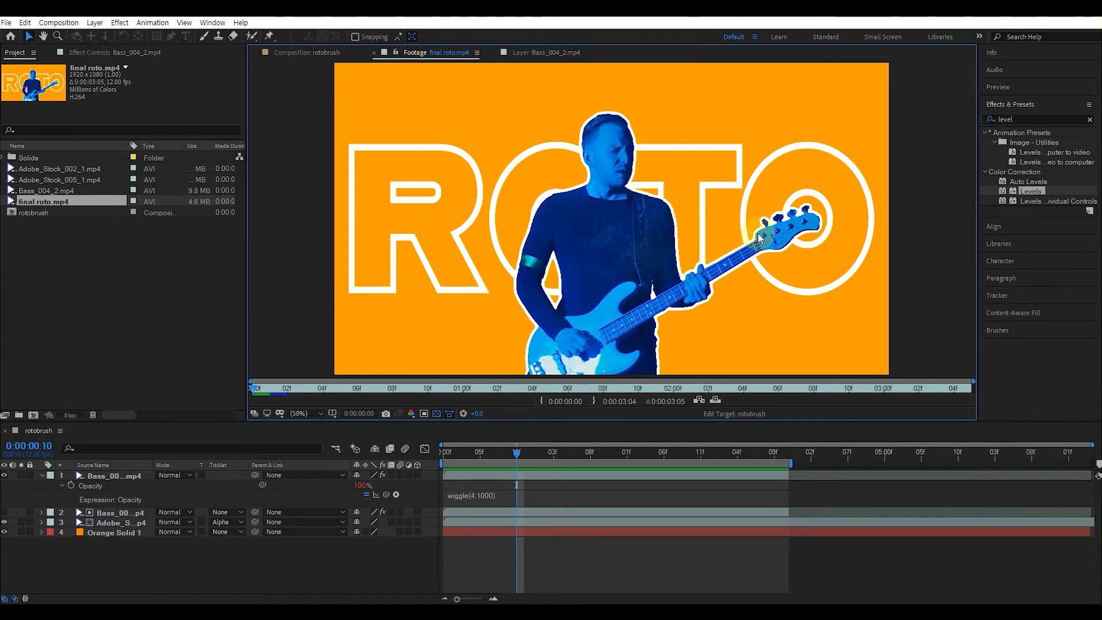
pyautogui.click(105, 301)
pyautogui.click(178, 561)
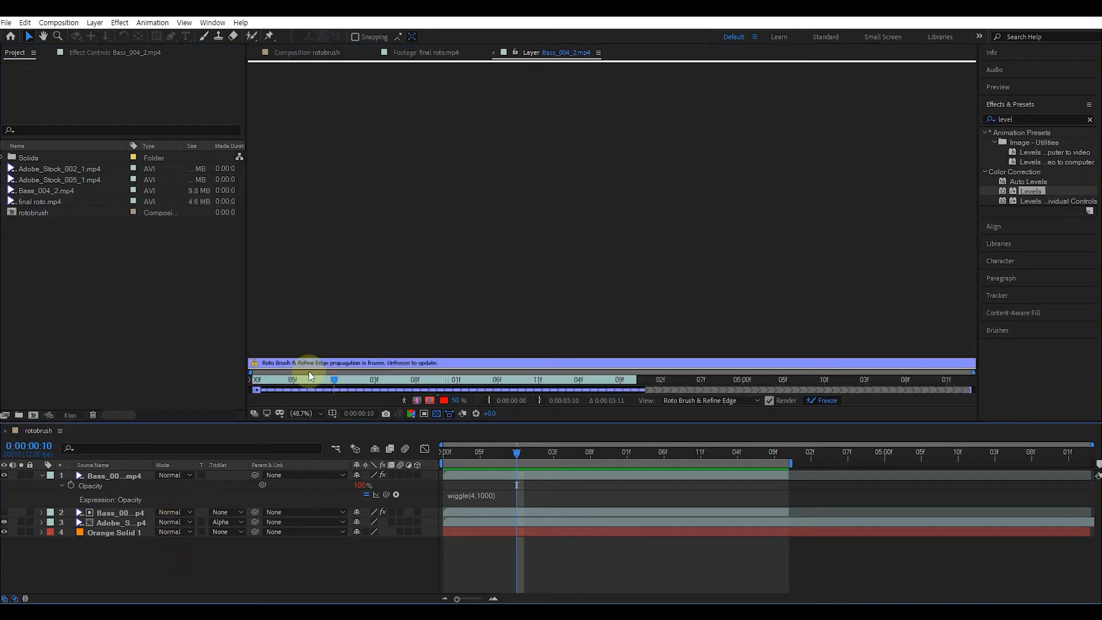
pyautogui.click(288, 53)
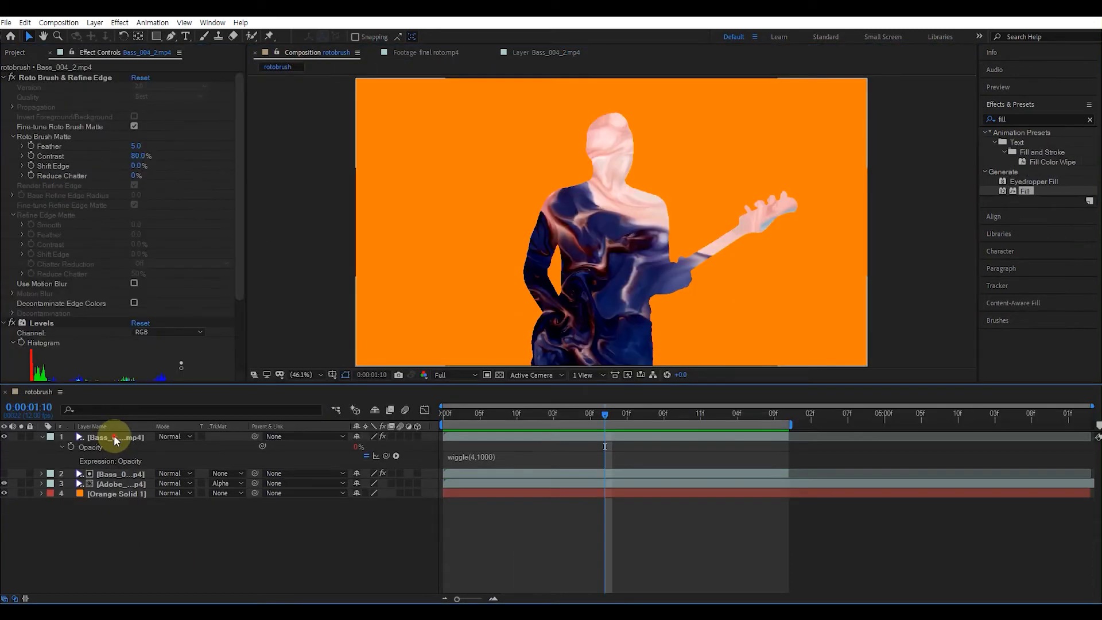
# - Duplicate the top Bass_004_2.mp4 layer and rename the copy stroke
pyautogui.click(116, 438)
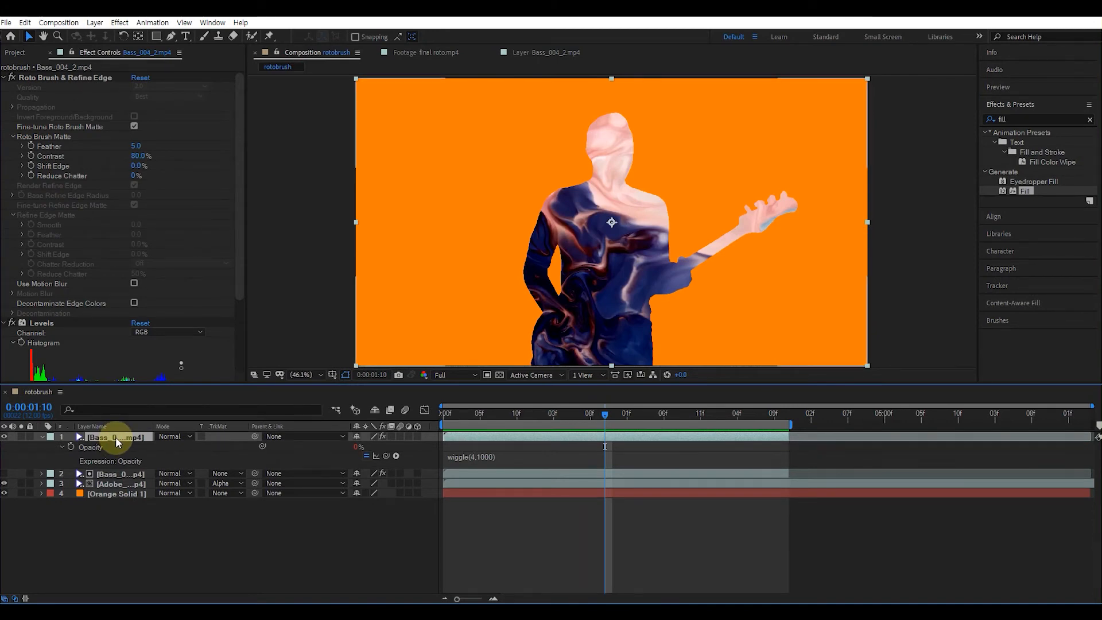
pyautogui.hotkey('ctrl', 'd')
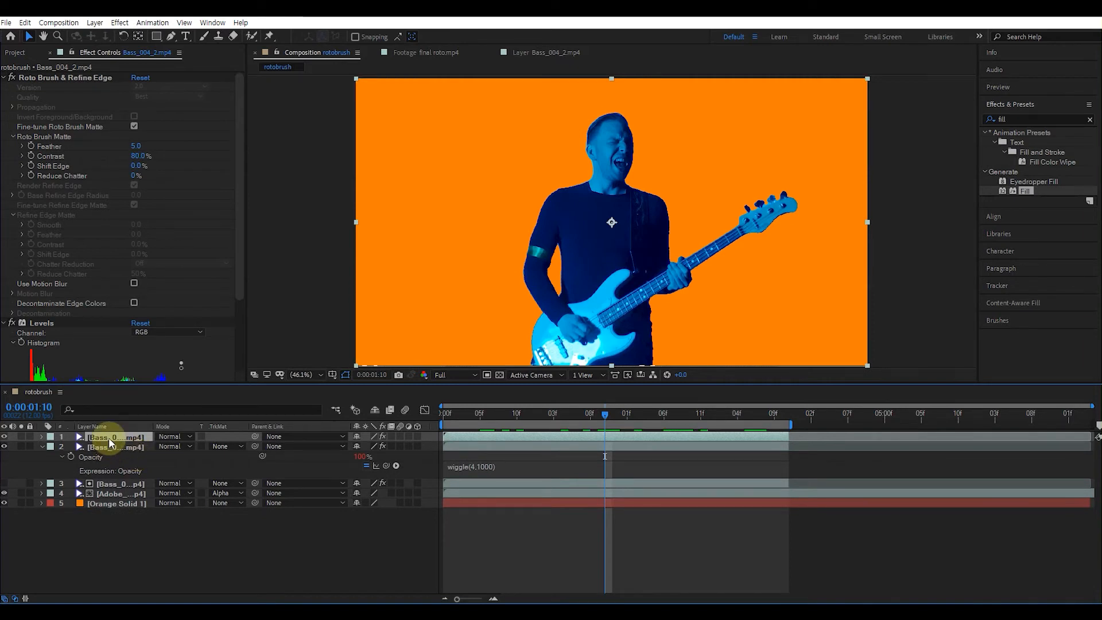
pyautogui.press('Return')
pyautogui.write('fi')
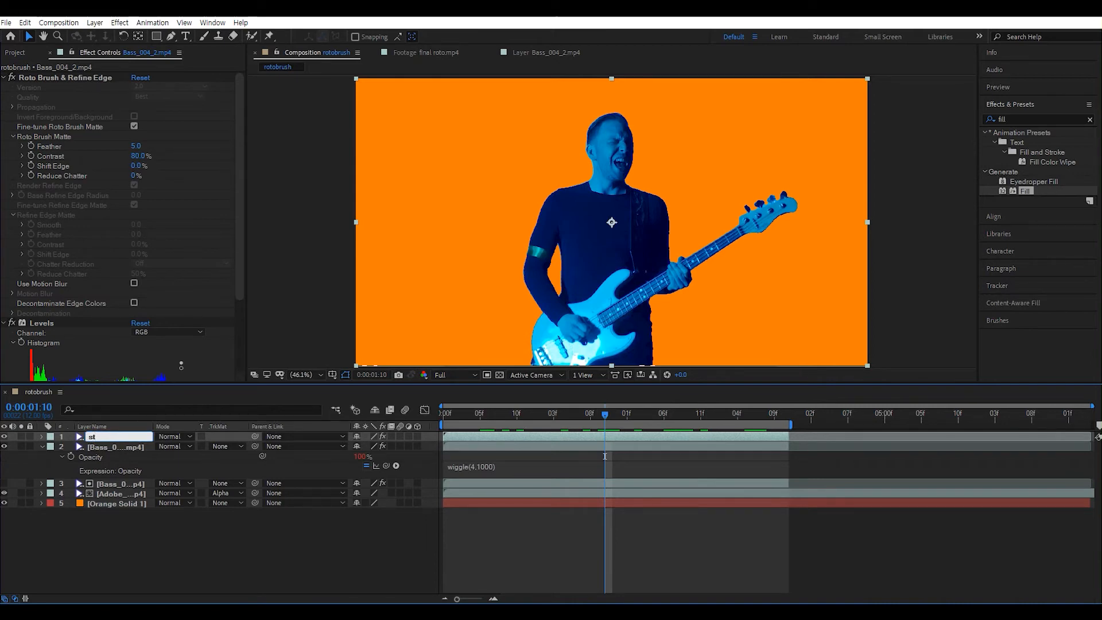
pyautogui.write('roke')
pyautogui.click(155, 549)
# - Reveal the stroke layer's Opacity property and delete its wiggle expression
pyautogui.click(52, 436)
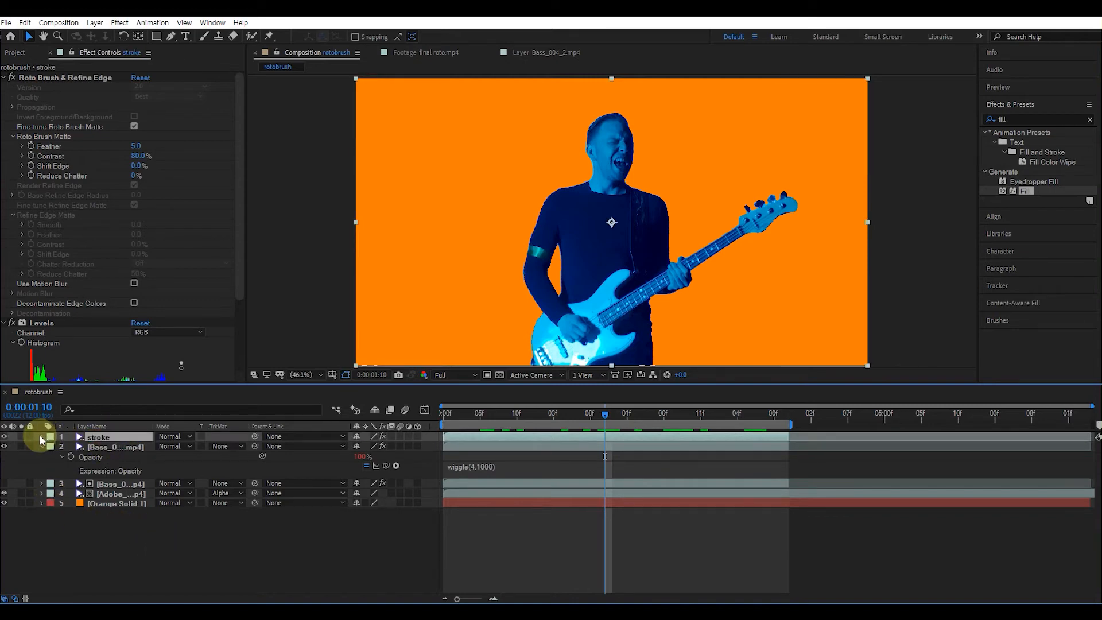
pyautogui.click(41, 436)
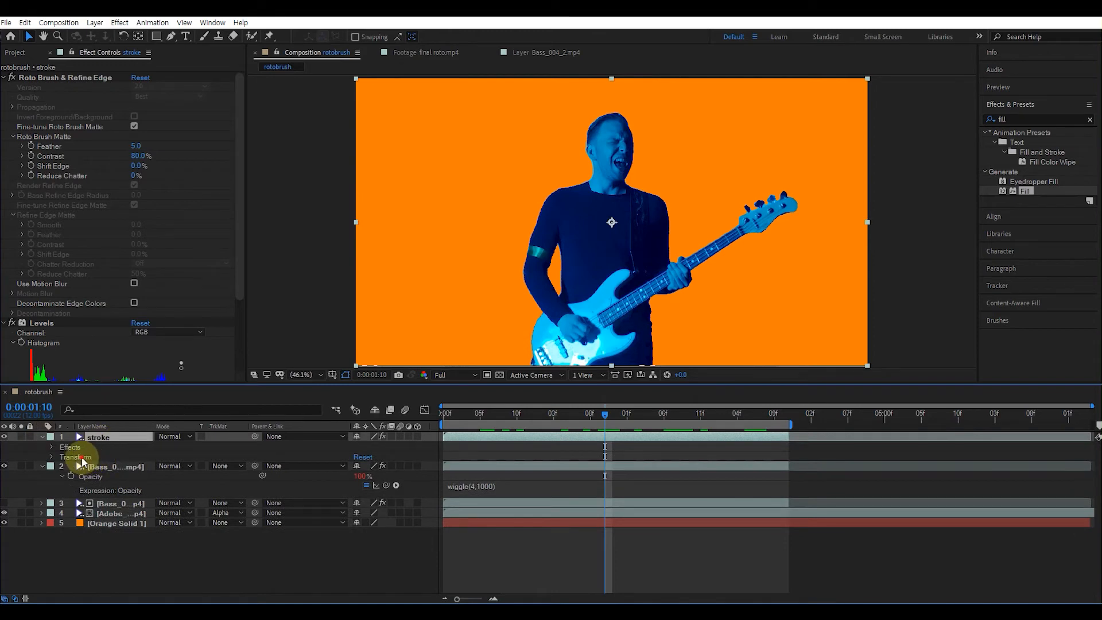
pyautogui.click(86, 456)
pyautogui.press('t')
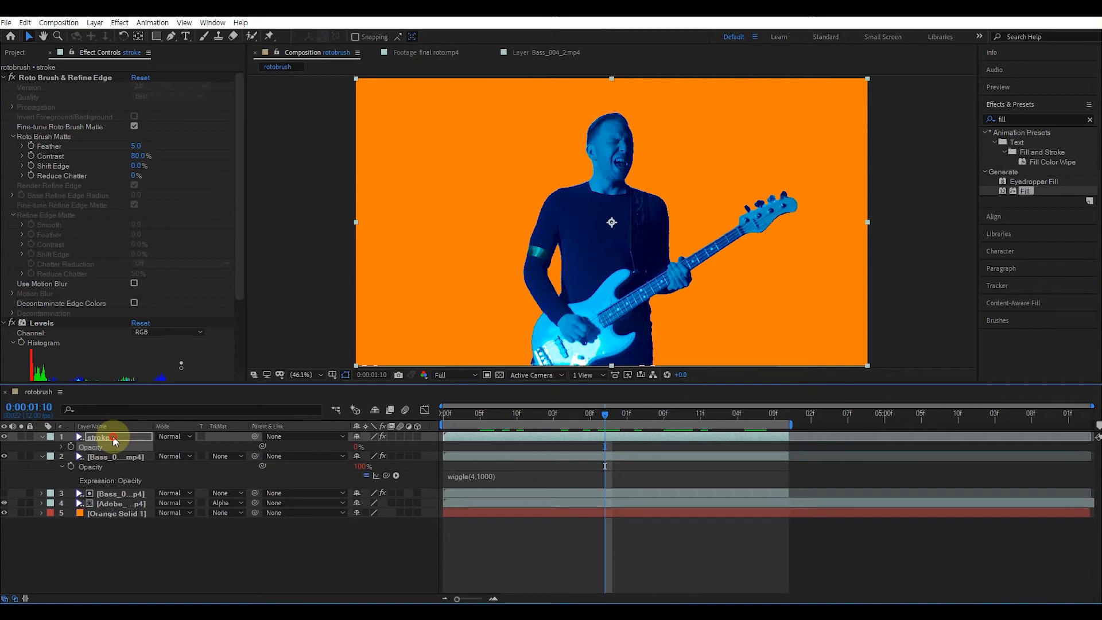
pyautogui.click(84, 448)
pyautogui.write('wiggle(4,1000)')
pyautogui.click(316, 459)
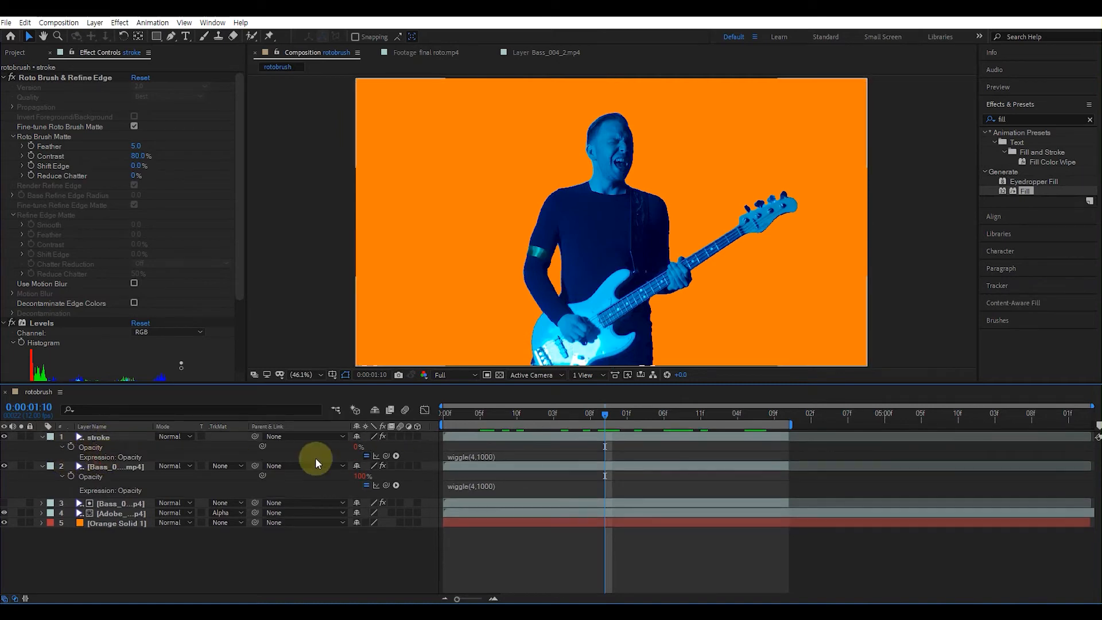
pyautogui.click(90, 447)
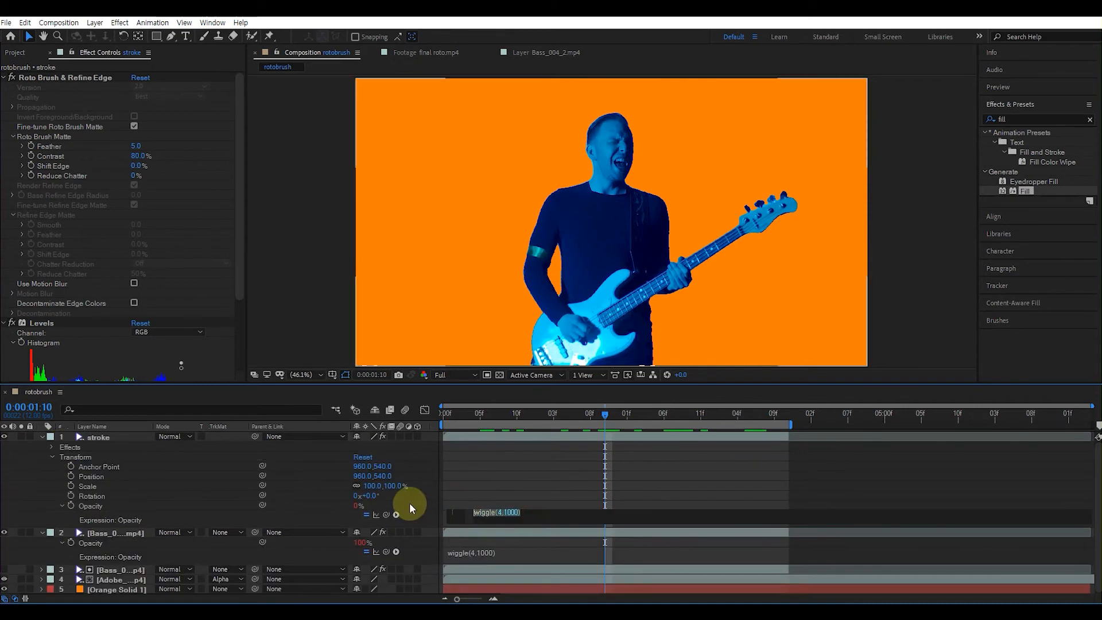
pyautogui.press('BackSpace')
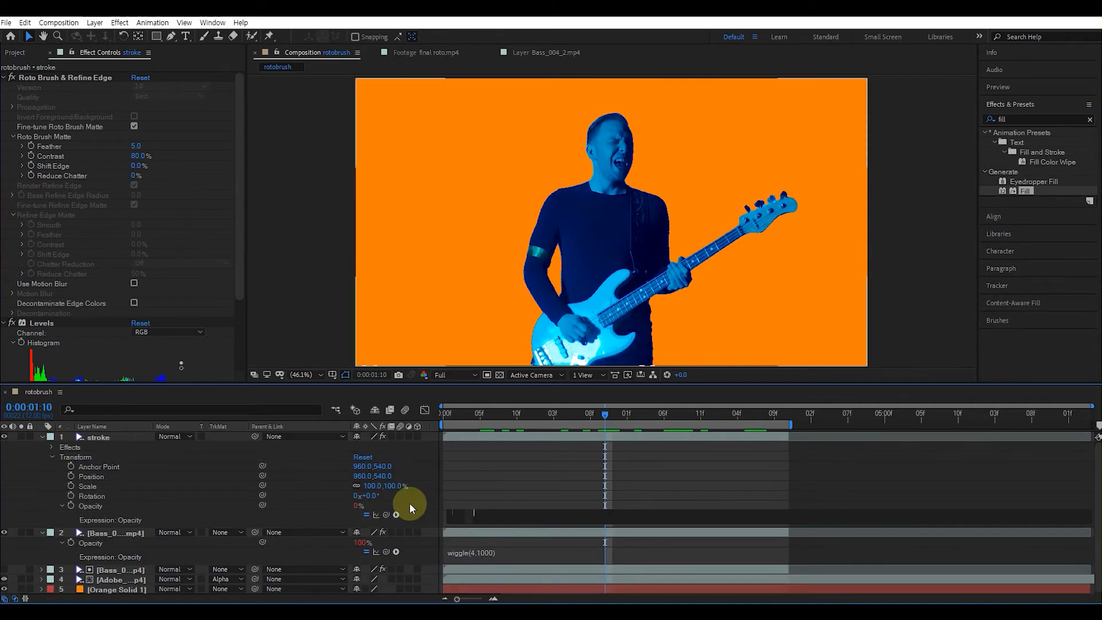
pyautogui.click(493, 484)
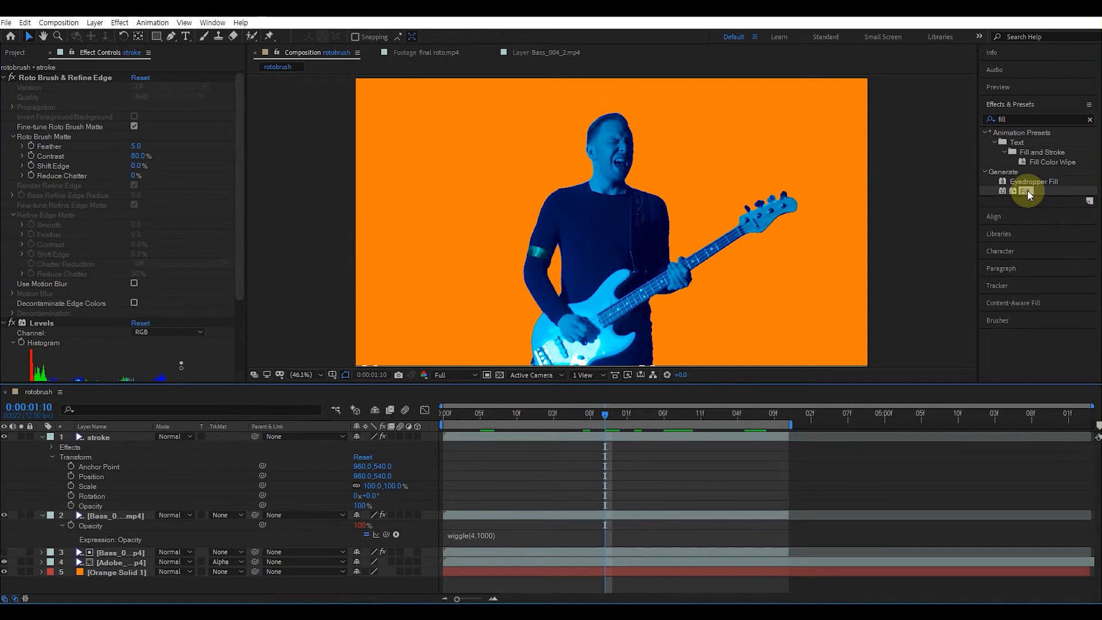
# - Apply the Fill effect to the stroke layer and set its color to white
pyautogui.moveTo(1028, 195)
pyautogui.mouseDown()
pyautogui.moveTo(295, 411)
pyautogui.moveTo(131, 440)
pyautogui.mouseUp()
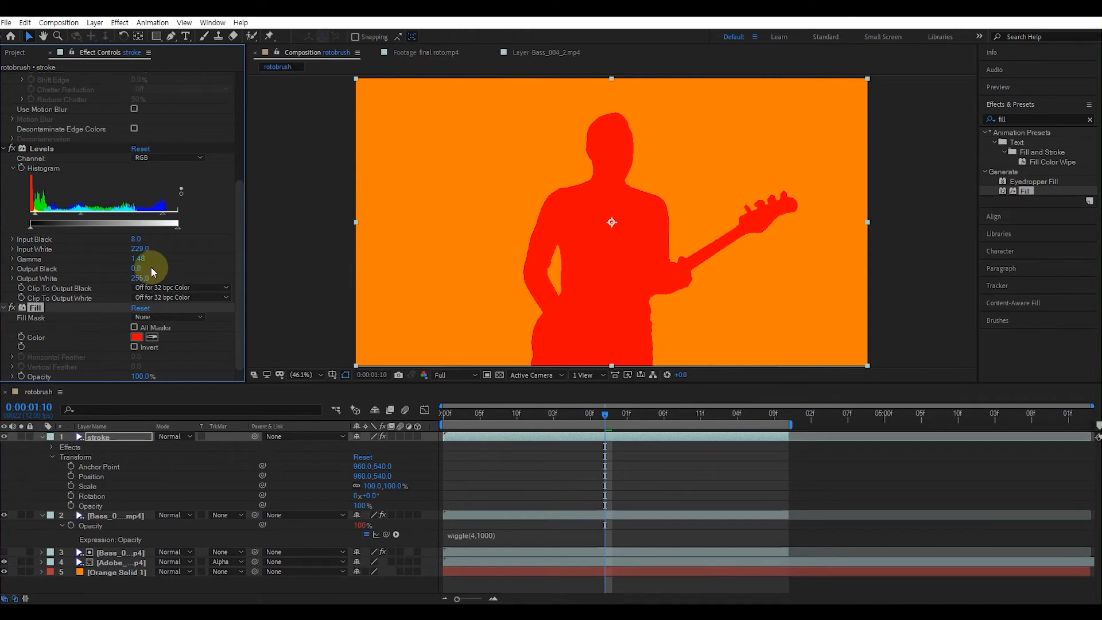
pyautogui.click(138, 339)
pyautogui.moveTo(639, 322); pyautogui.dragTo(546, 313)
pyautogui.click(836, 320)
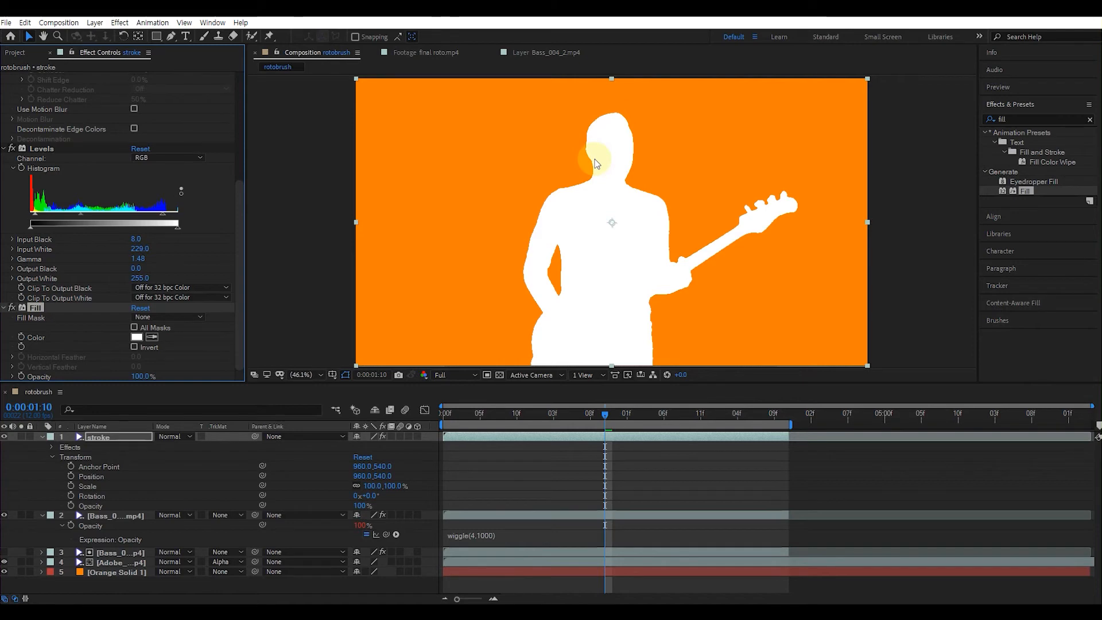
# - Expand the stroke layer's Roto Brush matte with Feather 30.4, Contrast 100% and Shift Edge 52%
pyautogui.moveTo(239, 223); pyautogui.dragTo(238, 82)
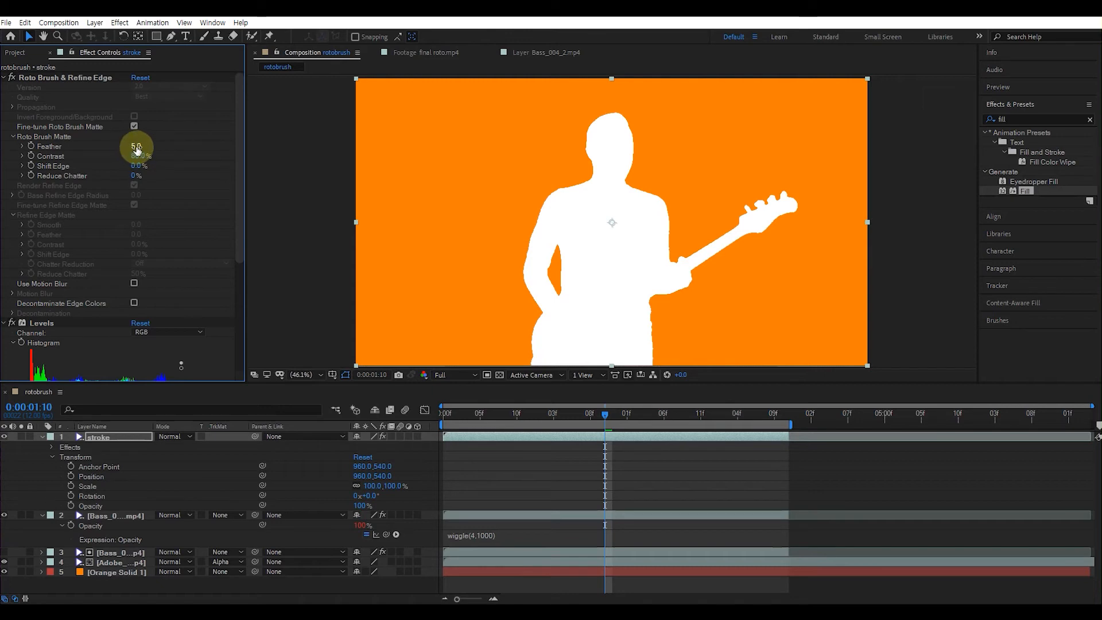
pyautogui.moveTo(140, 147); pyautogui.dragTo(293, 157)
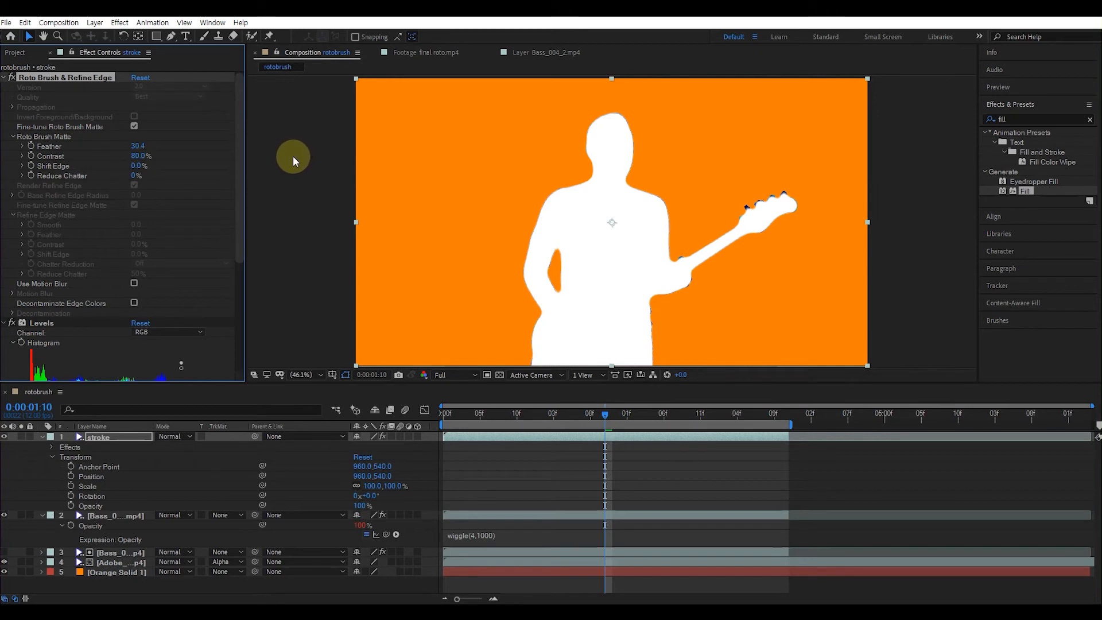
pyautogui.moveTo(138, 155); pyautogui.dragTo(518, 160)
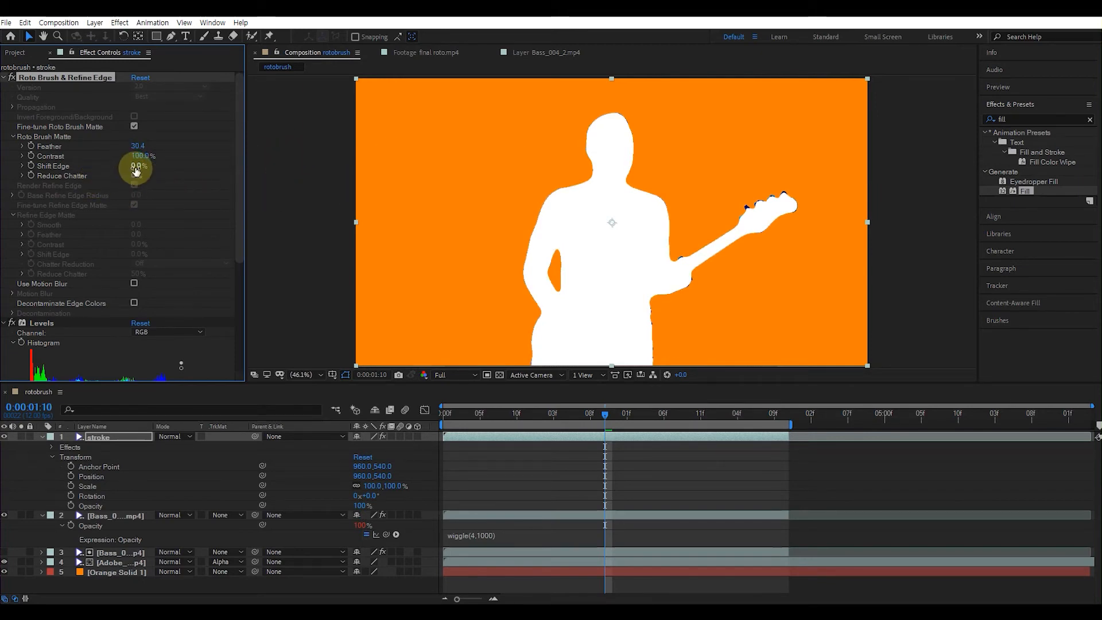
pyautogui.moveTo(149, 167)
pyautogui.mouseDown()
pyautogui.moveTo(175, 167)
pyautogui.moveTo(163, 169)
pyautogui.mouseUp()
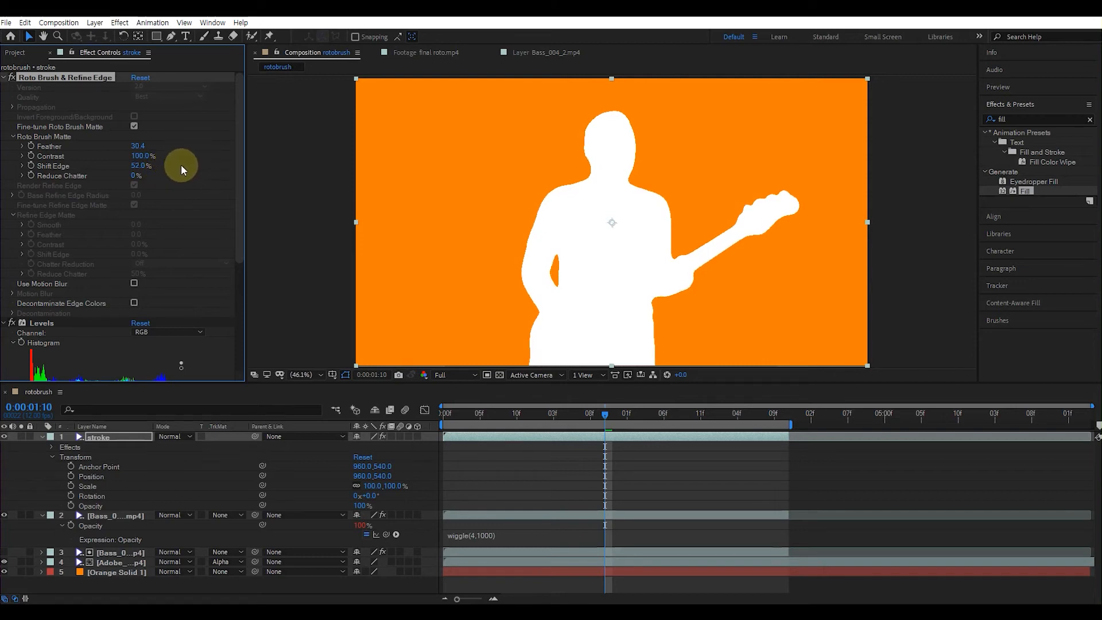
# - Move the stroke layer directly above Orange Solid 1 and check the outline at 0:00:00:04
pyautogui.click(112, 436)
pyautogui.moveTo(122, 436)
pyautogui.mouseDown()
pyautogui.moveTo(104, 508)
pyautogui.moveTo(115, 567)
pyautogui.mouseUp()
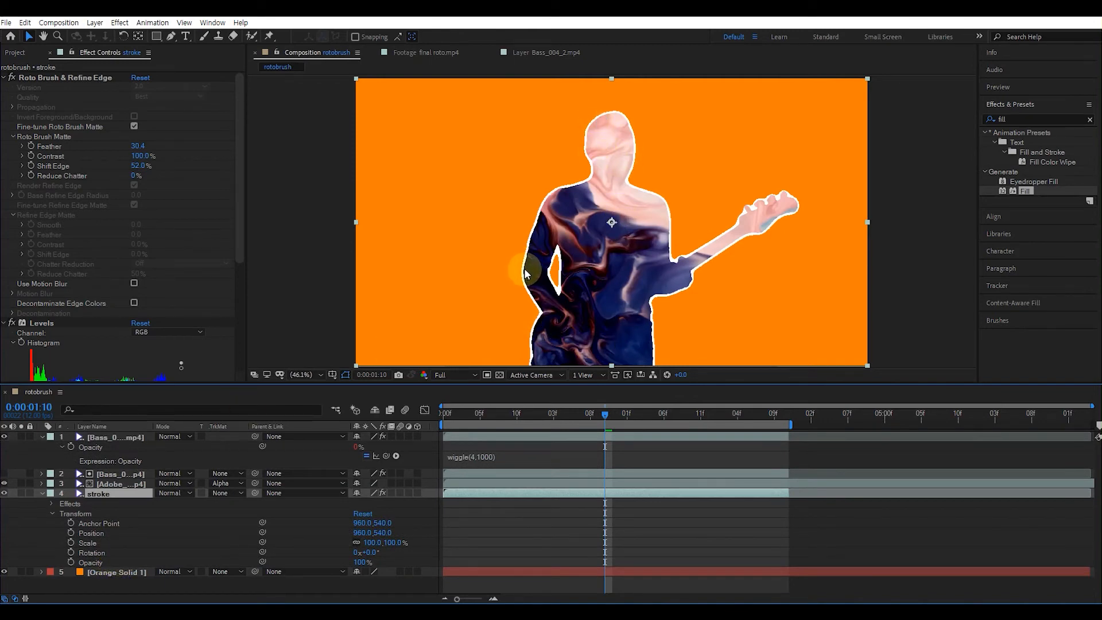
pyautogui.moveTo(605, 414); pyautogui.dragTo(470, 421)
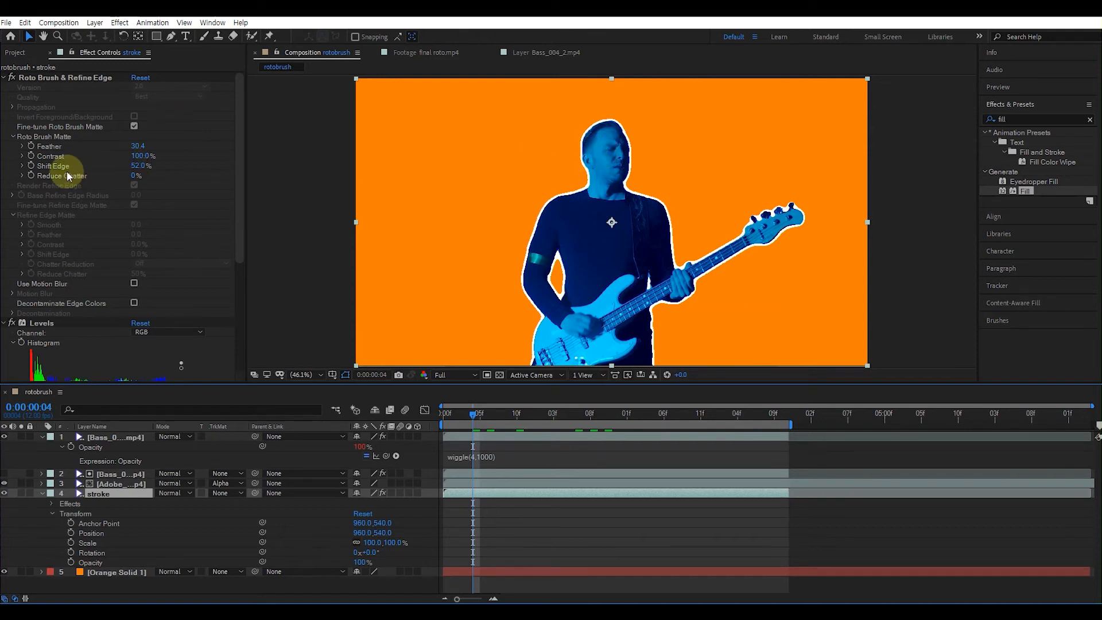
# - Try a much thicker outline with Shift Edge at 100% and Feather up to 194.4, and undo the Feather increases
pyautogui.moveTo(134, 168)
pyautogui.mouseDown()
pyautogui.moveTo(172, 166)
pyautogui.moveTo(135, 147)
pyautogui.moveTo(190, 147)
pyautogui.mouseUp()
pyautogui.moveTo(591, 150); pyautogui.dragTo(975, 153)
pyautogui.click(960, 155)
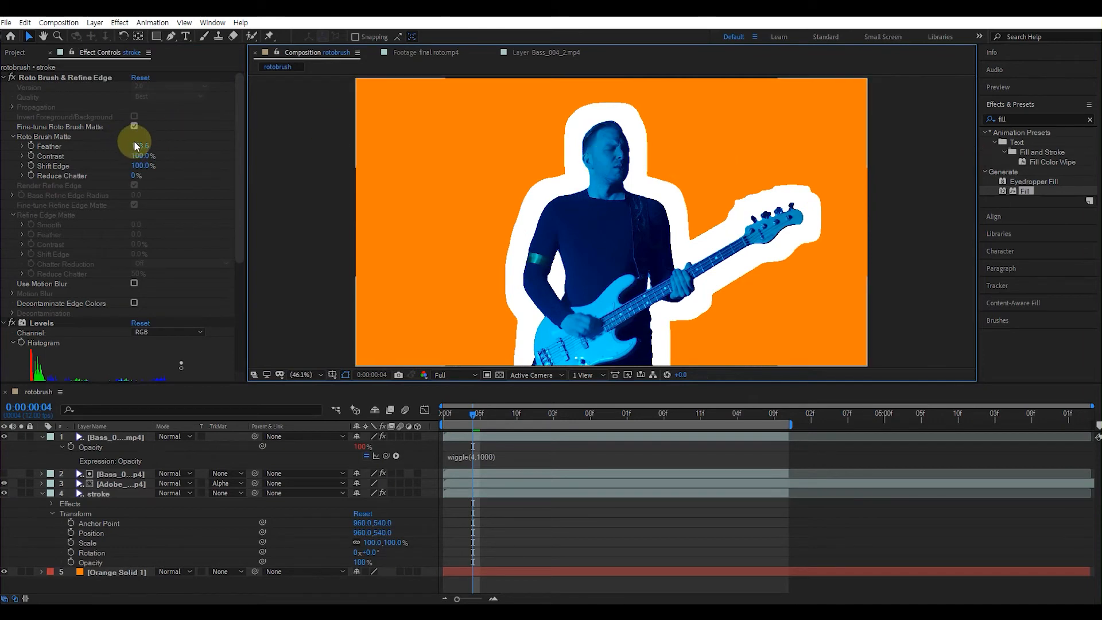
pyautogui.moveTo(140, 147); pyautogui.dragTo(253, 140)
pyautogui.click(776, 213)
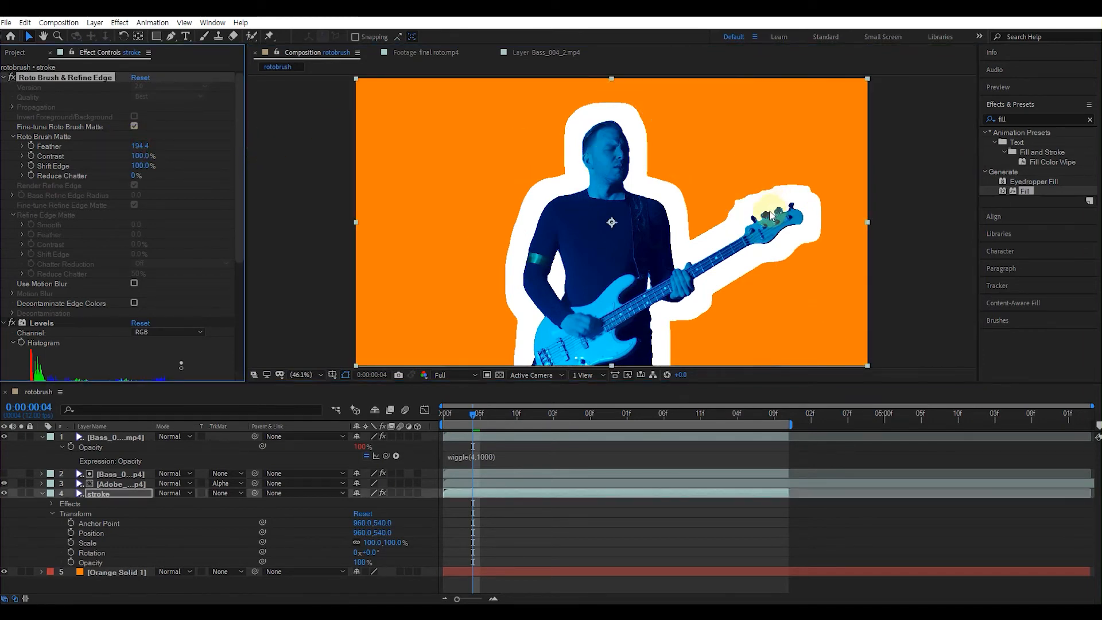
pyautogui.click(133, 151)
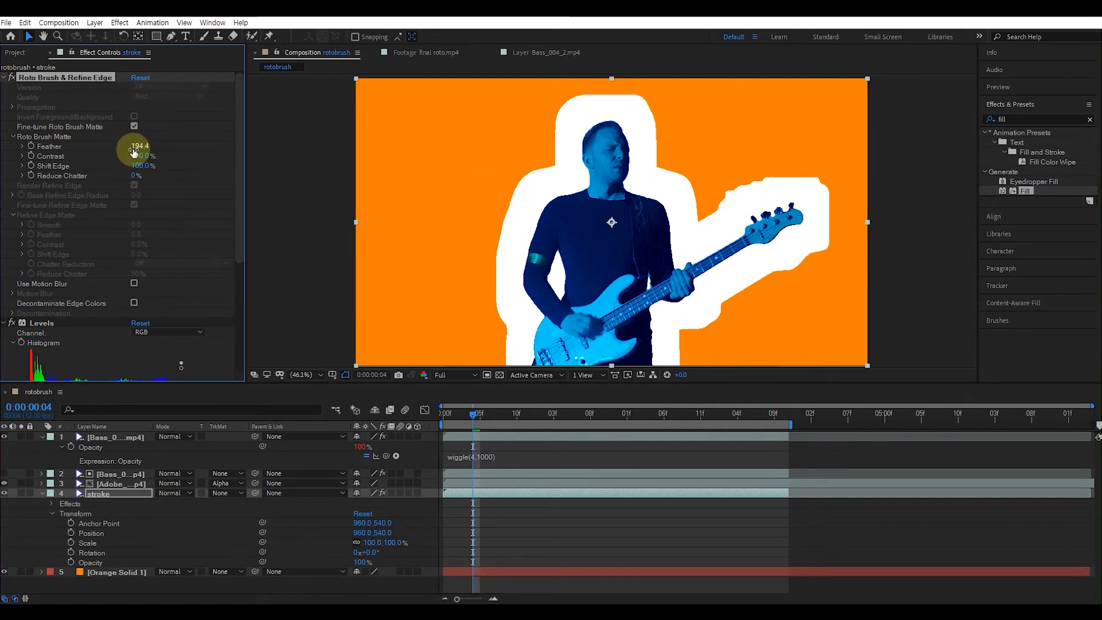
pyautogui.hotkey('ctrl', 'z')
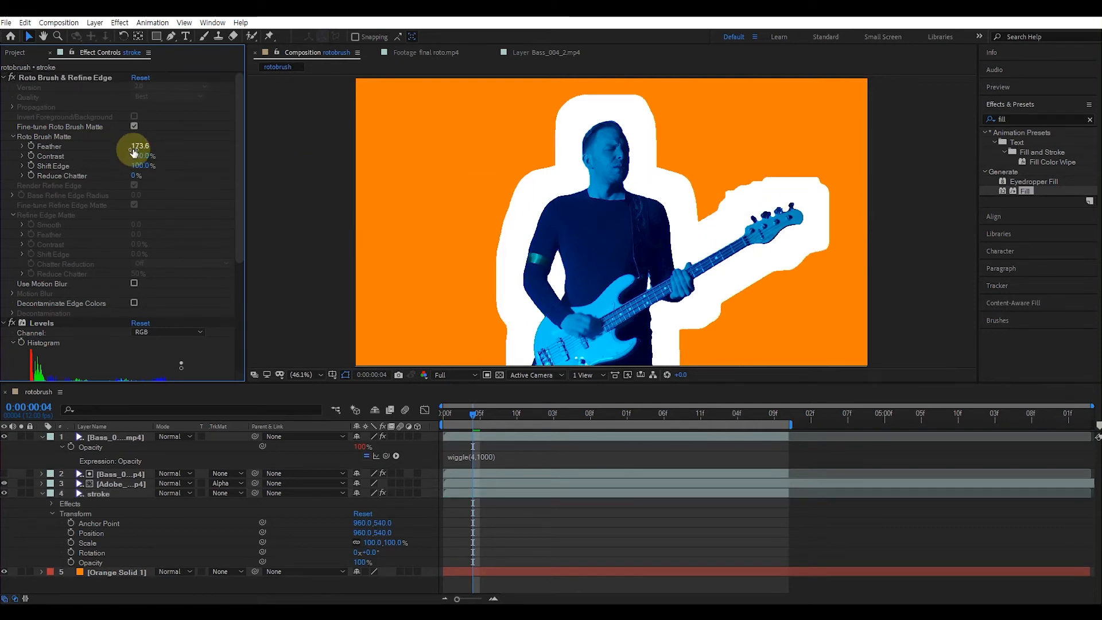
pyautogui.hotkey('ctrl', 'z')
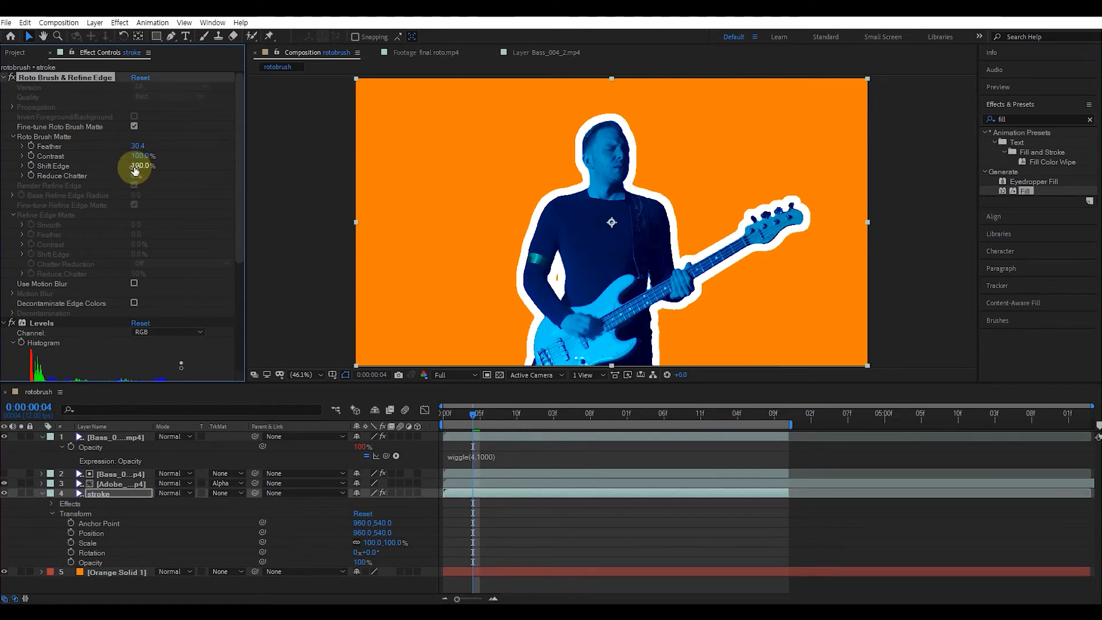
# - Reduce the stroke matte's Shift Edge for a thinner white outline and preview the composition
pyautogui.moveTo(135, 166); pyautogui.dragTo(125, 165)
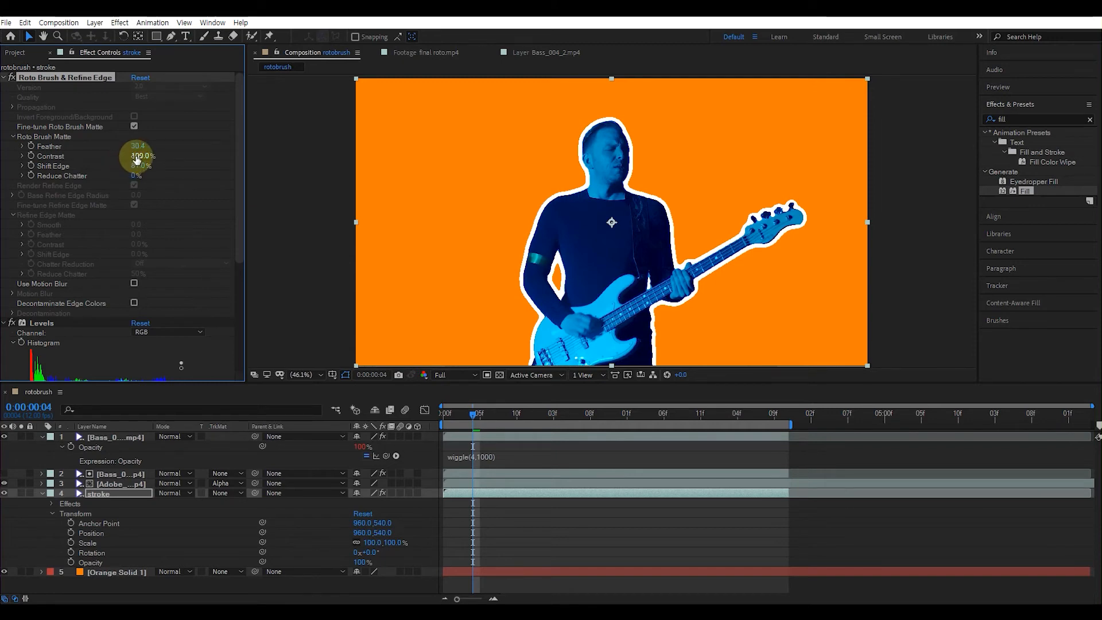
pyautogui.press('space')
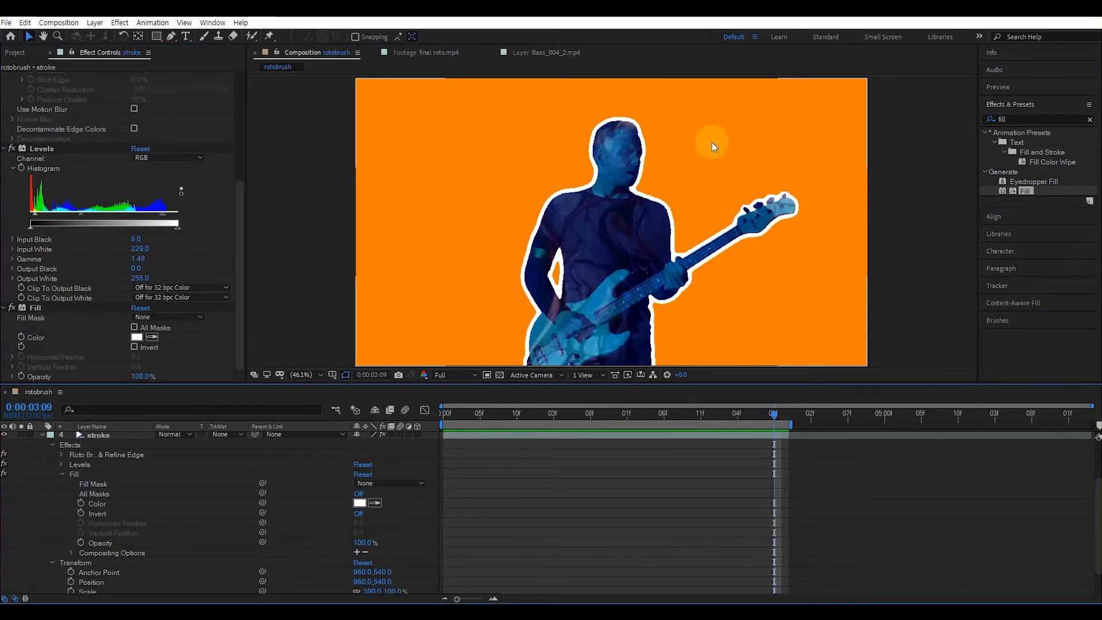
# - Play the final roto.mp4 reference footage from its start to examine the remaining design elements
pyautogui.click(420, 52)
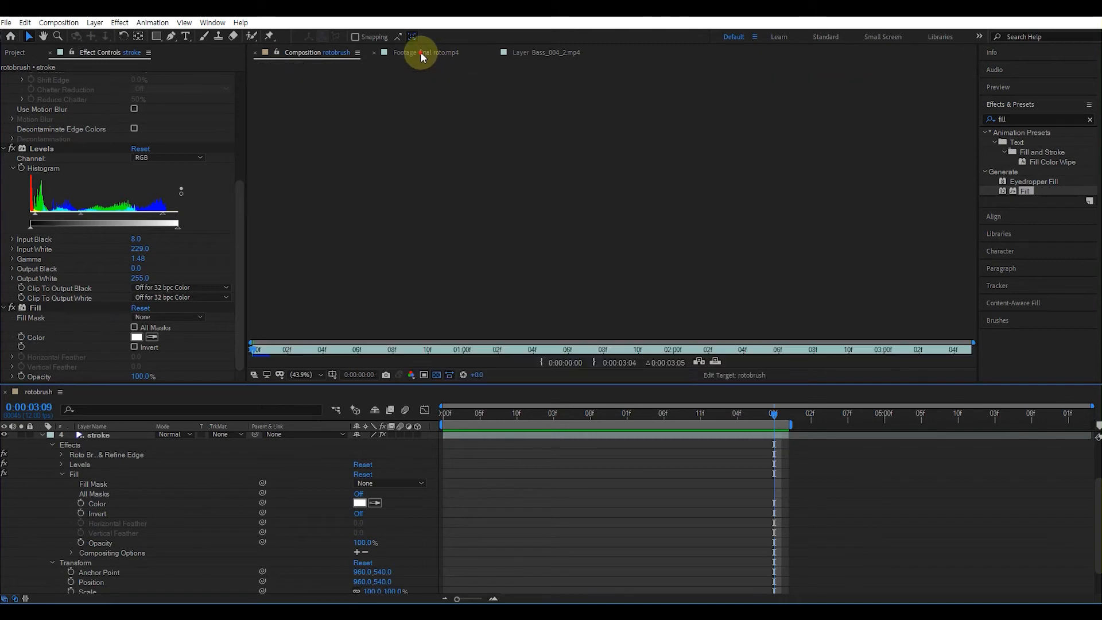
pyautogui.moveTo(255, 347); pyautogui.dragTo(153, 355)
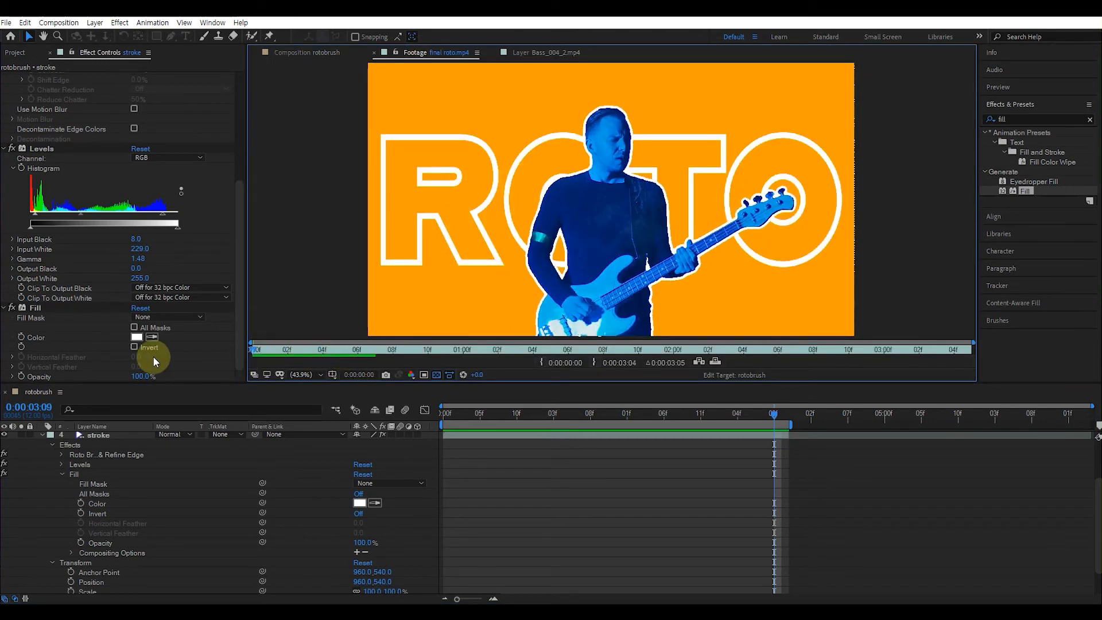
pyautogui.press('space')
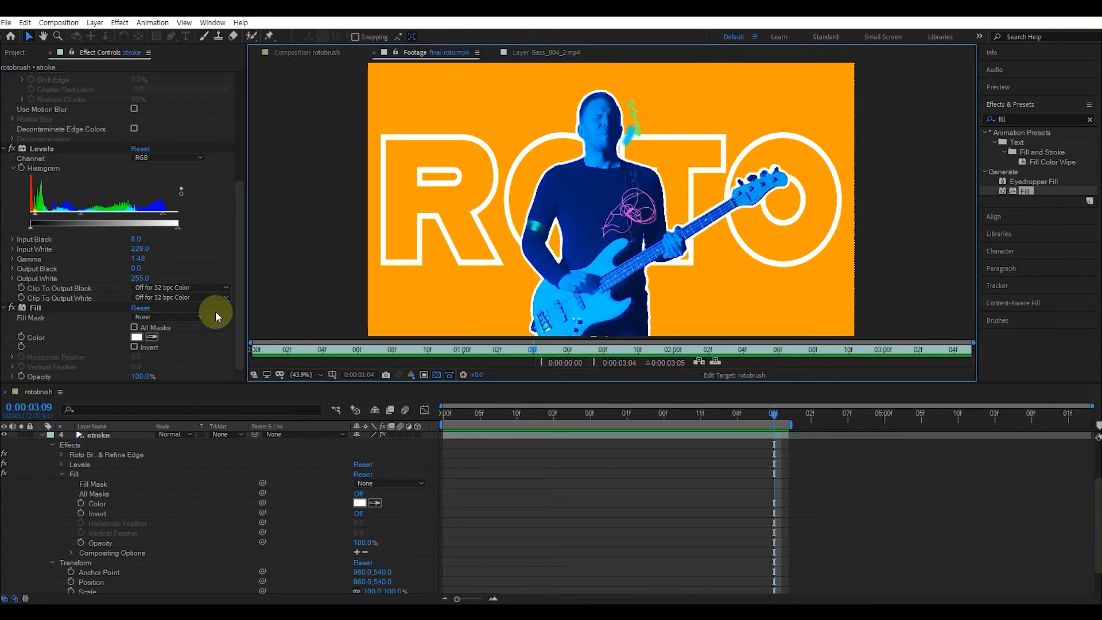
# - Add a ROTO title to the rotobrush composition in Noto Sans CJK KR Bold at 795 px, with a white outline and no fill
pyautogui.moveTo(300, 352); pyautogui.dragTo(633, 353)
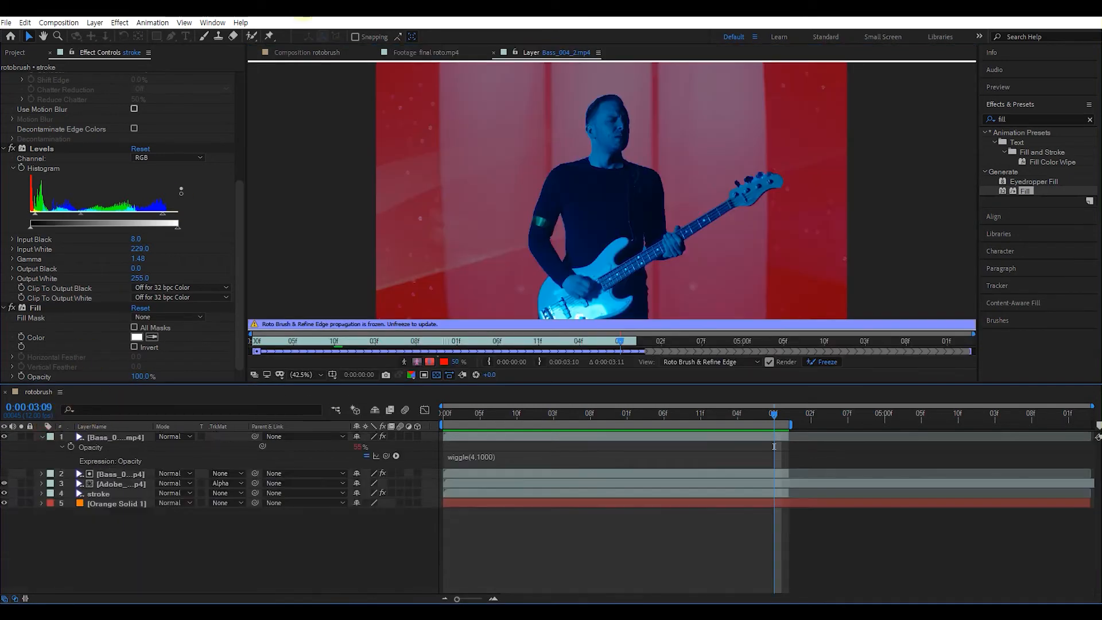
pyautogui.click(307, 53)
pyautogui.click(186, 37)
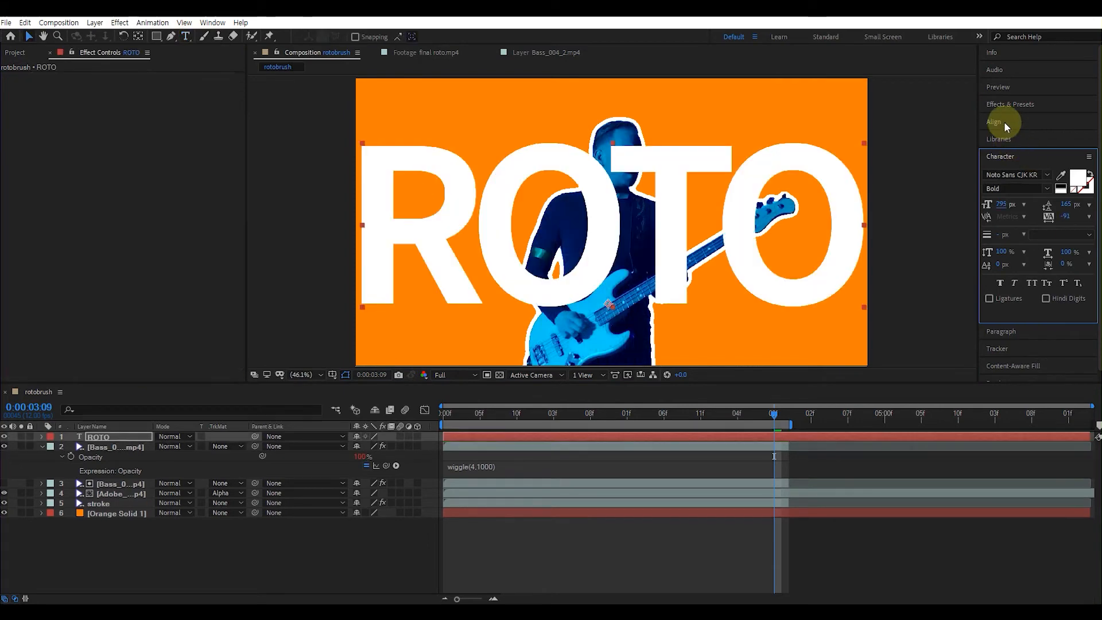
pyautogui.click(1089, 172)
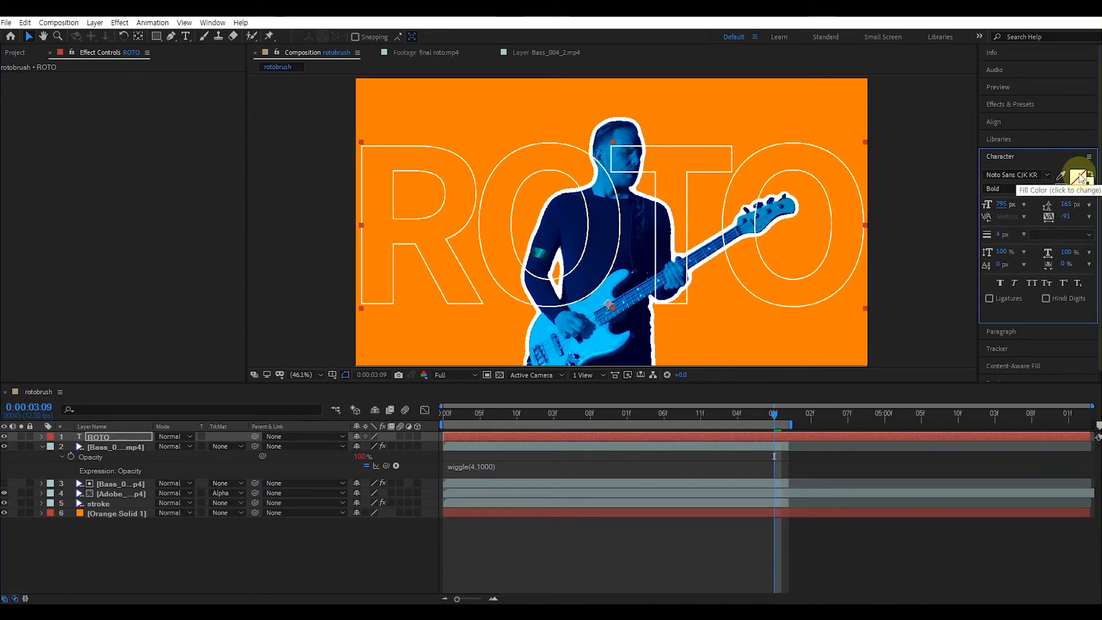
# - Move the ROTO text layer directly below the stroke layer and centre it horizontally and vertically in the composition
pyautogui.click(134, 437)
pyautogui.moveTo(136, 440); pyautogui.dragTo(125, 508)
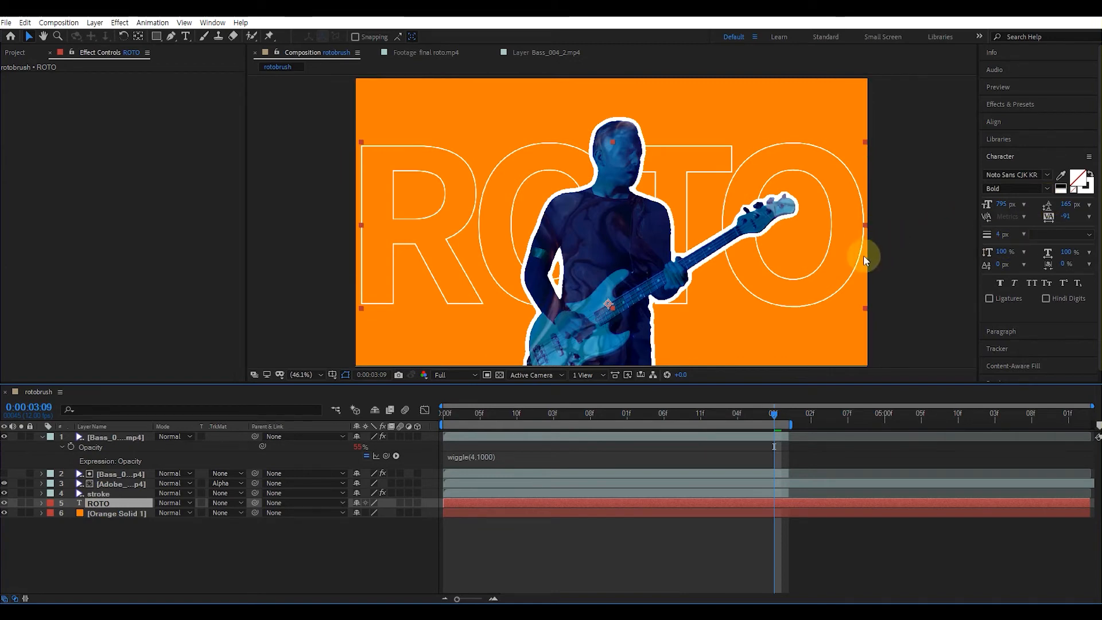
pyautogui.click(993, 123)
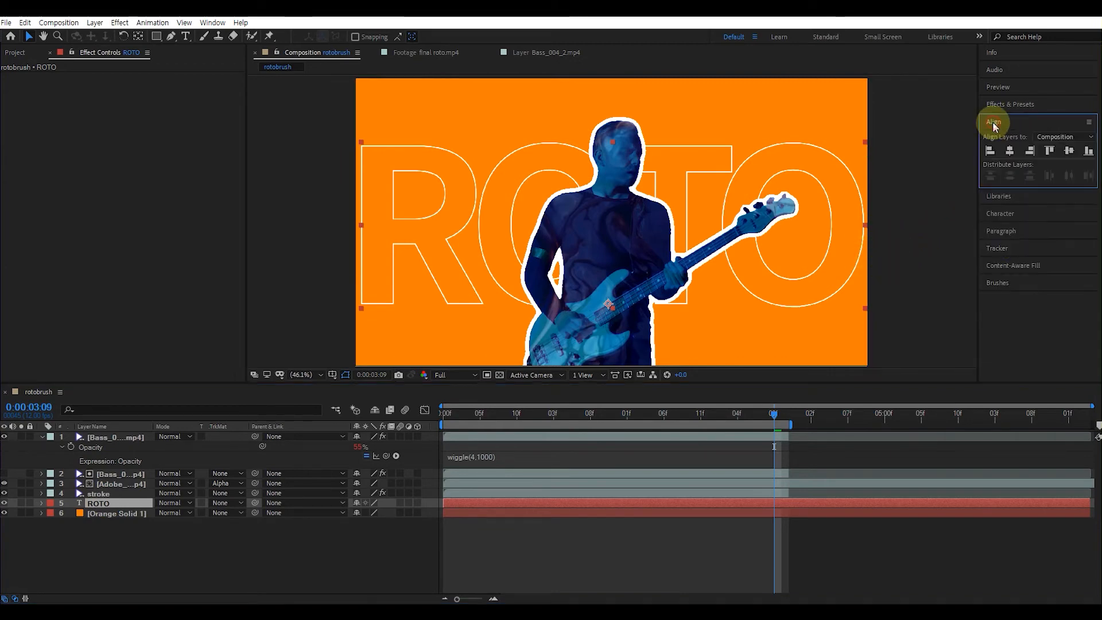
pyautogui.click(1010, 151)
pyautogui.click(1071, 152)
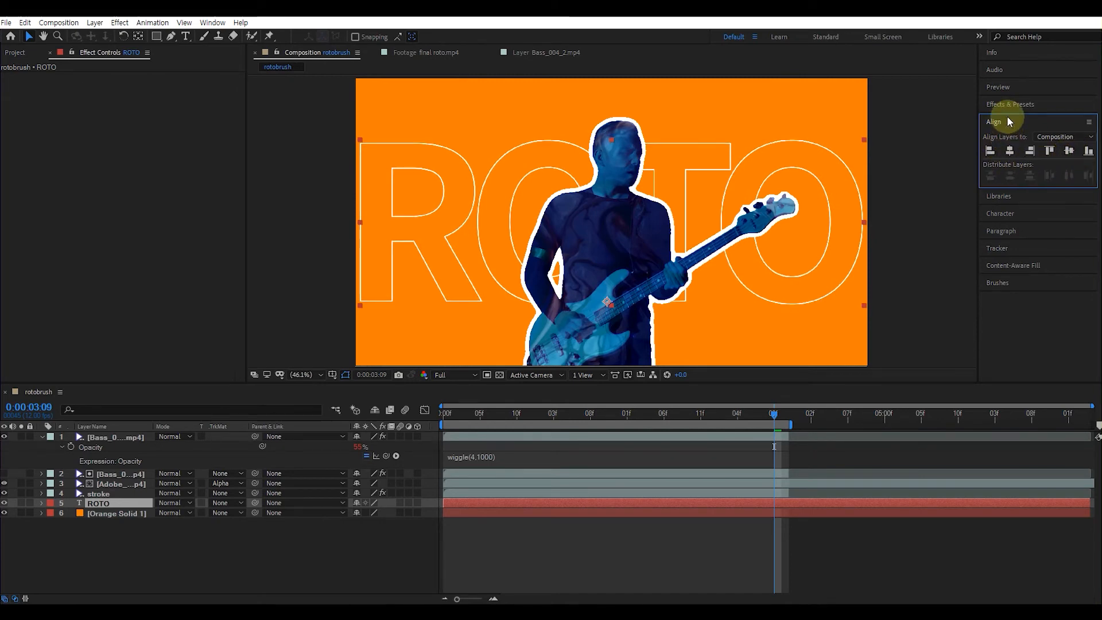
# - Set the ROTO text's outline width to 5 px and return to the start of the composition
pyautogui.click(1006, 212)
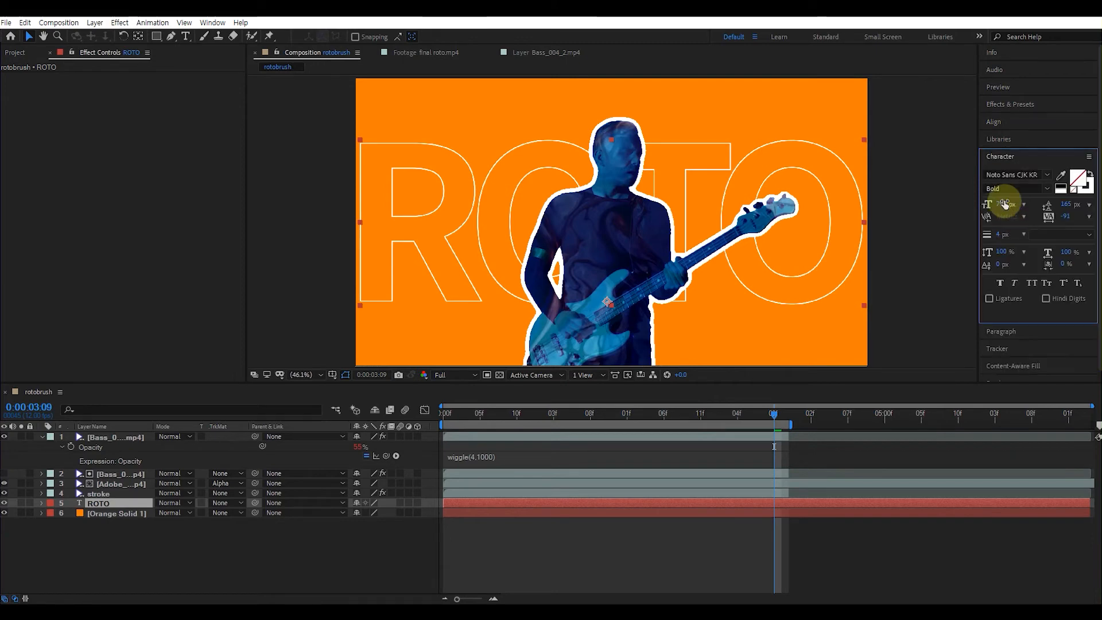
pyautogui.moveTo(1001, 240)
pyautogui.mouseDown()
pyautogui.moveTo(1015, 233)
pyautogui.moveTo(999, 243)
pyautogui.mouseUp()
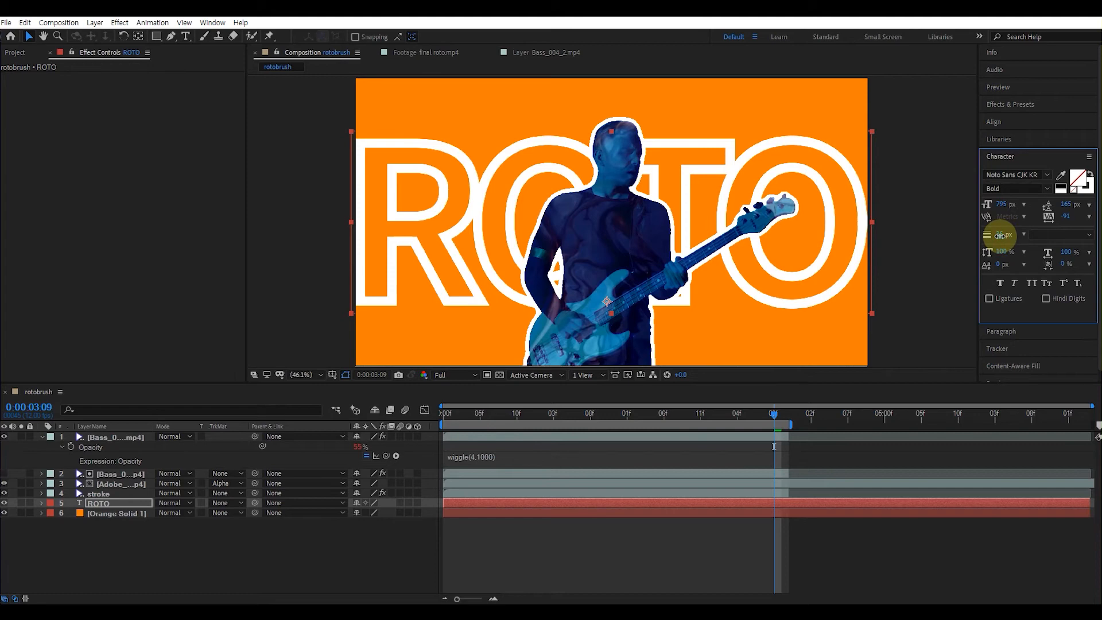
pyautogui.moveTo(999, 238); pyautogui.dragTo(986, 240)
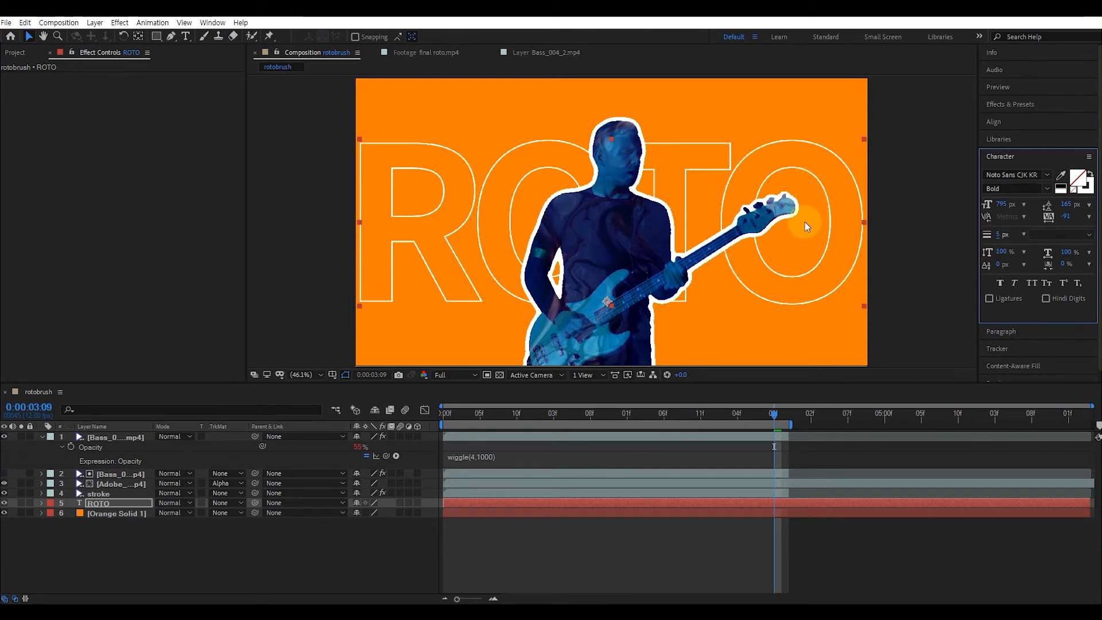
pyautogui.press('r')
pyautogui.moveTo(620, 414); pyautogui.dragTo(429, 416)
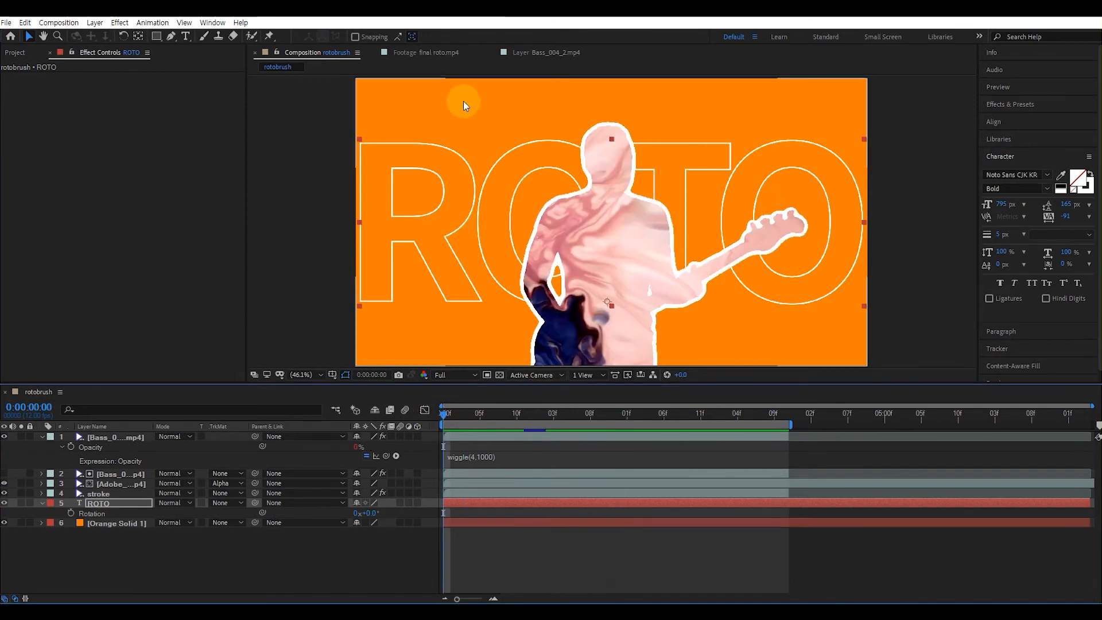
# - Check the title animation in final roto.mp4, and duplicate the ROTO text layer into three yellow-labelled copies
pyautogui.click(409, 53)
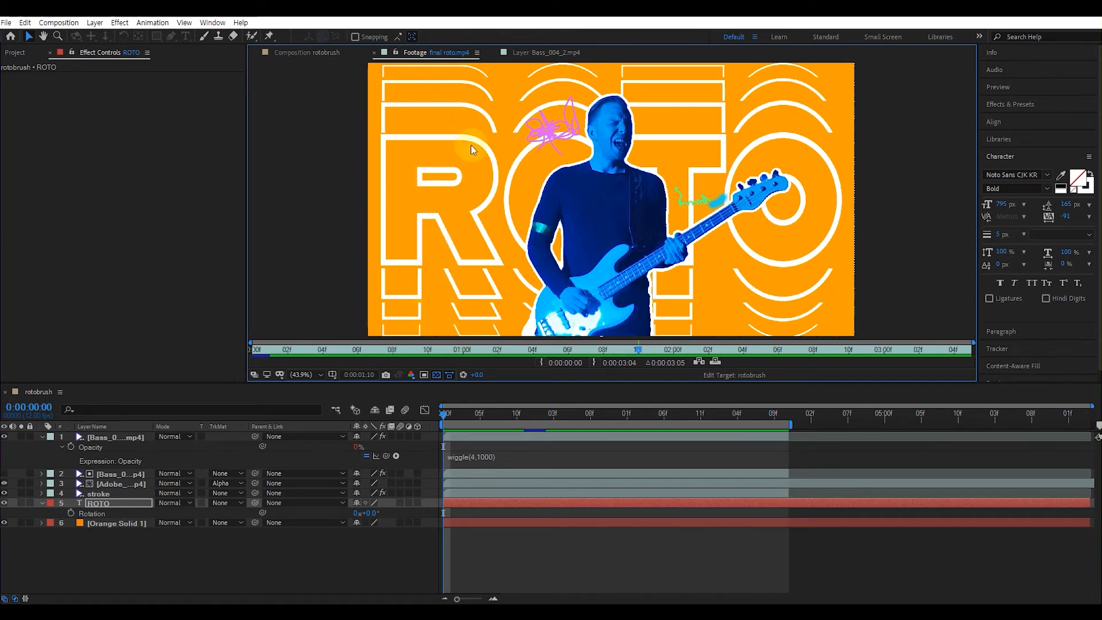
pyautogui.moveTo(639, 349); pyautogui.dragTo(542, 341)
pyautogui.click(335, 51)
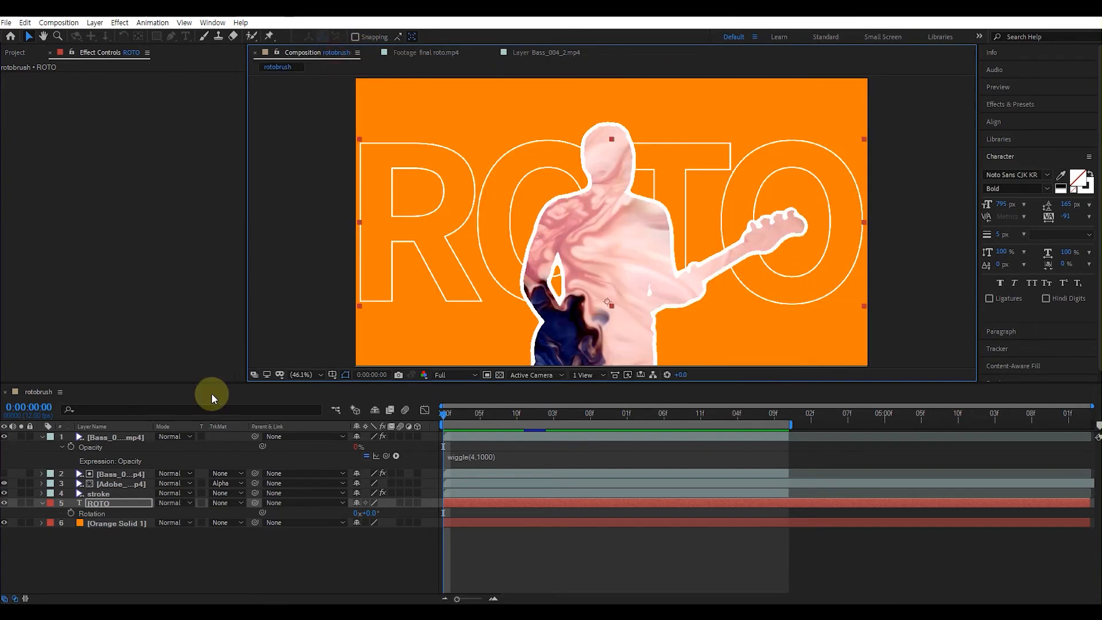
pyautogui.click(108, 508)
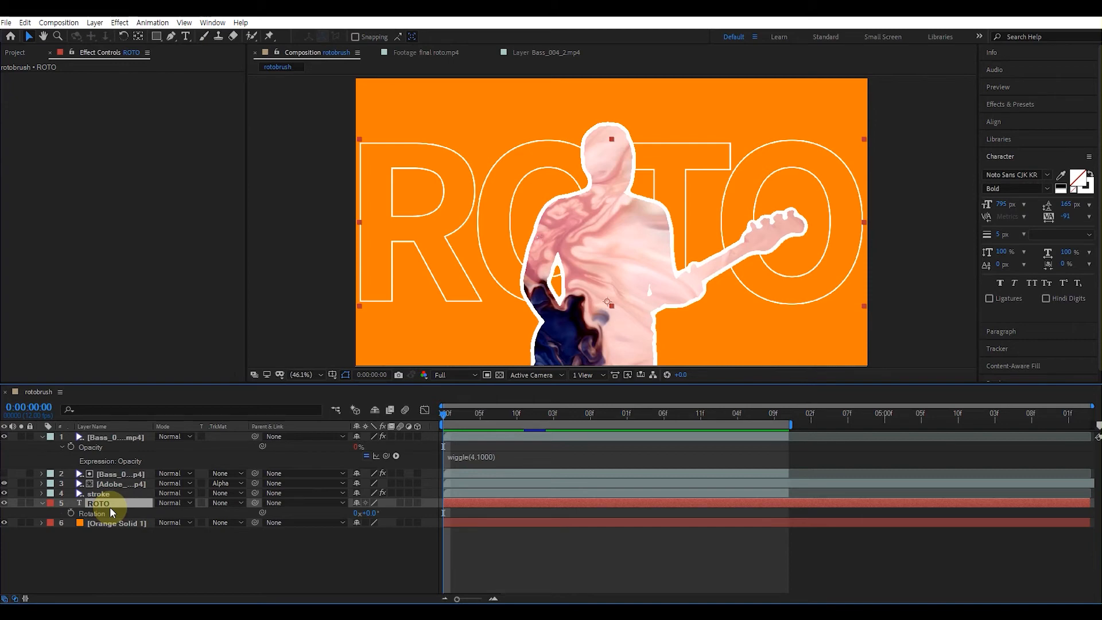
pyautogui.hotkey('ctrl', 'd')
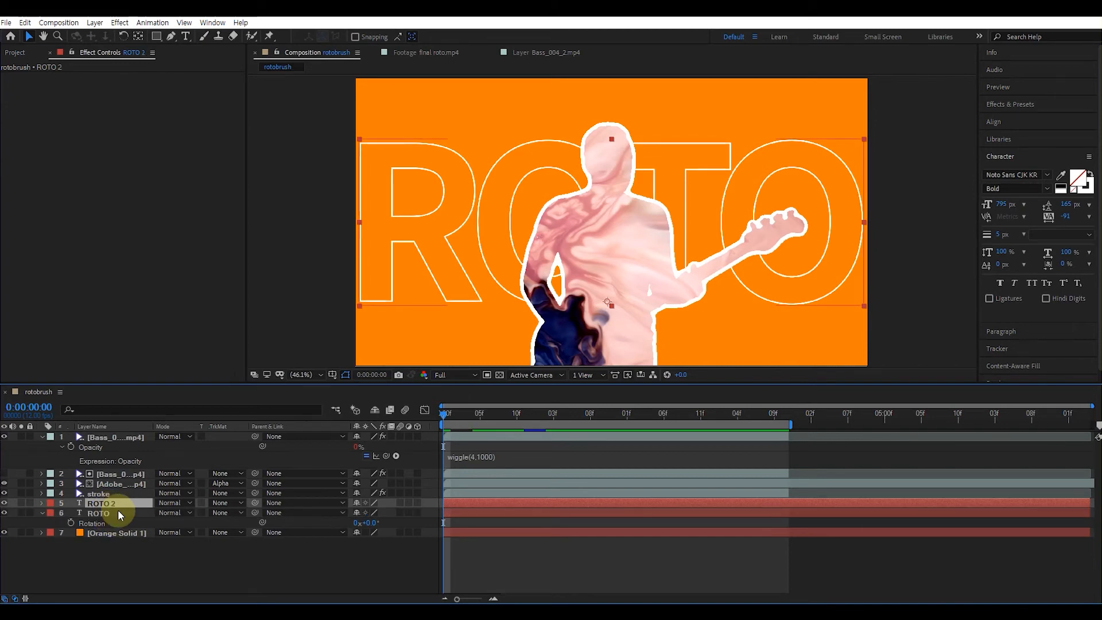
pyautogui.hotkey('ctrl', 'd')
pyautogui.hotkey('ctrl', 'd')
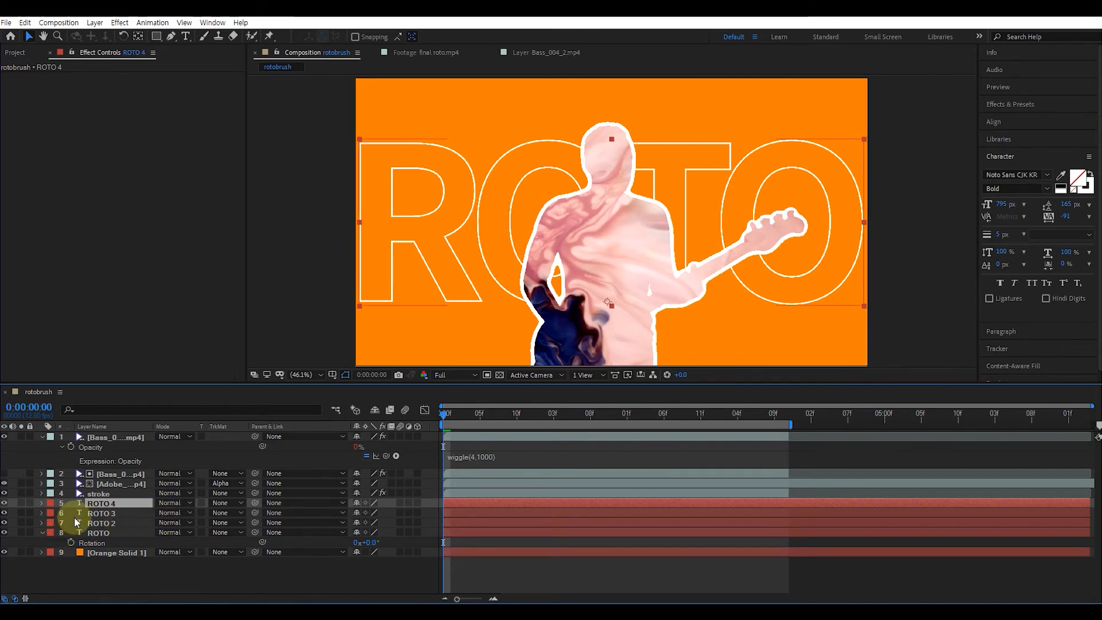
pyautogui.keyDown('shift'); pyautogui.click(104, 523); pyautogui.keyUp('shift')
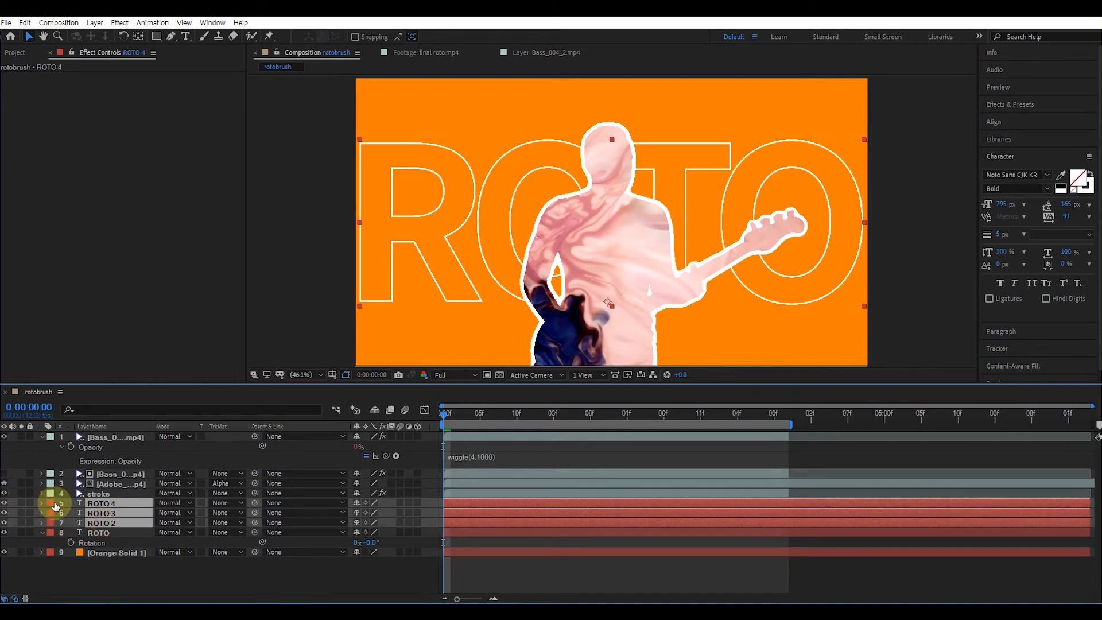
pyautogui.click(52, 504)
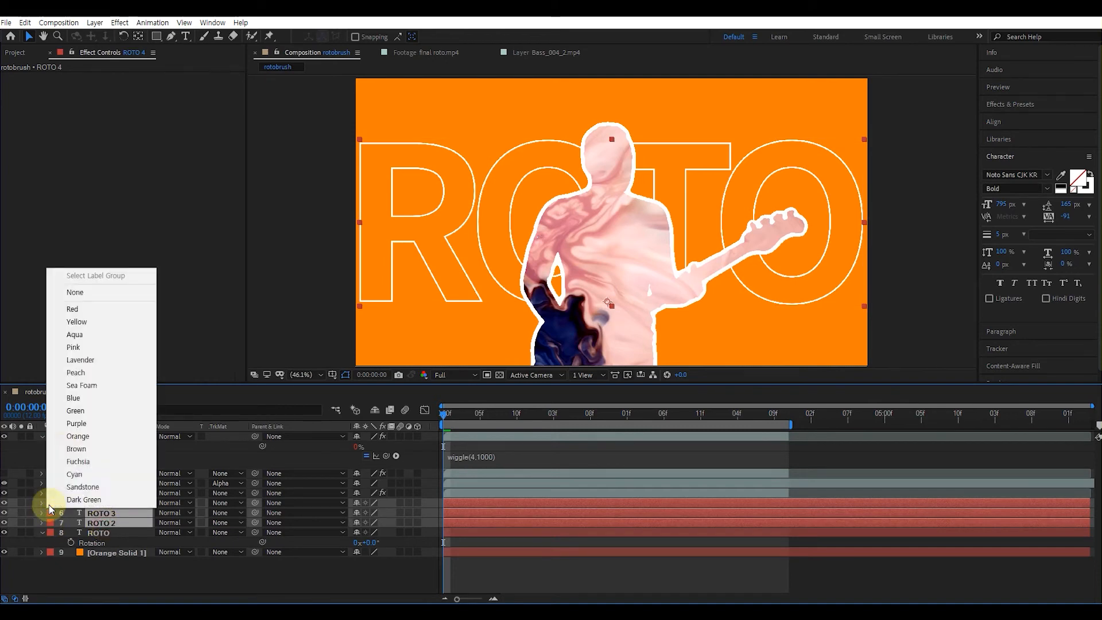
pyautogui.click(89, 328)
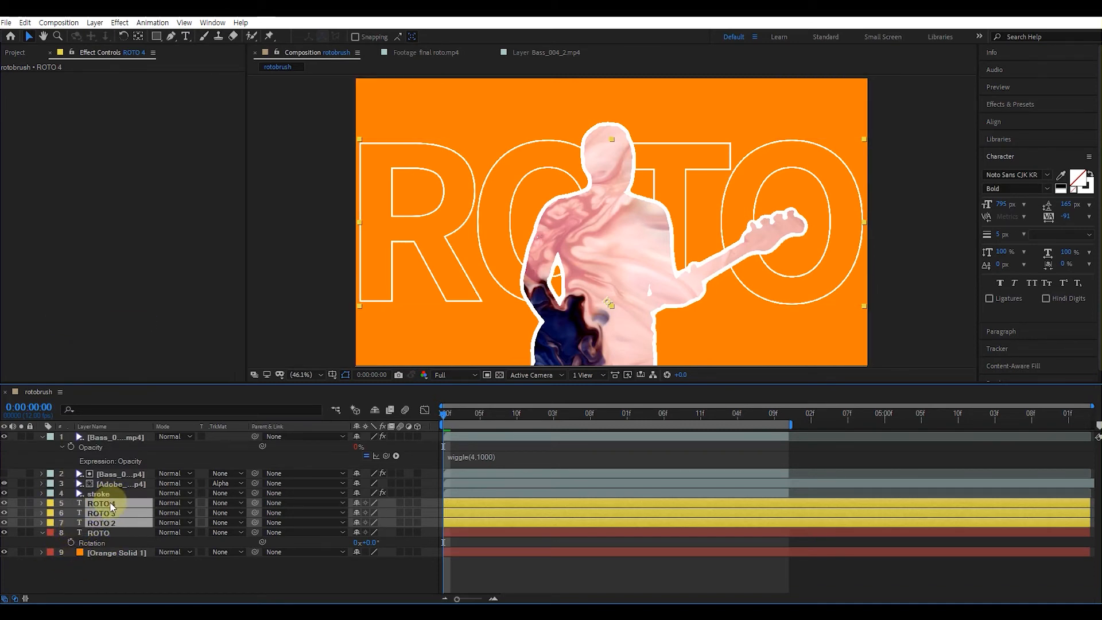
# - Duplicate the three yellow copies into a pink-labelled set placed between the original ROTO layer and Orange Solid 1
pyautogui.hotkey('ctrl', 'd')
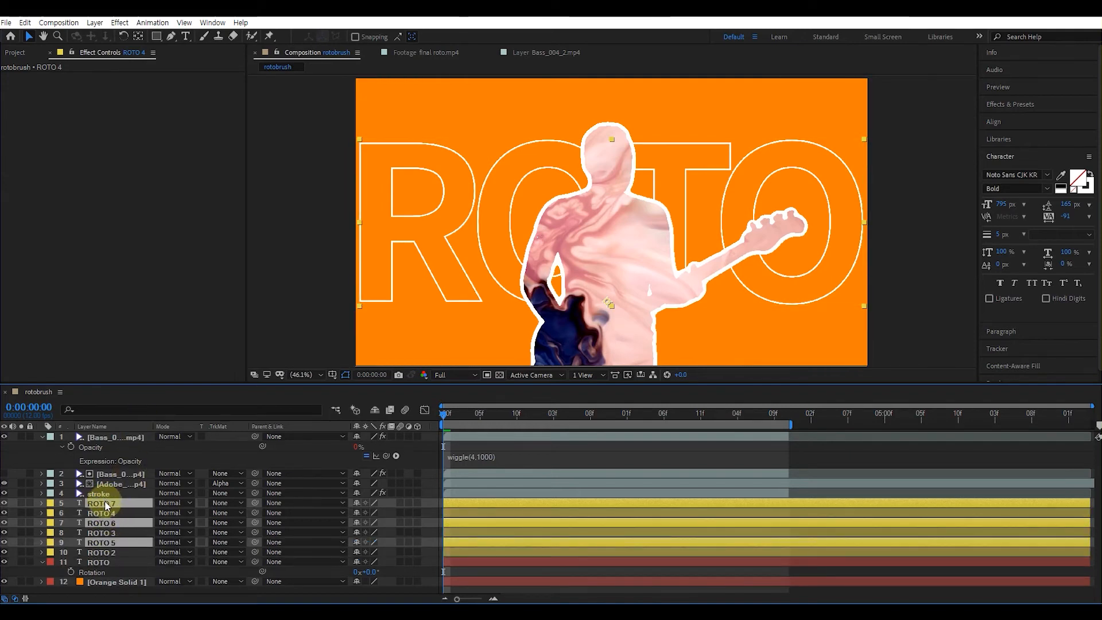
pyautogui.moveTo(97, 506); pyautogui.dragTo(91, 566)
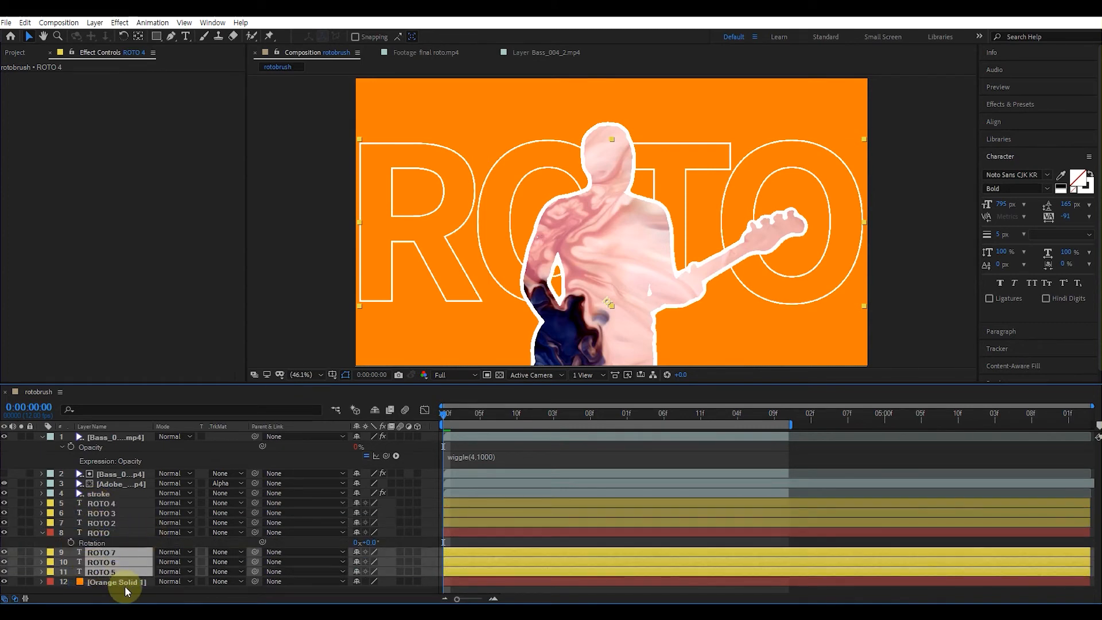
pyautogui.click(50, 552)
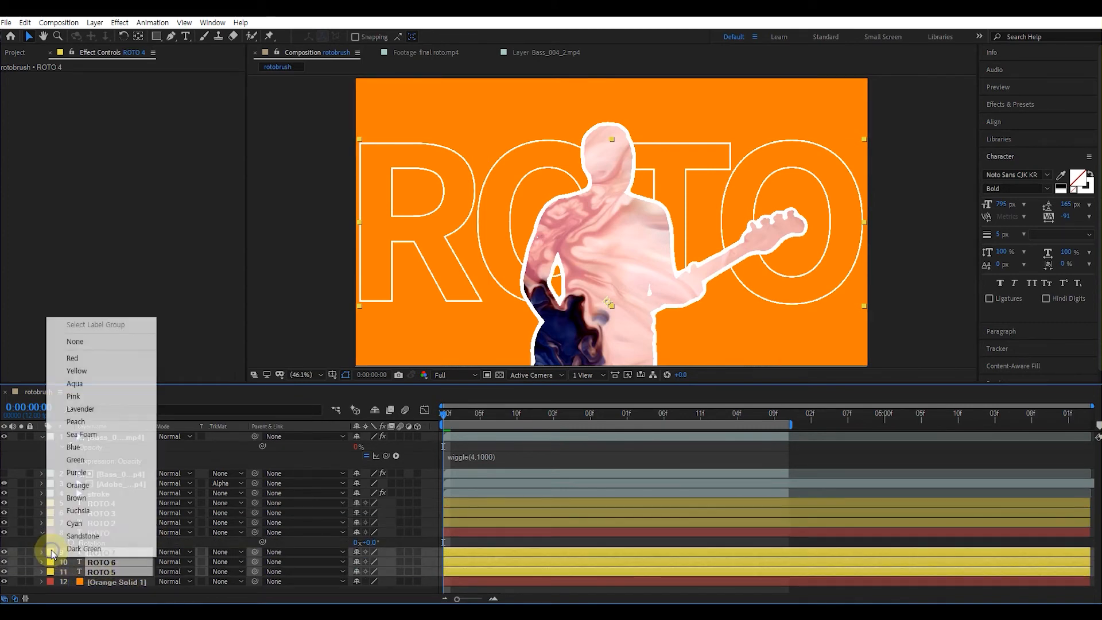
pyautogui.click(98, 396)
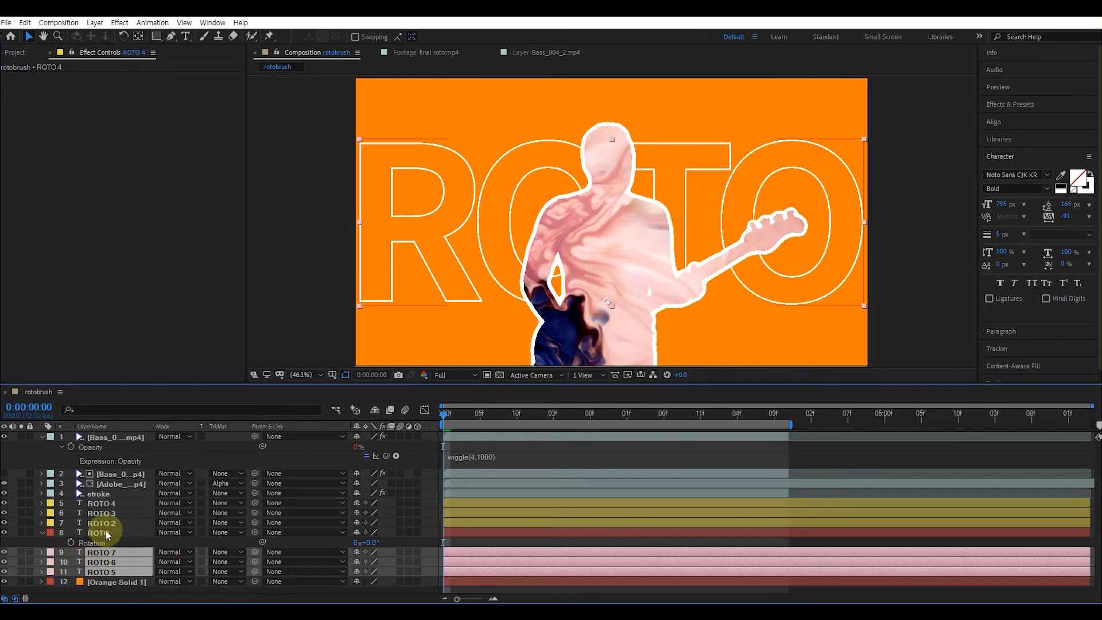
# - Add starting Position keyframes to ROTO 2, ROTO 3 and ROTO 4 at about 0:00:00:08
pyautogui.click(79, 533)
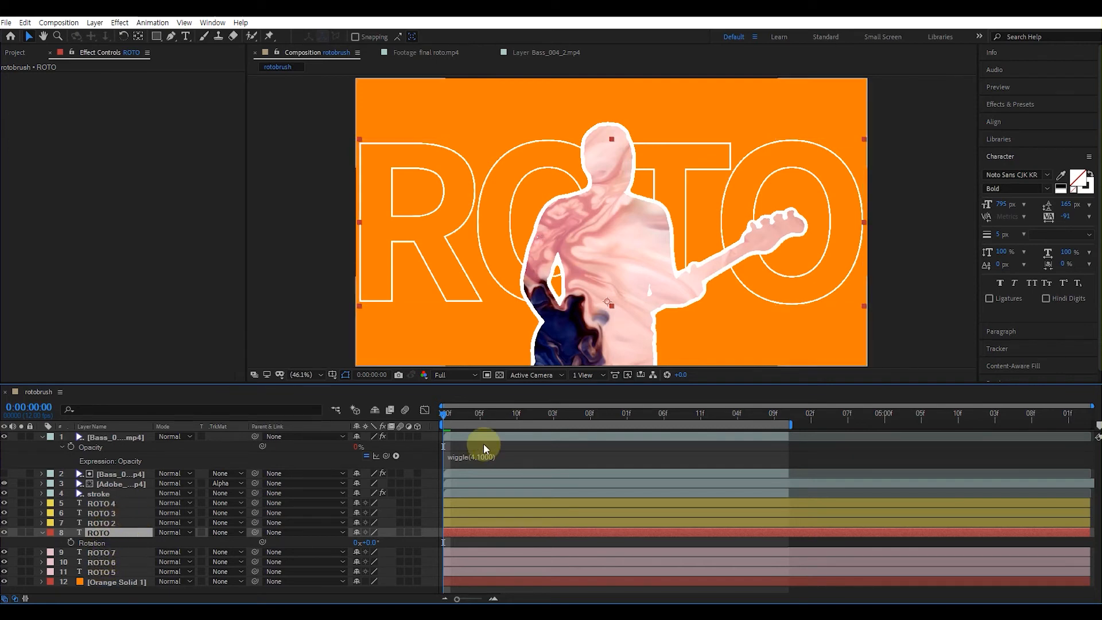
pyautogui.moveTo(457, 415); pyautogui.dragTo(566, 423)
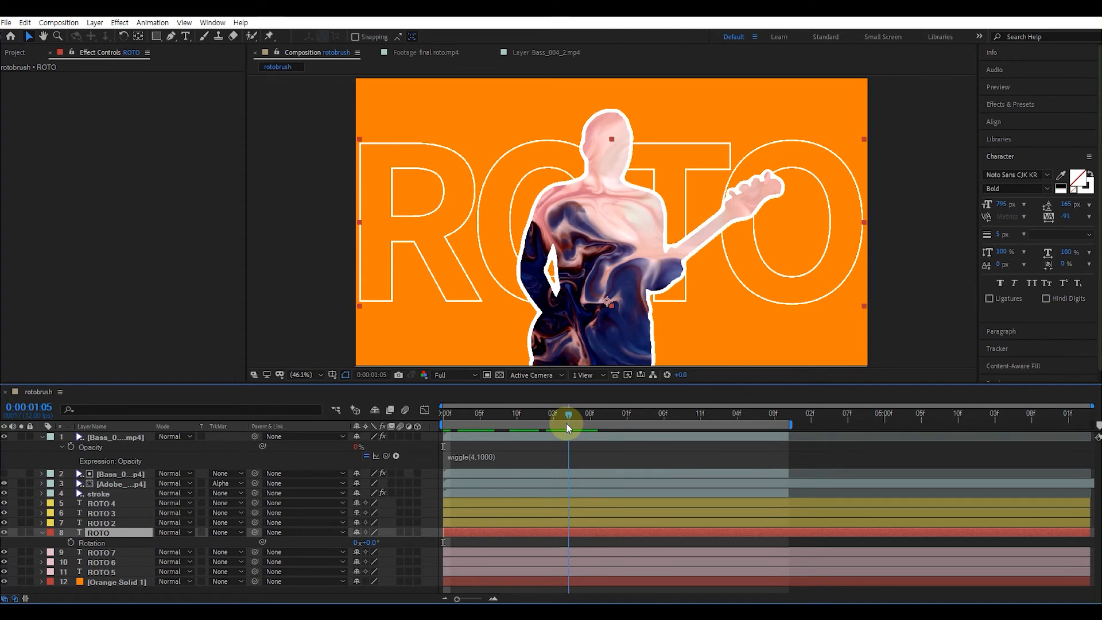
pyautogui.moveTo(566, 422); pyautogui.dragTo(573, 423)
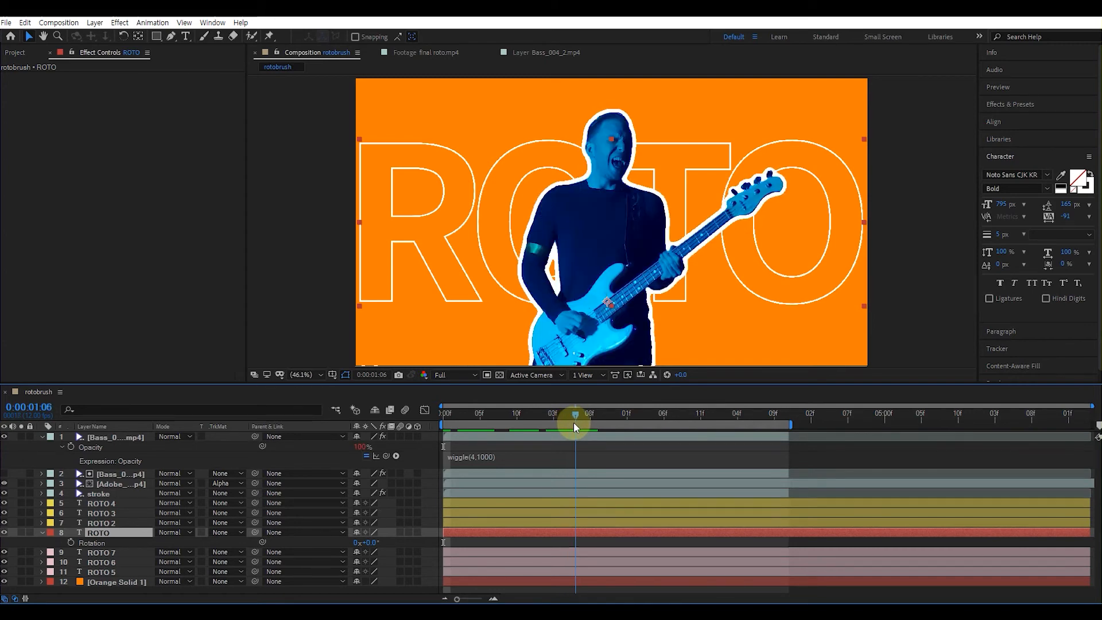
pyautogui.moveTo(574, 423); pyautogui.dragTo(566, 413)
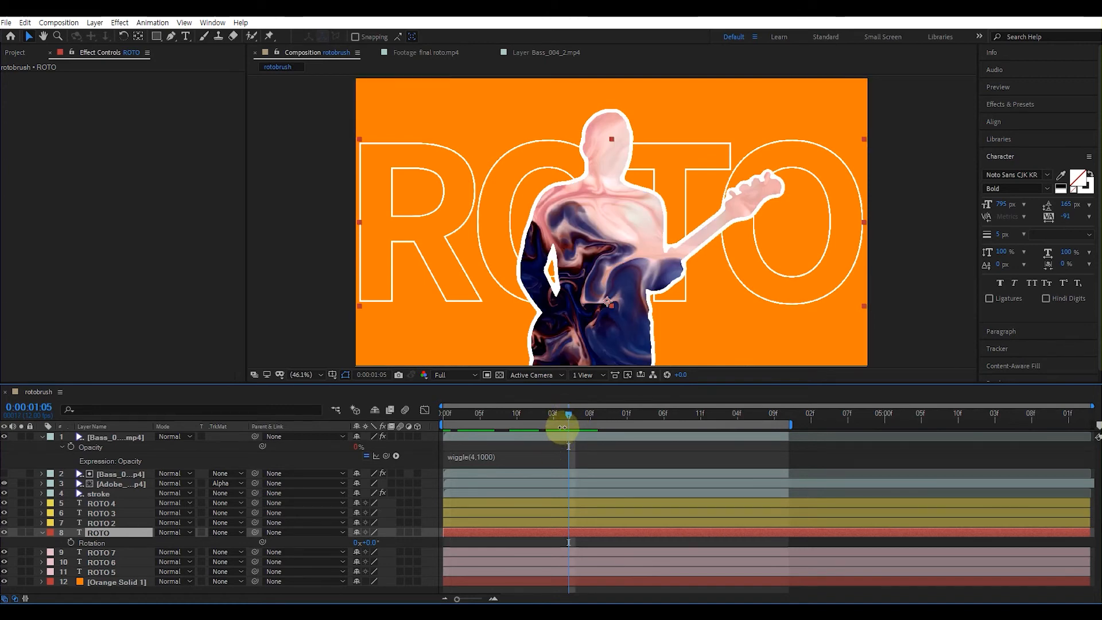
pyautogui.click(116, 522)
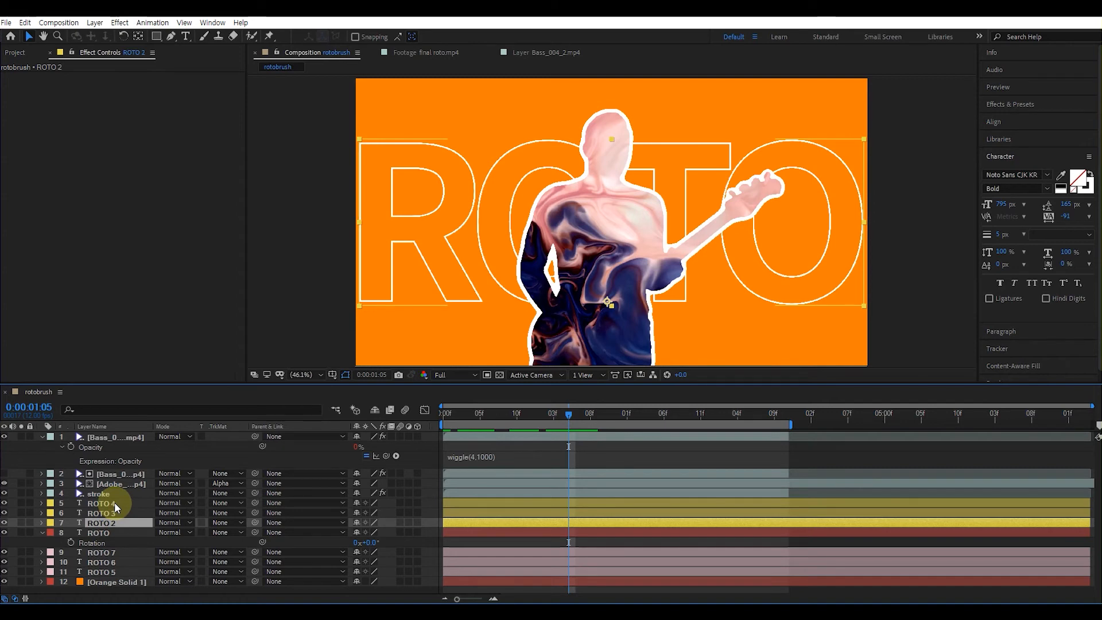
pyautogui.keyDown('shift'); pyautogui.click(115, 502); pyautogui.keyUp('shift')
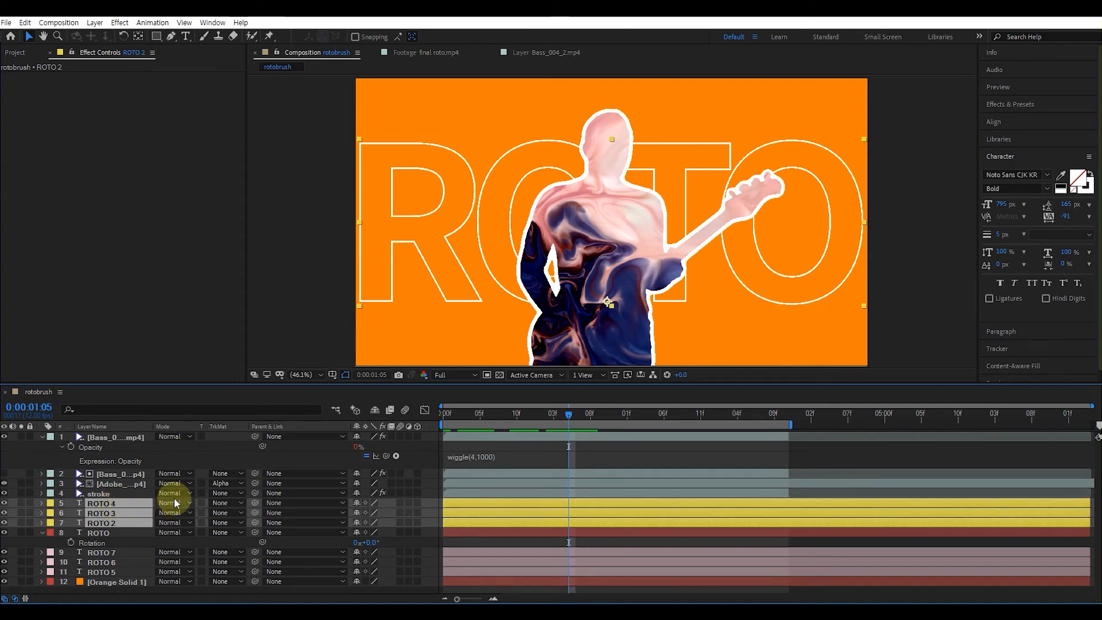
pyautogui.press('p')
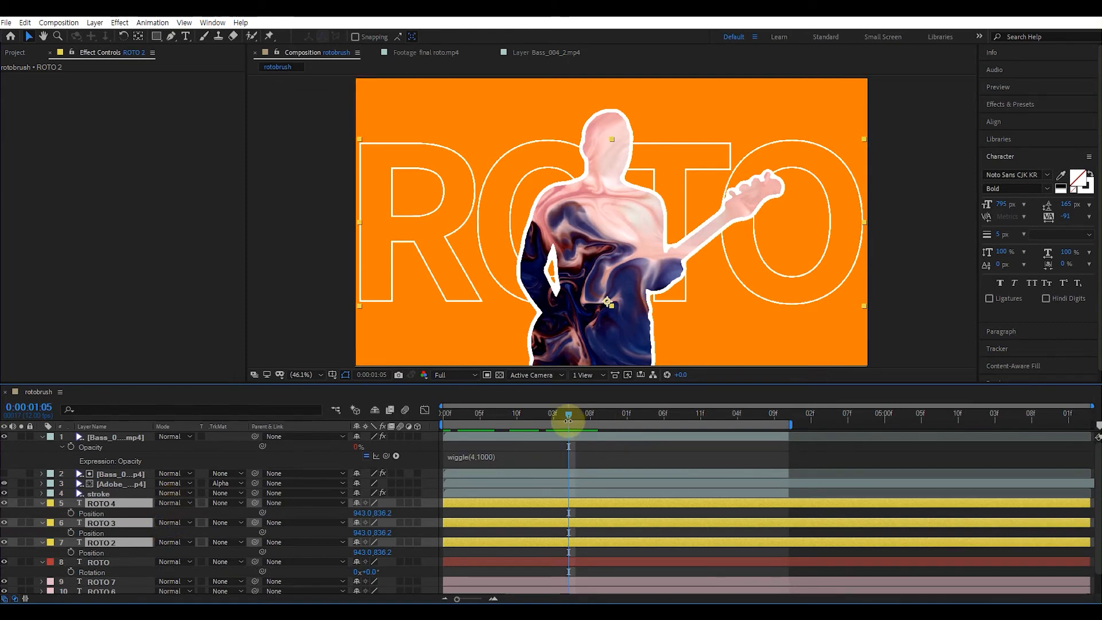
pyautogui.moveTo(569, 414); pyautogui.dragTo(572, 414)
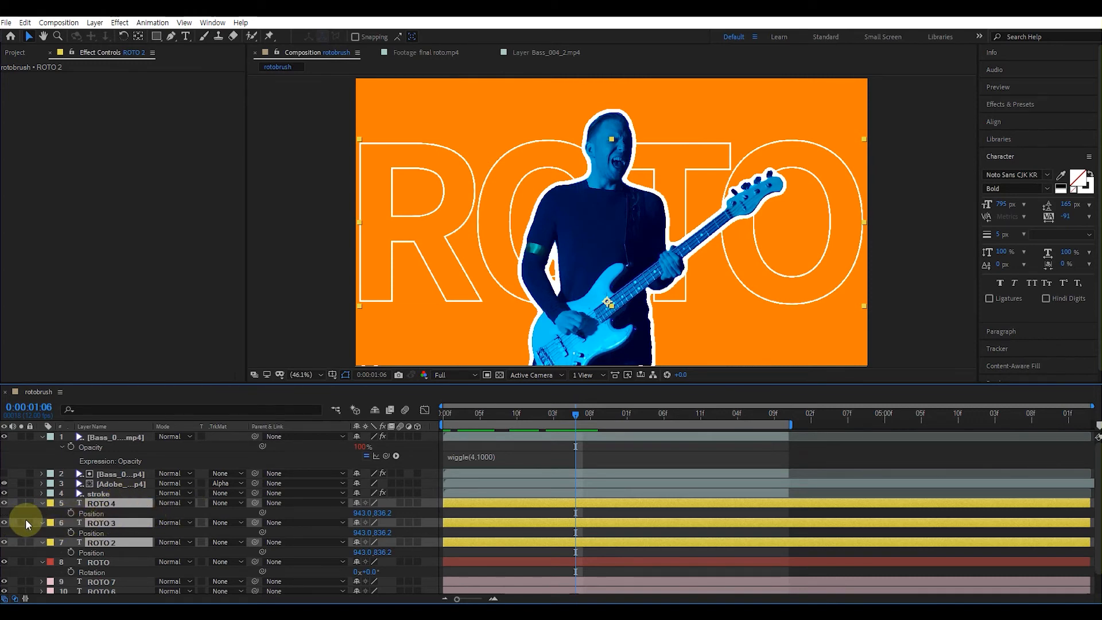
pyautogui.press('F4')
pyautogui.click(70, 512)
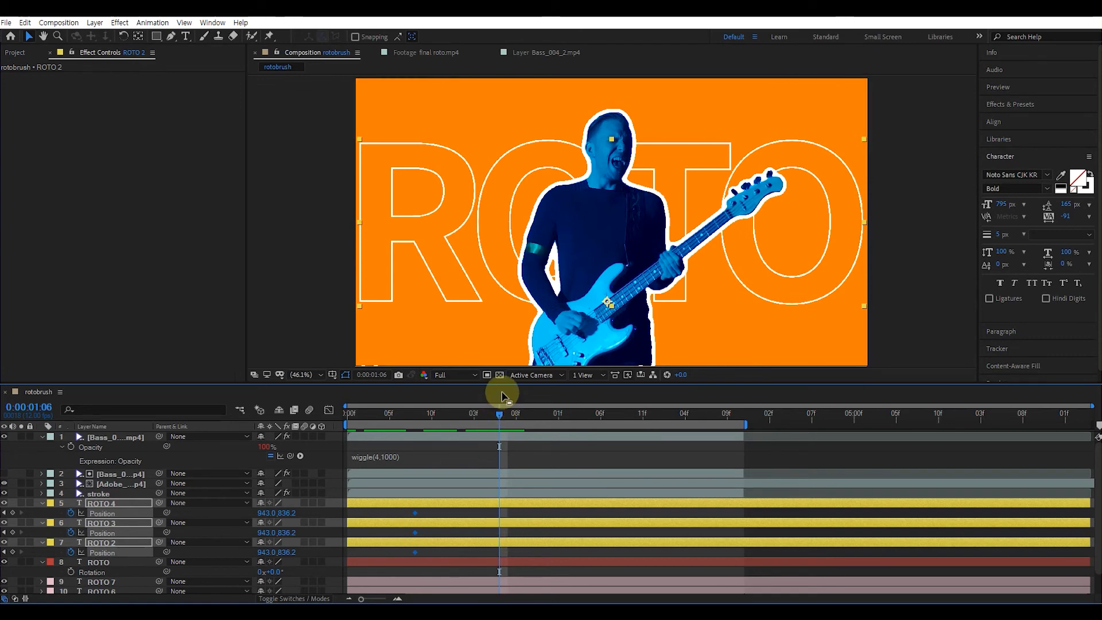
# - At 0:00:01:06, keyframe the yellow copies stacked upward, with ROTO 2 at Y 705.2, ROTO 4 at Y 577.2 and ROTO 3 in between
pyautogui.click(220, 550)
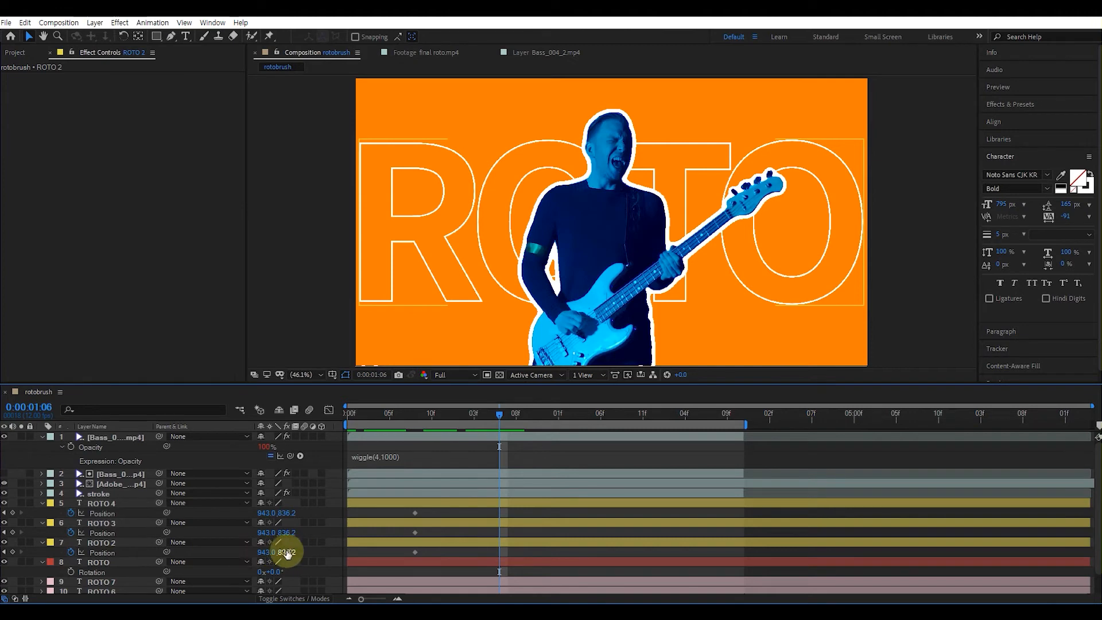
pyautogui.moveTo(287, 552); pyautogui.dragTo(216, 547)
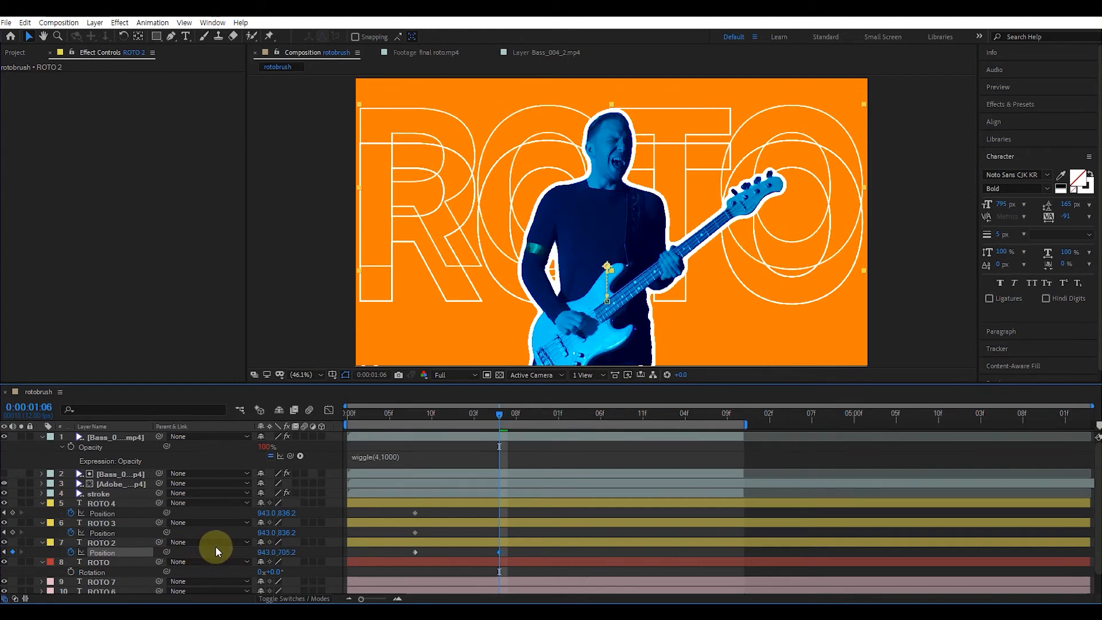
pyautogui.click(216, 545)
pyautogui.moveTo(292, 534); pyautogui.dragTo(193, 525)
pyautogui.click(284, 524)
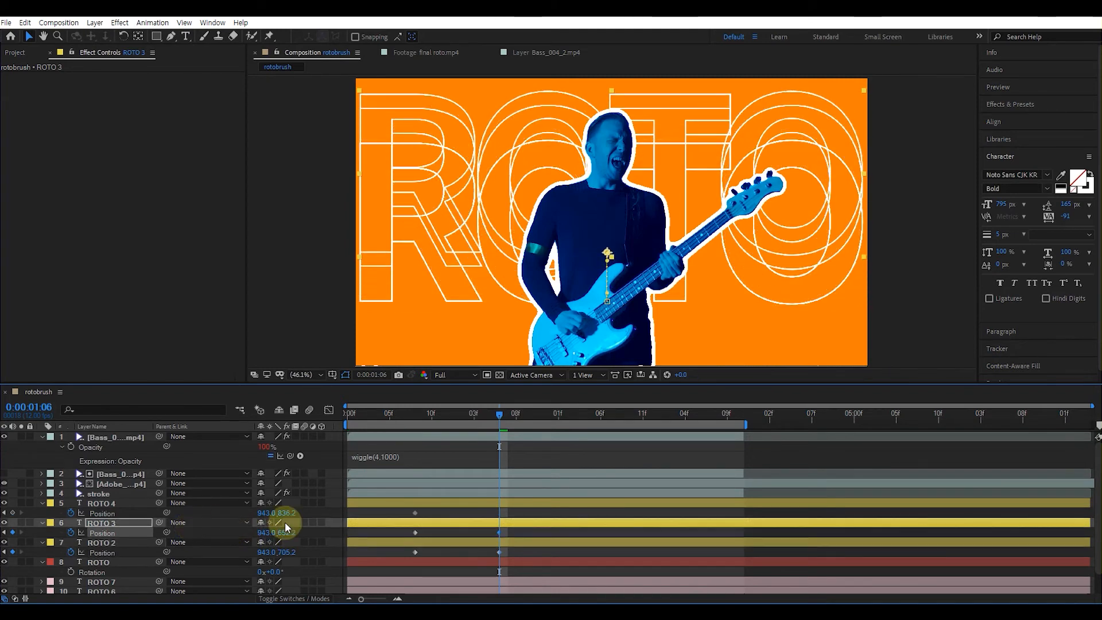
pyautogui.moveTo(283, 513); pyautogui.dragTo(144, 507)
pyautogui.moveTo(287, 532); pyautogui.dragTo(274, 533)
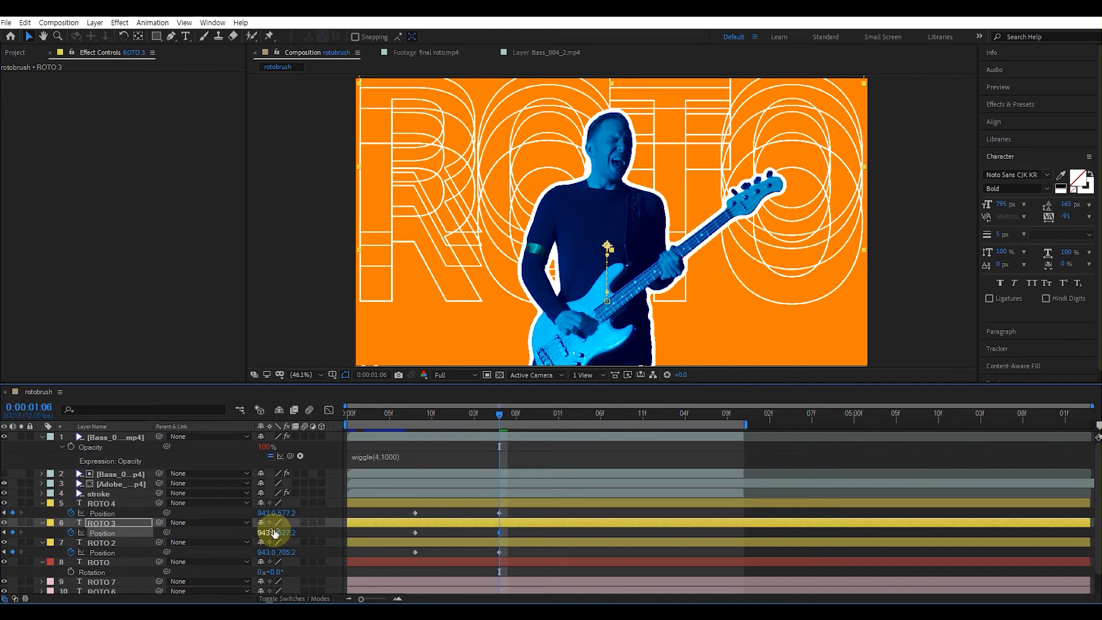
# - Preview the title animation from the start and return to 0:00:01:06
pyautogui.moveTo(404, 415); pyautogui.dragTo(119, 450)
pyautogui.press('space')
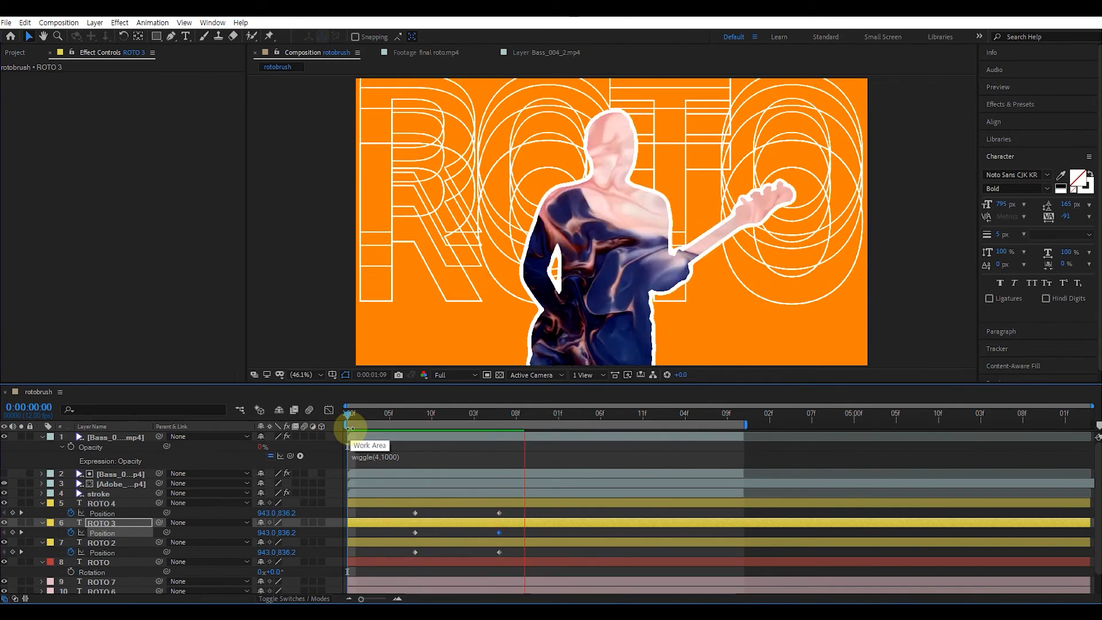
pyautogui.press('space')
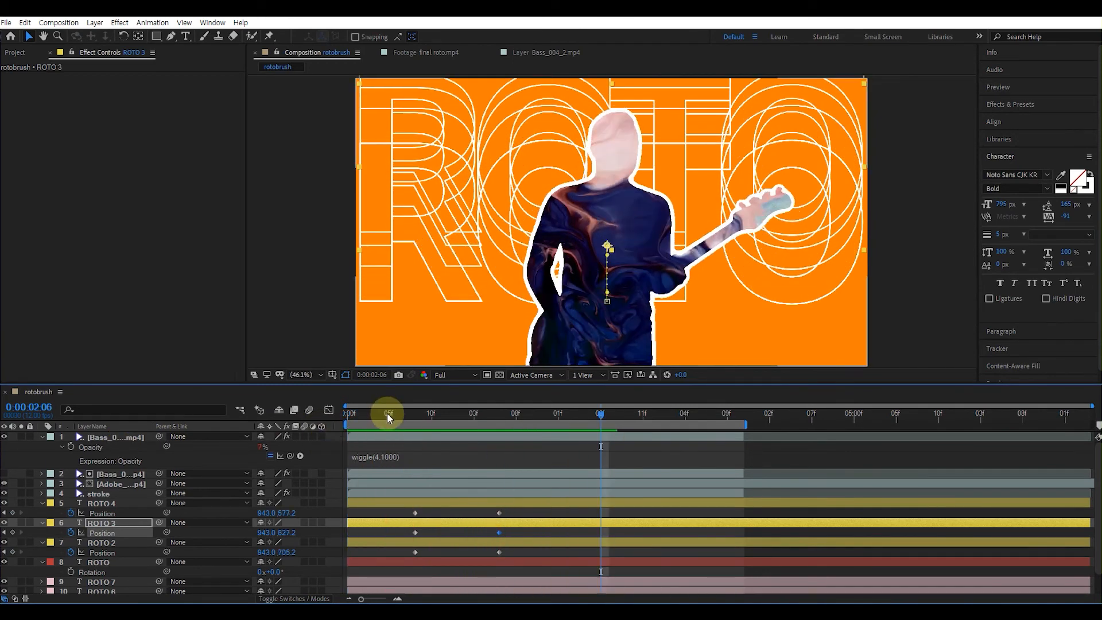
pyautogui.press('space')
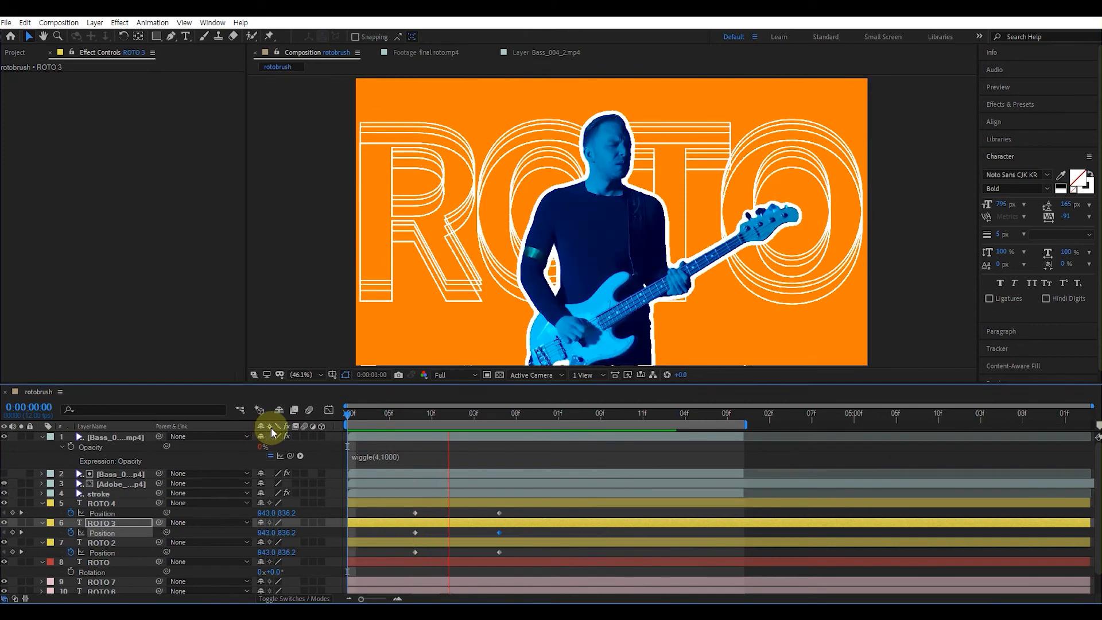
pyautogui.press('space')
pyautogui.moveTo(451, 412); pyautogui.dragTo(496, 426)
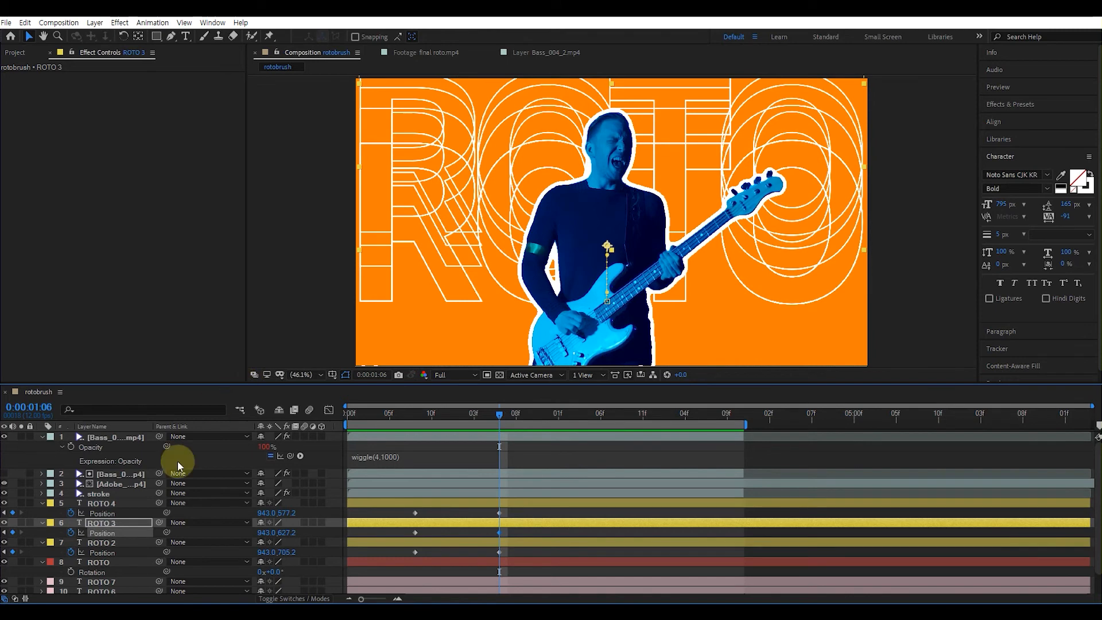
# - Draw a wide rectangular mask on ROTO 2 at 0:00:01:06, covering only the top strip of its letters above the original title
pyautogui.click(104, 543)
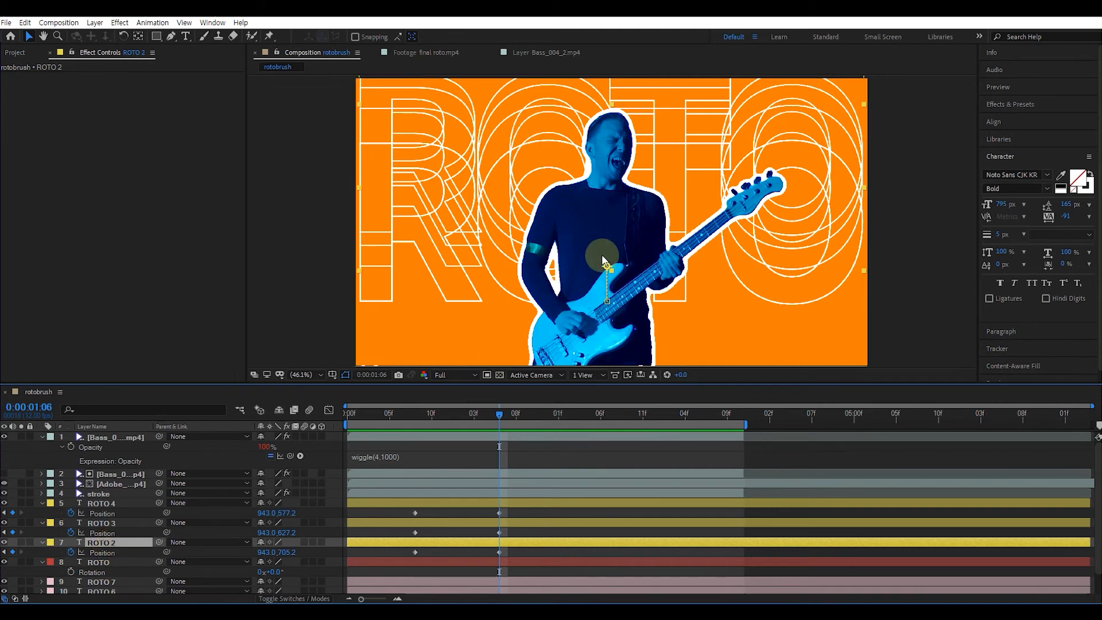
pyautogui.scroll(1, 604, 256)
pyautogui.scroll(-2, 604, 256)
pyautogui.scroll(2, 604, 257)
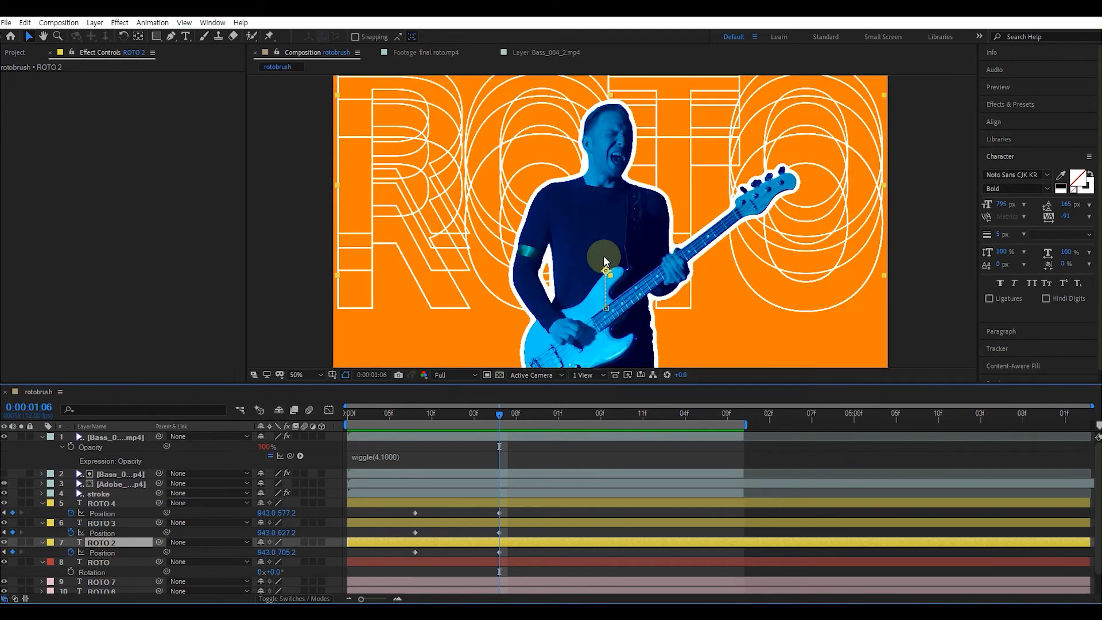
pyautogui.scroll(-2, 604, 256)
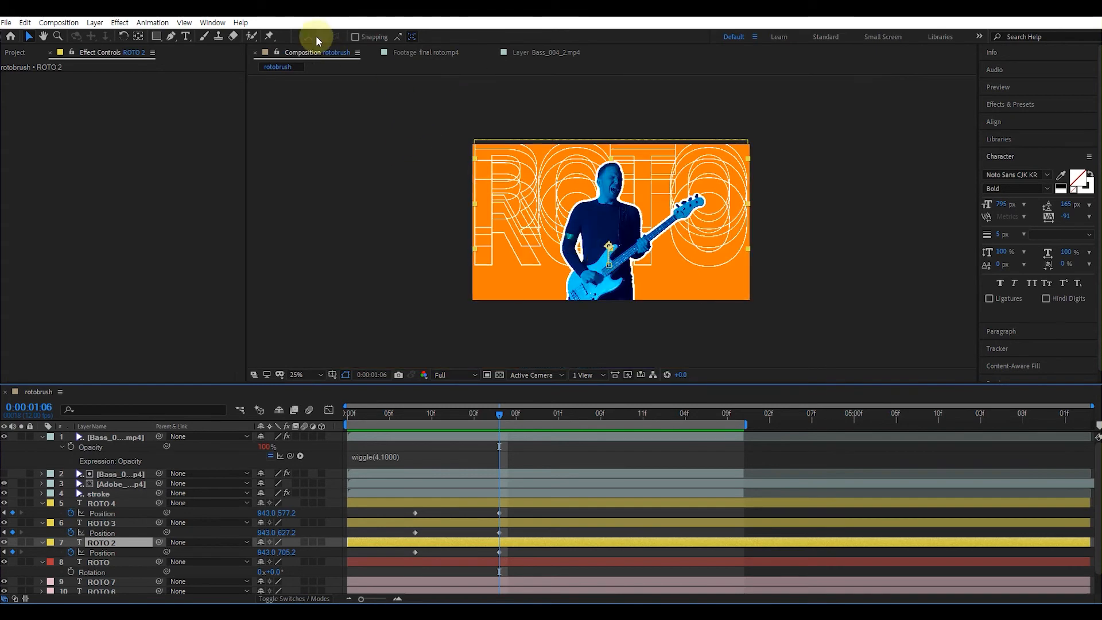
pyautogui.click(156, 37)
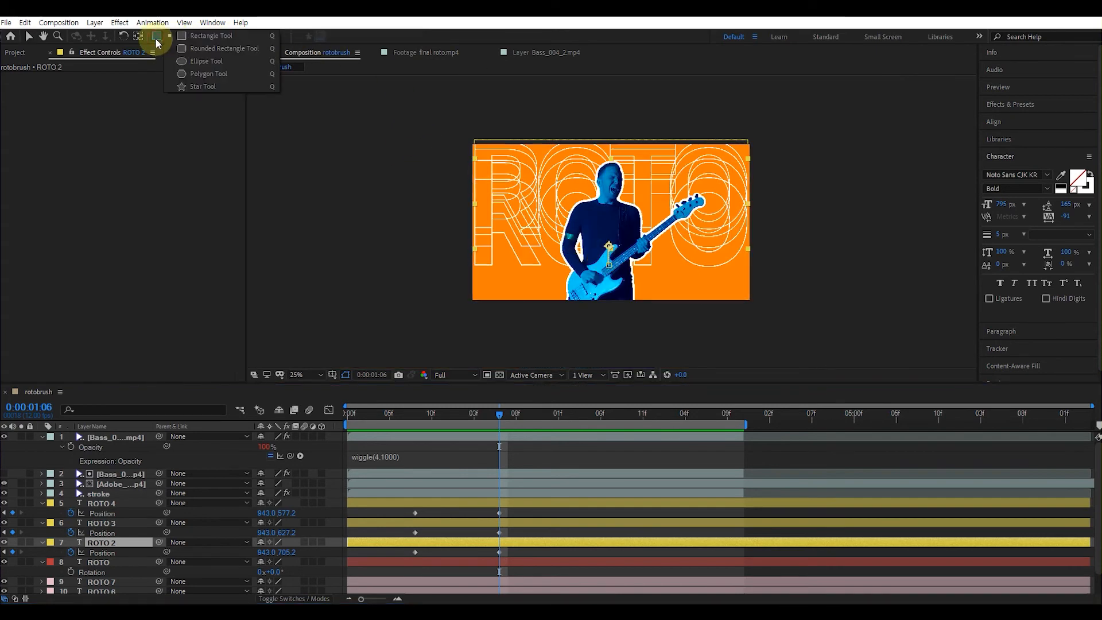
pyautogui.click(201, 37)
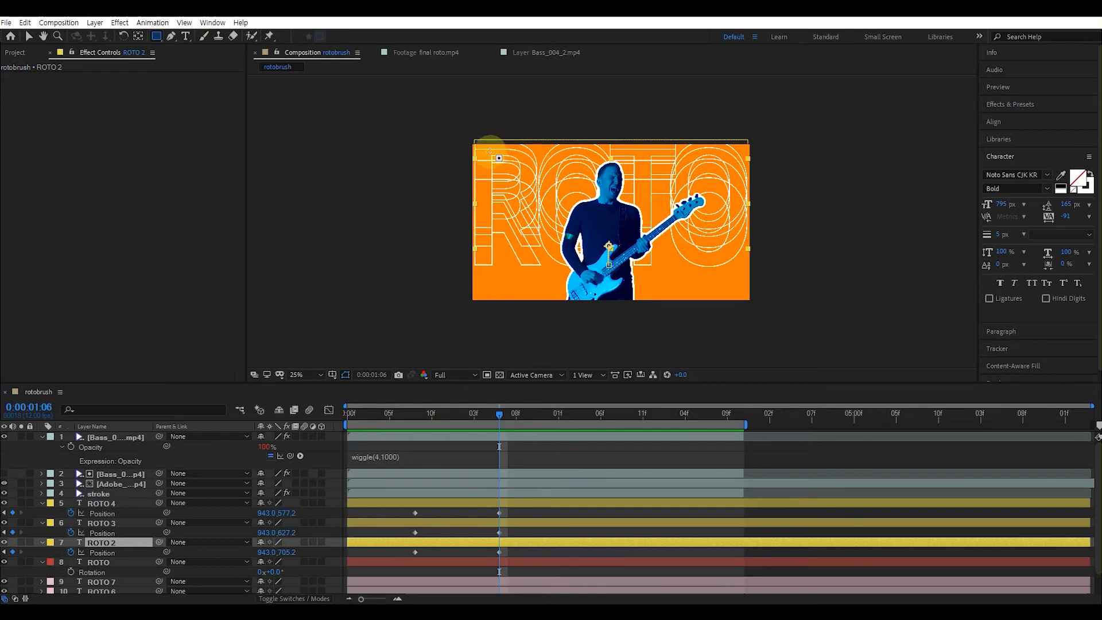
pyautogui.click(109, 543)
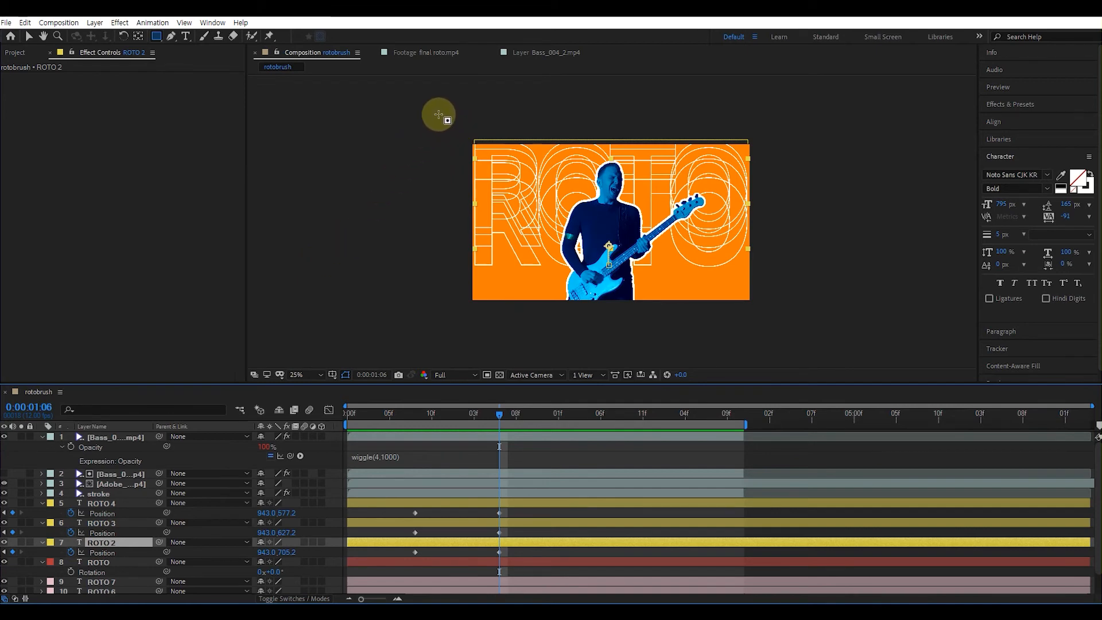
pyautogui.moveTo(436, 105)
pyautogui.mouseDown()
pyautogui.moveTo(497, 148)
pyautogui.moveTo(669, 180)
pyautogui.moveTo(801, 178)
pyautogui.mouseUp()
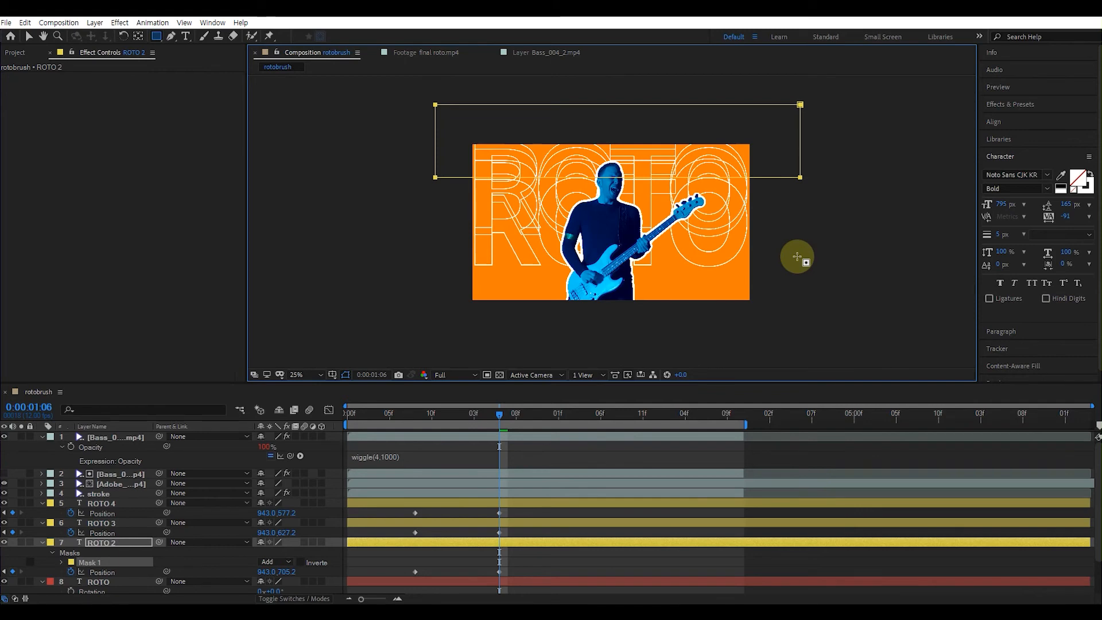
# - Draw wide rectangular masks on ROTO 3 and ROTO 4, each placed higher so only the upper edge of its letters remains
pyautogui.click(111, 524)
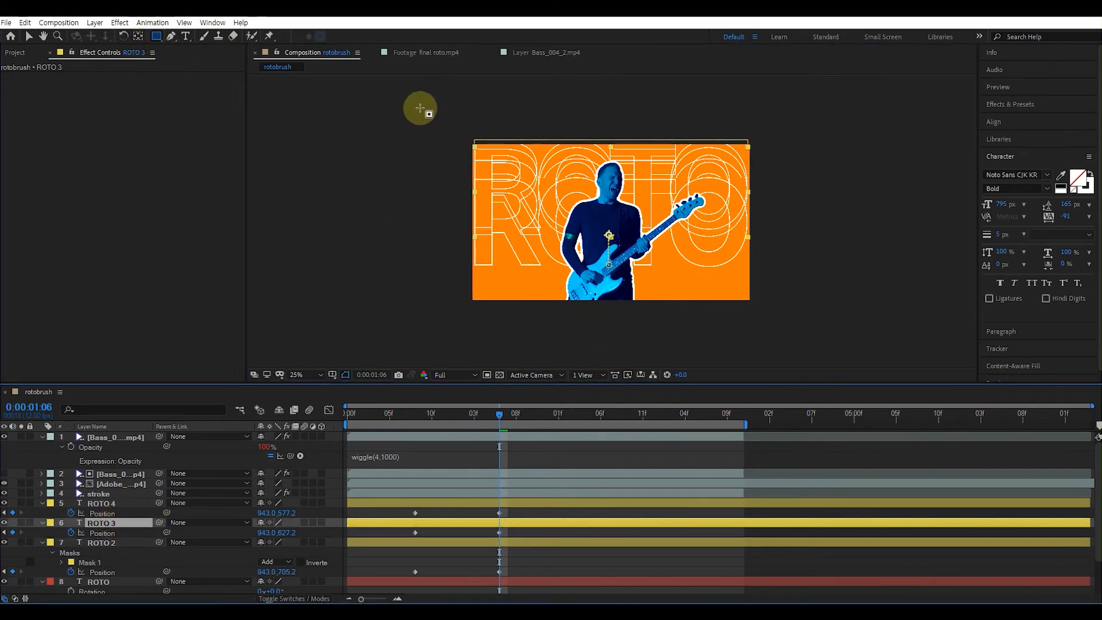
pyautogui.moveTo(430, 101)
pyautogui.mouseDown()
pyautogui.moveTo(556, 142)
pyautogui.moveTo(642, 148)
pyautogui.mouseUp()
pyautogui.moveTo(788, 167); pyautogui.dragTo(814, 157)
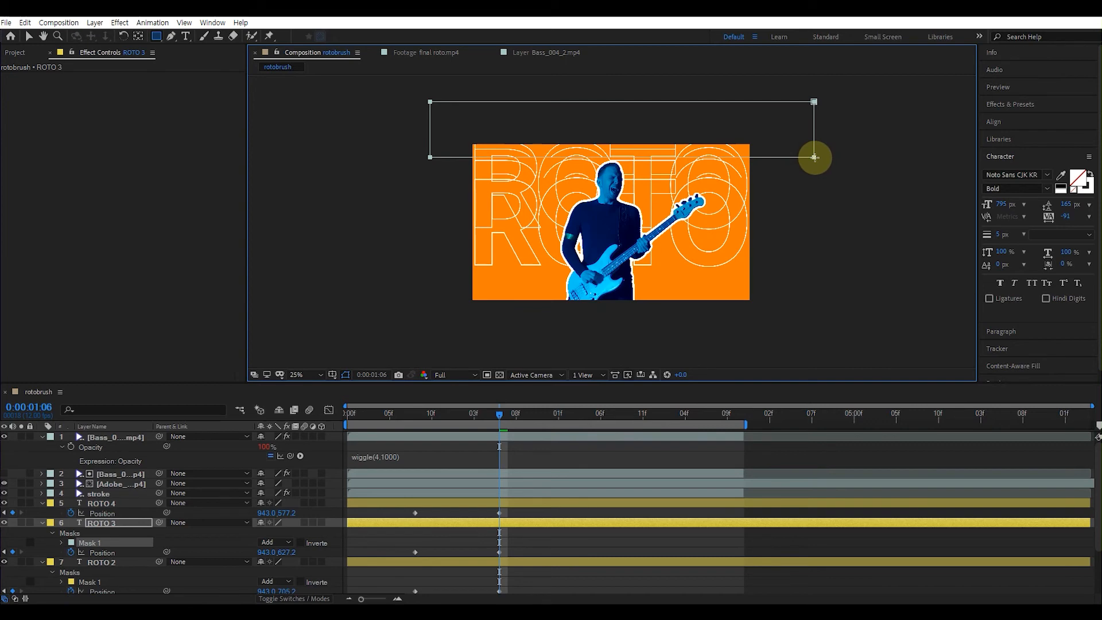
pyautogui.moveTo(814, 157); pyautogui.dragTo(816, 159)
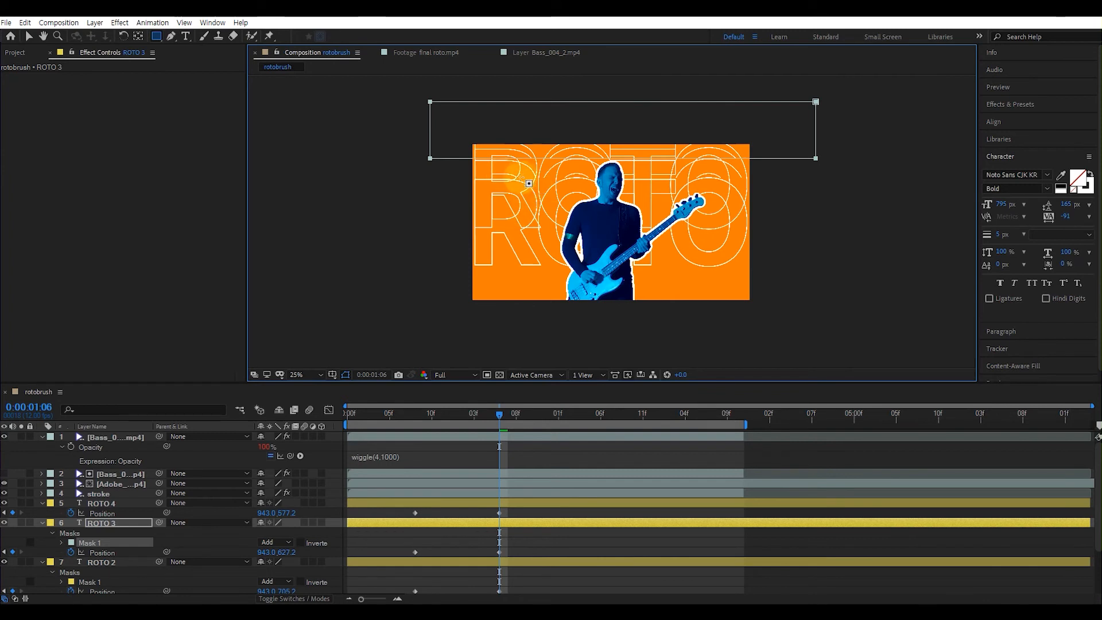
pyautogui.click(101, 507)
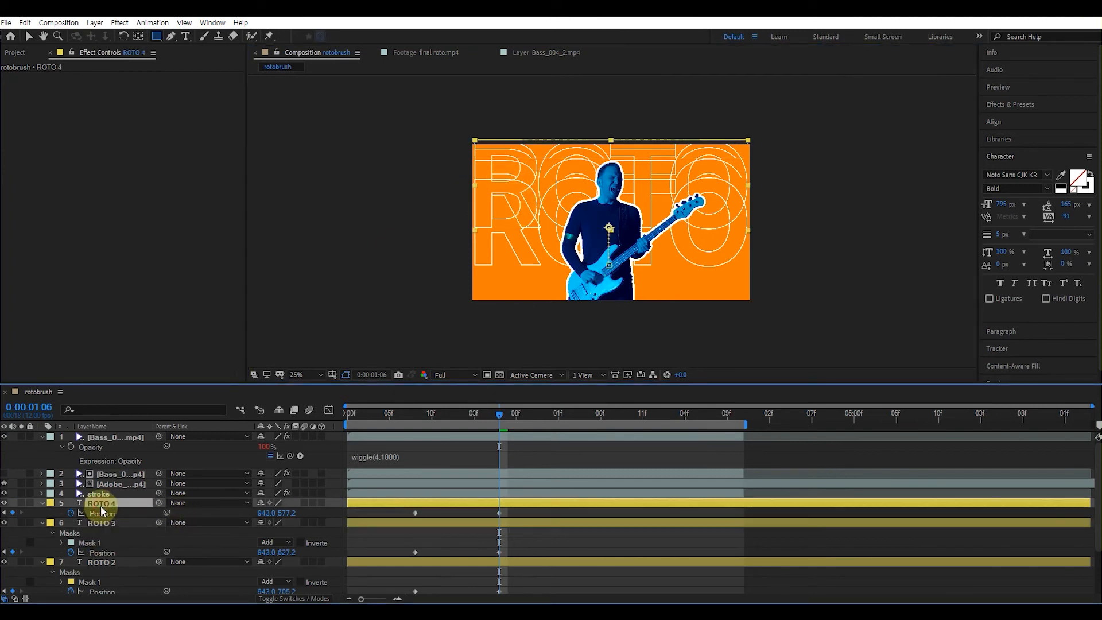
pyautogui.moveTo(428, 91); pyautogui.dragTo(780, 147)
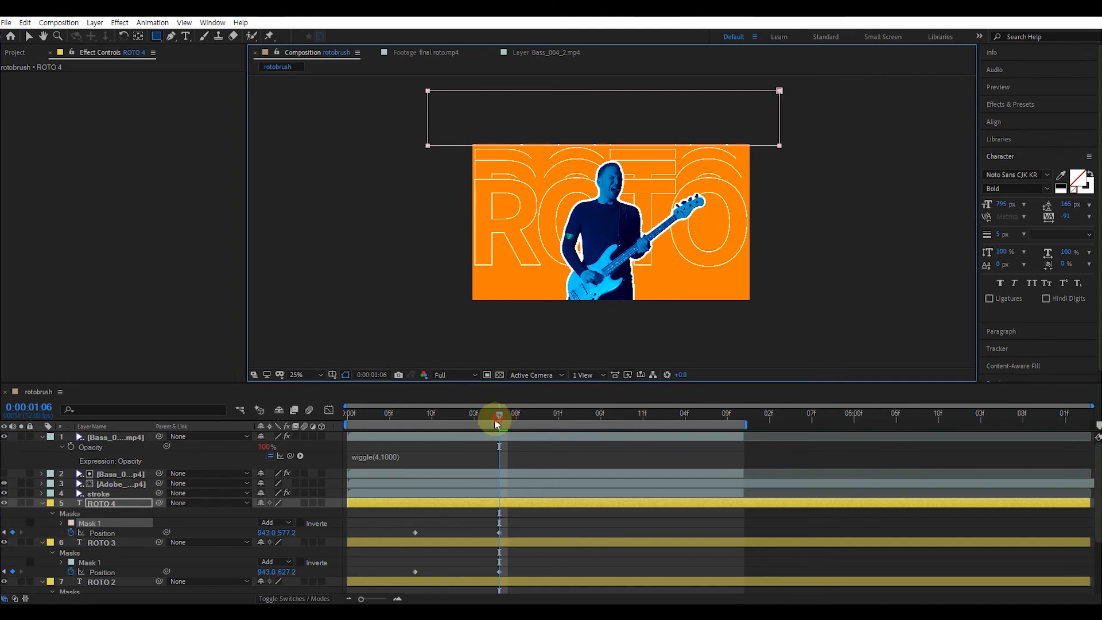
# - Preview the masked title animation from the first frame and fit the composition in the viewer
pyautogui.press('Home')
pyautogui.click(239, 446)
pyautogui.press('space')
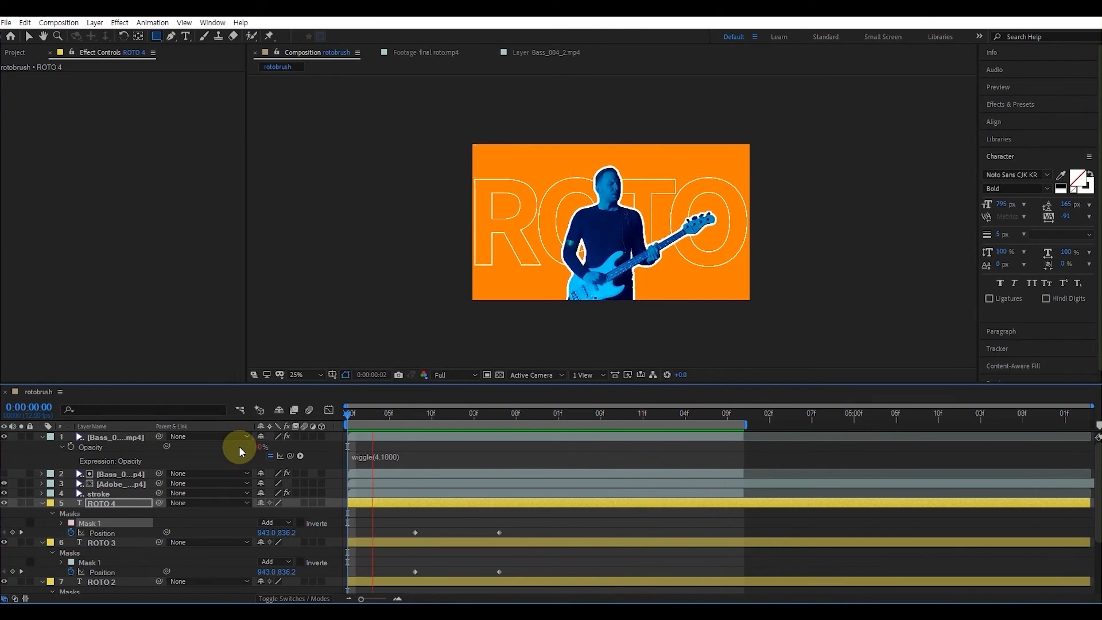
pyautogui.hotkey('shift', '/')
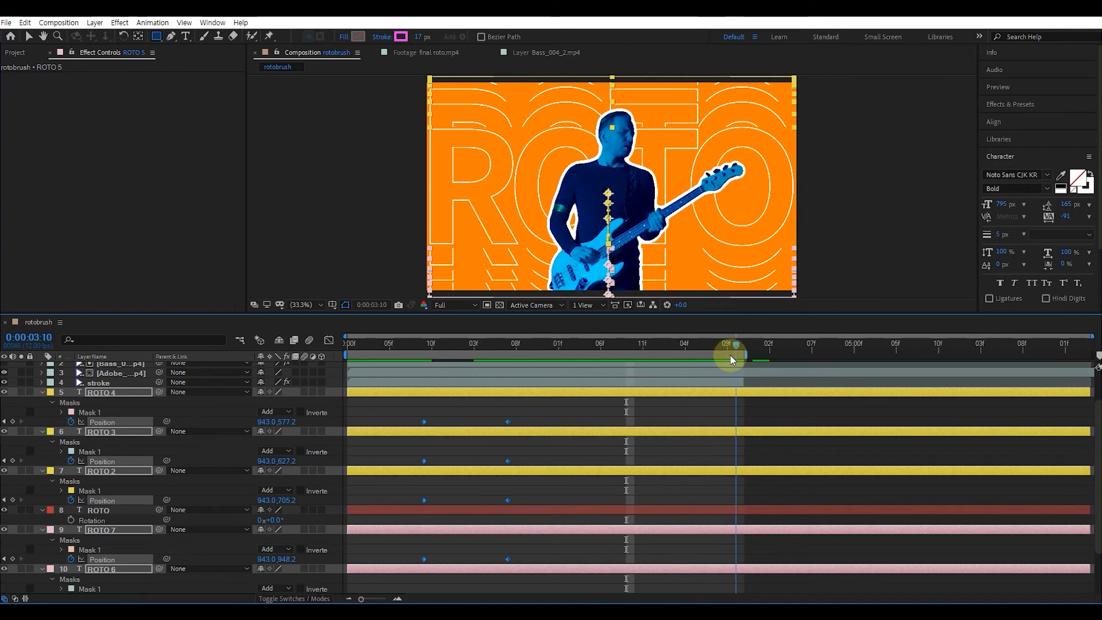
# - Easy-ease the Position keyframes of all ROTO copies and pull their end handles toward the start in the speed graph
pyautogui.moveTo(730, 357); pyautogui.dragTo(412, 371)
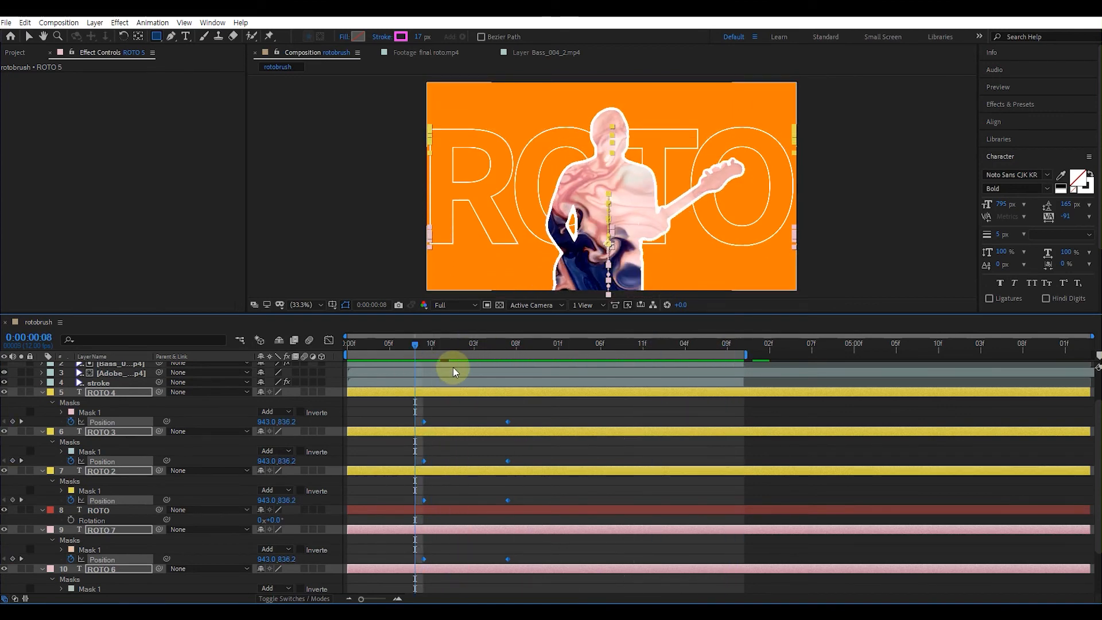
pyautogui.press('F9')
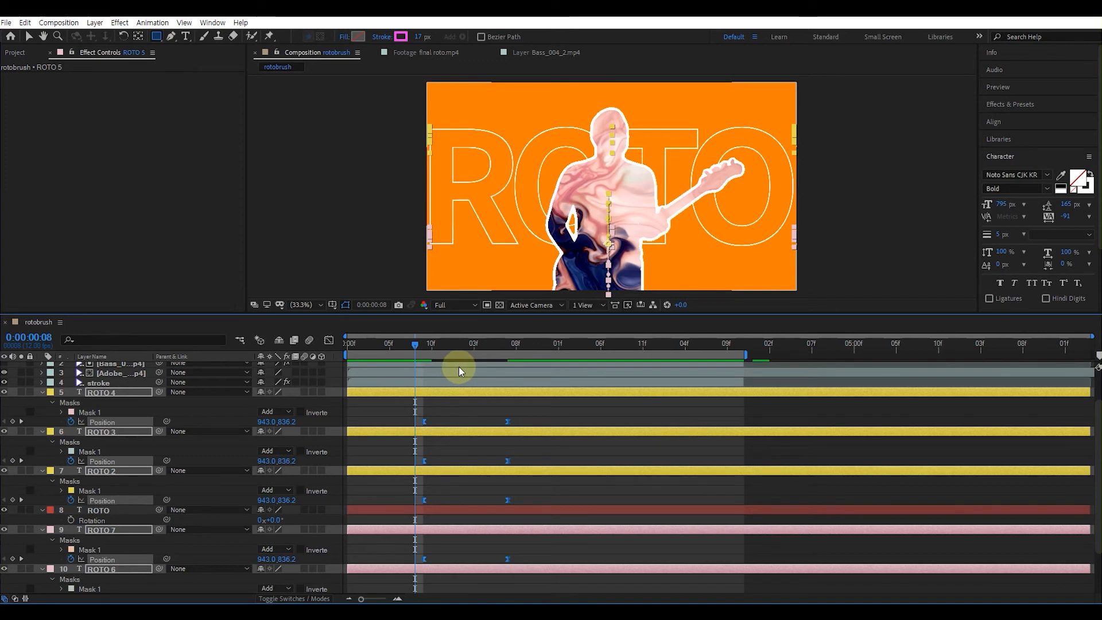
pyautogui.click(329, 343)
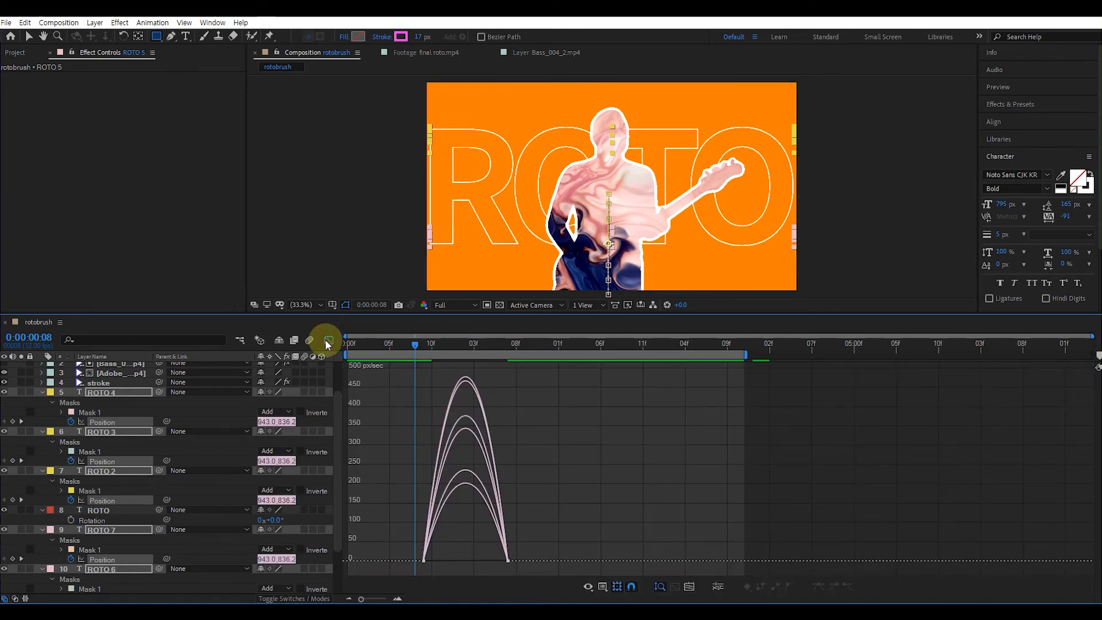
pyautogui.moveTo(411, 552); pyautogui.dragTo(516, 568)
pyautogui.moveTo(493, 559); pyautogui.dragTo(421, 556)
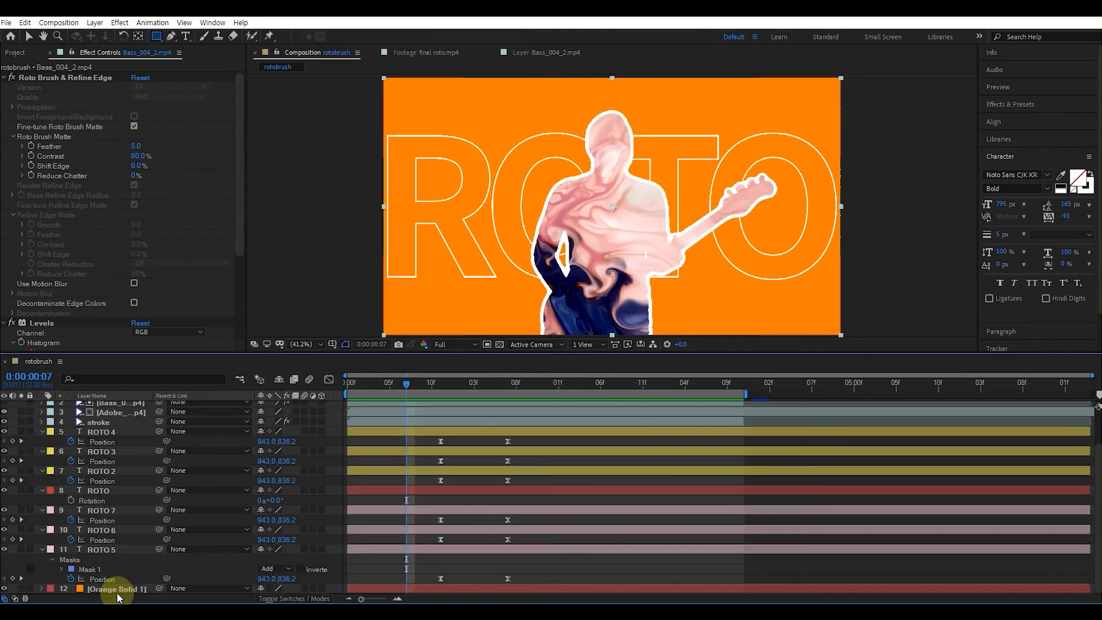
# - Collapse all layers and pre-compose them into a composition named paint, moving all attributes into it
pyautogui.scroll(2, 116, 584)
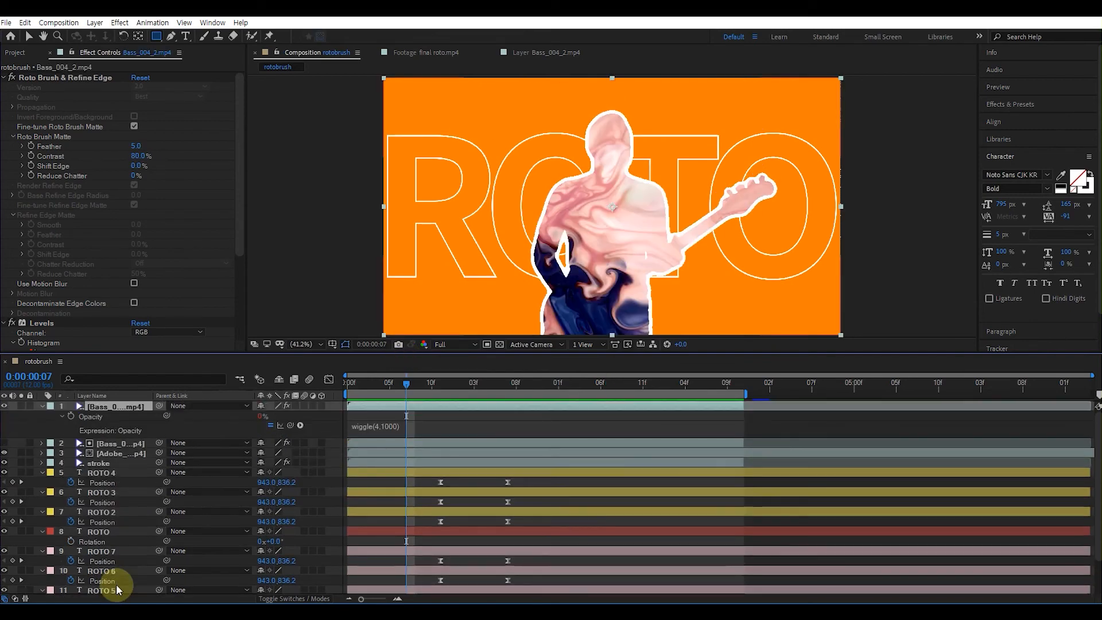
pyautogui.hotkey('ctrl', 'a')
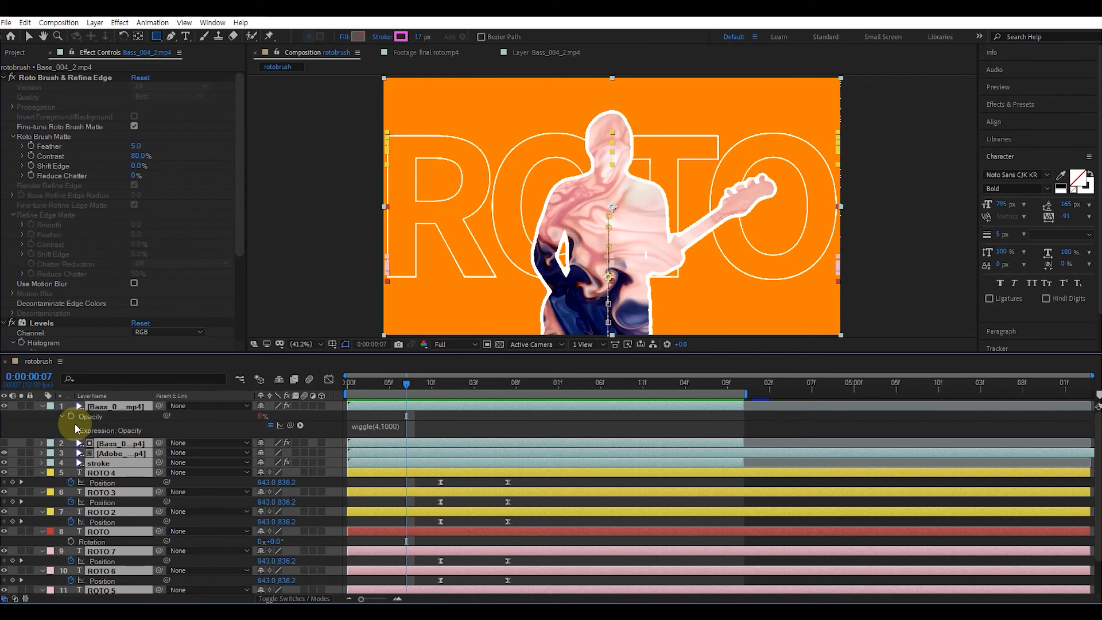
pyautogui.press('u')
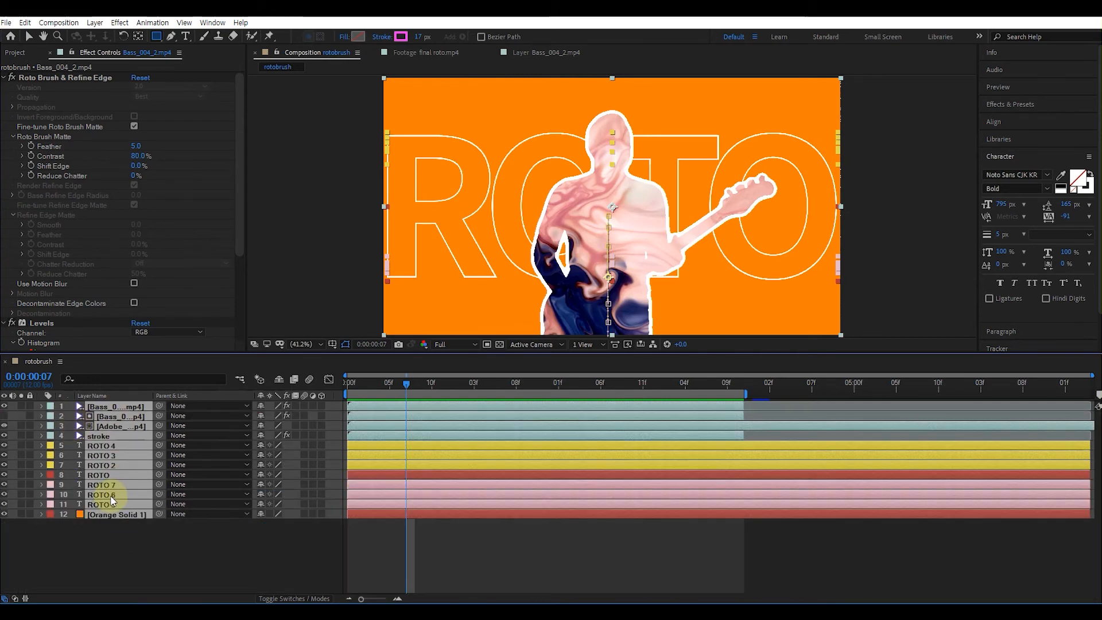
pyautogui.rightClick(101, 446)
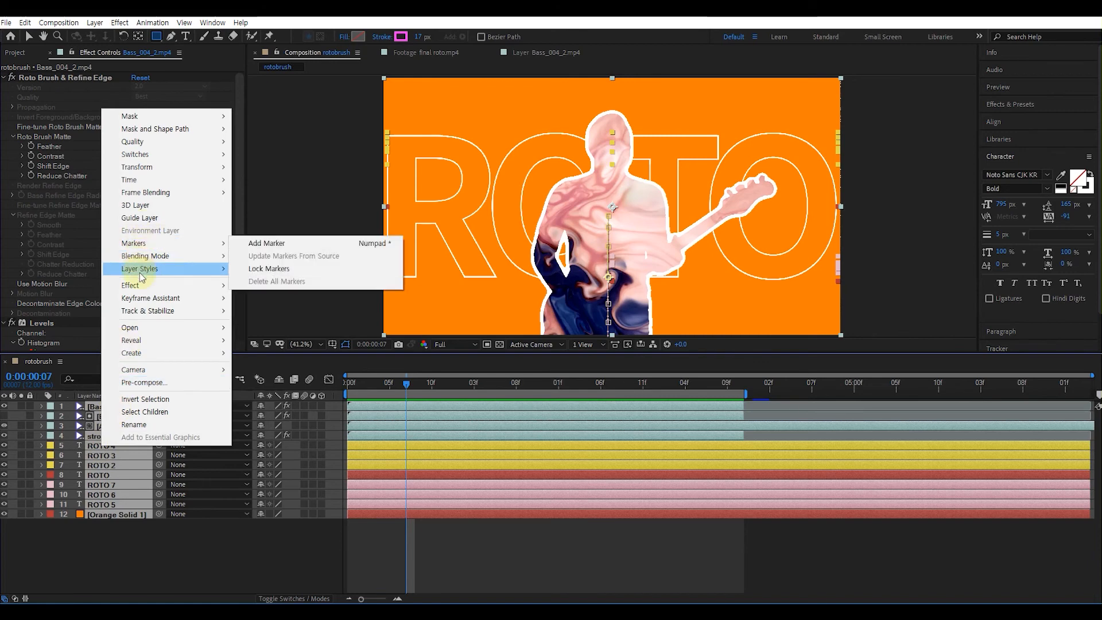
pyautogui.click(167, 384)
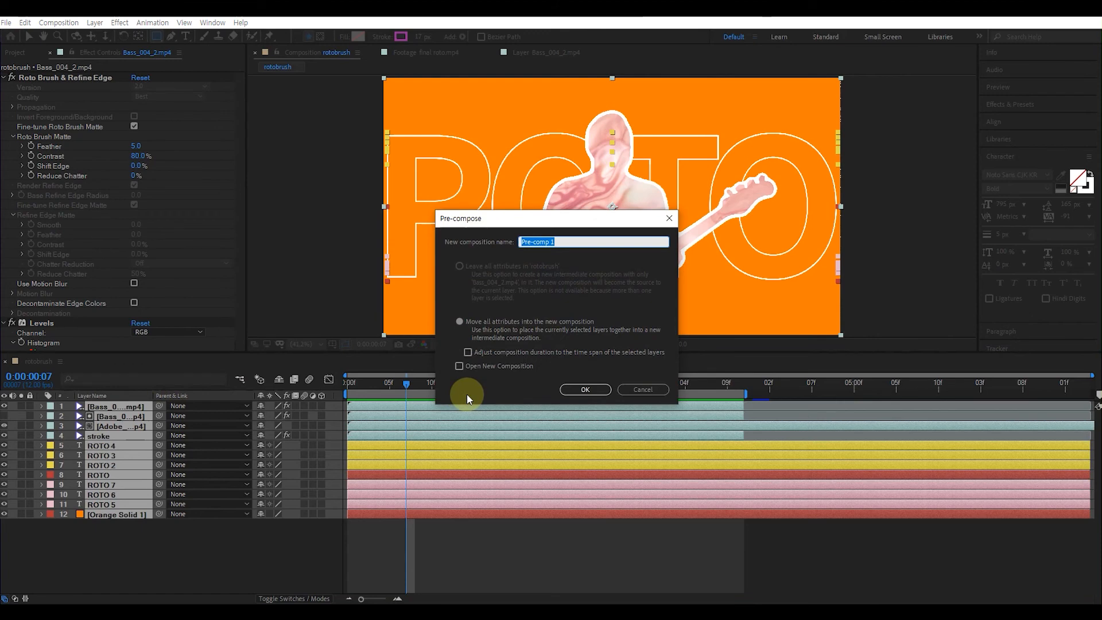
pyautogui.write('paint')
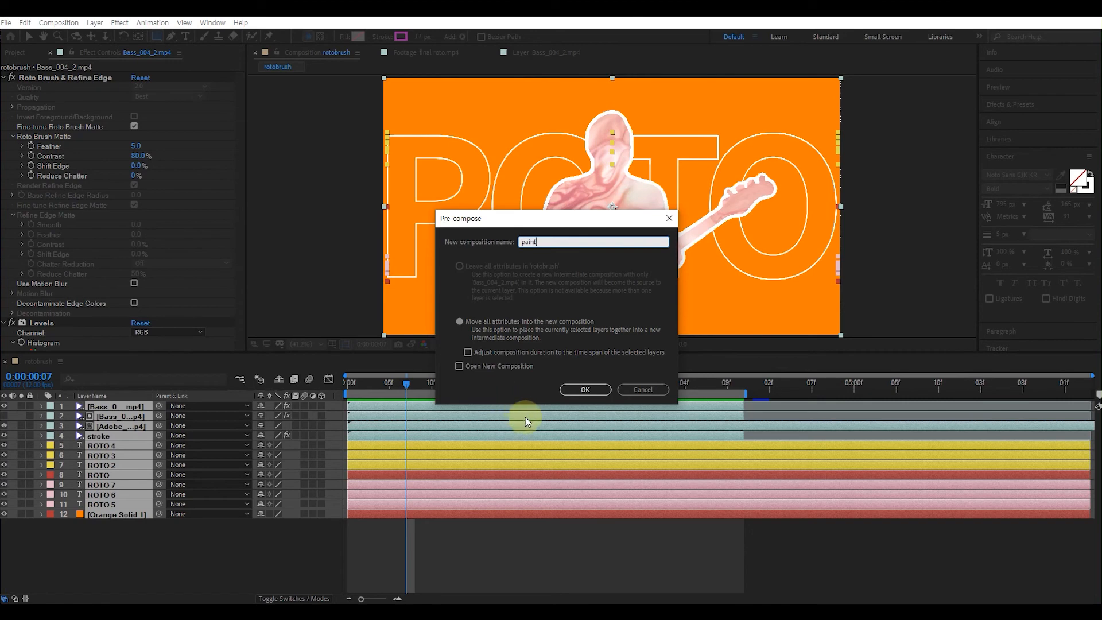
pyautogui.click(592, 389)
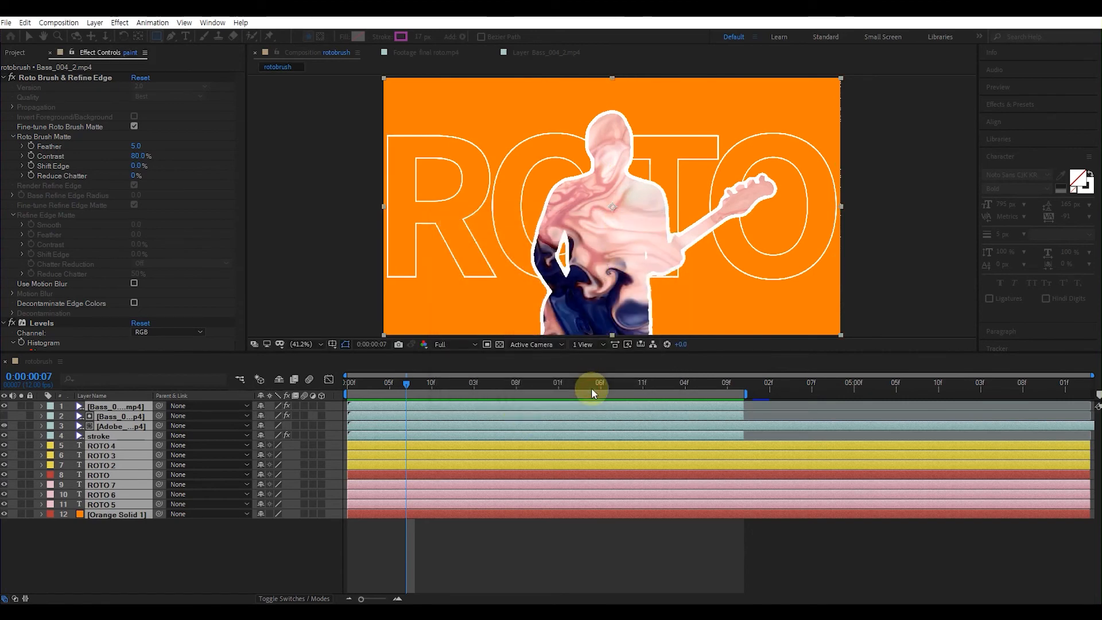
# - Activate the Brush tool and open the paint layer in the Layer viewer
pyautogui.doubleClick(81, 406)
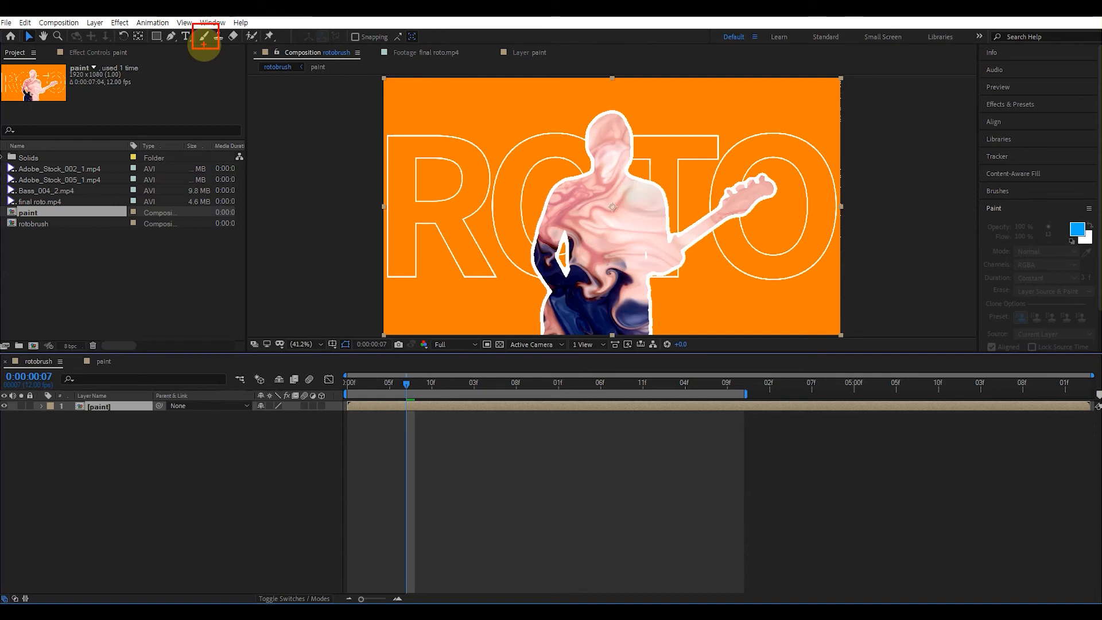
pyautogui.click(205, 38)
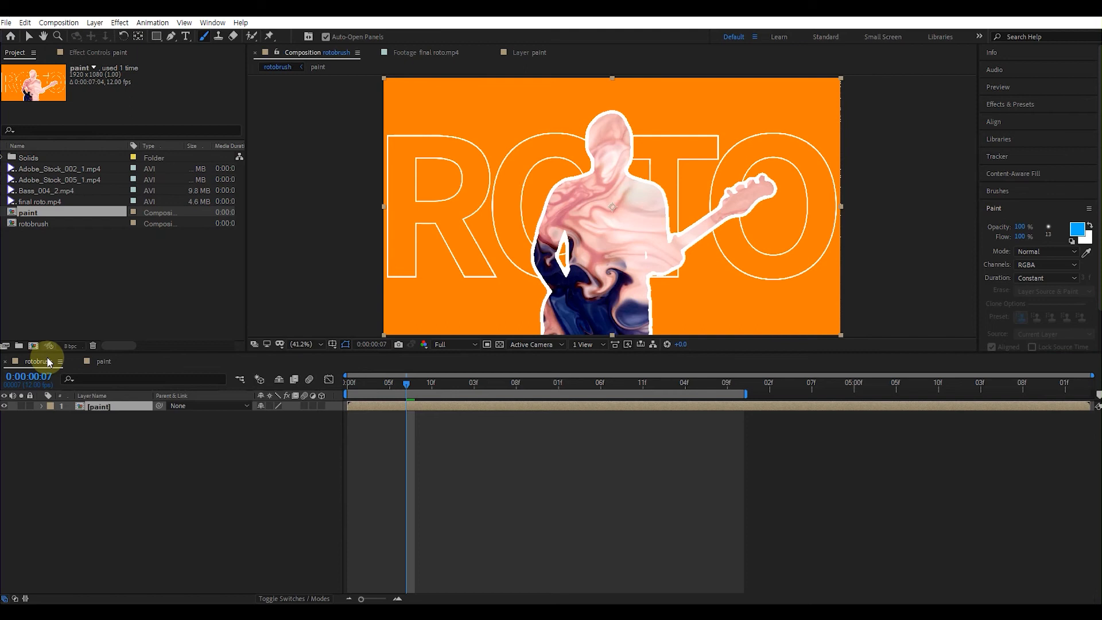
pyautogui.doubleClick(80, 406)
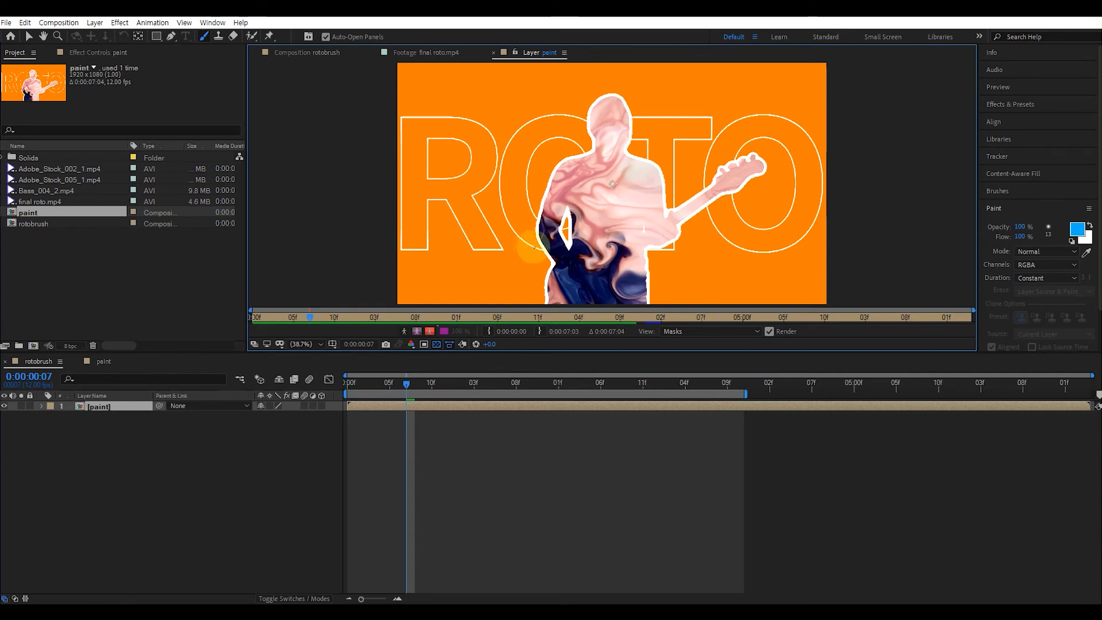
# - Resize the brush on the canvas and set the paint Duration to Single Frame
pyautogui.moveTo(534, 293)
pyautogui.keyDown('ctrl'); pyautogui.mouseDown()
pyautogui.moveTo(560, 292)
pyautogui.moveTo(528, 291)
pyautogui.mouseUp(); pyautogui.keyUp('ctrl')
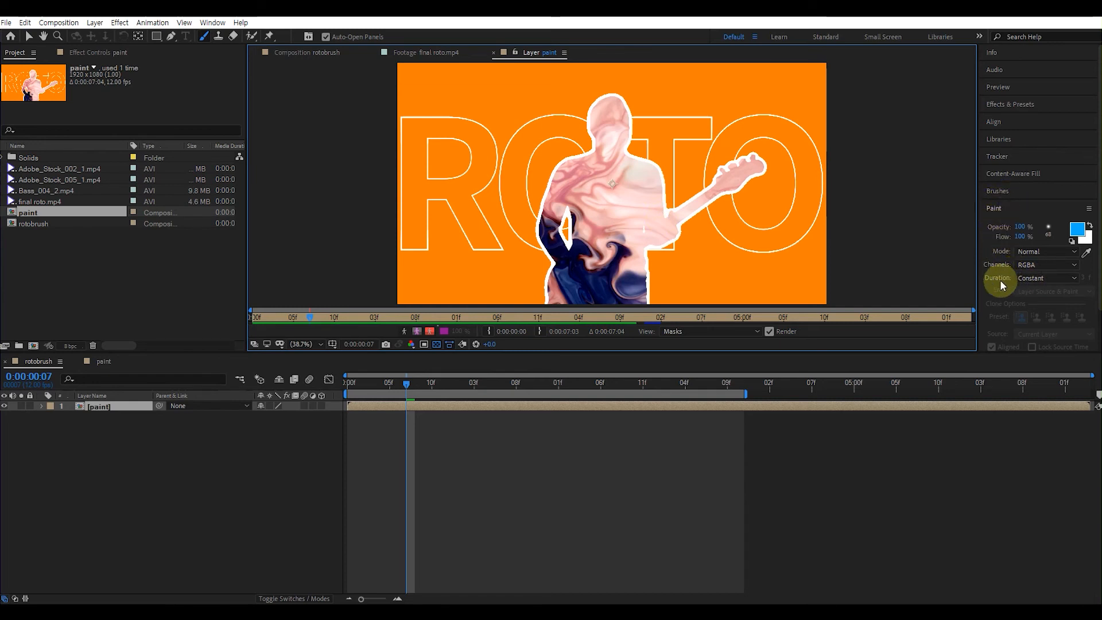
pyautogui.click(1029, 279)
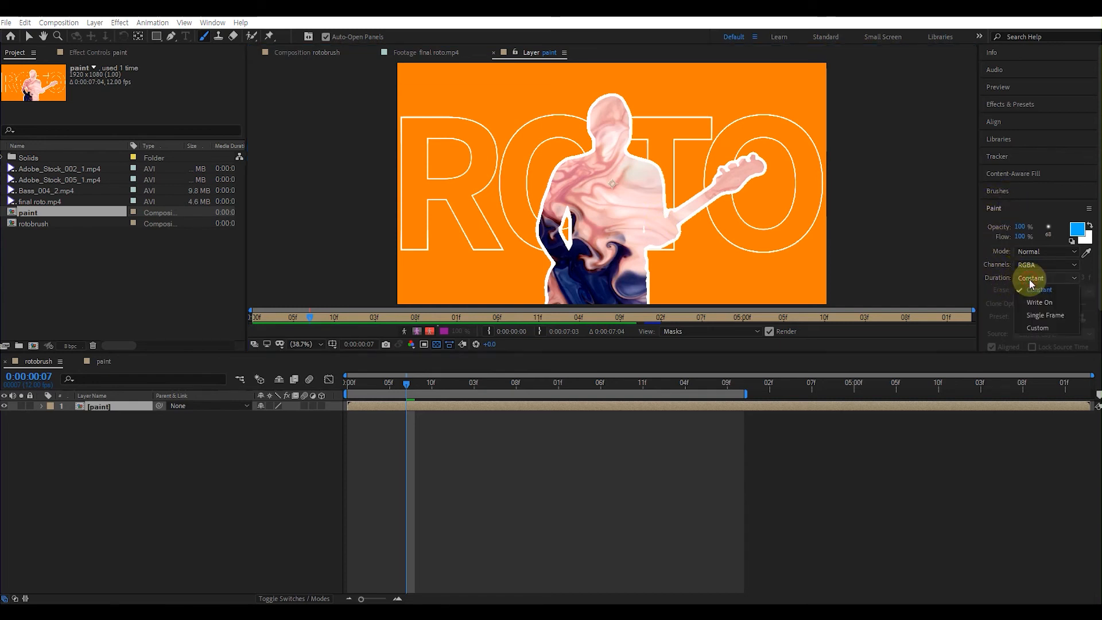
pyautogui.click(1046, 315)
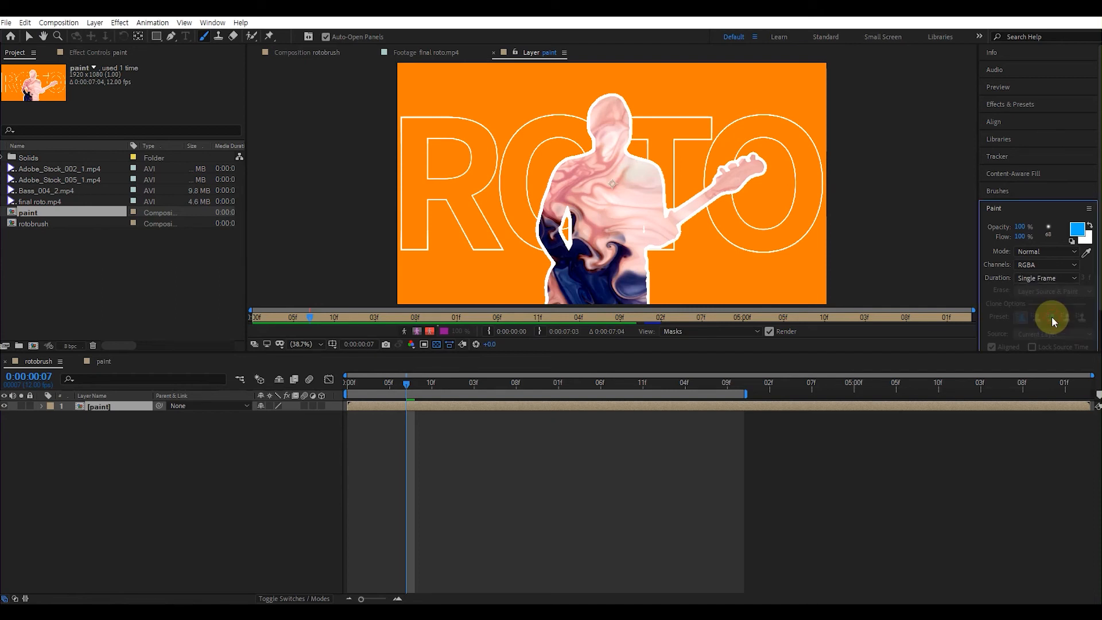
# - Confirm blue 00AEFF as the brush's foreground colour and return the playhead to the first frame
pyautogui.click(1078, 234)
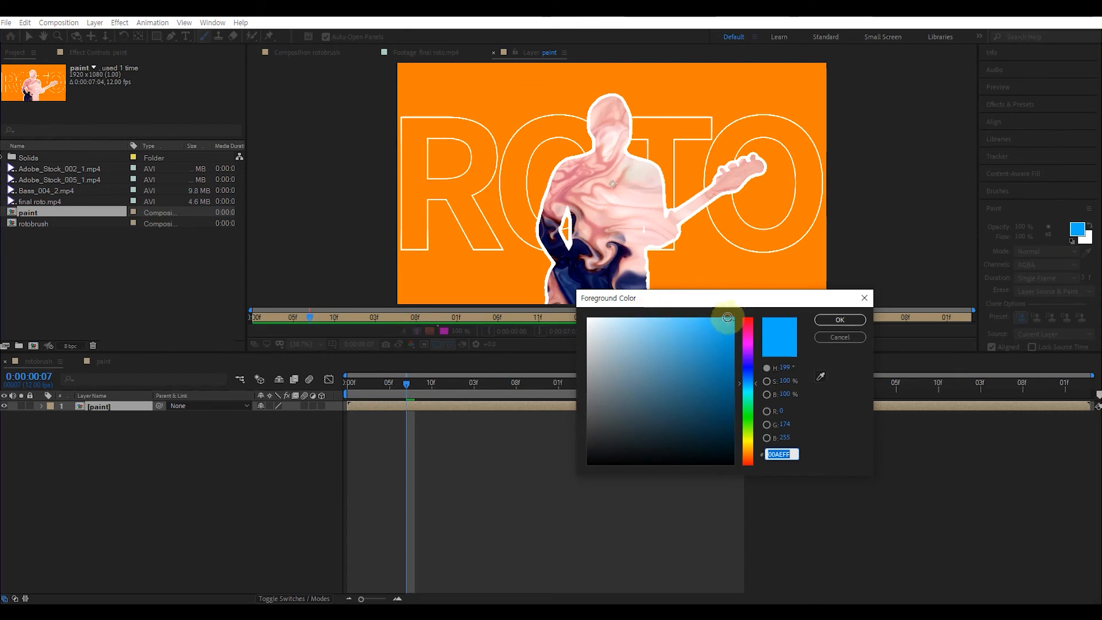
pyautogui.click(848, 322)
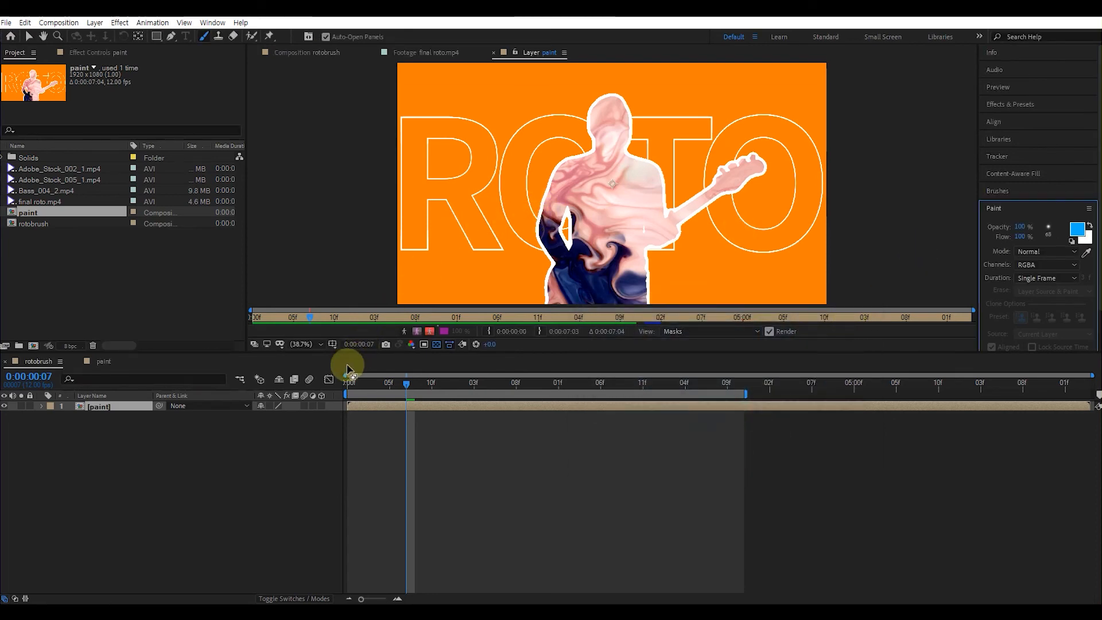
pyautogui.moveTo(408, 384); pyautogui.dragTo(308, 376)
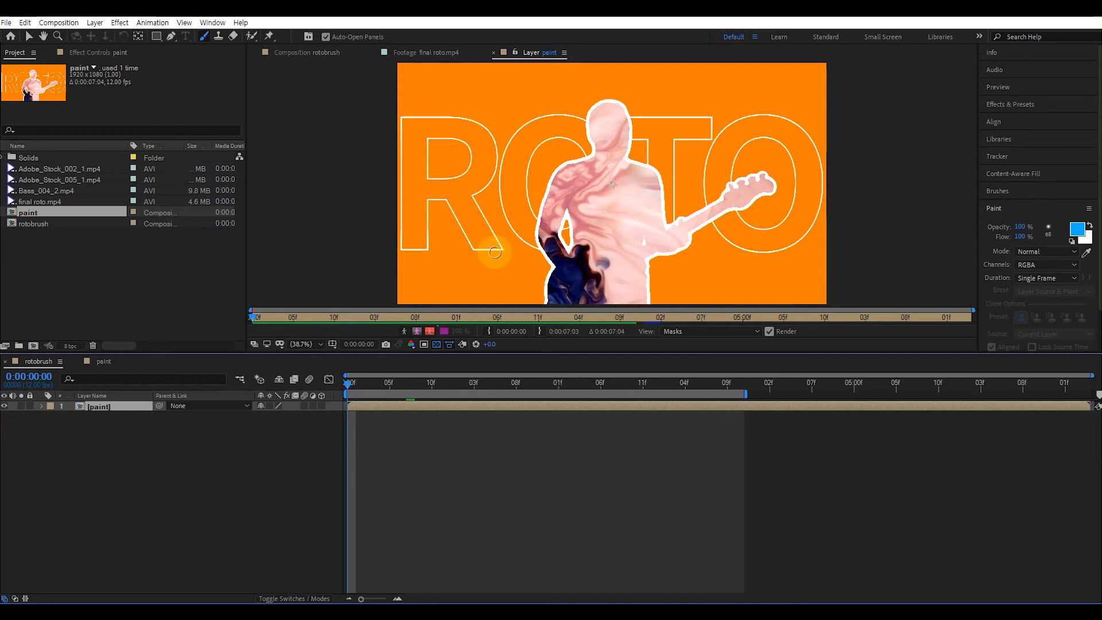
# - Reduce the brush size slightly and paint a short blue stroke beside the player's hip, at the image's lower edge, on frame 0:00:00:01
pyautogui.press('pagedown')
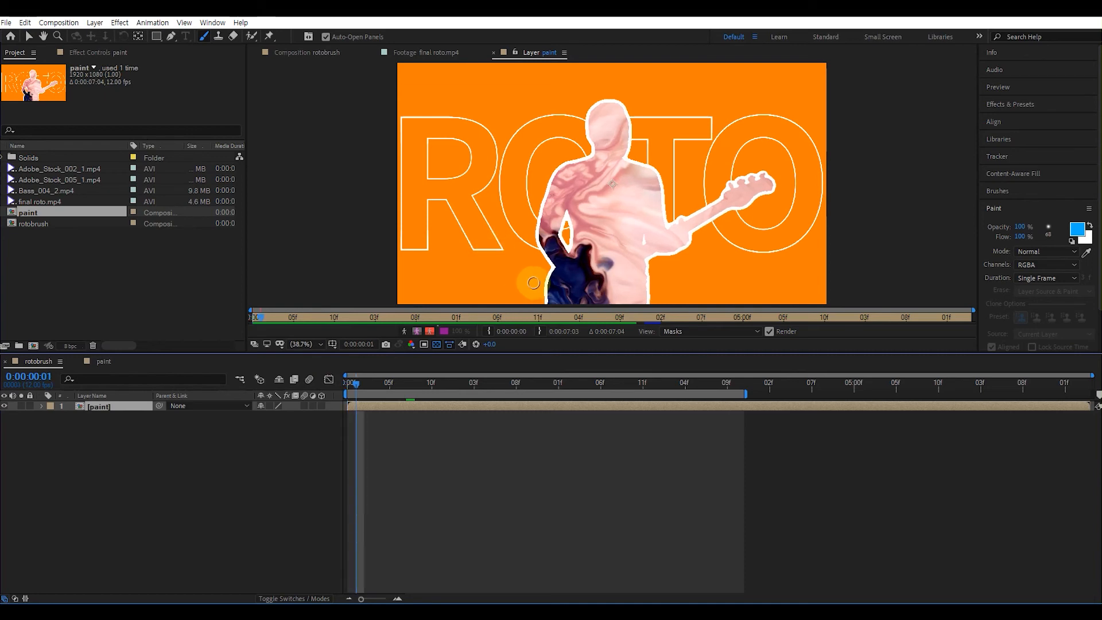
pyautogui.moveTo(533, 280); pyautogui.dragTo(535, 315)
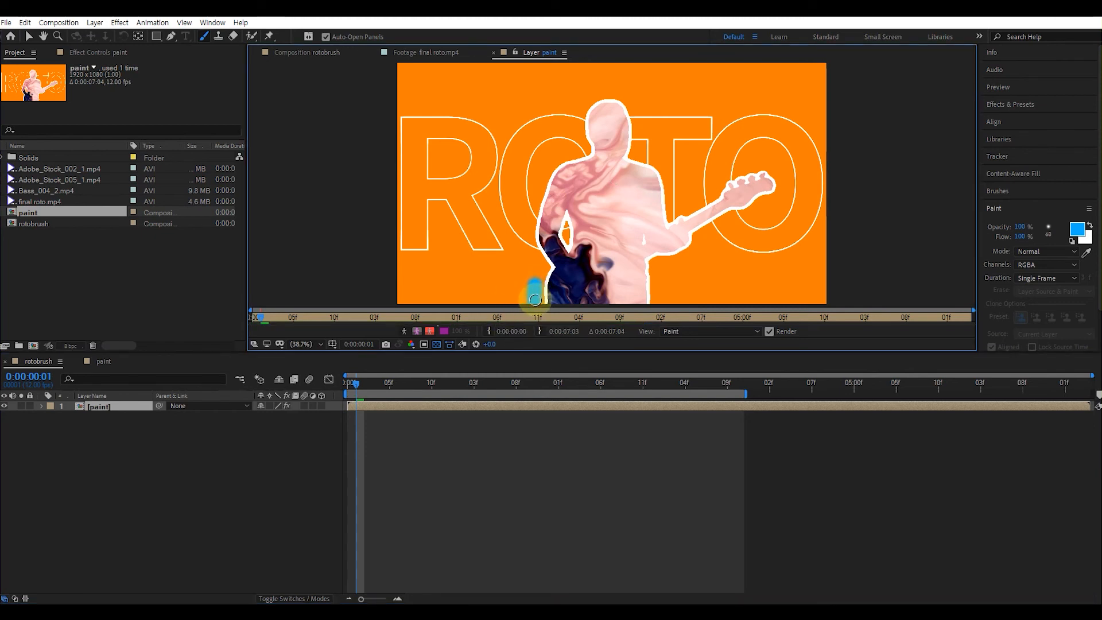
pyautogui.hotkey('ctrl', 'z')
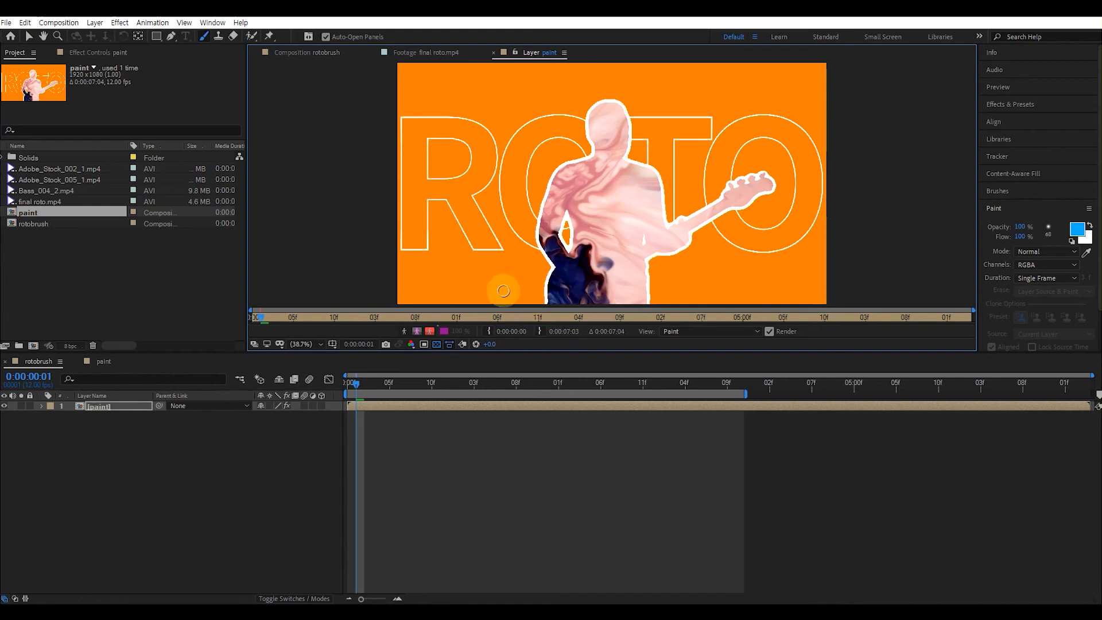
pyautogui.keyDown('ctrl'); pyautogui.moveTo(528, 293); pyautogui.dragTo(526, 293); pyautogui.keyUp('ctrl')
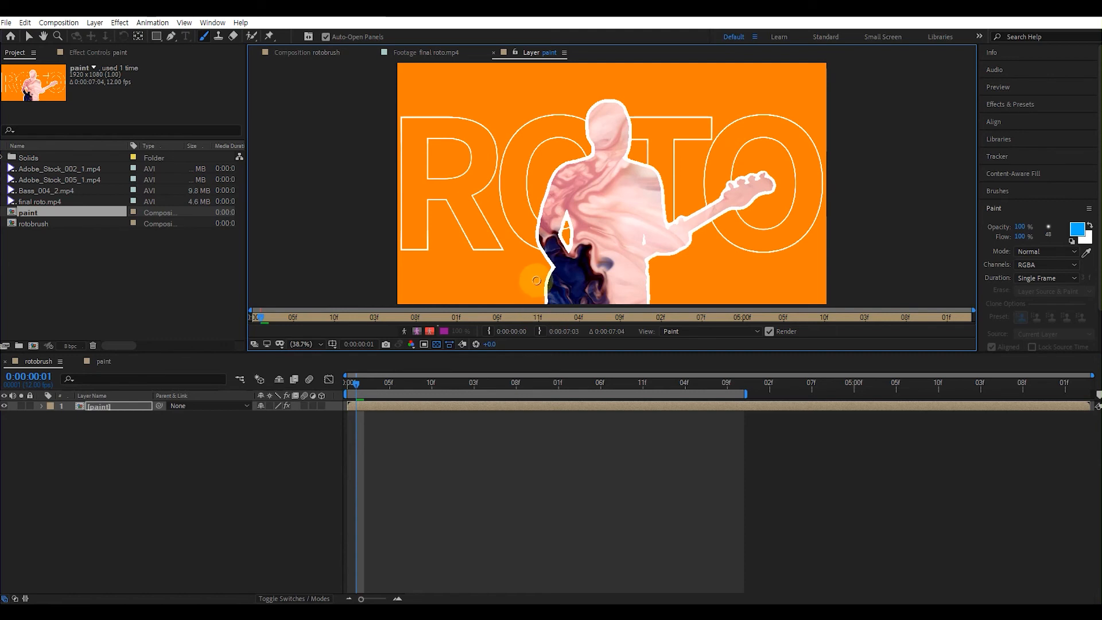
pyautogui.moveTo(535, 287); pyautogui.dragTo(534, 306)
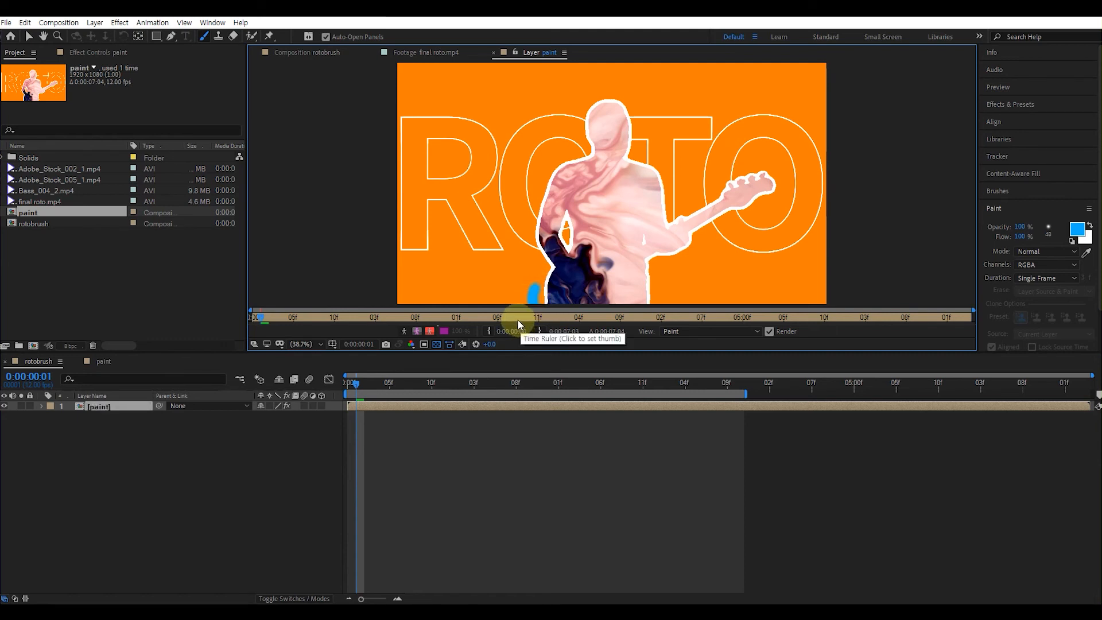
# - Paint one short blue stroke per frame from 0:00:00:02 to 0:00:00:05, climbing beside the player's arm from elbow to shoulder
pyautogui.press('pagedown')
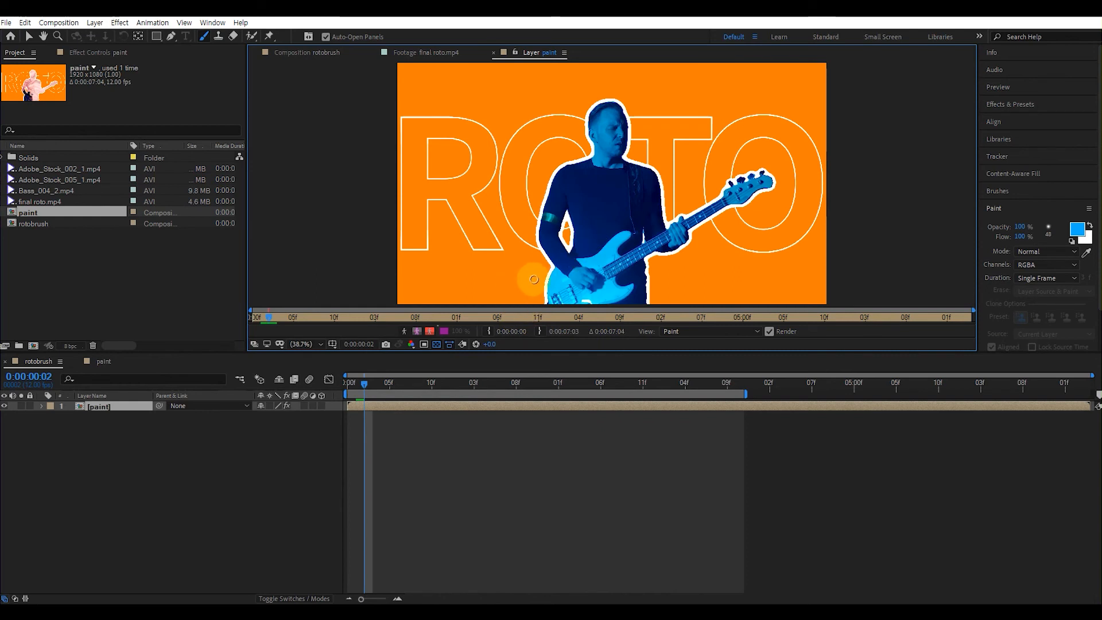
pyautogui.moveTo(537, 264); pyautogui.dragTo(535, 252)
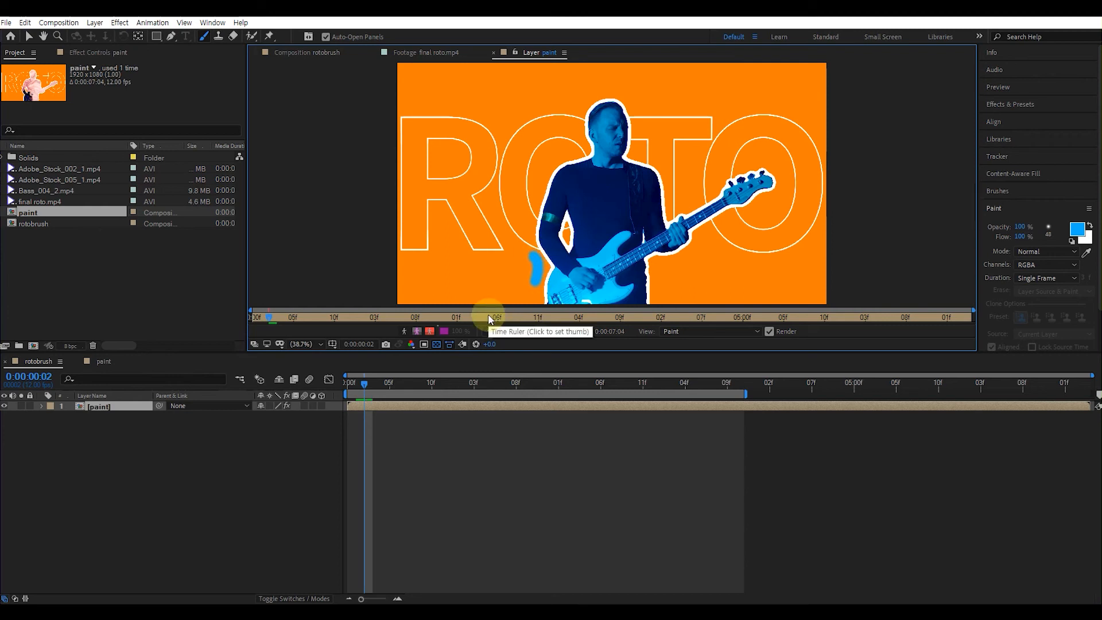
pyautogui.press('pagedown')
pyautogui.click(527, 249)
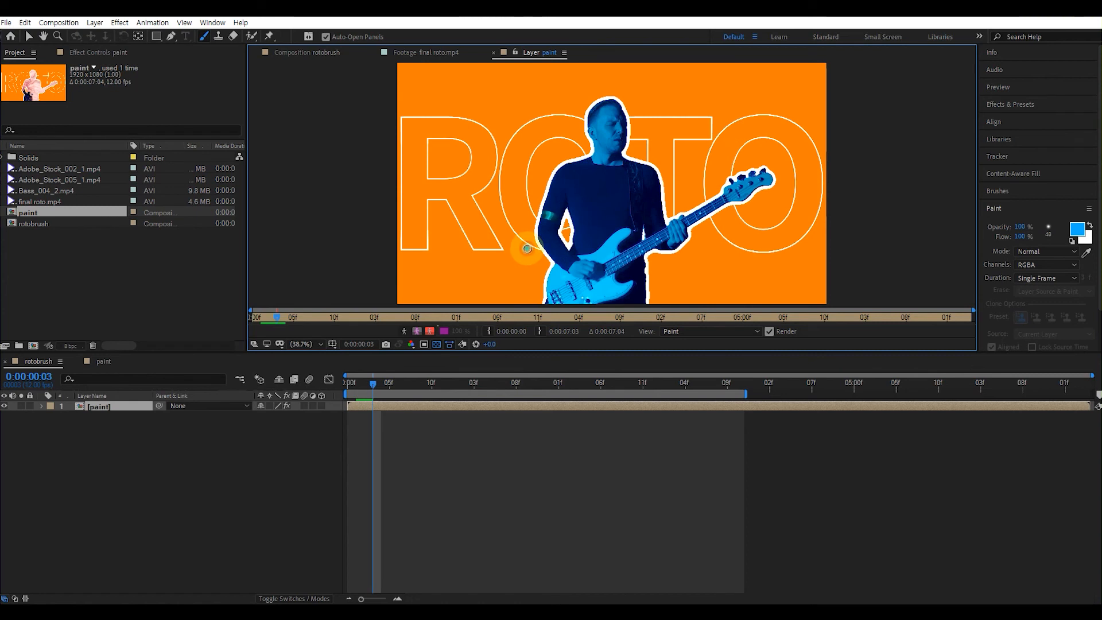
pyautogui.moveTo(526, 243); pyautogui.dragTo(528, 225)
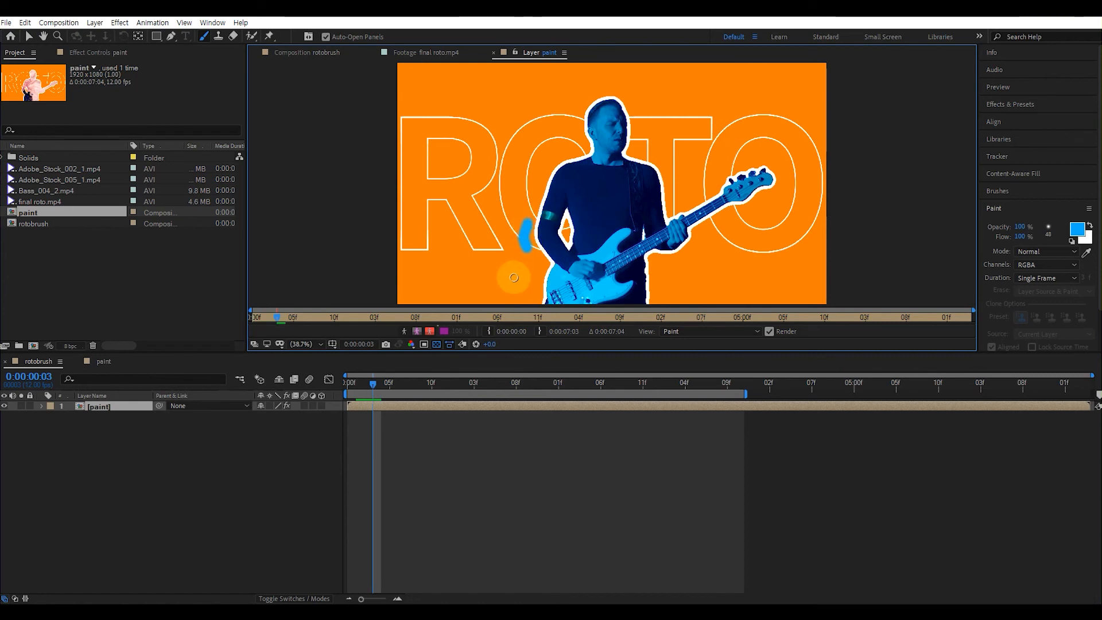
pyautogui.press('pagedown')
pyautogui.moveTo(525, 219); pyautogui.dragTo(533, 203)
pyautogui.press('pagedown')
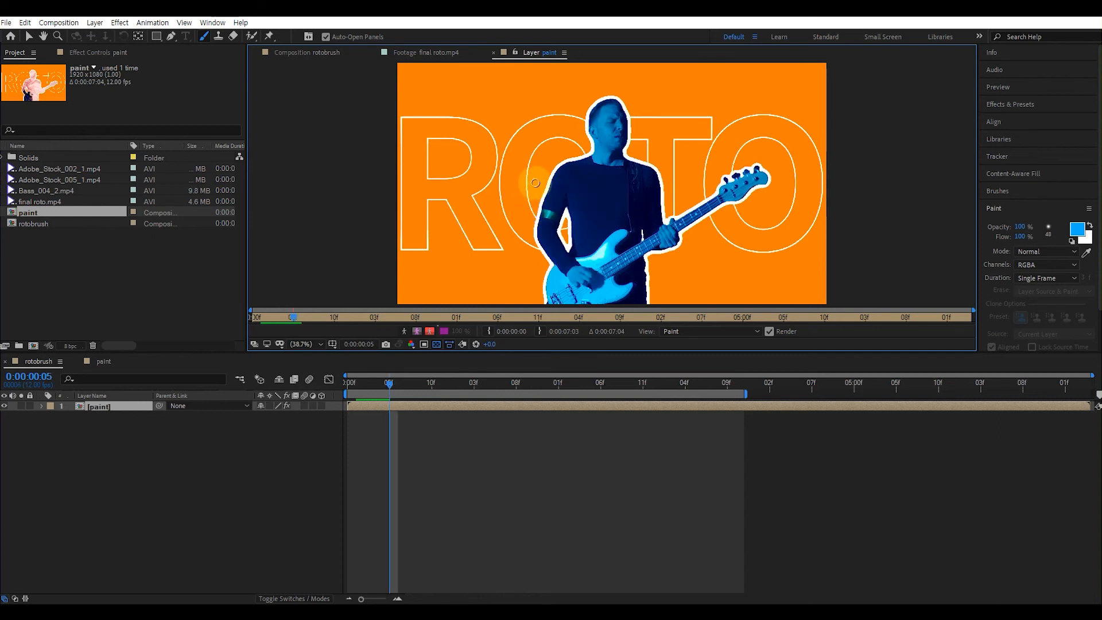
pyautogui.moveTo(535, 187); pyautogui.dragTo(543, 170)
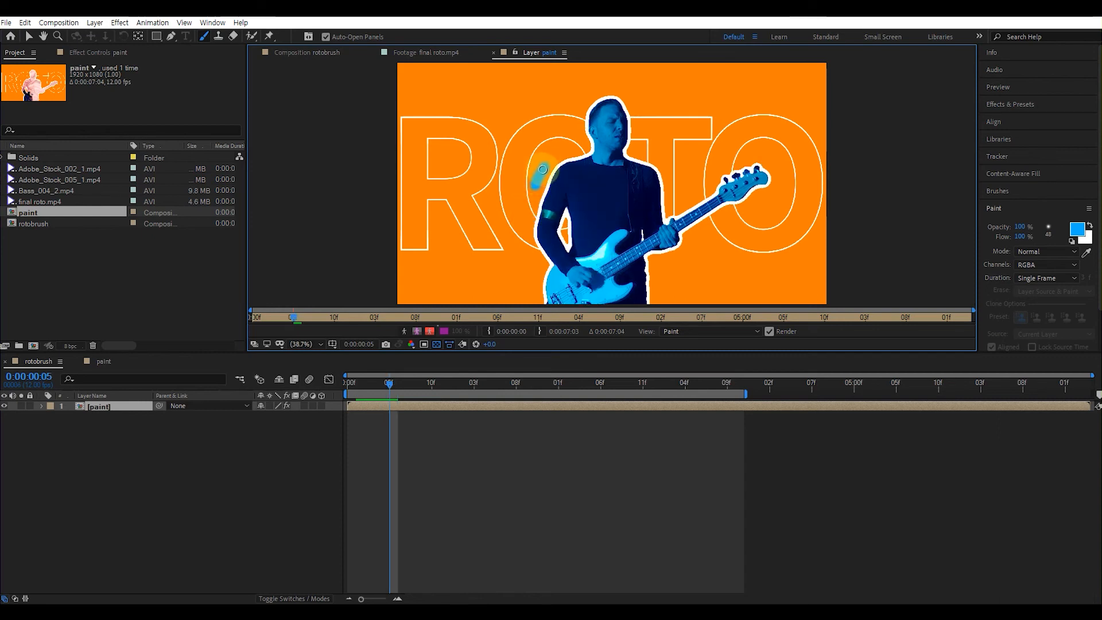
# - Continue the single-frame strokes from 0:00:00:06, moving over the shoulder, past the neck and up toward the top of the head
pyautogui.press('pagedown')
pyautogui.moveTo(546, 158); pyautogui.dragTo(557, 151)
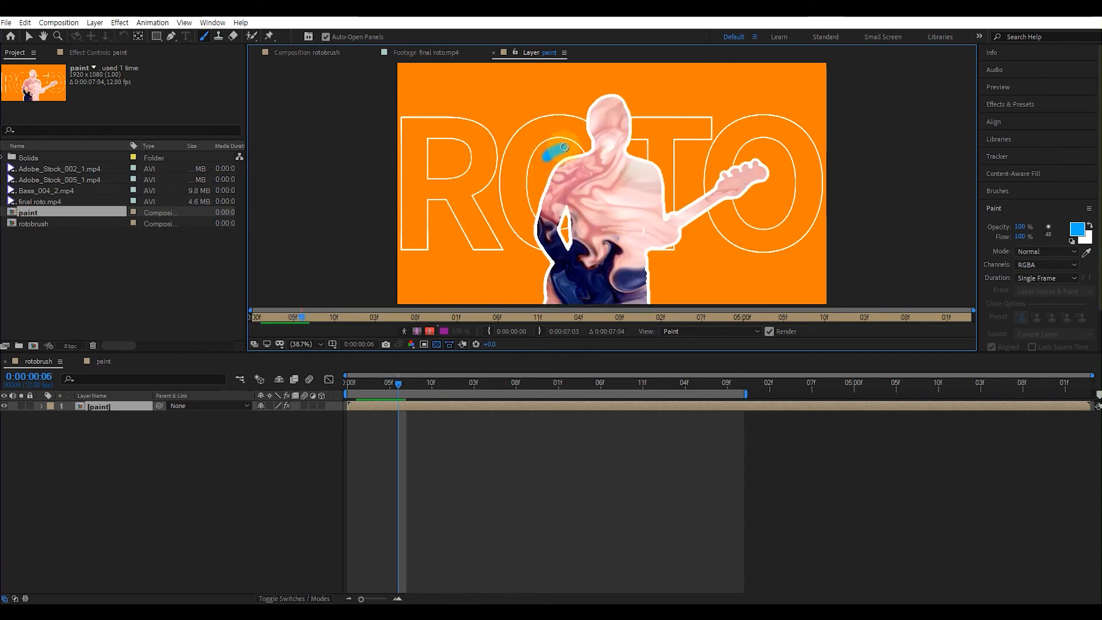
pyautogui.press('pagedown')
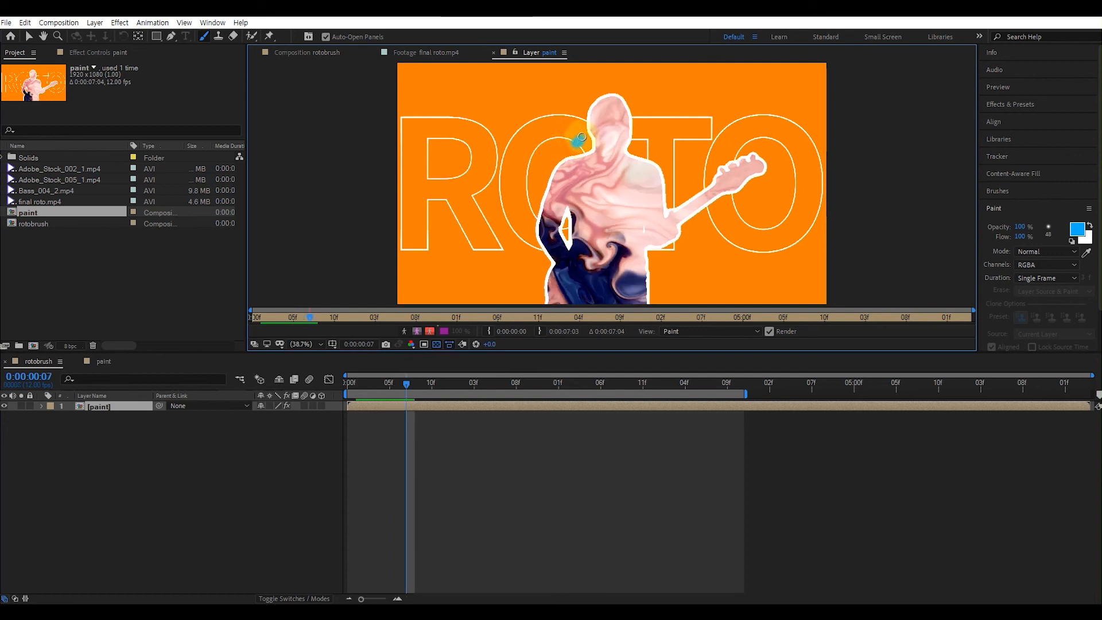
pyautogui.press('pagedown')
pyautogui.moveTo(577, 115); pyautogui.dragTo(583, 97)
pyautogui.press('pagedown')
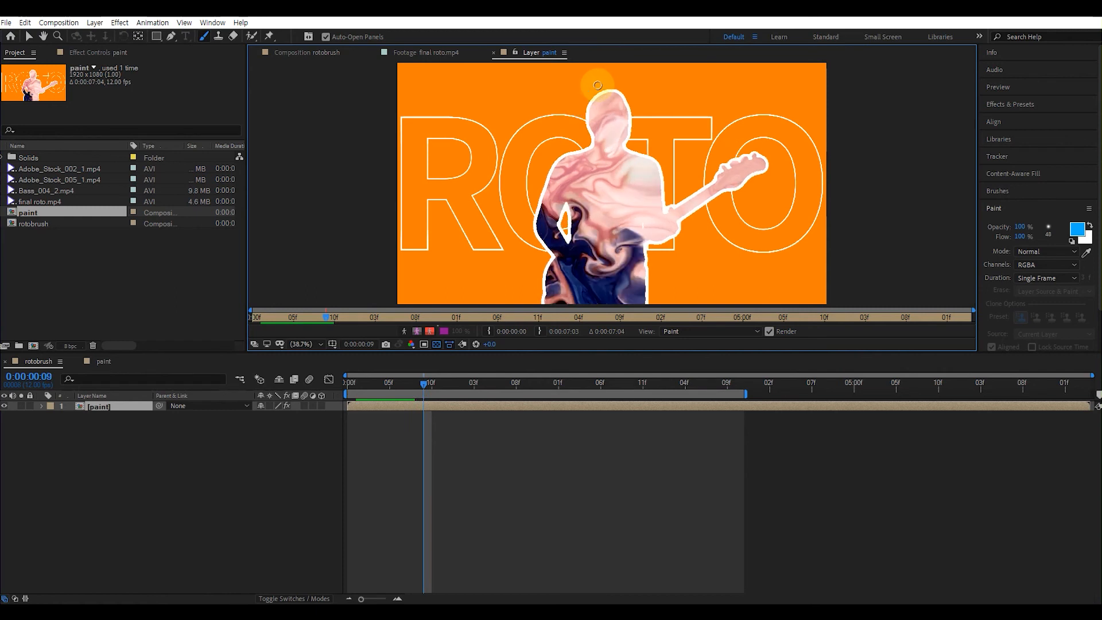
# - Paint single-frame strokes from 0:00:00:10 to 0:00:01:02, descending past the player's face, over the far shoulder and along the upper arm
pyautogui.press('pagedown')
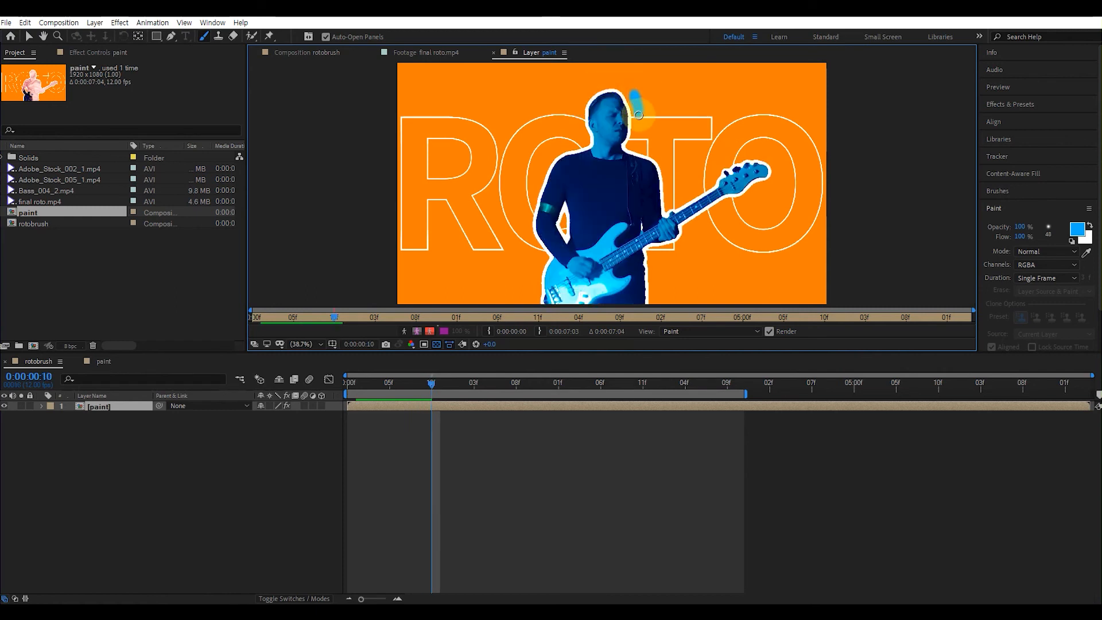
pyautogui.press('pagedown')
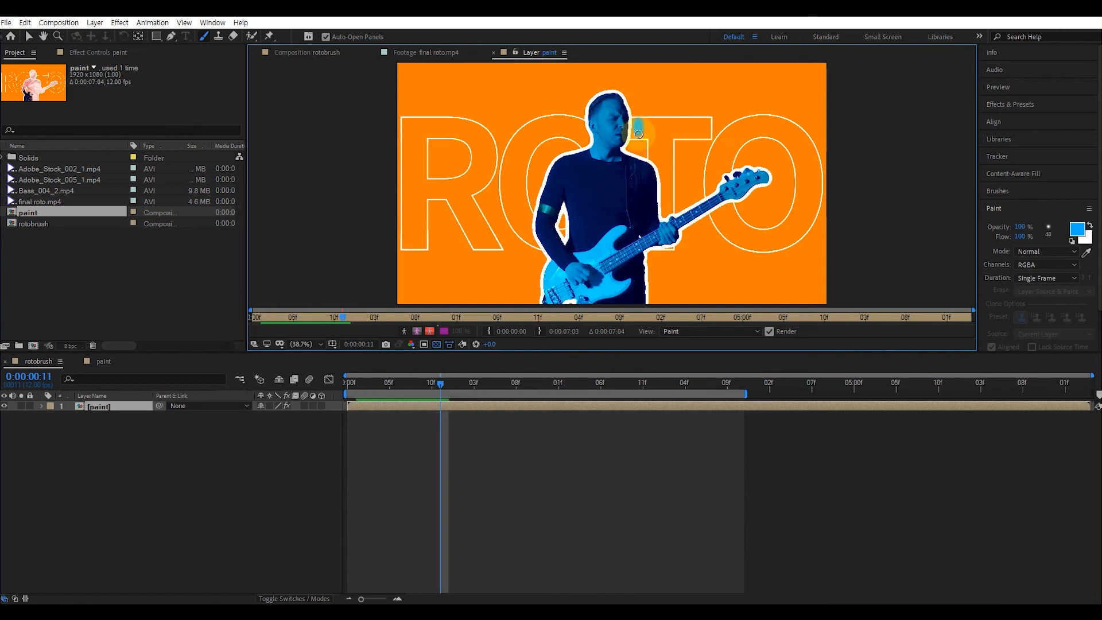
pyautogui.press('pagedown')
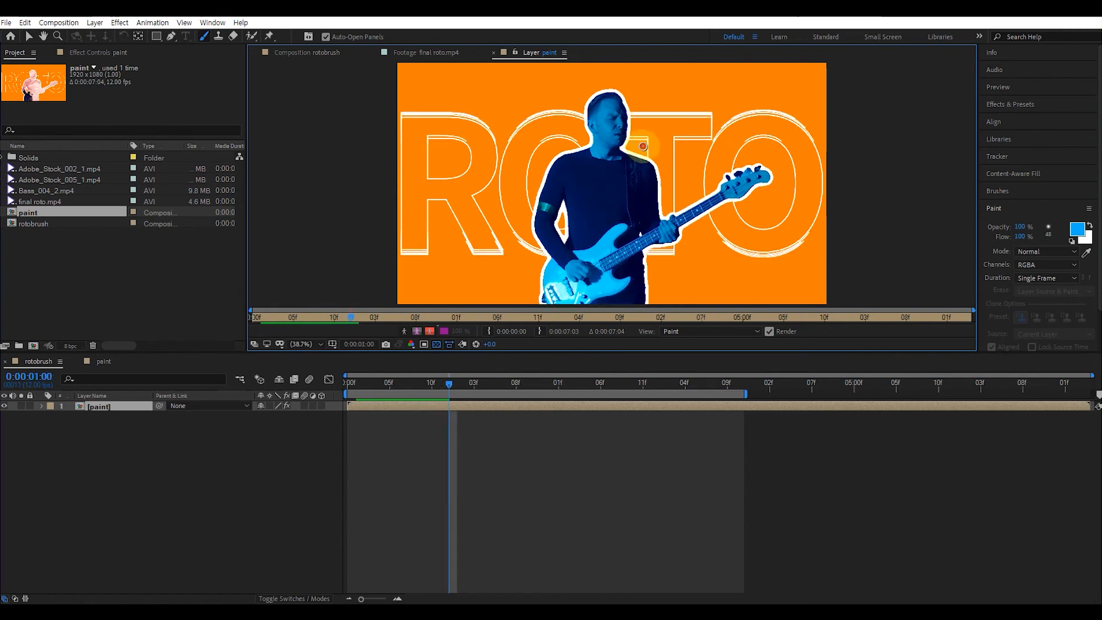
pyautogui.press('pagedown')
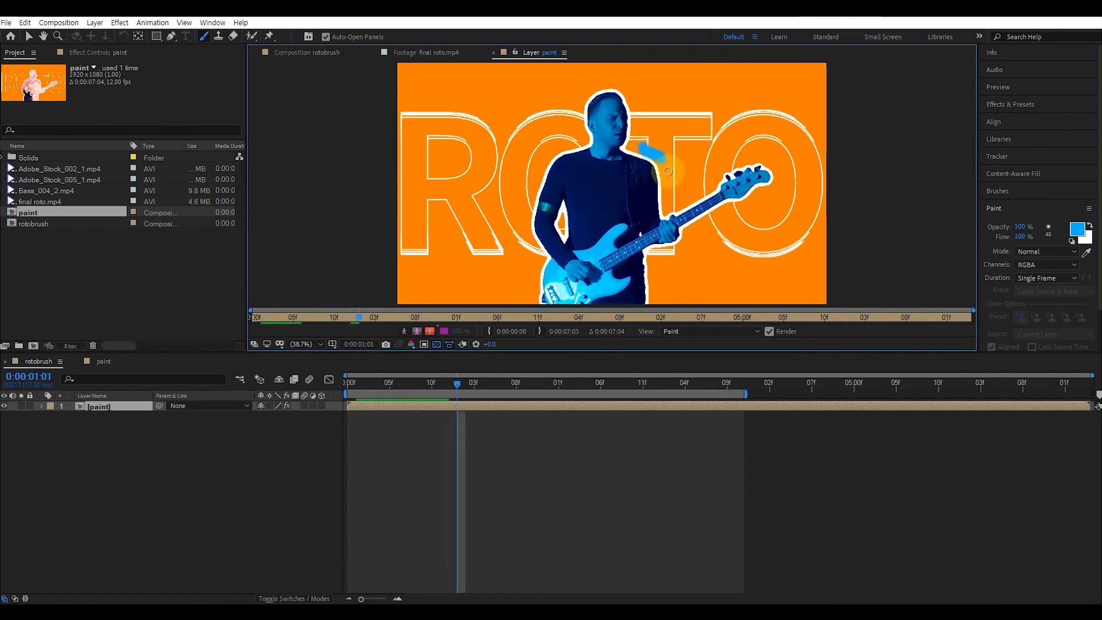
pyautogui.moveTo(665, 165); pyautogui.dragTo(667, 175)
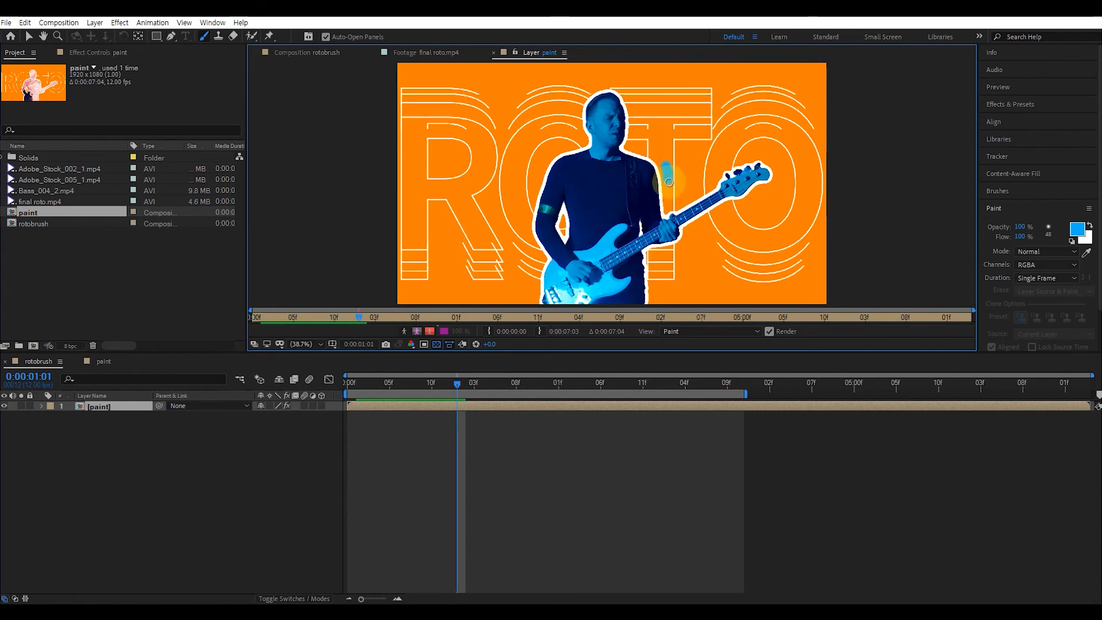
pyautogui.press('pagedown')
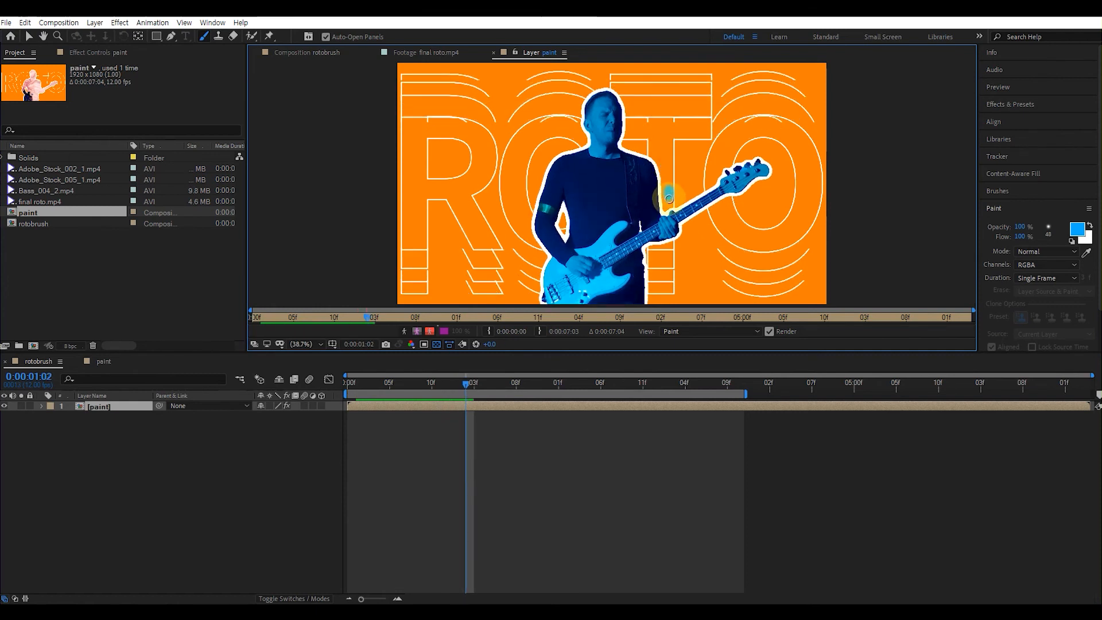
# - Paint single-frame strokes from 0:00:01:03 to 0:00:01:07, travelling up the bass neck and around its headstock
pyautogui.press('pagedown')
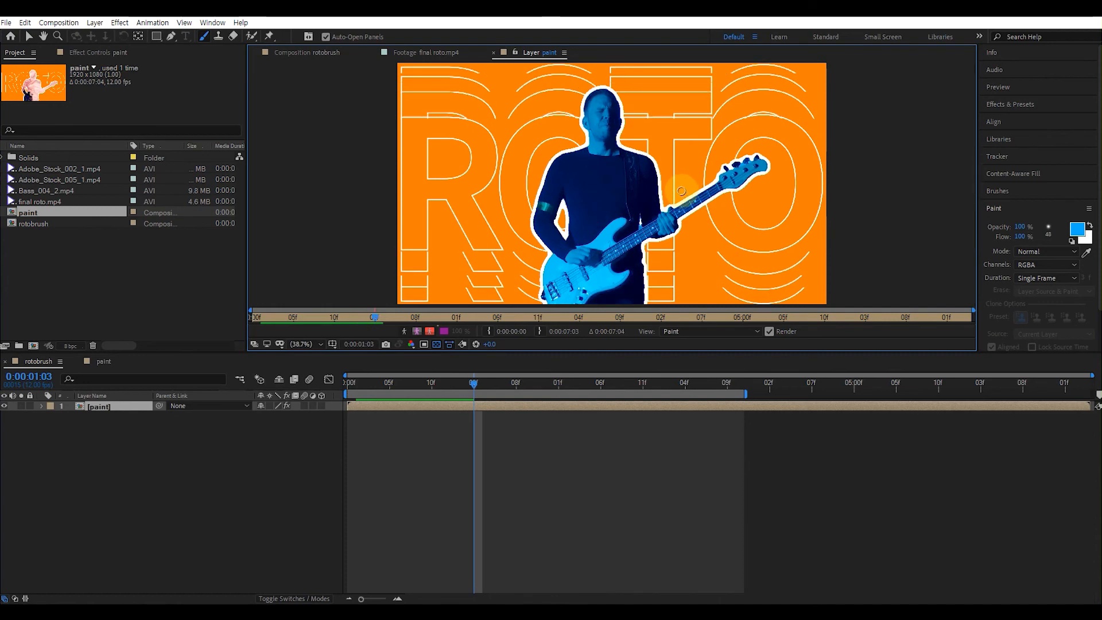
pyautogui.press('pagedown')
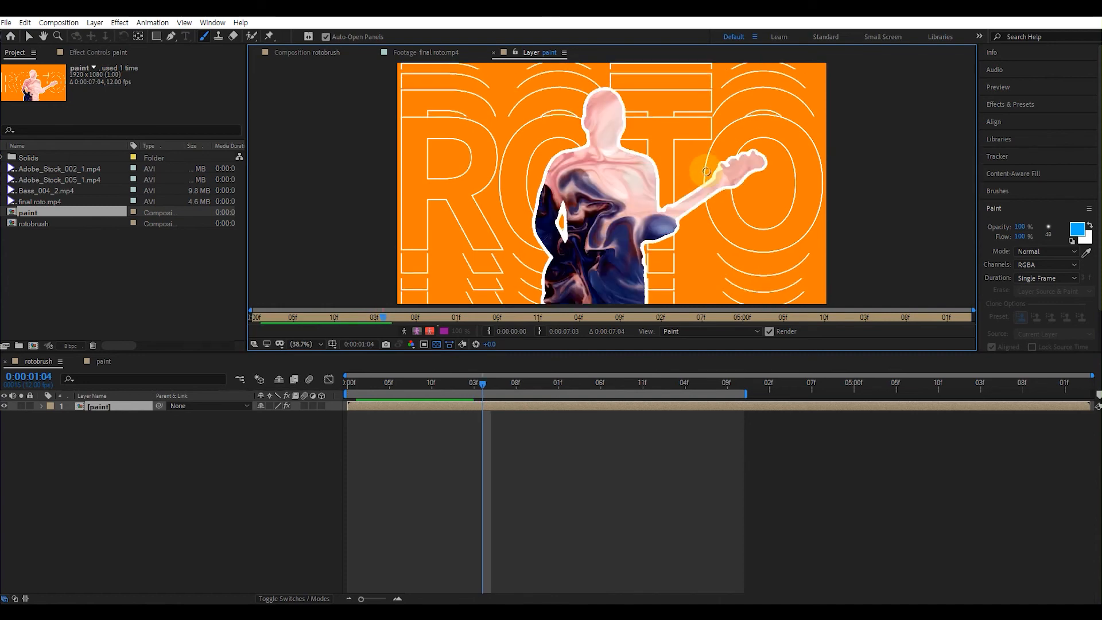
pyautogui.moveTo(704, 172); pyautogui.dragTo(713, 159)
pyautogui.press('pagedown')
pyautogui.moveTo(726, 138); pyautogui.dragTo(738, 134)
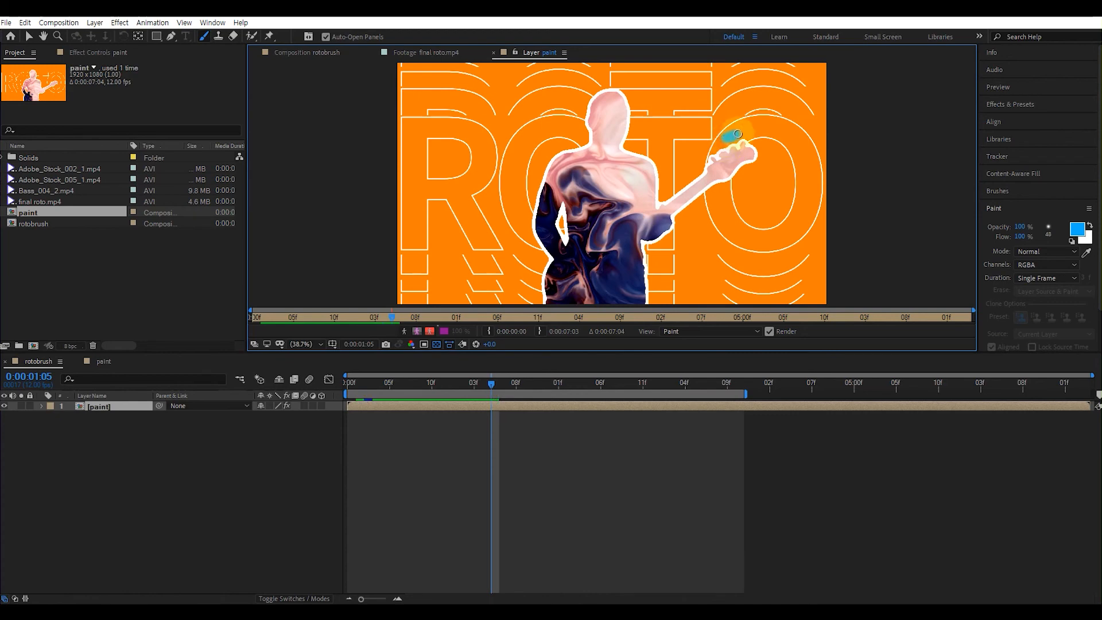
pyautogui.press('pagedown')
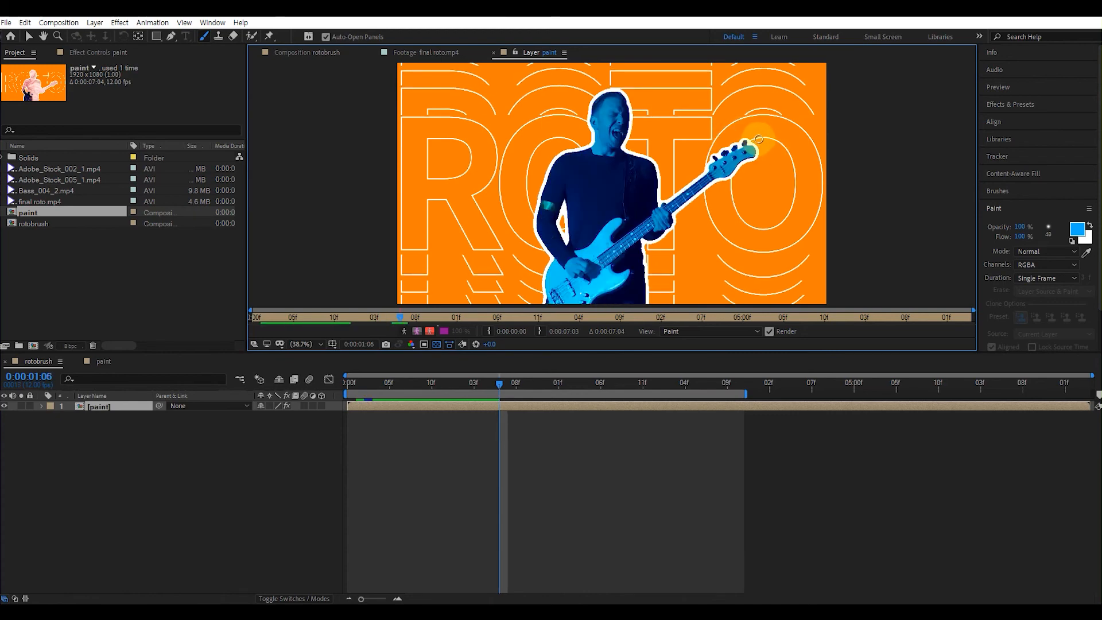
pyautogui.moveTo(762, 139); pyautogui.dragTo(765, 164)
pyautogui.press('pagedown')
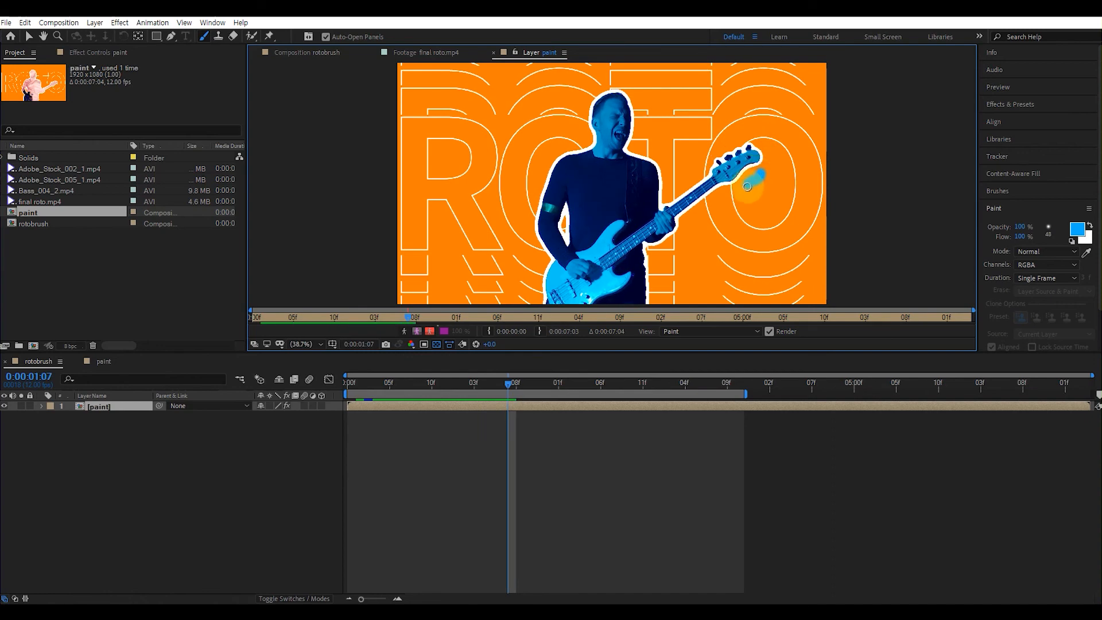
# - Paint single-frame strokes from 0:00:01:08 to 0:00:02:02, running back under the bass neck and down beside the player's hip to the image's lower edge
pyautogui.press('pagedown')
pyautogui.moveTo(739, 195); pyautogui.dragTo(724, 199)
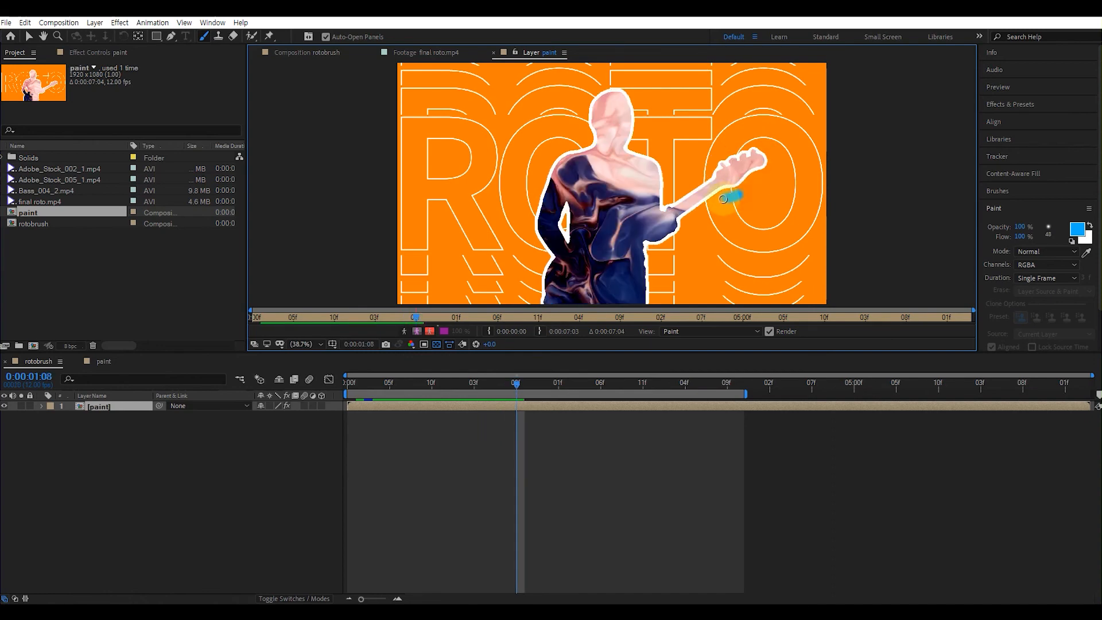
pyautogui.press('pagedown')
pyautogui.moveTo(716, 212); pyautogui.dragTo(675, 254)
pyautogui.press('pagedown')
pyautogui.press('pagedown')
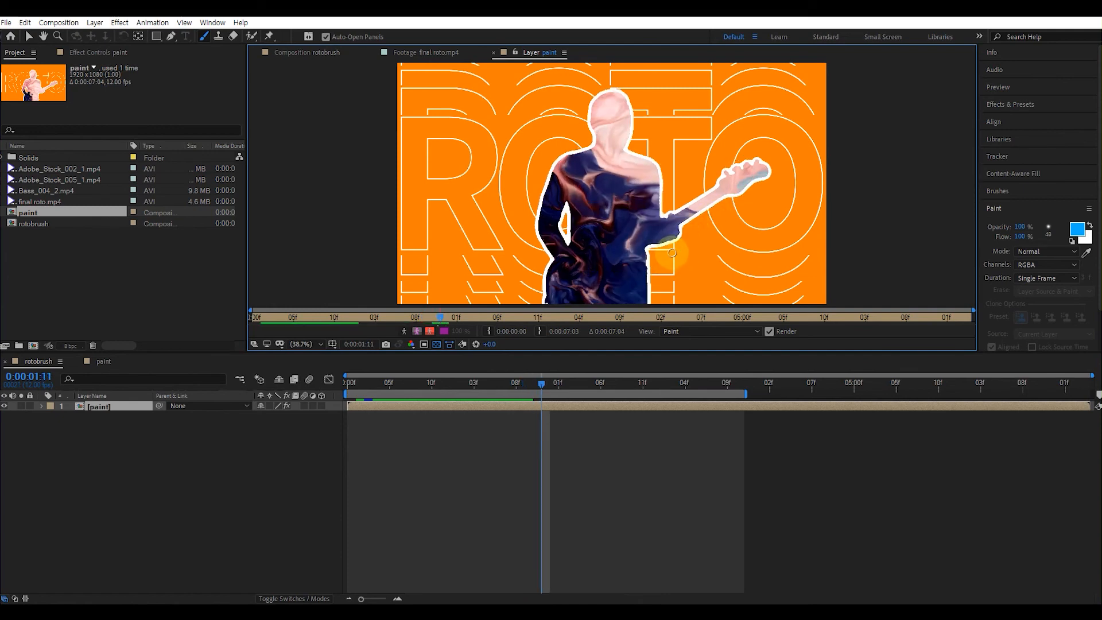
pyautogui.press('pagedown')
pyautogui.moveTo(674, 252); pyautogui.dragTo(654, 257)
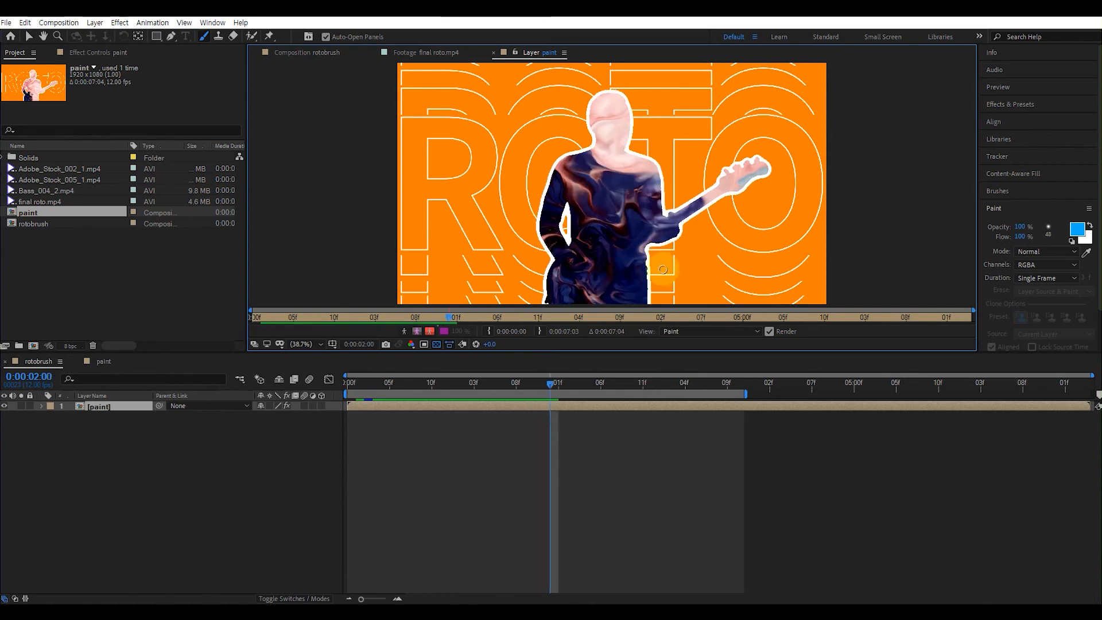
pyautogui.press('pagedown')
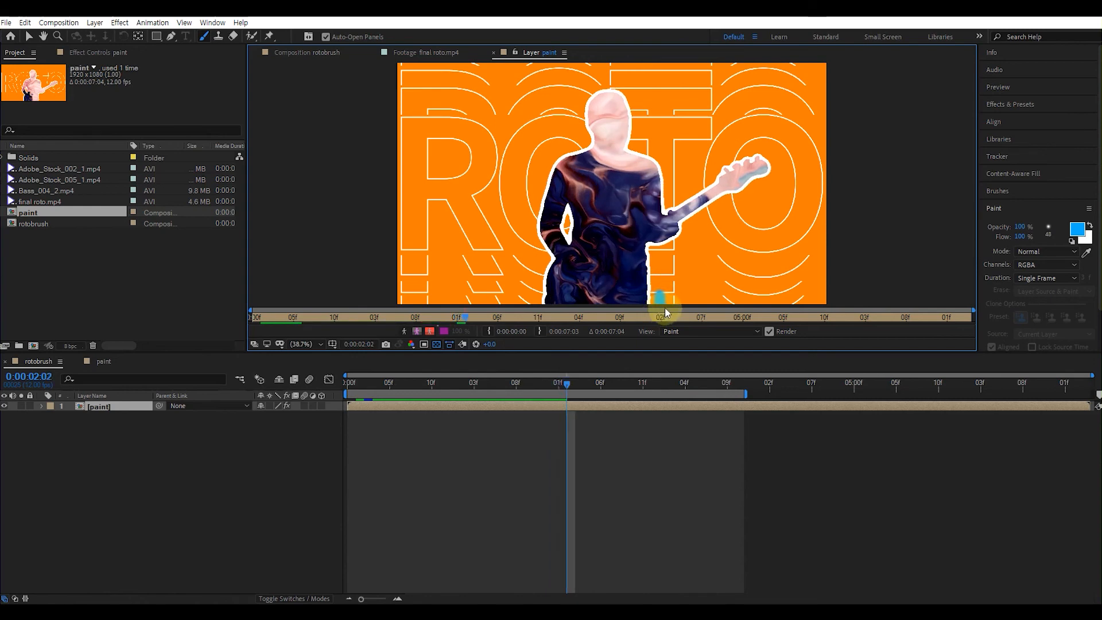
pyautogui.press('pagedown')
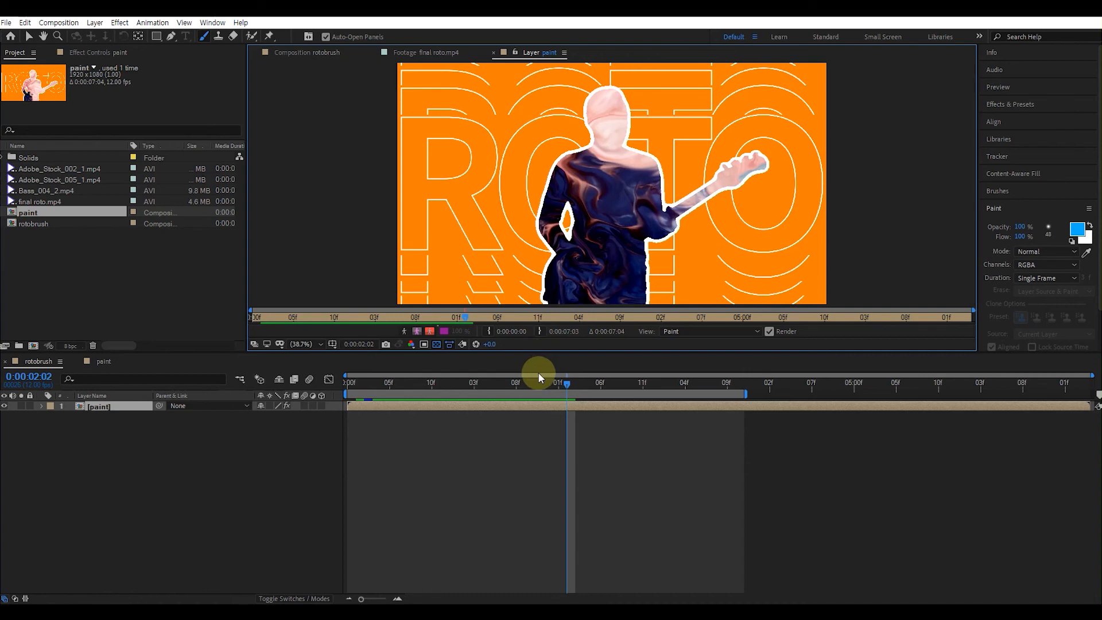
# - Preview the painted stroke animation and scrub back to frame 0:00:00:10 to check the individual strokes
pyautogui.press('space')
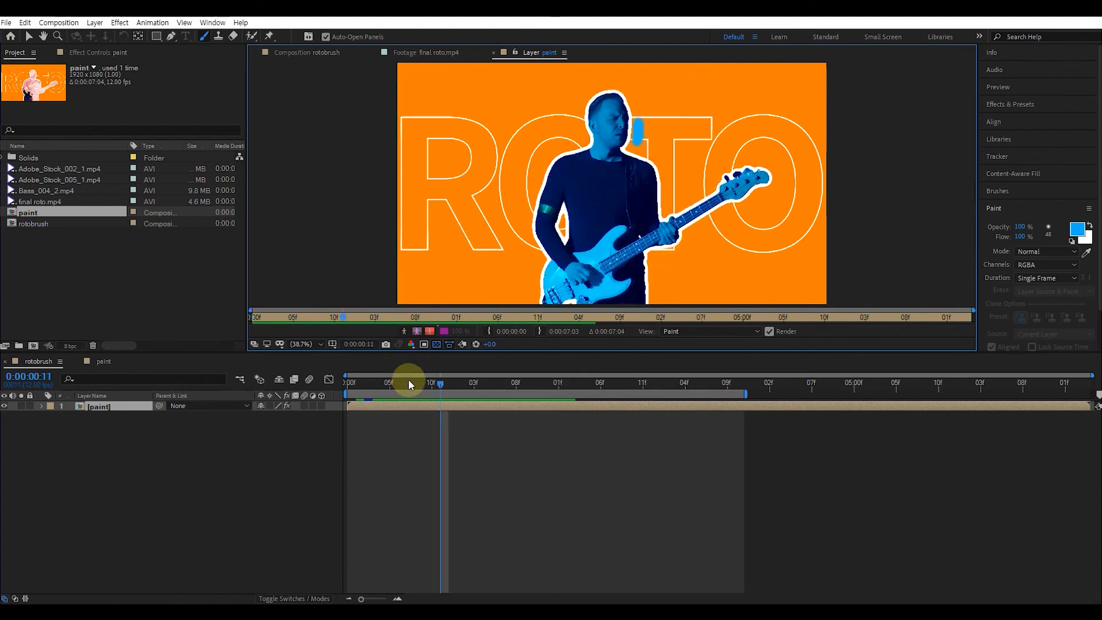
pyautogui.moveTo(439, 384)
pyautogui.mouseDown()
pyautogui.moveTo(425, 385)
pyautogui.moveTo(444, 393)
pyautogui.moveTo(432, 400)
pyautogui.moveTo(471, 395)
pyautogui.moveTo(434, 389)
pyautogui.mouseUp()
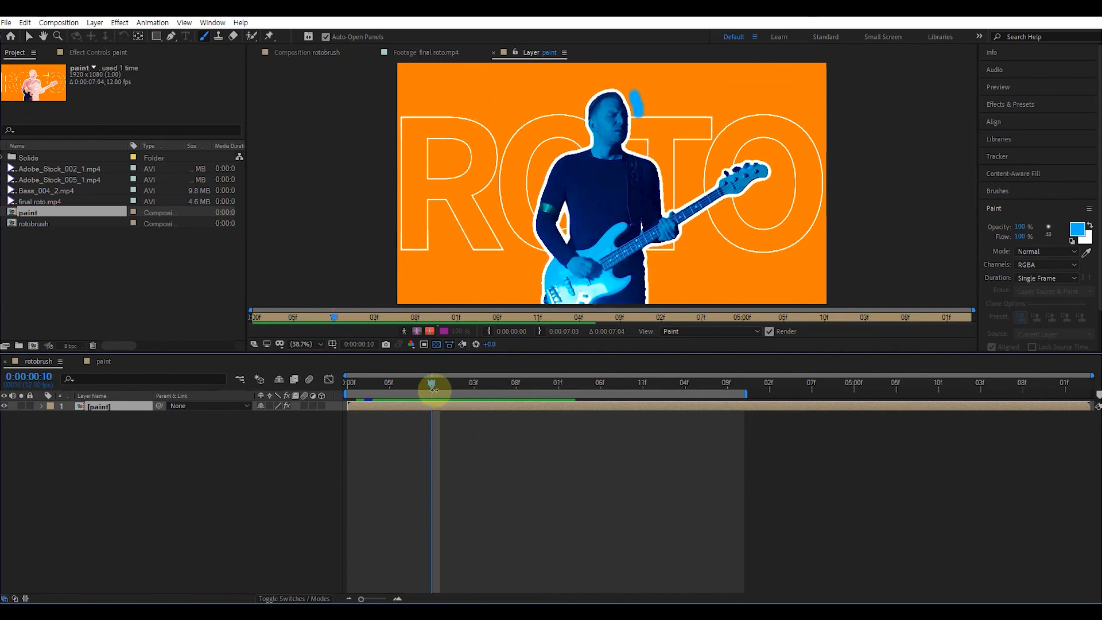
# - Reduce the paint brush diameter to 22 pixels and set its foreground colour to magenta B9009D
pyautogui.click(670, 279)
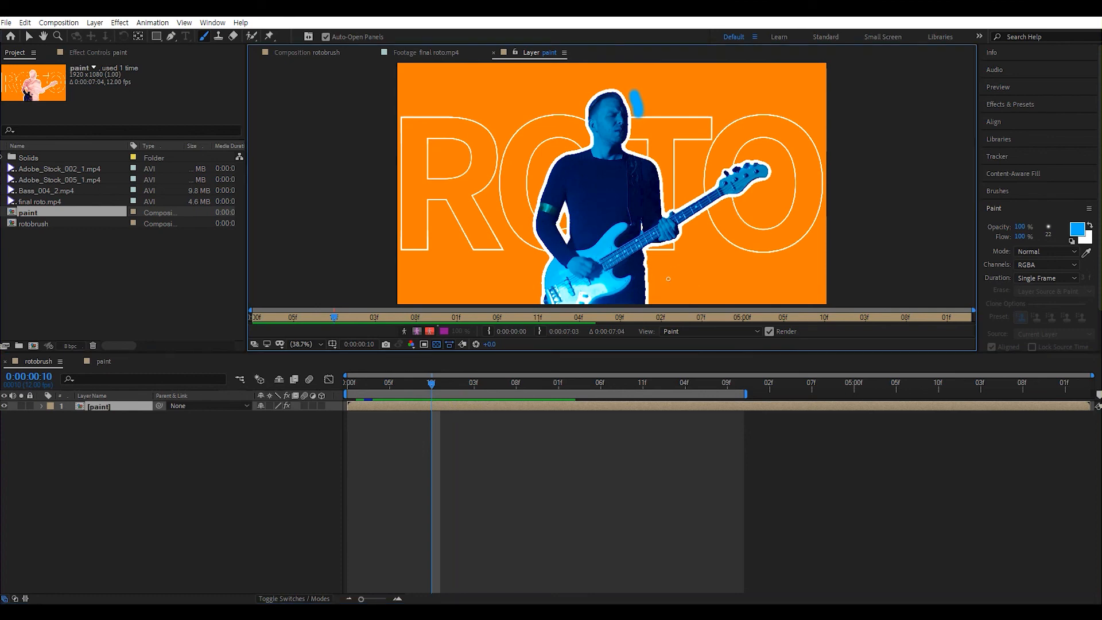
pyautogui.click(1078, 230)
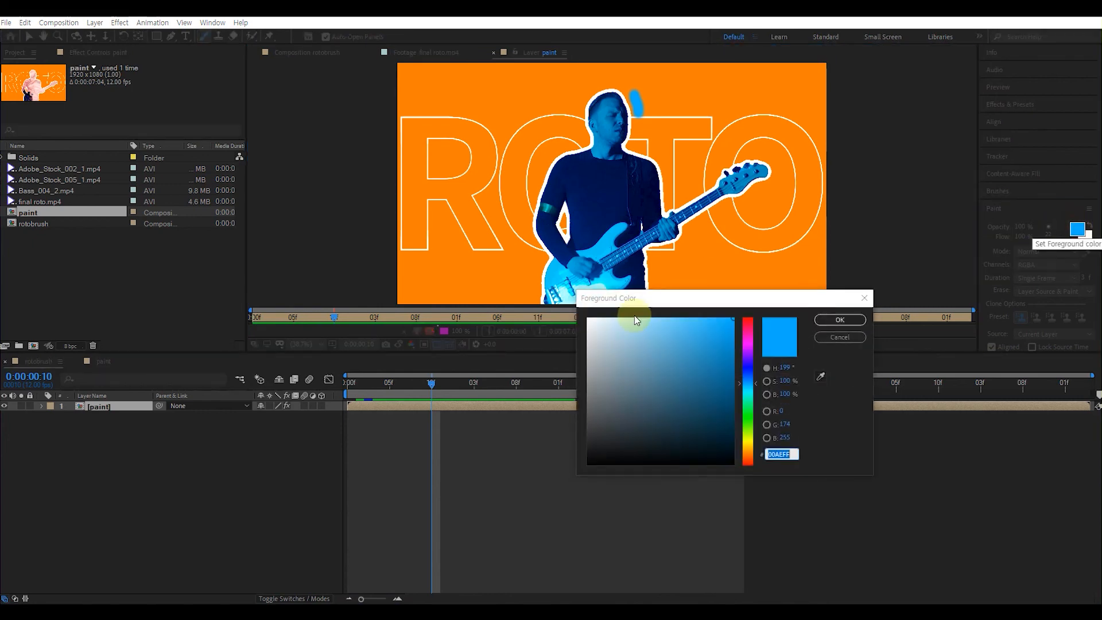
pyautogui.click(748, 338)
pyautogui.moveTo(716, 322); pyautogui.dragTo(733, 363)
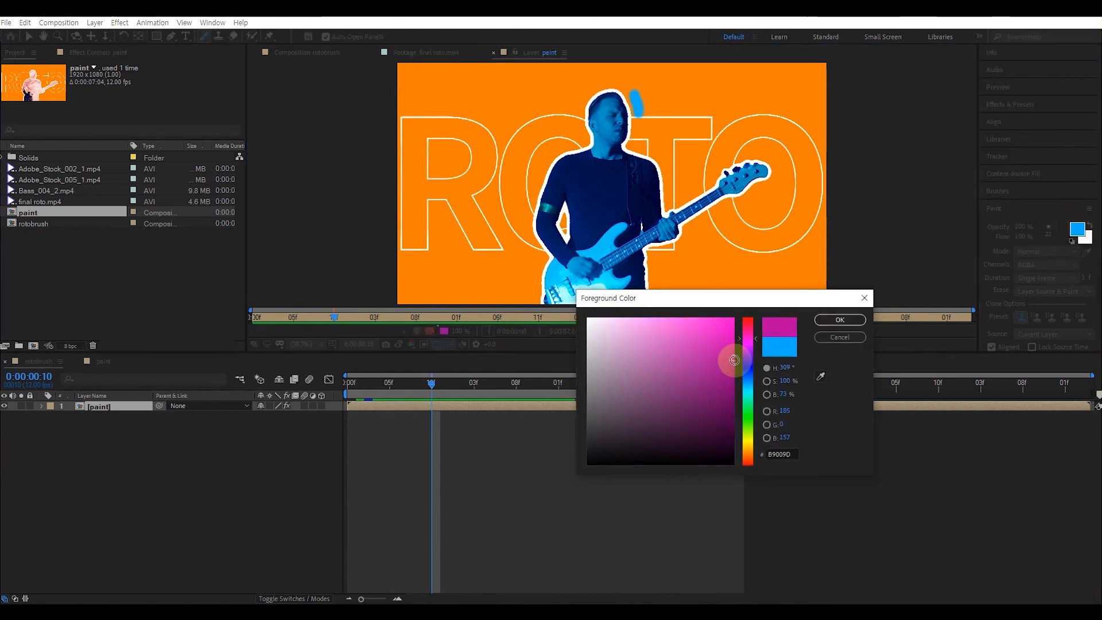
pyautogui.click(843, 320)
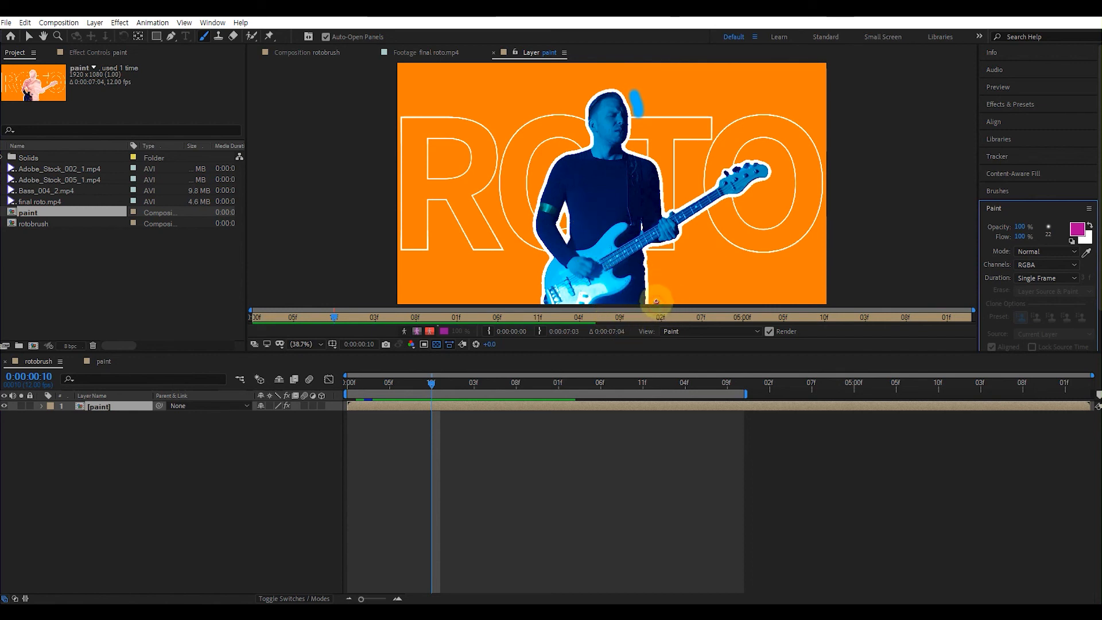
# - Paint magenta single-frame strokes from 0:00:00:10 onwards, starting beside the player's hip and climbing towards the hand on the bass neck
pyautogui.moveTo(655, 285); pyautogui.dragTo(654, 284)
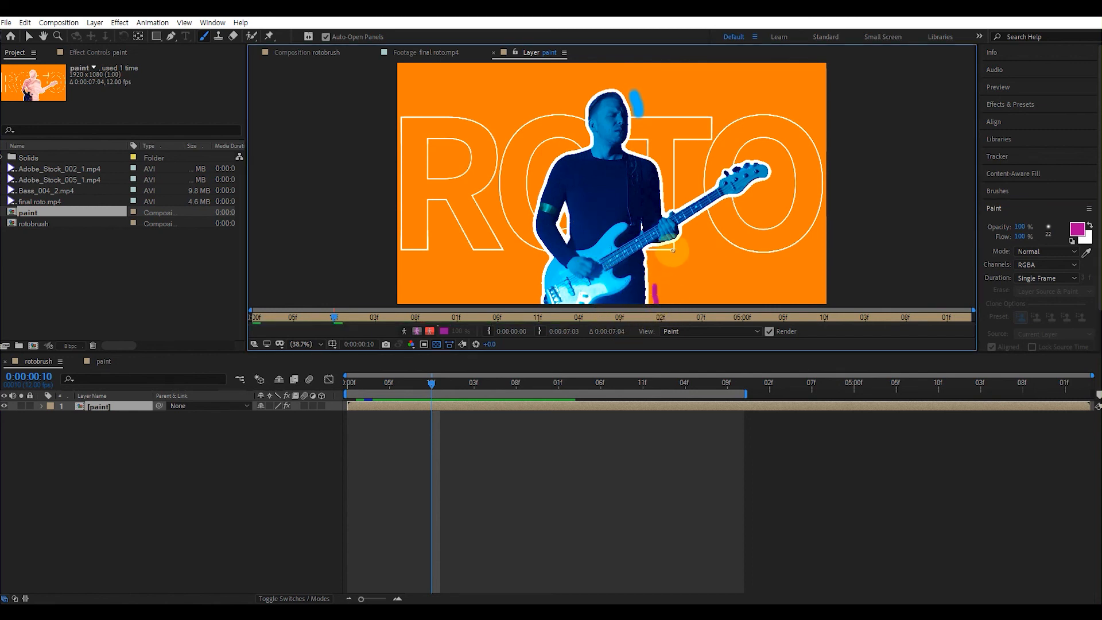
pyautogui.press('pagedown')
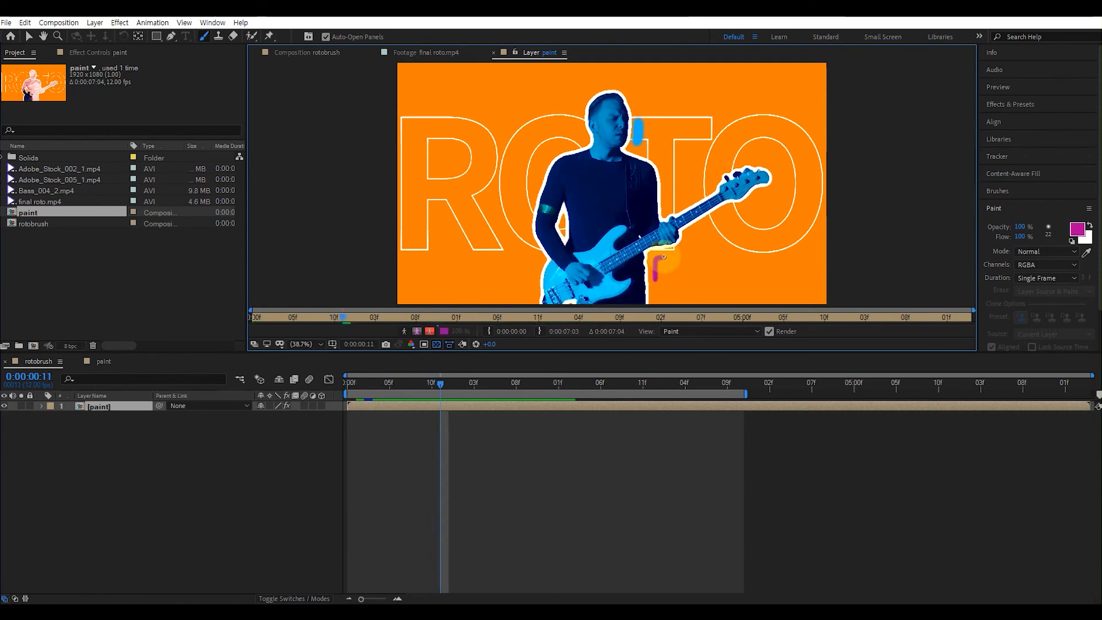
pyautogui.press('pagedown')
pyautogui.moveTo(669, 252); pyautogui.dragTo(684, 240)
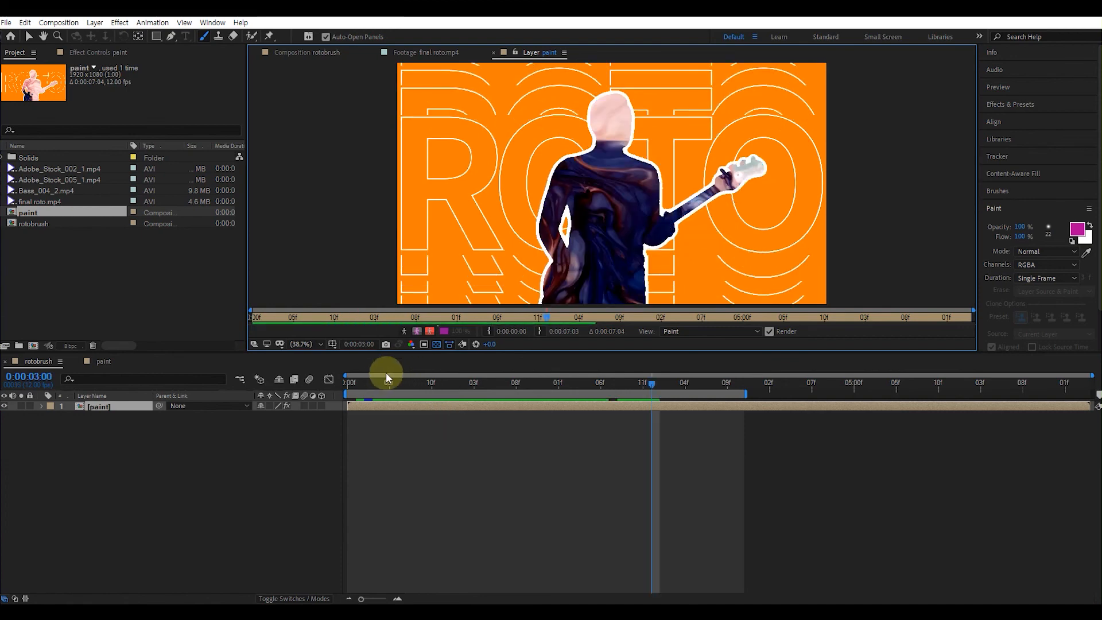
# - Preview the magenta and blue strokes from the first frame, and scrub to 0:00:01:09
pyautogui.press('Home')
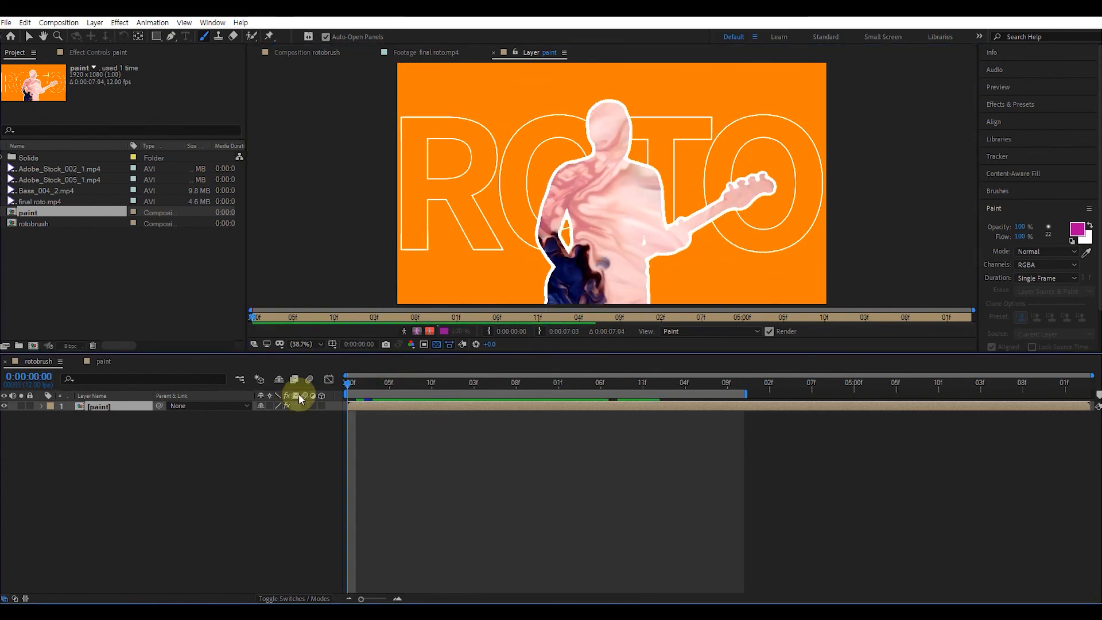
pyautogui.press('space')
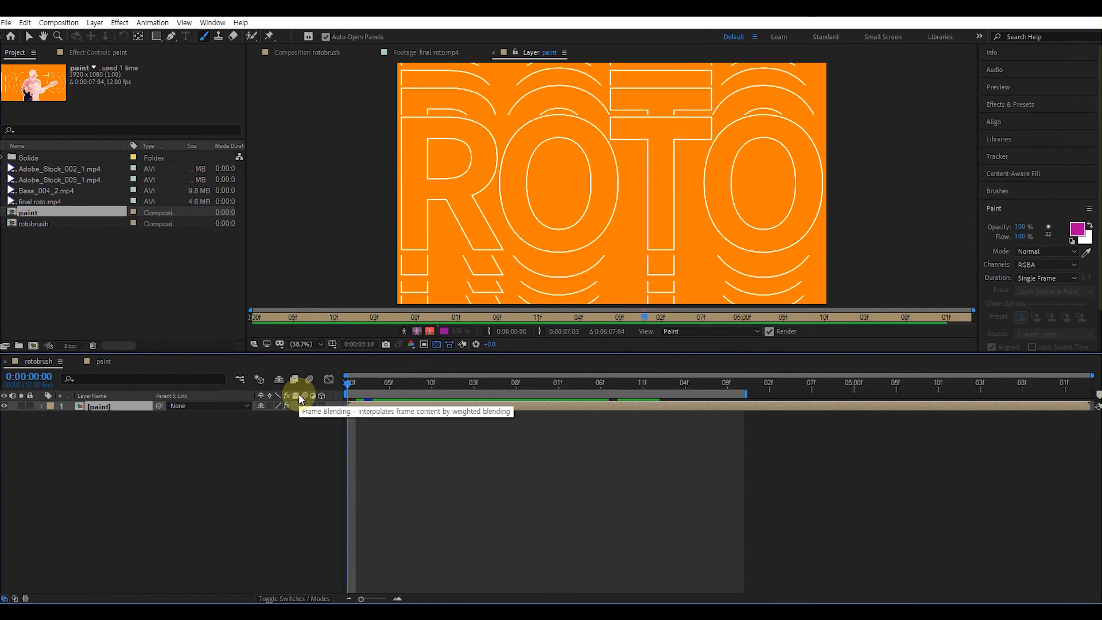
pyautogui.moveTo(416, 384)
pyautogui.mouseDown()
pyautogui.moveTo(460, 381)
pyautogui.moveTo(402, 384)
pyautogui.moveTo(522, 381)
pyautogui.mouseUp()
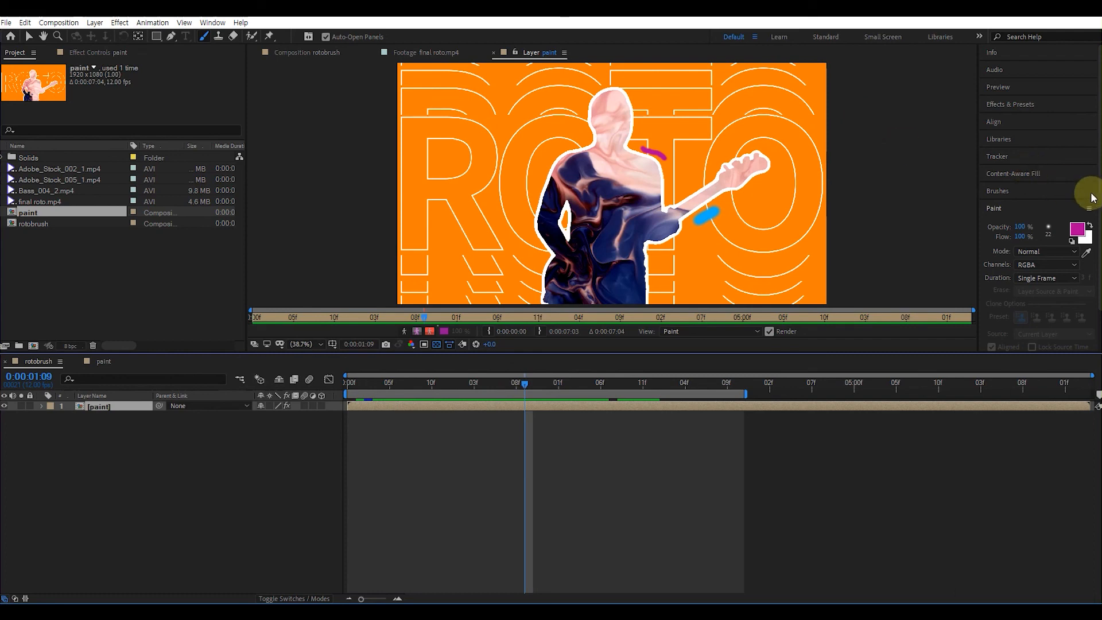
# - Choose the Hard Round 5 pixels brush and change the foreground colour to green
pyautogui.click(1048, 226)
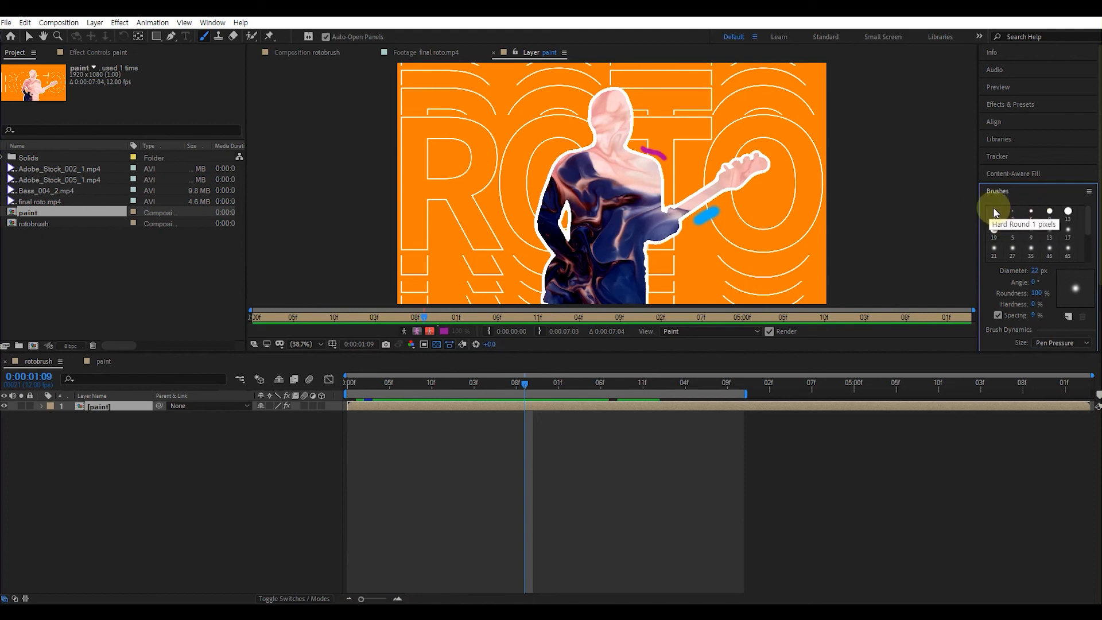
pyautogui.click(1031, 213)
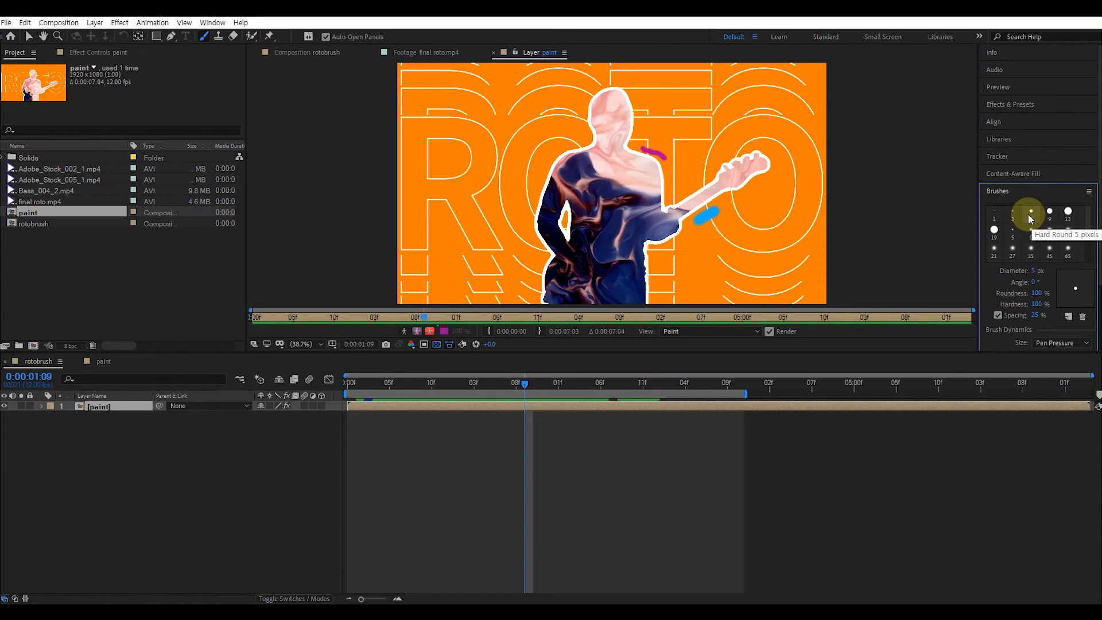
pyautogui.click(1033, 192)
pyautogui.click(1022, 194)
pyautogui.click(1021, 196)
pyautogui.click(1012, 210)
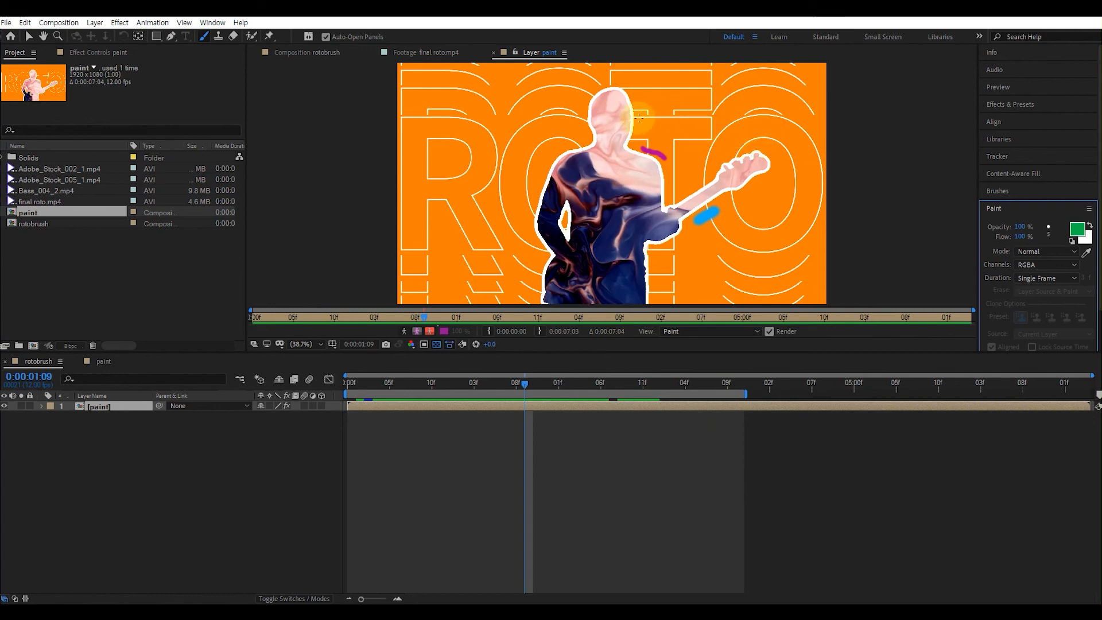
# - Paint a thin green zigzag beside the player's head on each frame from 0:00:01:09 to 0:00:02:01
pyautogui.moveTo(641, 116); pyautogui.dragTo(685, 106)
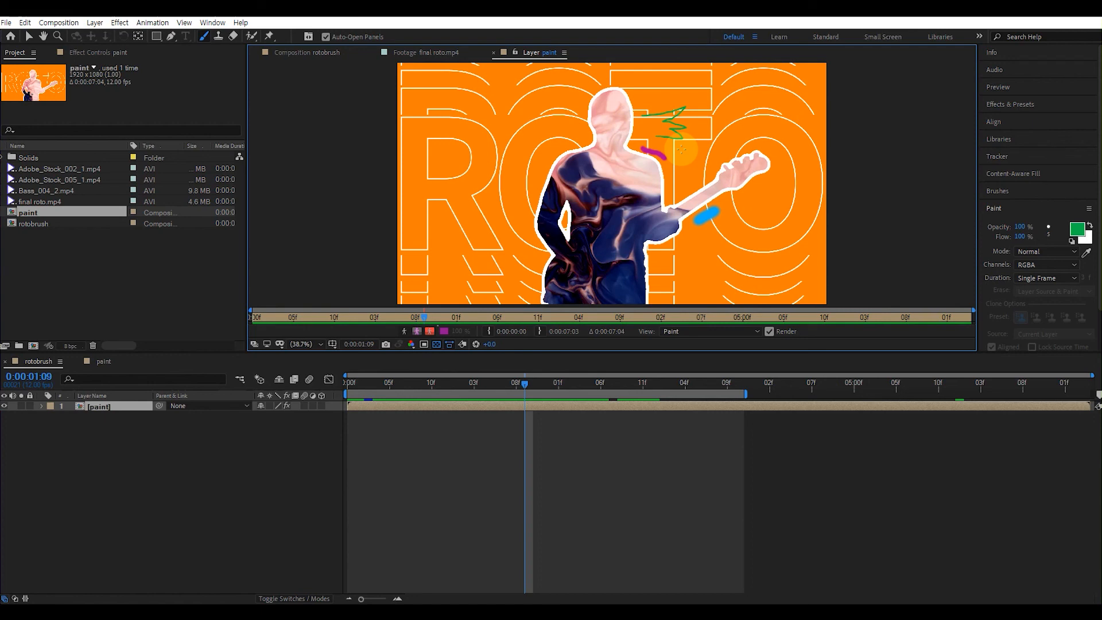
pyautogui.press('pagedown')
pyautogui.moveTo(668, 109); pyautogui.dragTo(677, 120)
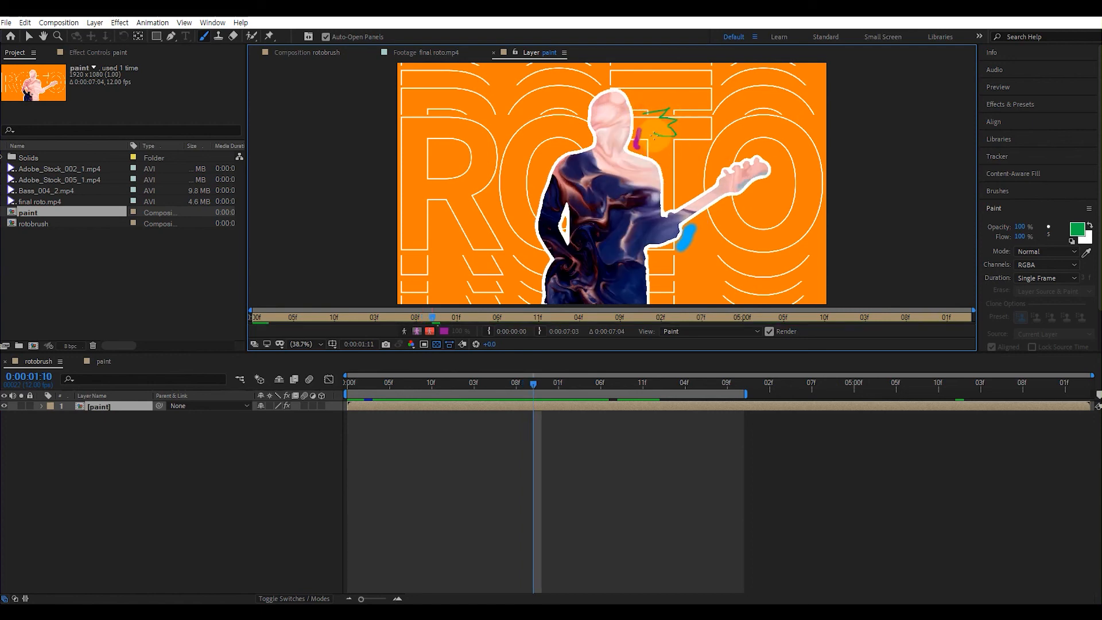
pyautogui.press('pagedown')
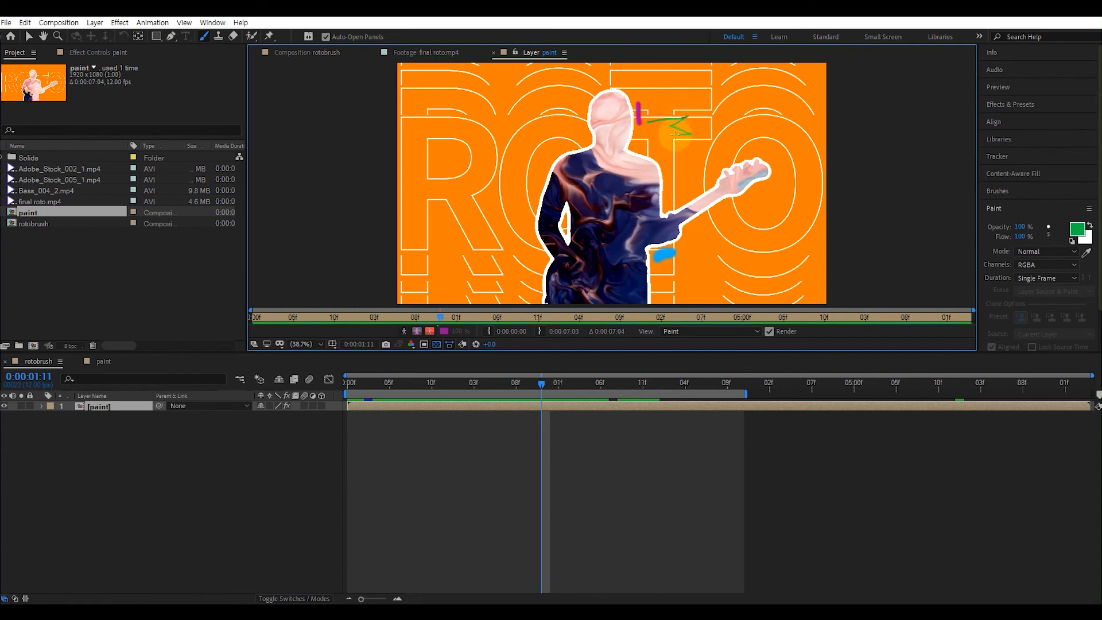
pyautogui.press('pagedown')
pyautogui.moveTo(653, 126); pyautogui.dragTo(680, 121)
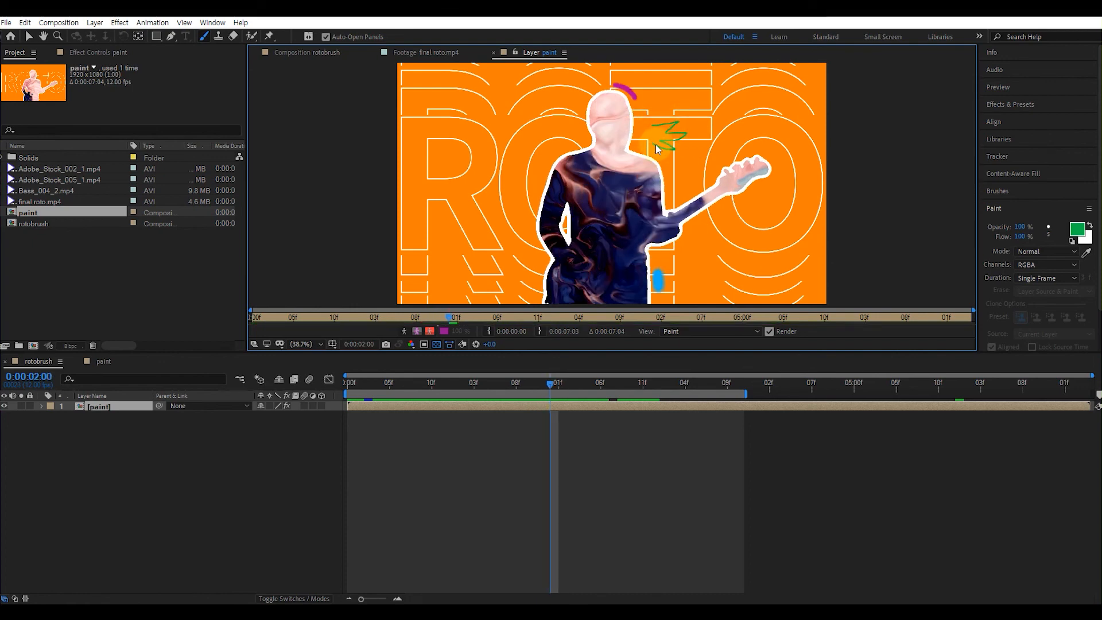
pyautogui.press('pagedown')
pyautogui.moveTo(646, 123); pyautogui.dragTo(654, 119)
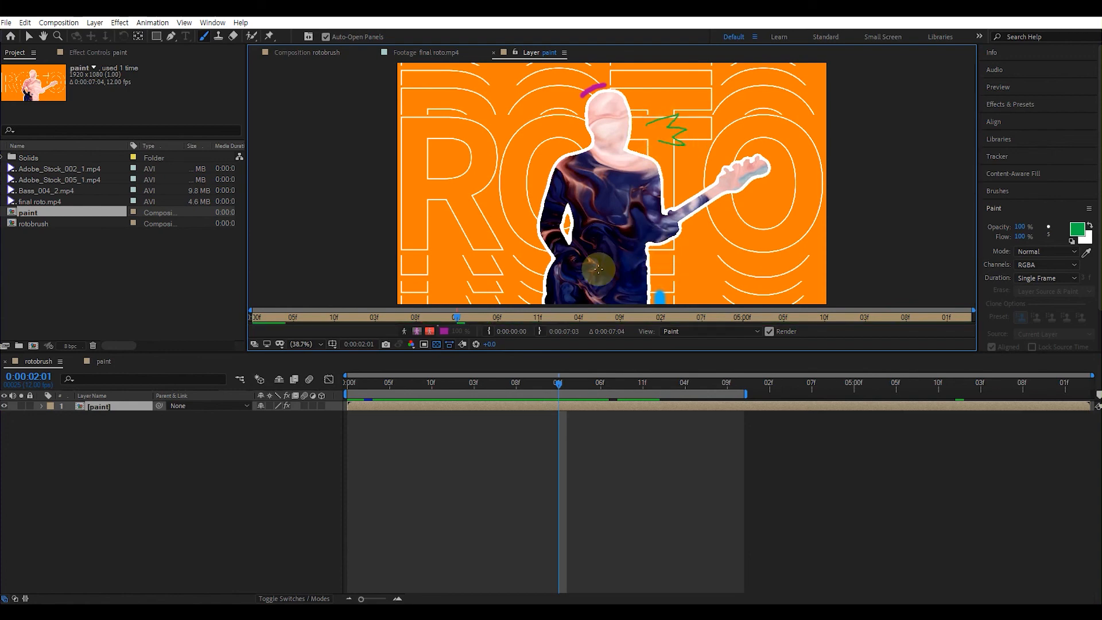
# - Return to the first frame and preview the animation with the green zigzags
pyautogui.click(316, 316)
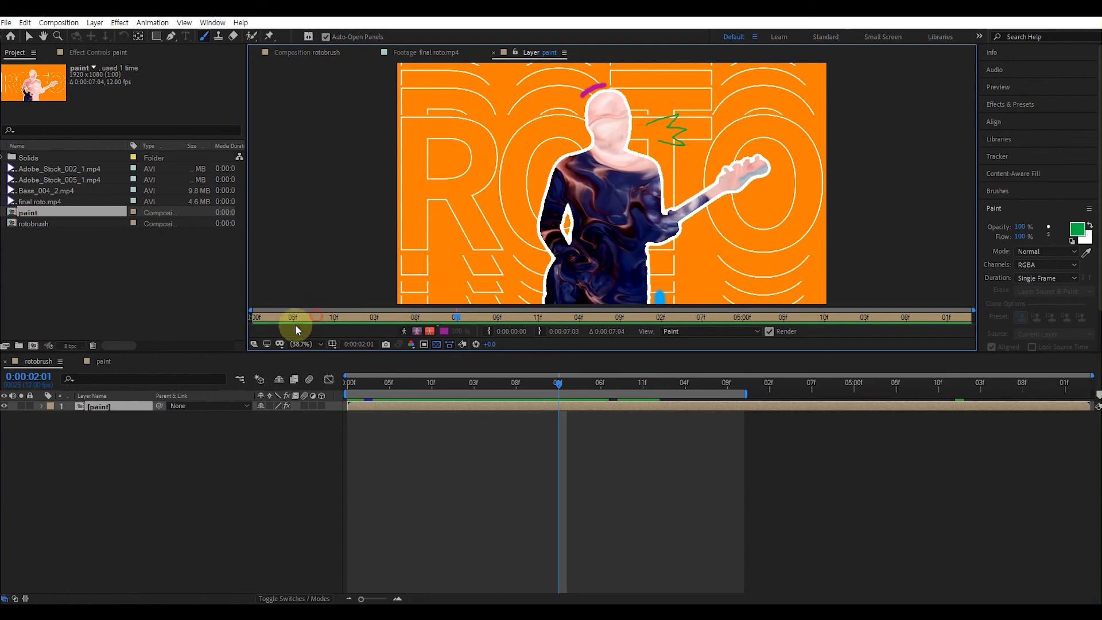
pyautogui.moveTo(261, 325); pyautogui.dragTo(234, 318)
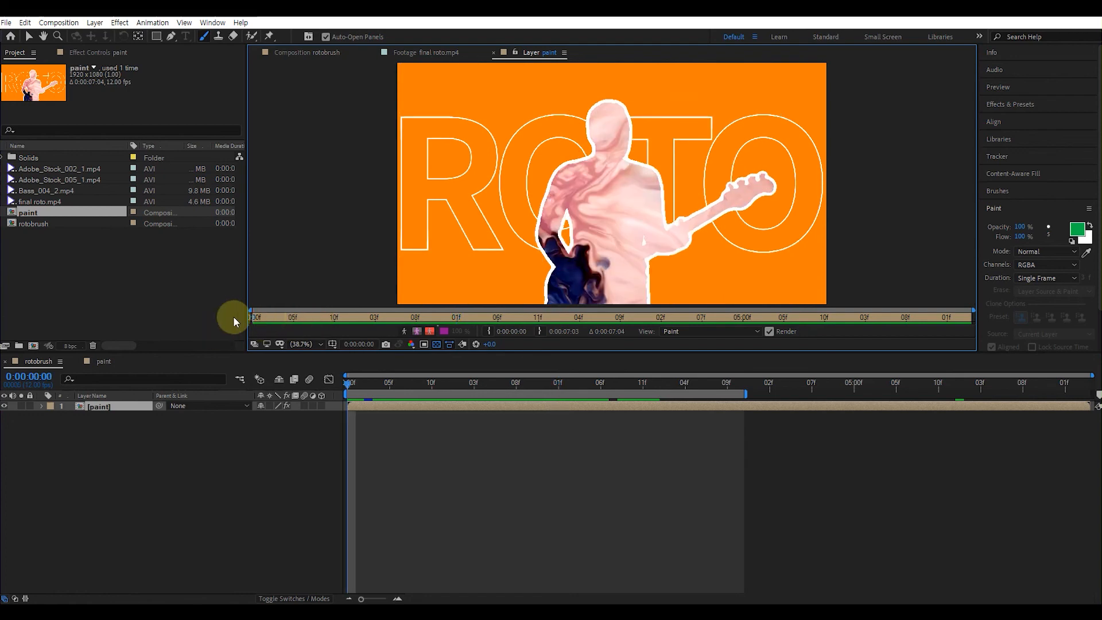
pyautogui.press('space')
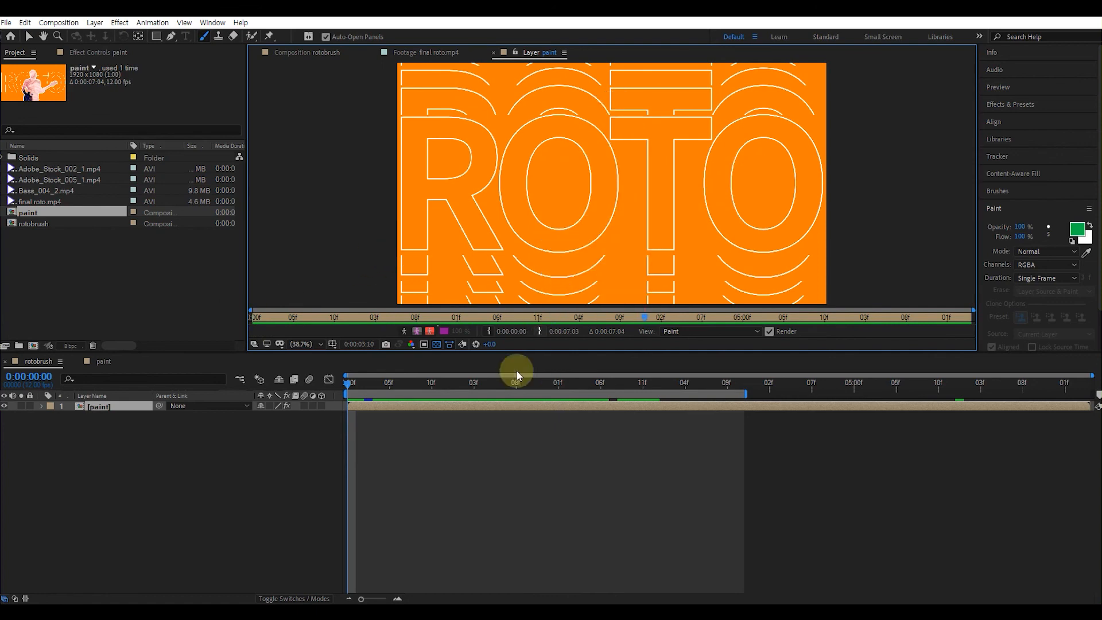
# - Extend the green zigzag beside the player's head to the earlier frames, painting frame by frame up to 0:00:01:08
pyautogui.moveTo(458, 387)
pyautogui.mouseDown()
pyautogui.moveTo(482, 388)
pyautogui.moveTo(432, 389)
pyautogui.moveTo(491, 387)
pyautogui.mouseUp()
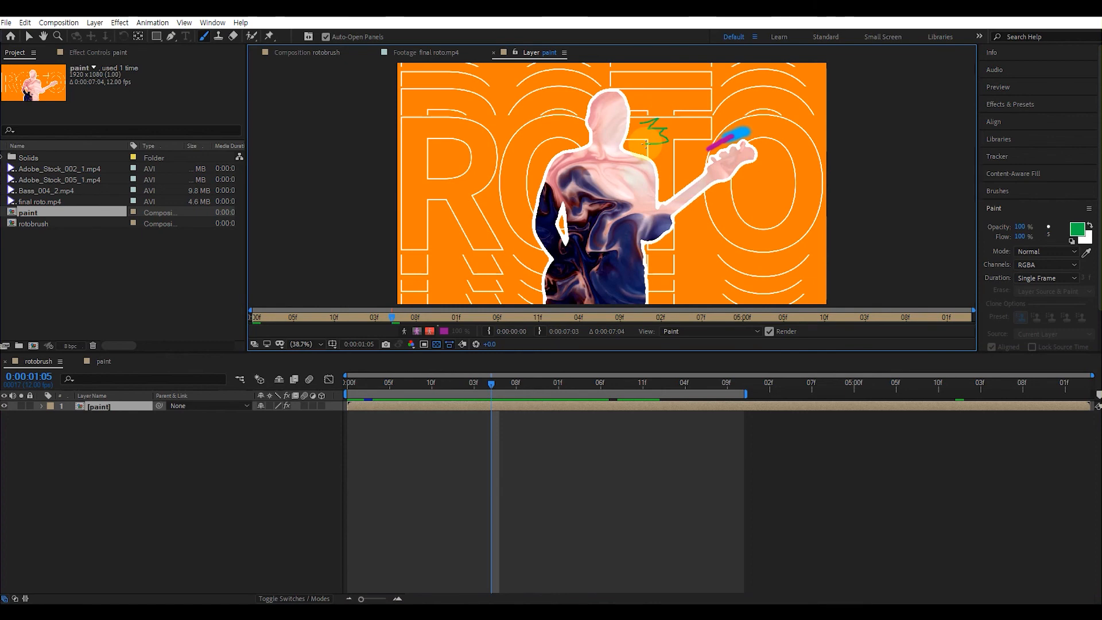
pyautogui.press('pagedown')
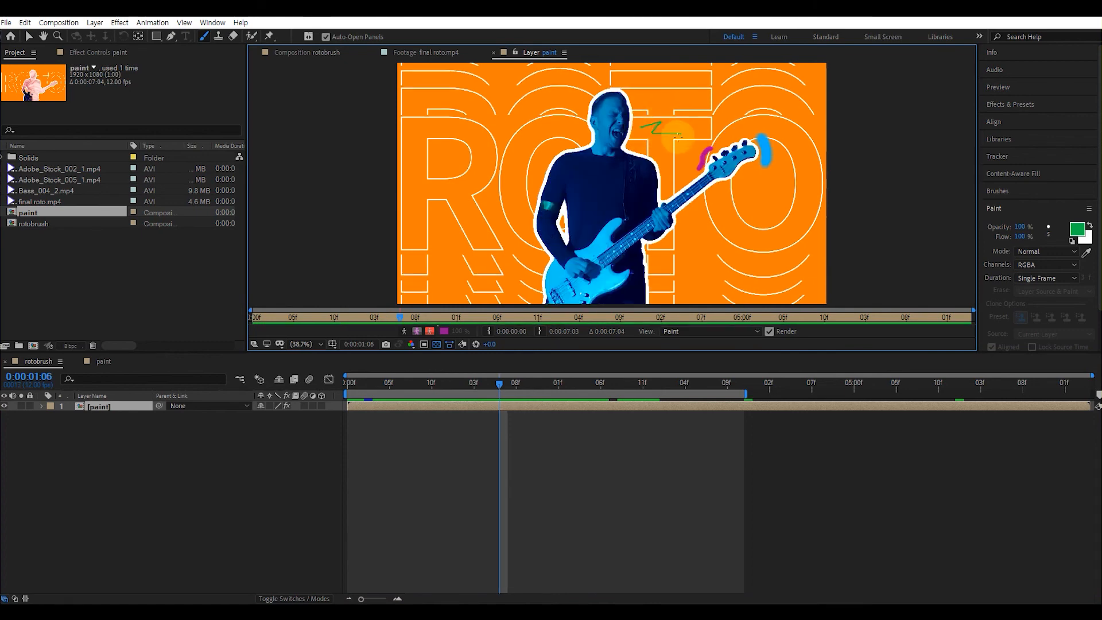
pyautogui.press('pagedown')
pyautogui.moveTo(641, 131); pyautogui.dragTo(653, 136)
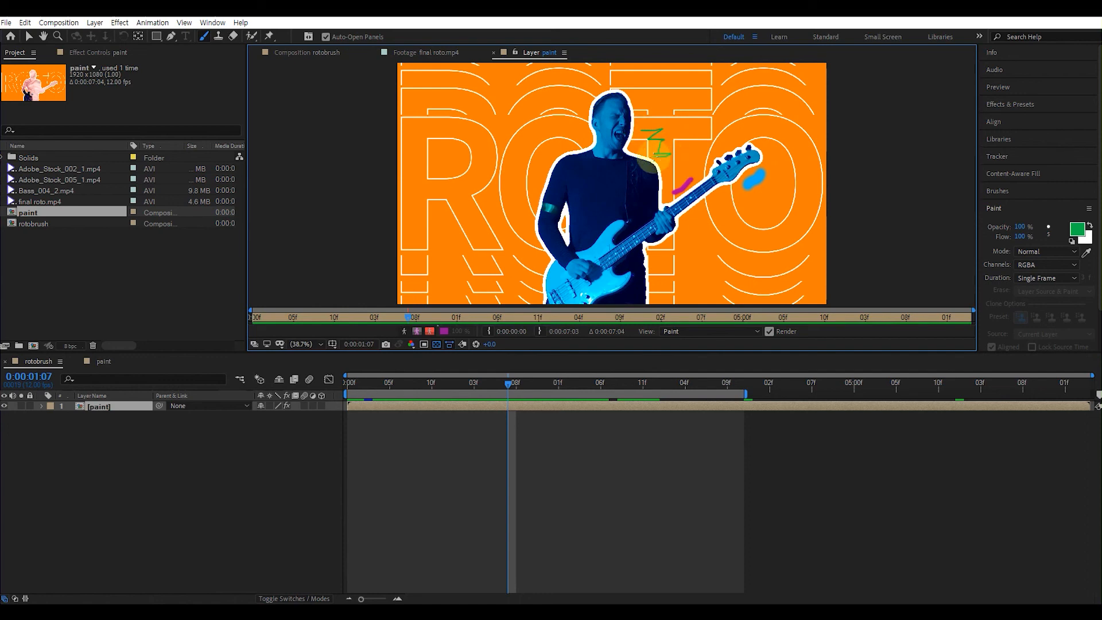
pyautogui.press('pagedown')
pyautogui.moveTo(659, 134); pyautogui.dragTo(669, 142)
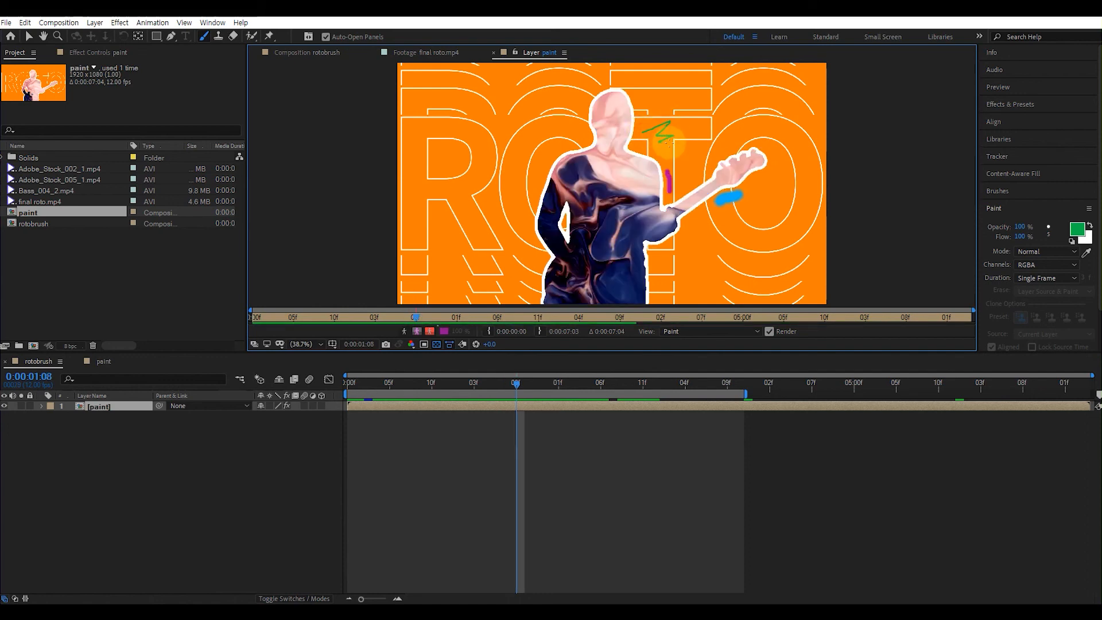
# - Advance to 0:00:01:09 and play back the extended green zigzag animation
pyautogui.press('pagedown')
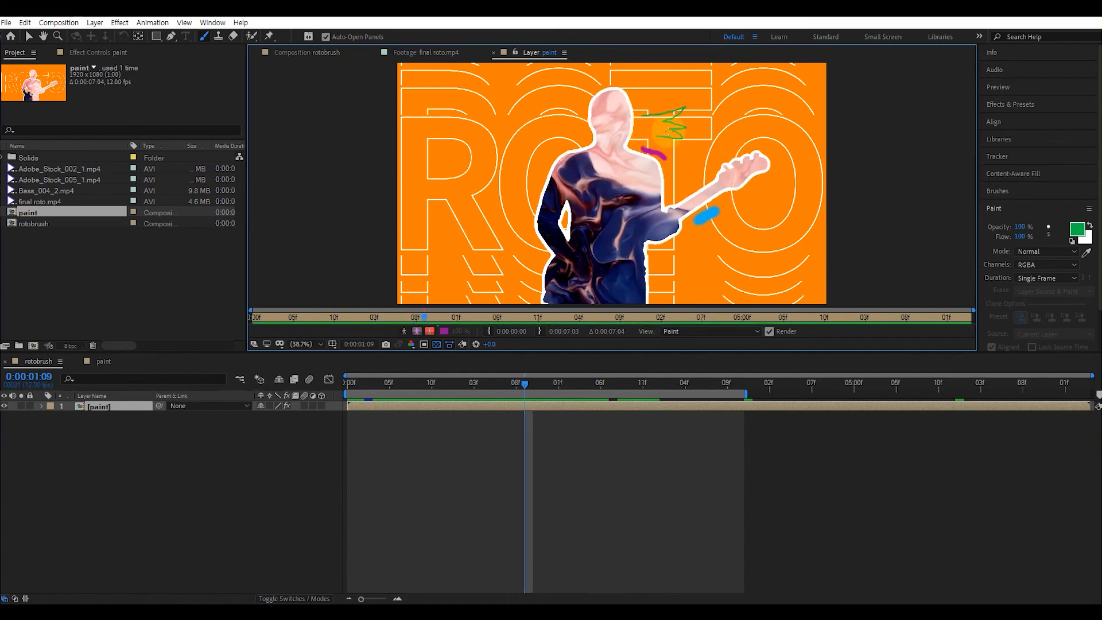
pyautogui.press('pagedown')
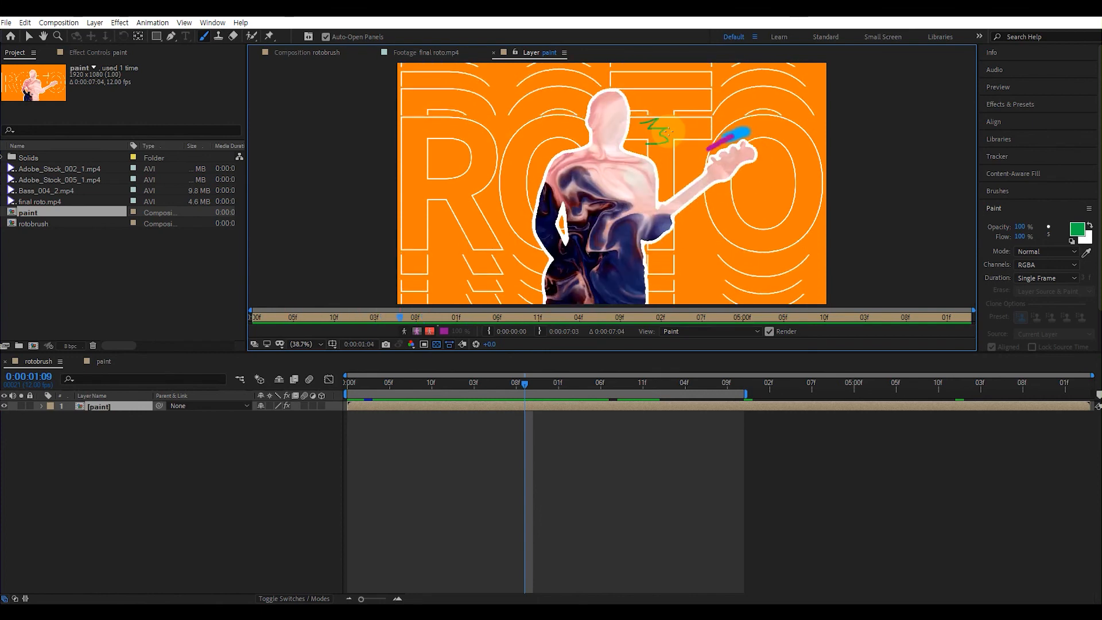
pyautogui.press('space')
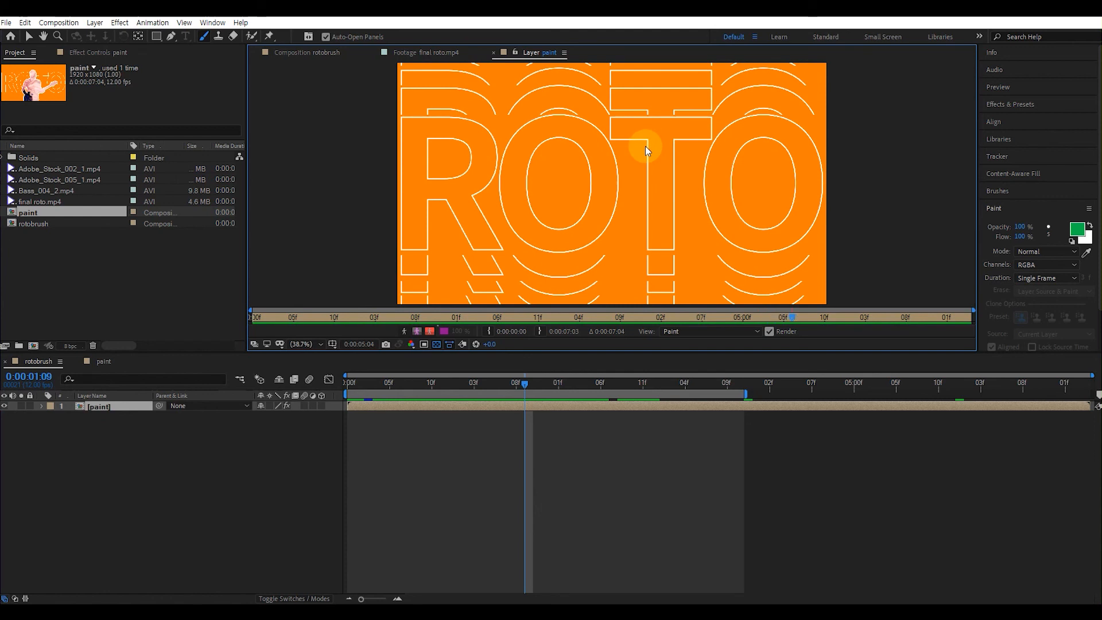
pyautogui.press('space')
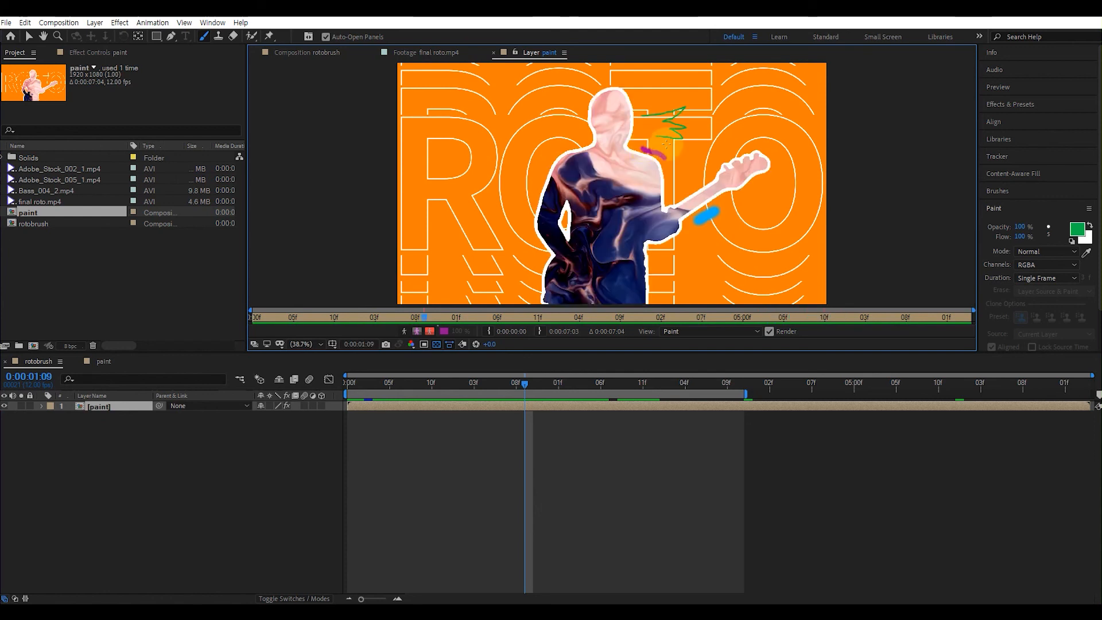
# - Go to frame 0:00:00:06 and set up a 1-pixel brush with the orange foreground colour FF5400
pyautogui.moveTo(416, 384); pyautogui.dragTo(399, 385)
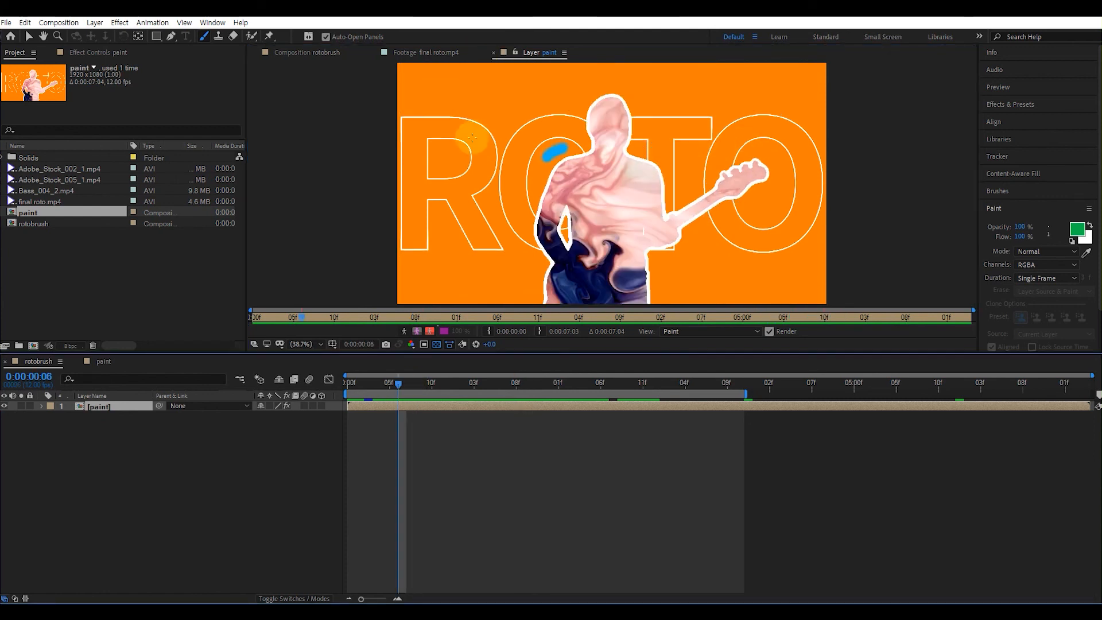
pyautogui.click(1077, 227)
pyautogui.click(836, 320)
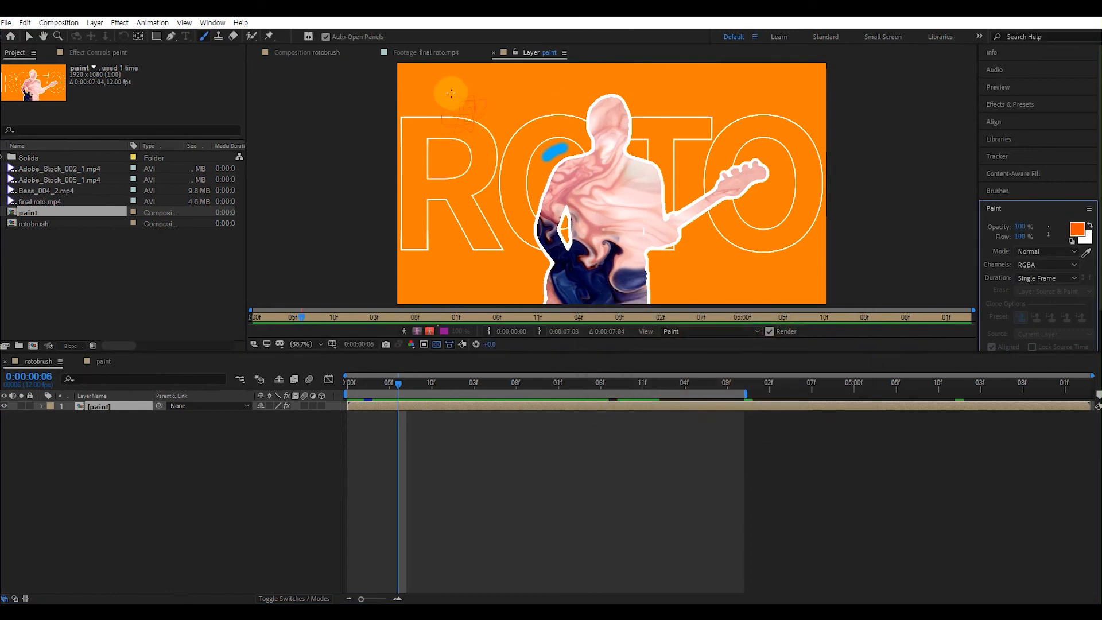
# - Scribble thin orange lines above the R at 0:00:00:06 and above the T at 0:00:01:00
pyautogui.moveTo(512, 101); pyautogui.dragTo(511, 106)
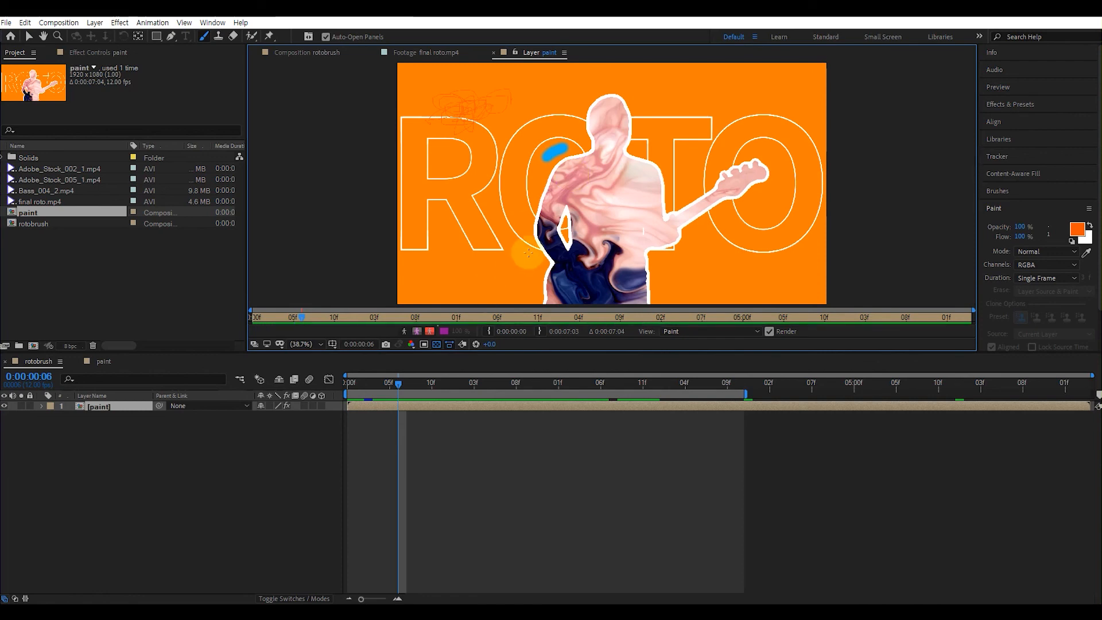
pyautogui.moveTo(410, 389); pyautogui.dragTo(449, 385)
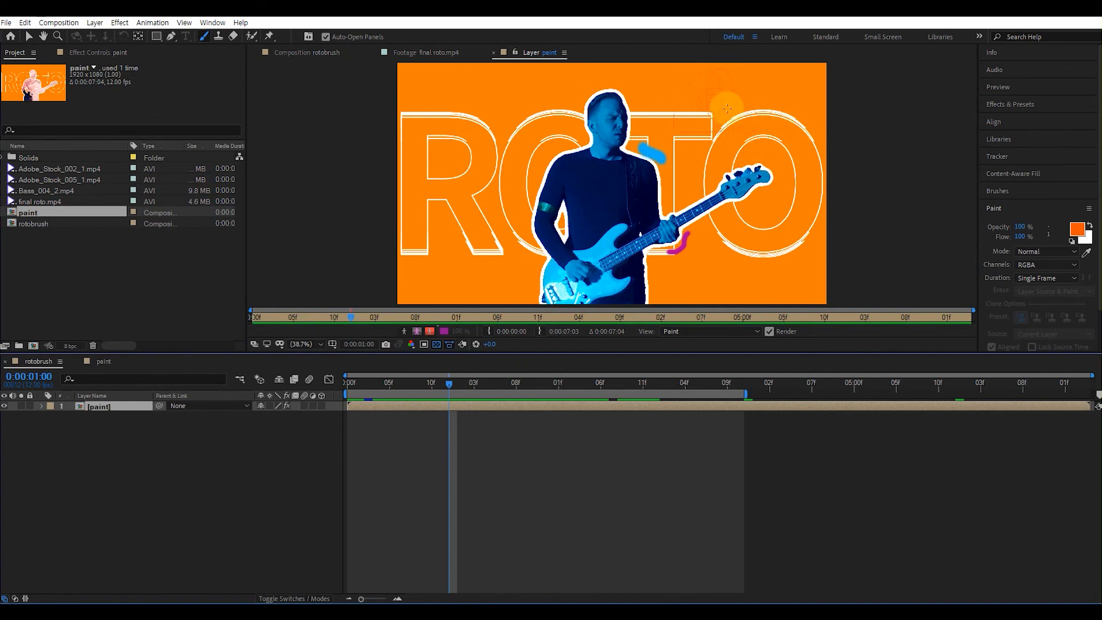
pyautogui.click(678, 94)
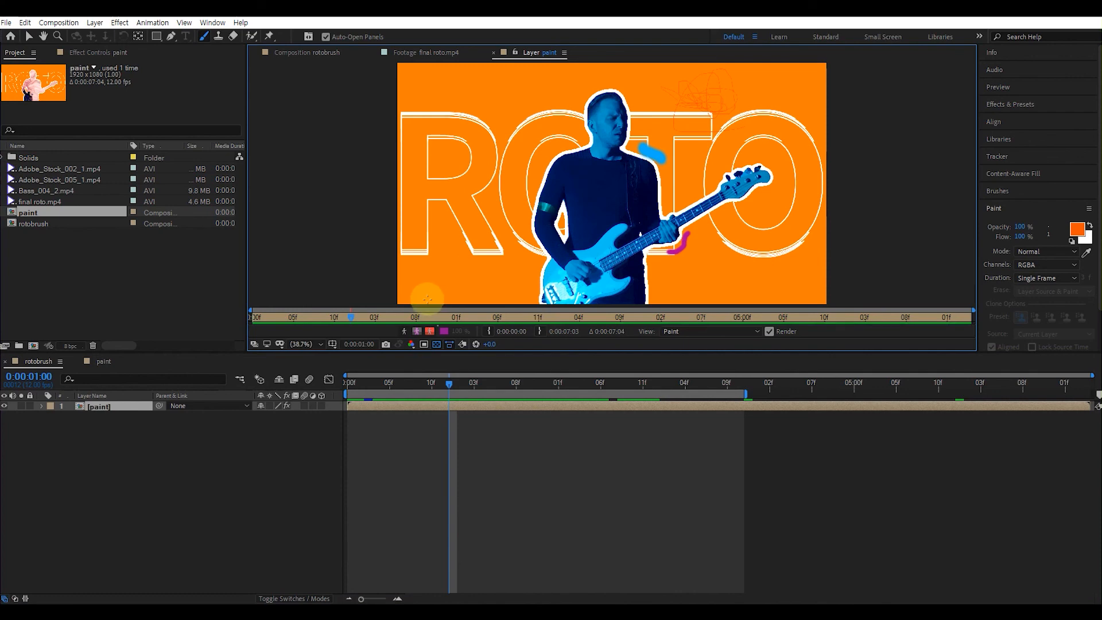
# - Change the brush's foreground colour to blue 0066FF and scribble thin lines beside the R's lower leg at 0:00:01:08
pyautogui.click(1073, 230)
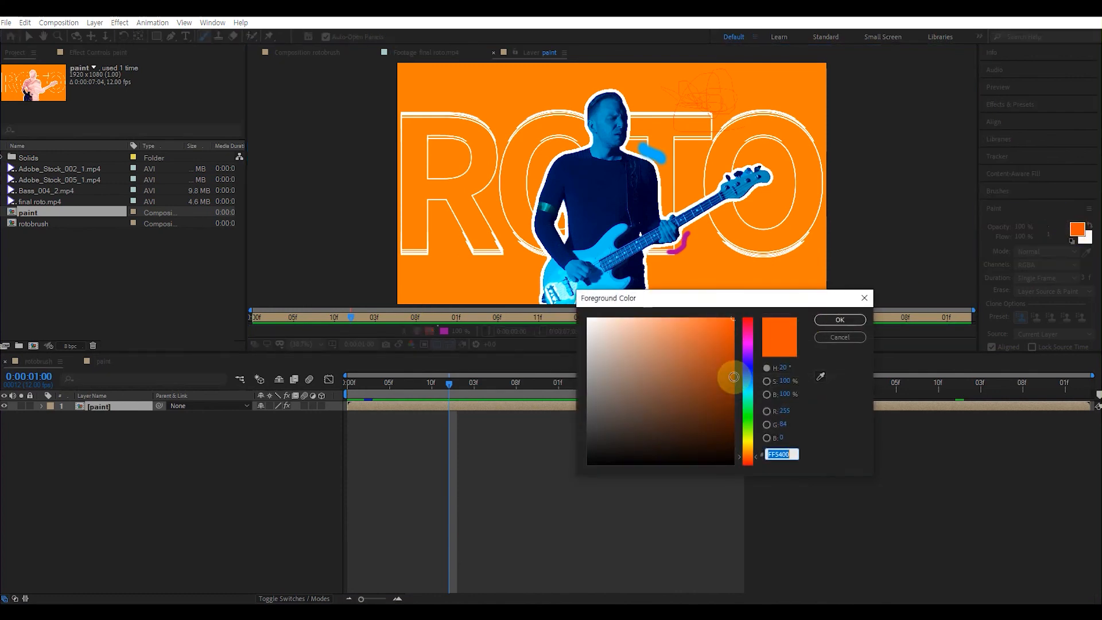
pyautogui.moveTo(757, 391); pyautogui.dragTo(752, 378)
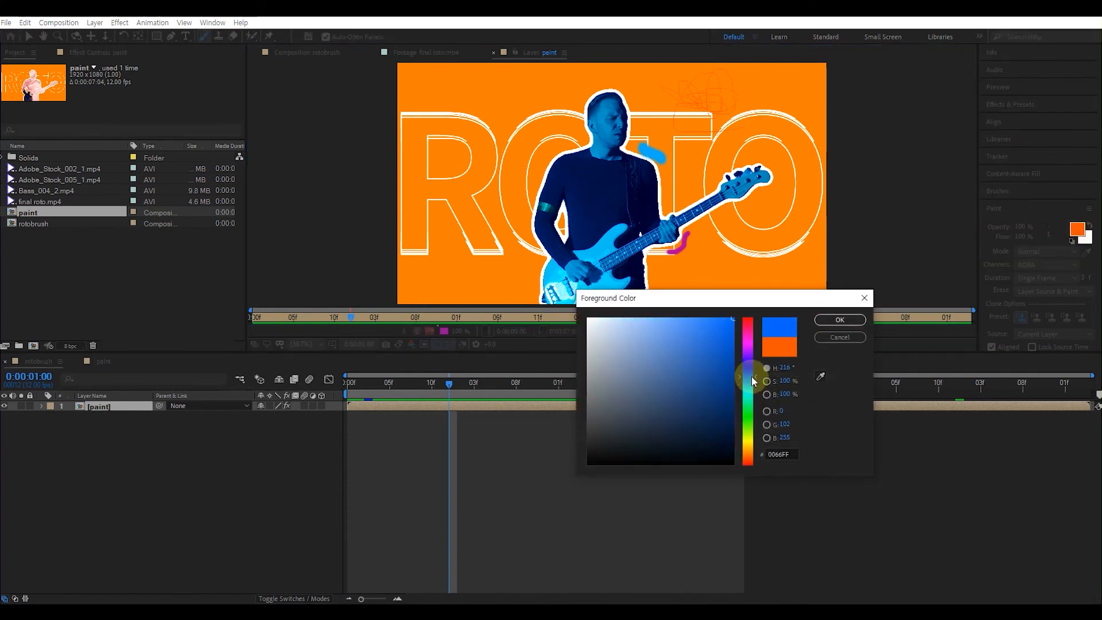
pyautogui.click(840, 320)
pyautogui.click(516, 383)
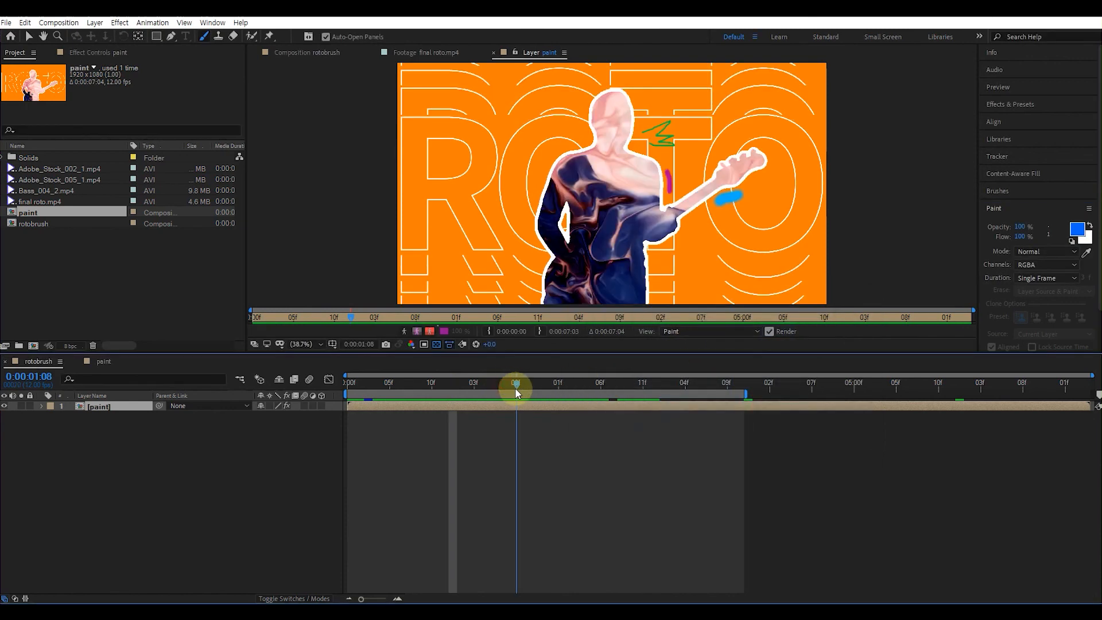
pyautogui.moveTo(498, 250)
pyautogui.mouseDown()
pyautogui.moveTo(461, 266)
pyautogui.moveTo(495, 262)
pyautogui.moveTo(455, 240)
pyautogui.moveTo(448, 248)
pyautogui.moveTo(495, 243)
pyautogui.moveTo(510, 260)
pyautogui.moveTo(495, 232)
pyautogui.mouseUp()
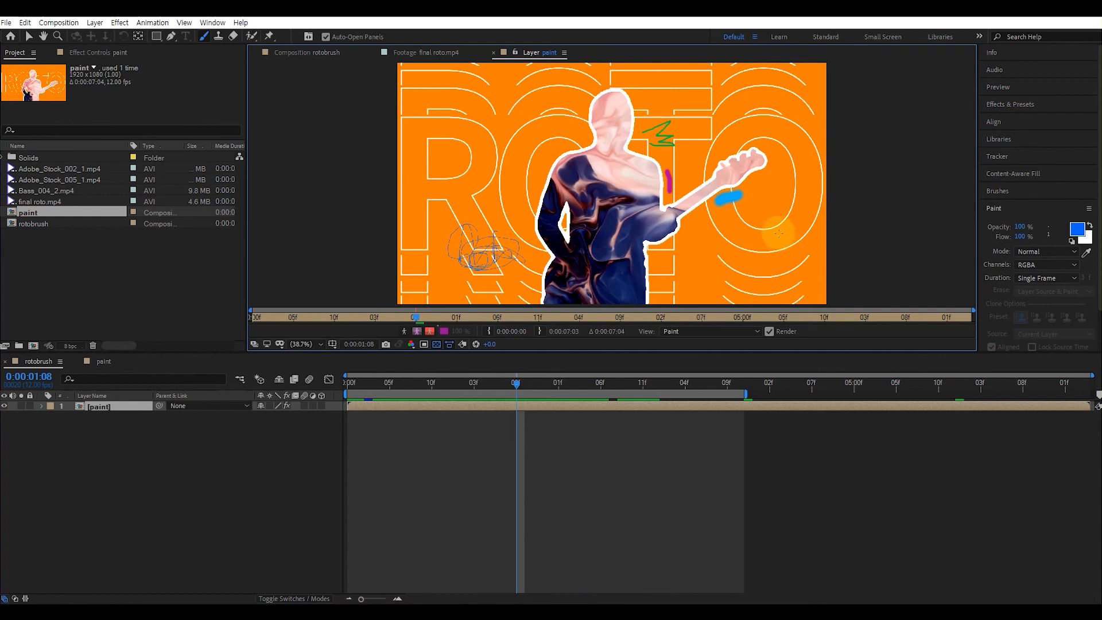
# - Scribble thin blue lines below the final O at 0:00:02:10 and around the player's strumming hand at 0:00:03:07
pyautogui.moveTo(620, 386); pyautogui.dragTo(634, 383)
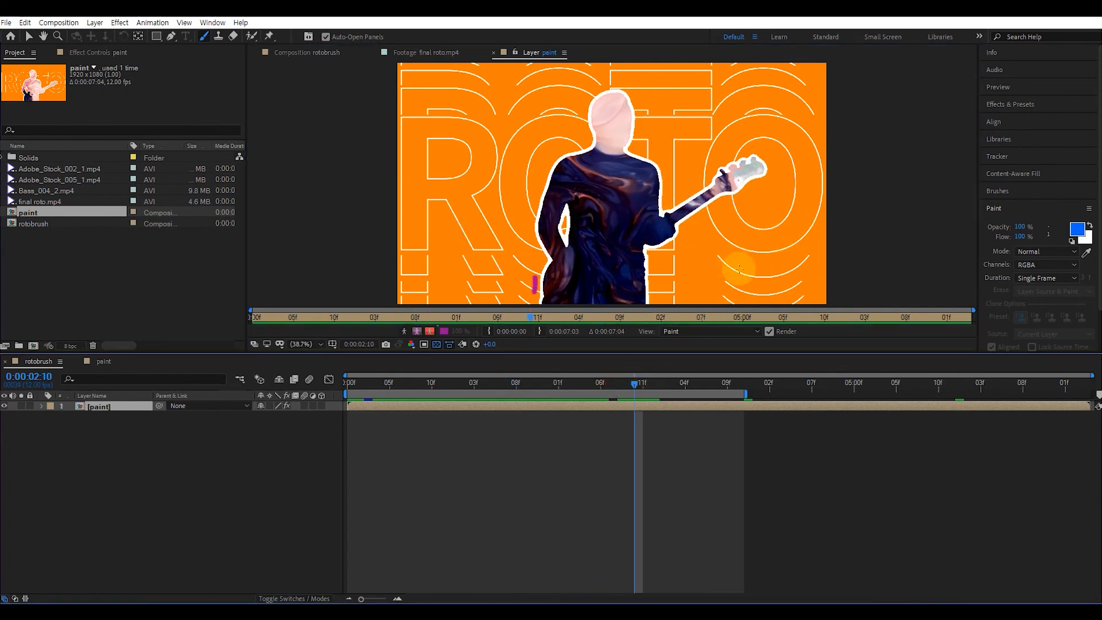
pyautogui.moveTo(752, 249); pyautogui.dragTo(740, 262)
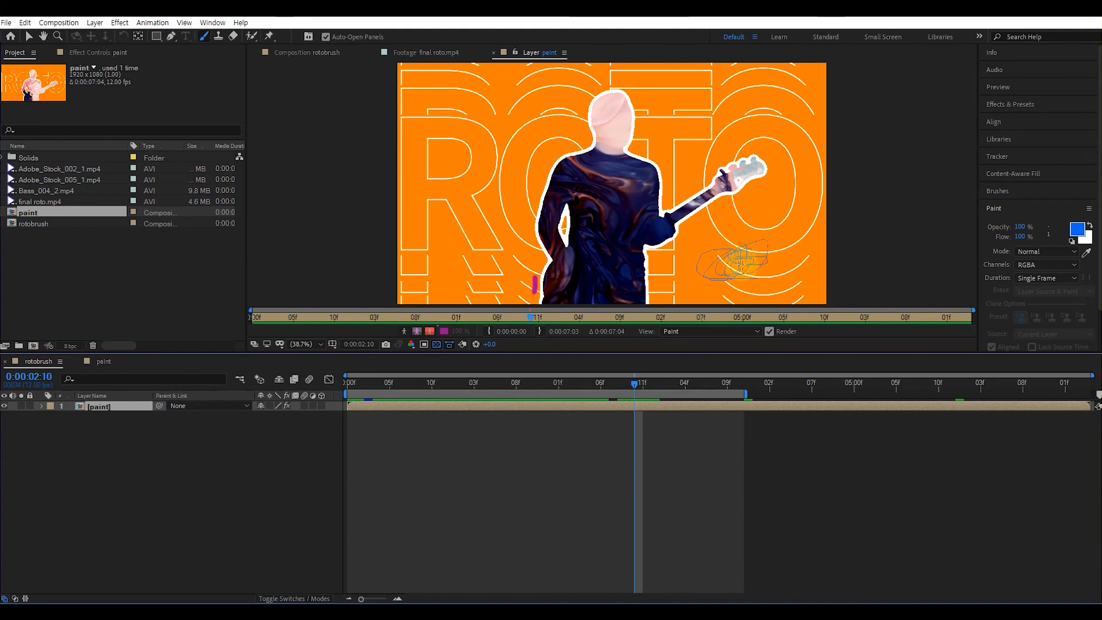
pyautogui.click(708, 381)
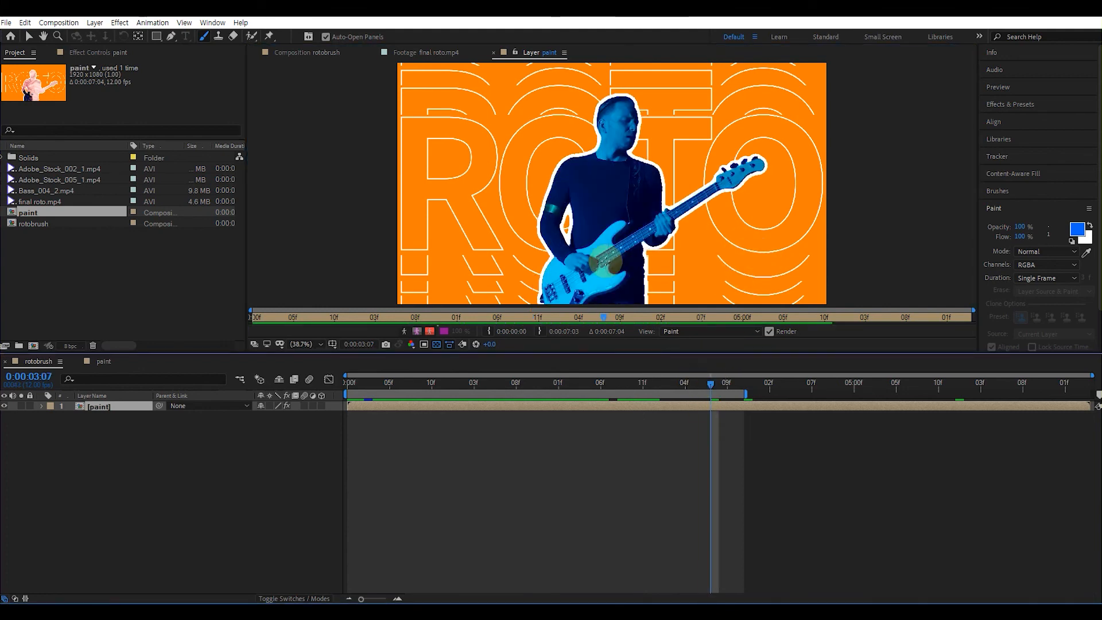
pyautogui.moveTo(604, 272); pyautogui.dragTo(570, 272)
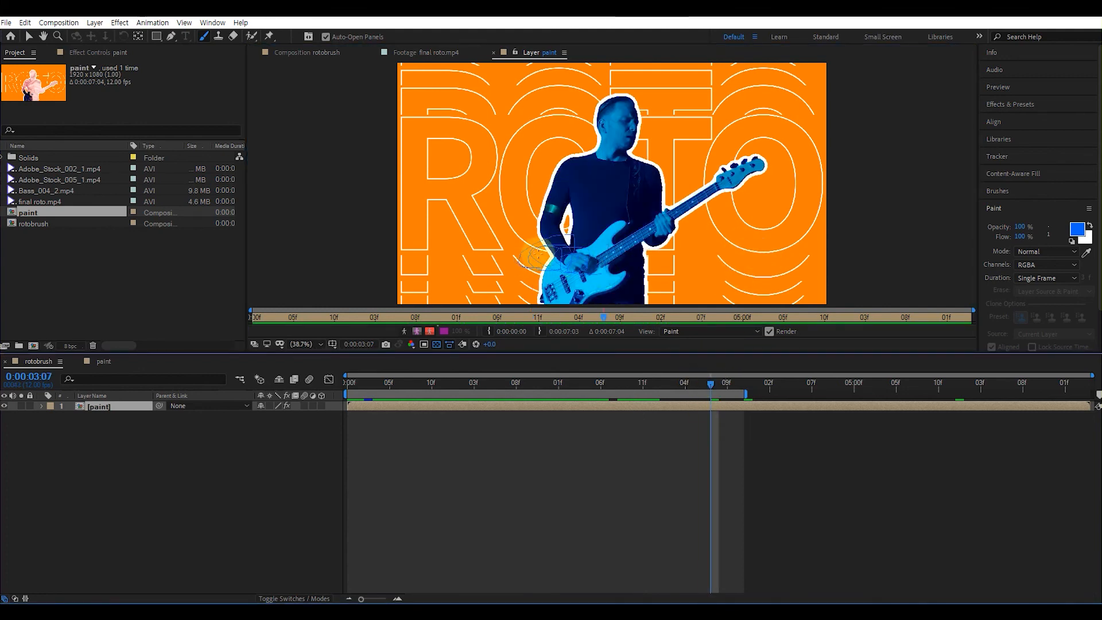
# - Play back the rotobrush composition and examine the individual brush strokes and their timing under the paint layer's Paint effect
pyautogui.press('space')
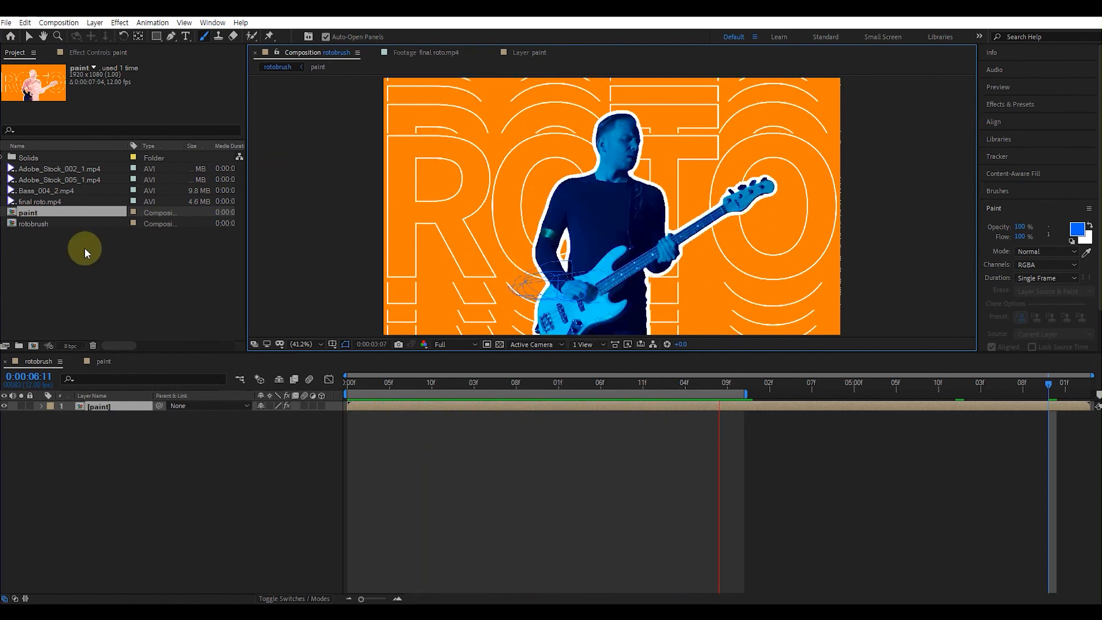
pyautogui.click(41, 406)
pyautogui.click(50, 416)
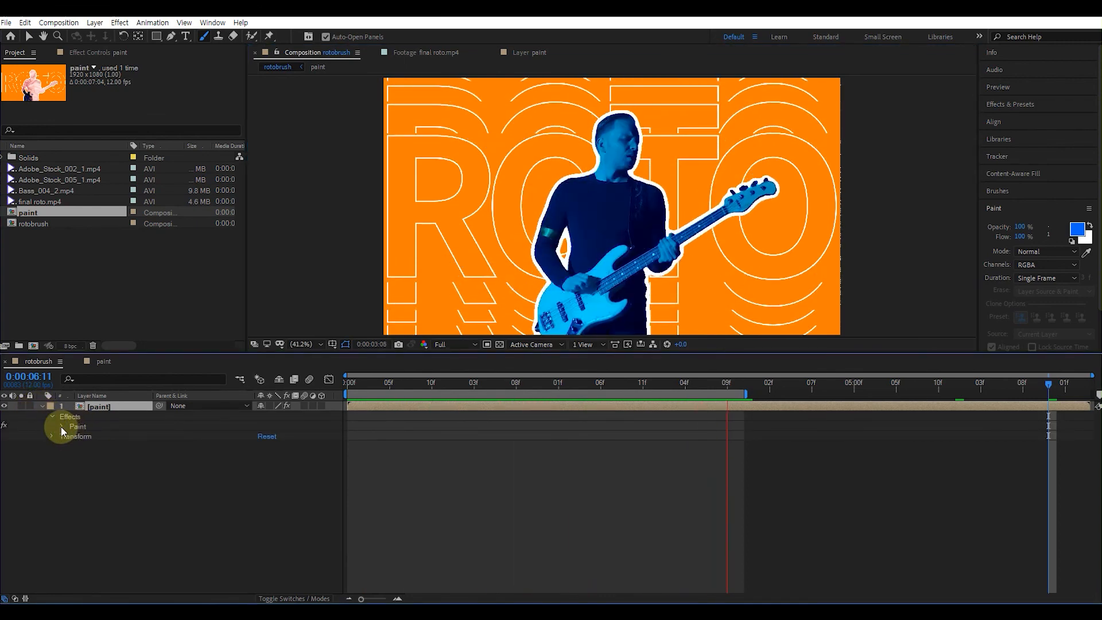
pyautogui.click(61, 426)
pyautogui.scroll(-1, 115, 476)
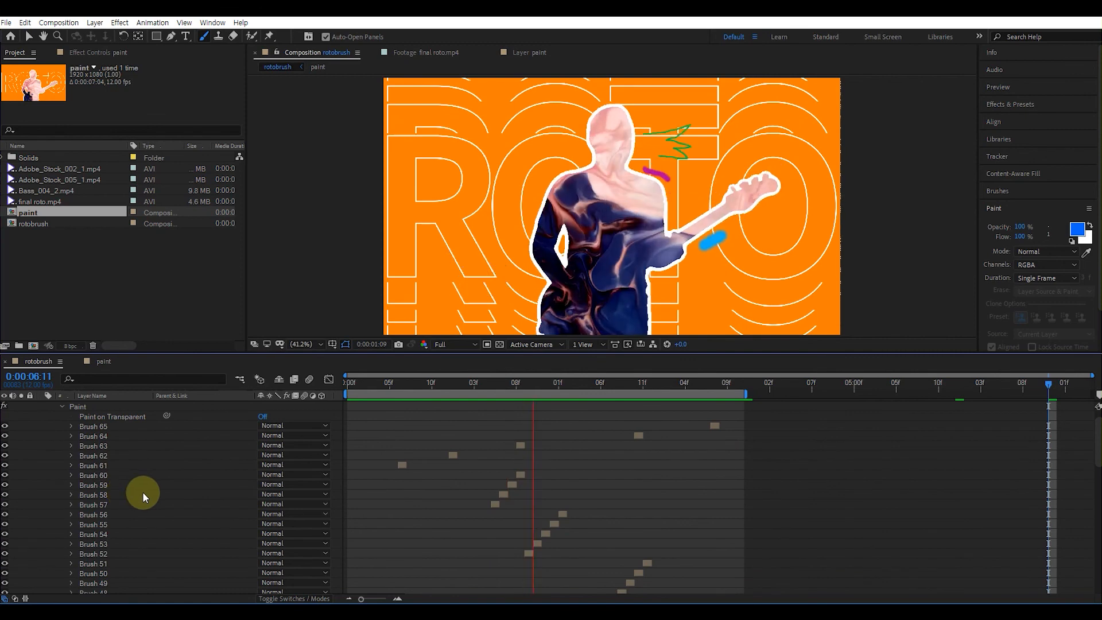
pyautogui.scroll(-6, 133, 493)
pyautogui.scroll(-15, 101, 565)
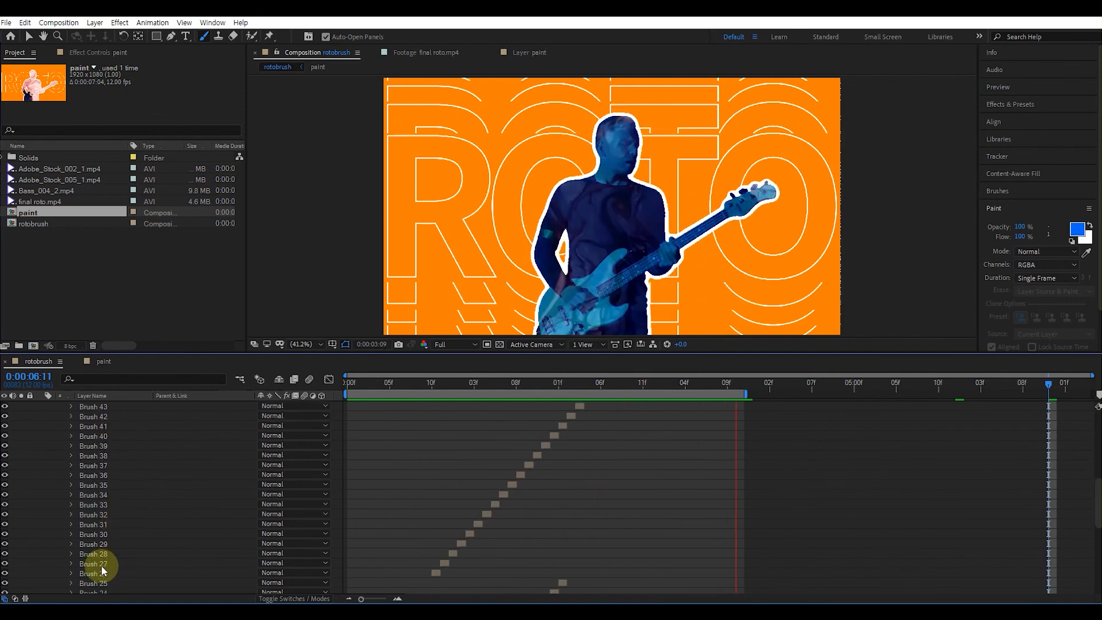
pyautogui.scroll(15, 105, 567)
pyautogui.scroll(7, 105, 563)
pyautogui.scroll(1, 105, 563)
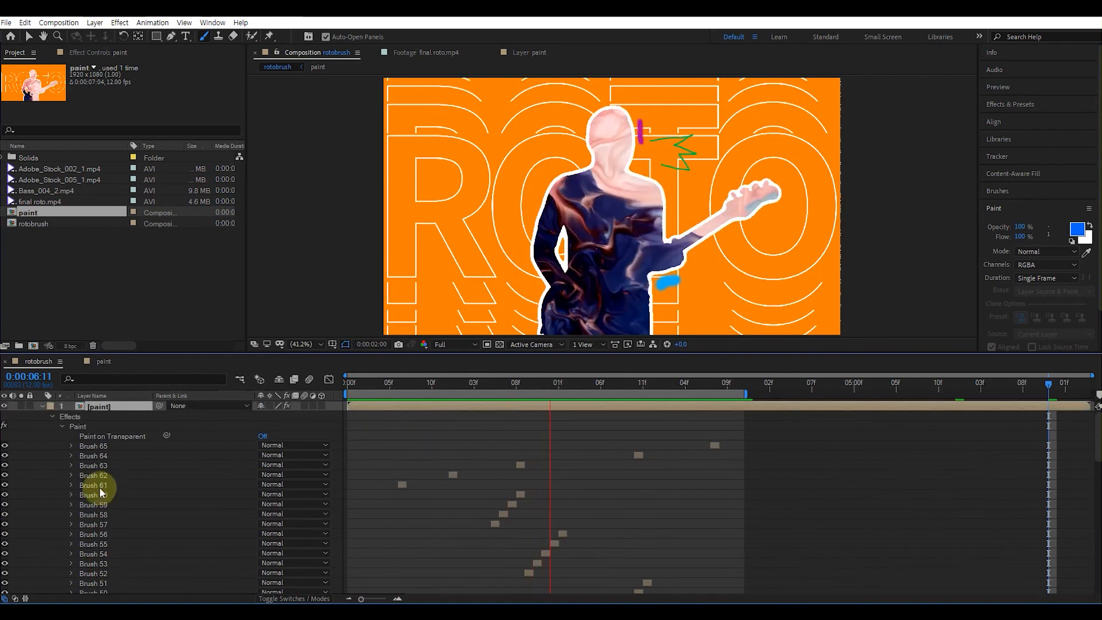